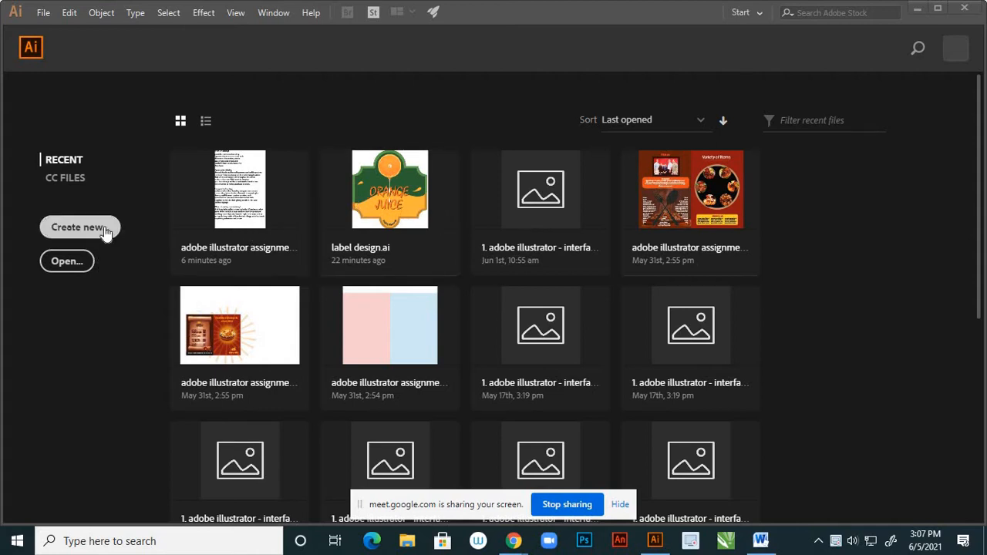
Open the label design file from the Desktop folder.
{"action": "left_click", "coordinate": [44, 14]}
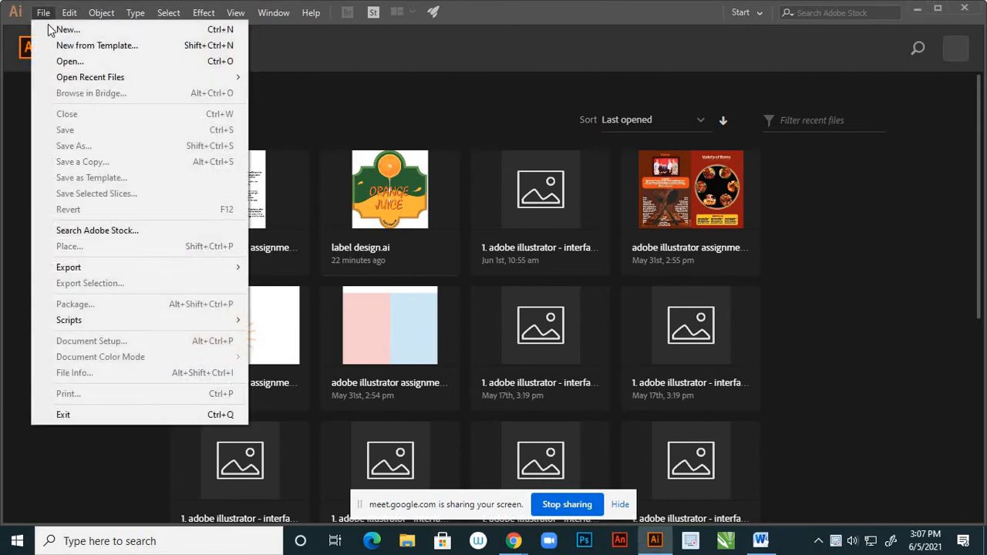
{"action": "left_click", "coordinate": [78, 62]}
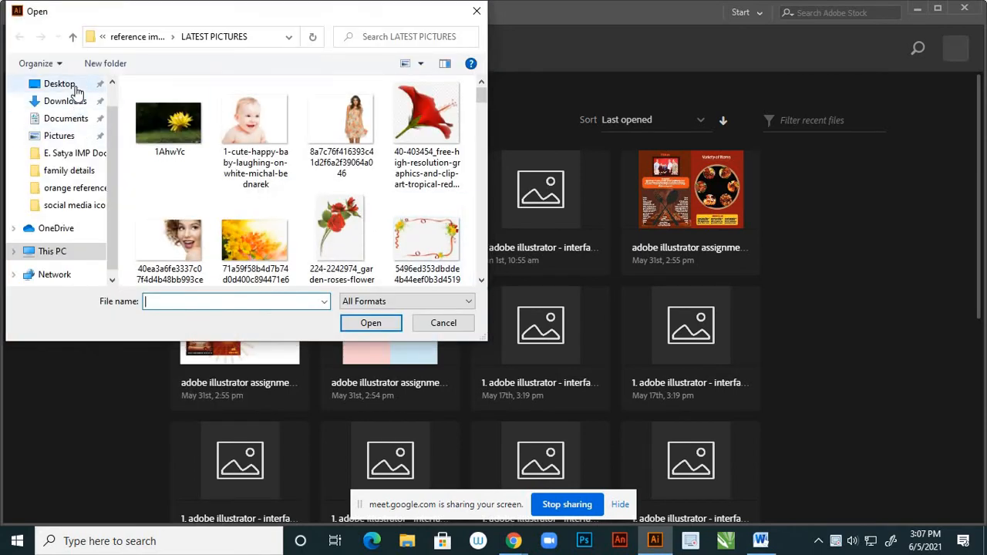
{"action": "left_click", "coordinate": [69, 85]}
{"action": "left_click_drag", "start_coordinate": [483, 153], "coordinate": [475, 251]}
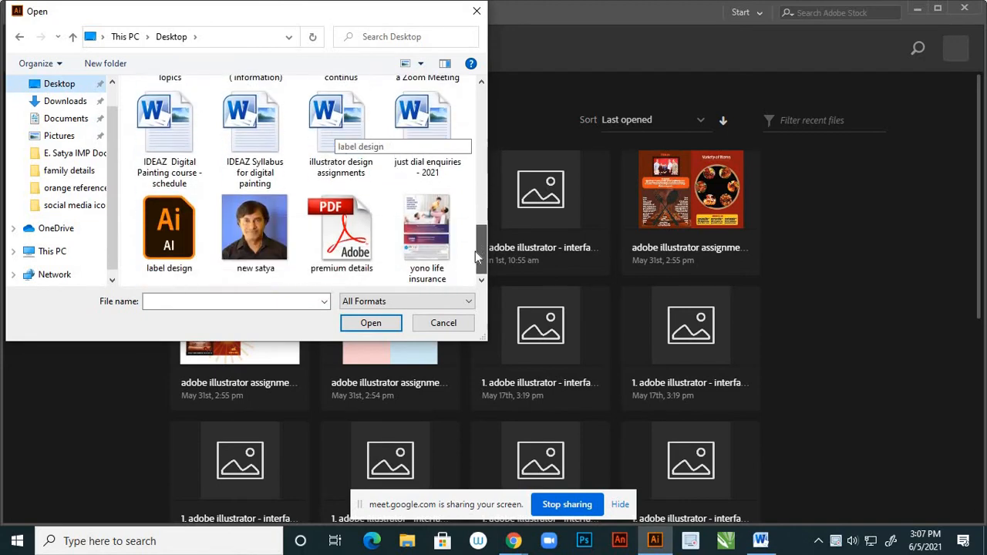
{"action": "left_click", "coordinate": [190, 242]}
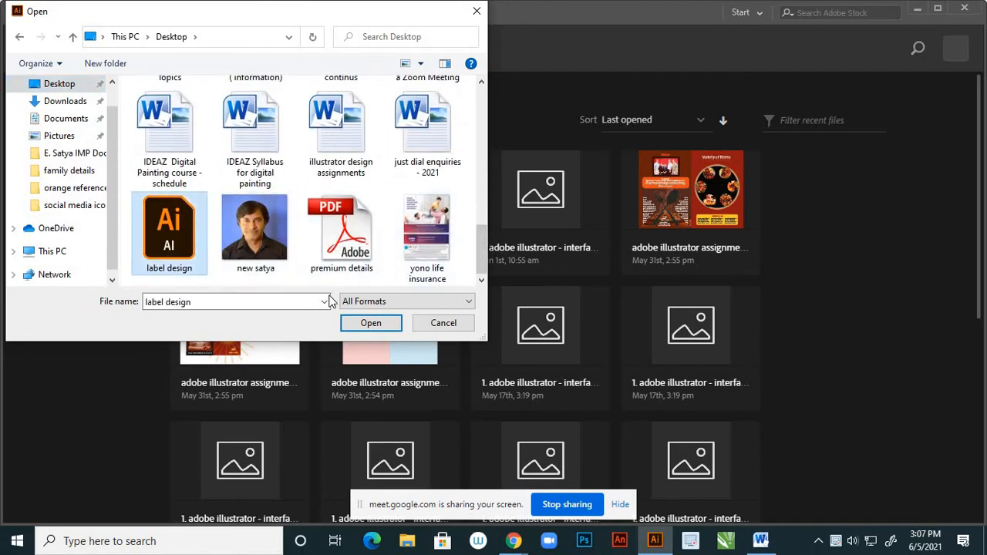
{"action": "left_click", "coordinate": [370, 323]}
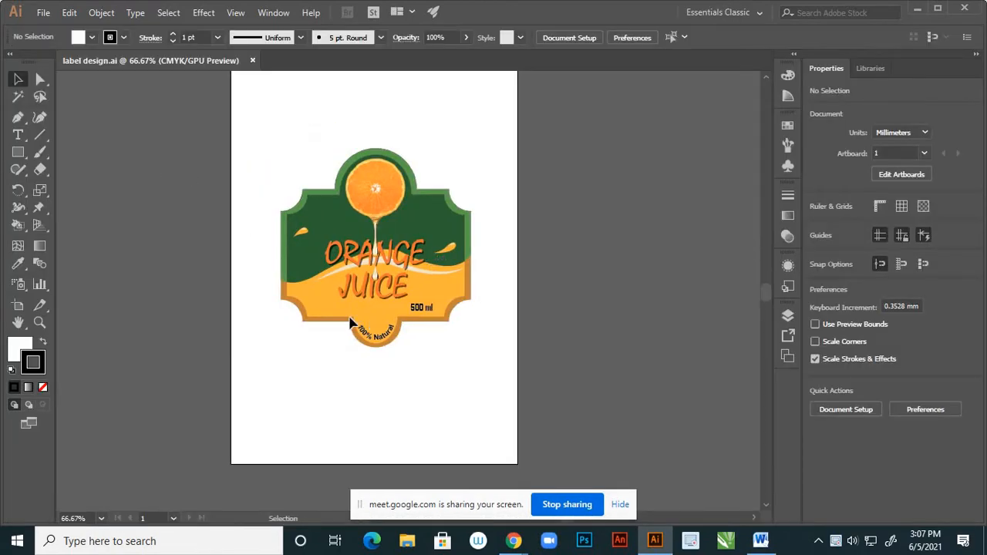
{"action": "scroll", "coordinate": [419, 325], "scroll_direction": "up", "scroll_amount": 2}
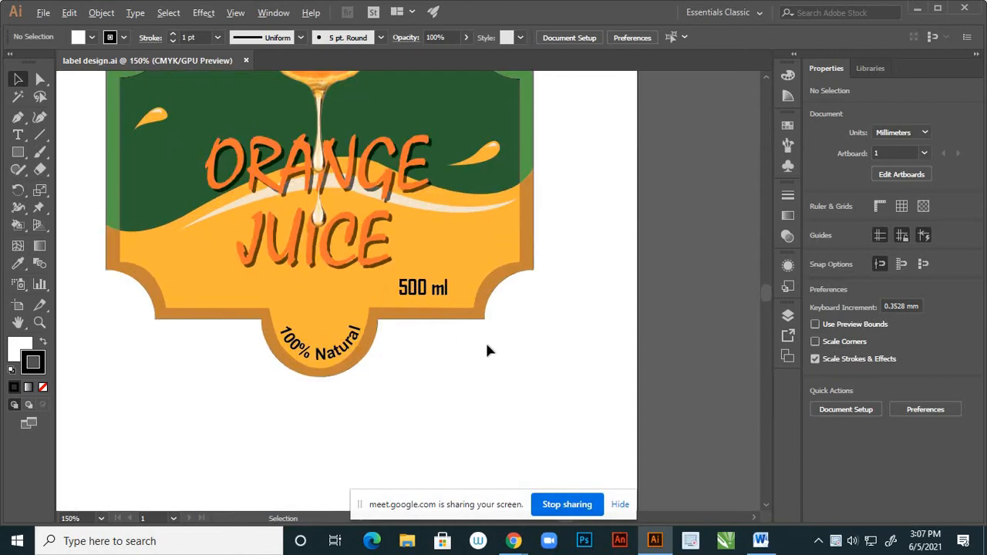
{"action": "scroll", "coordinate": [485, 340], "scroll_direction": "down", "scroll_amount": 3}
{"action": "scroll", "coordinate": [439, 303], "scroll_direction": "up", "scroll_amount": 2}
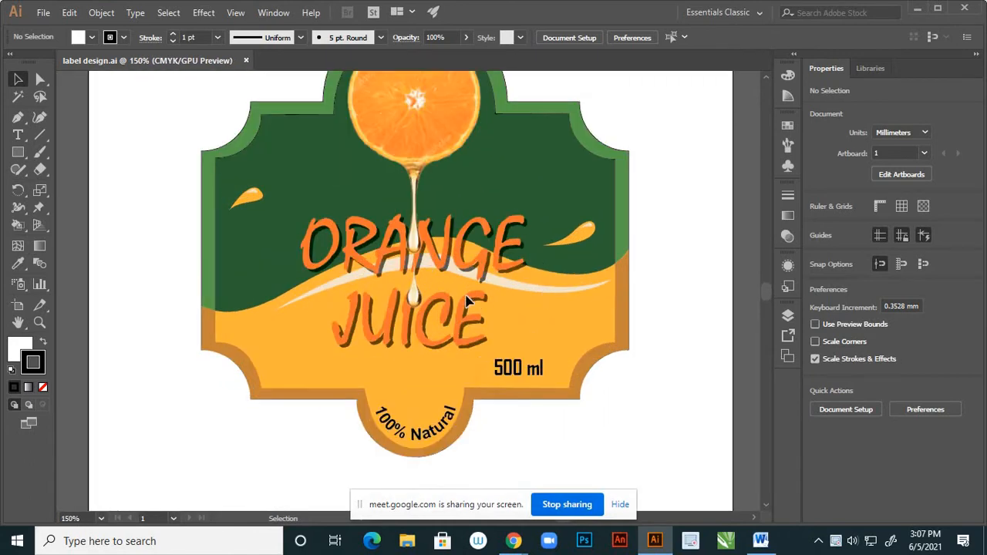
{"action": "scroll", "coordinate": [466, 303], "scroll_direction": "down", "scroll_amount": 3}
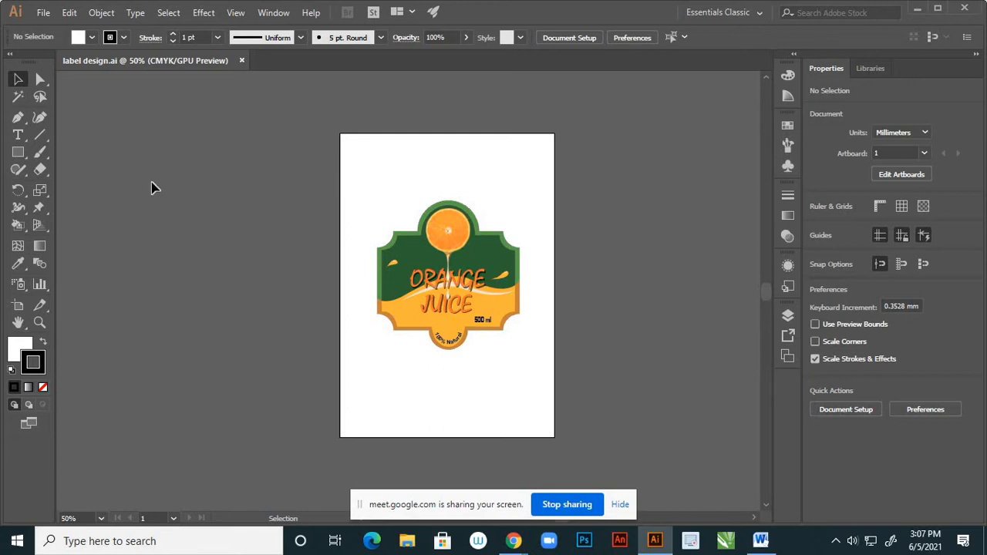
Start placing an image into the label document and browse the Desktop for the orange reference folder.
{"action": "left_click", "coordinate": [44, 13]}
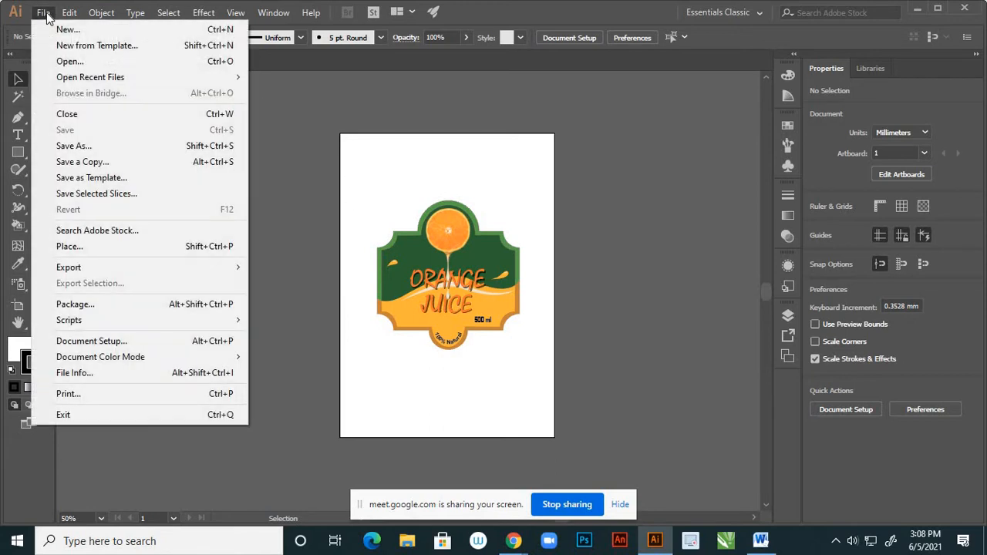
{"action": "left_click", "coordinate": [76, 248]}
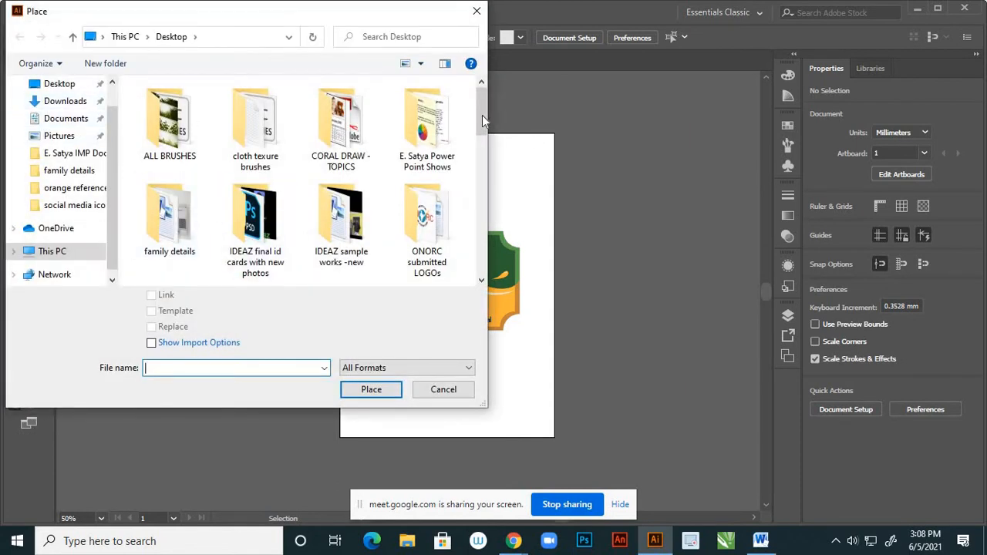
{"action": "left_click_drag", "start_coordinate": [482, 115], "coordinate": [476, 239]}
{"action": "scroll", "coordinate": [470, 178], "scroll_direction": "up", "scroll_amount": 2}
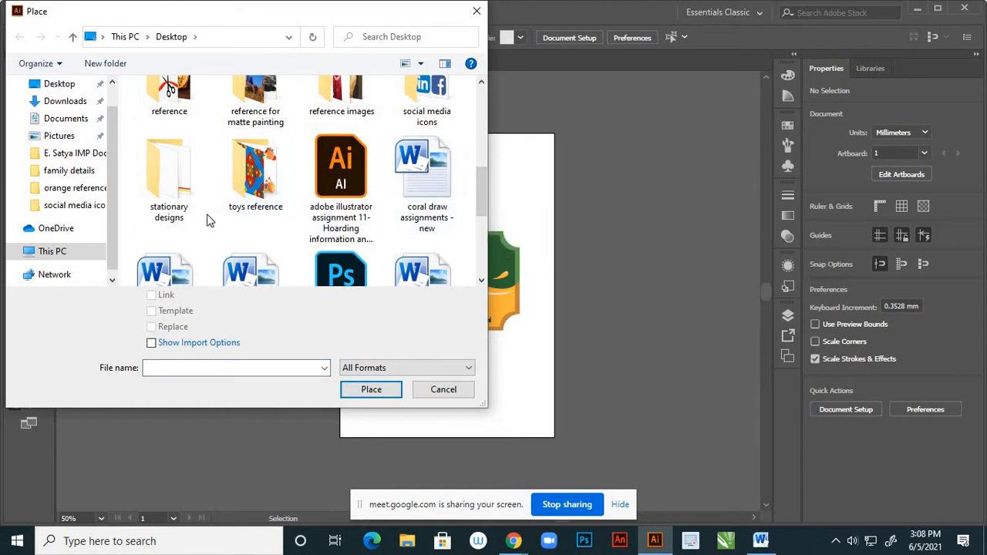
{"action": "left_click_drag", "start_coordinate": [481, 178], "coordinate": [474, 145]}
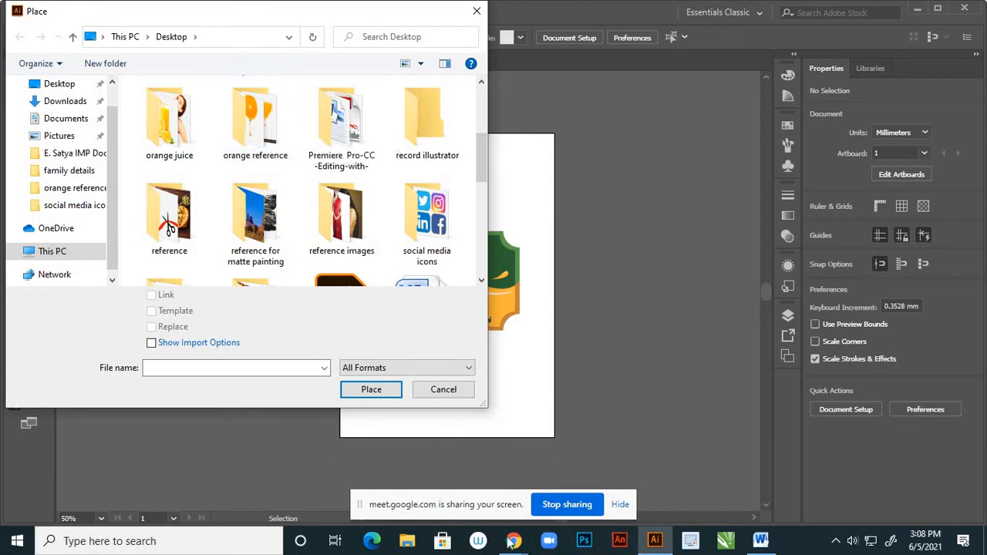
Switch to the Google Meet call in Chrome, admit the waiting participant, and return to Illustrator.
{"action": "mouse_move", "coordinate": [513, 540]}
{"action": "left_click", "coordinate": [501, 512]}
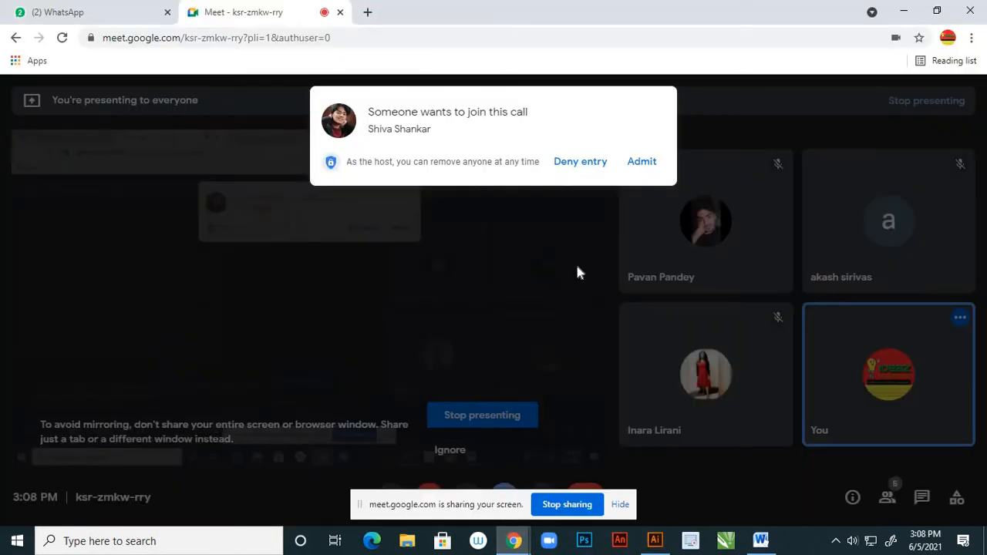
{"action": "left_click", "coordinate": [642, 167]}
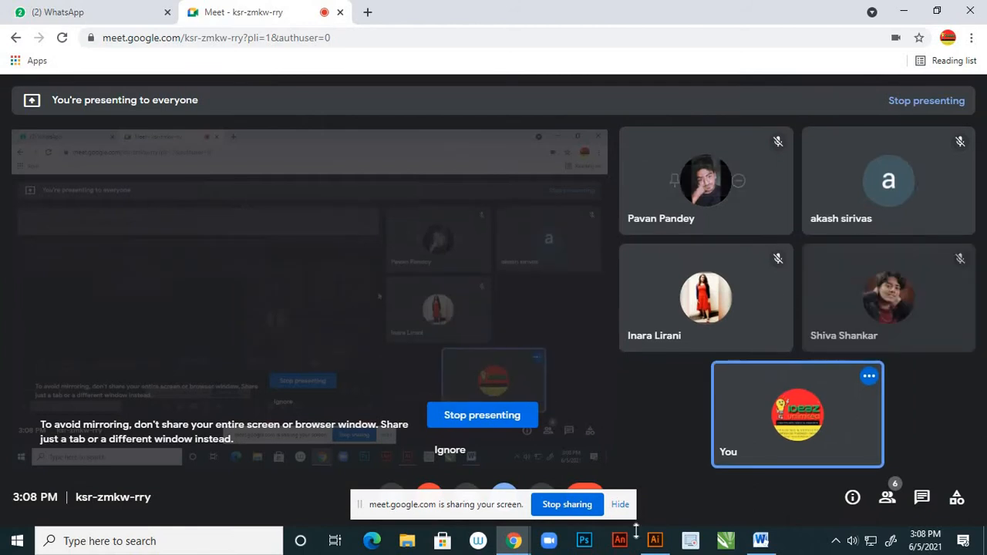
{"action": "left_click", "coordinate": [654, 542]}
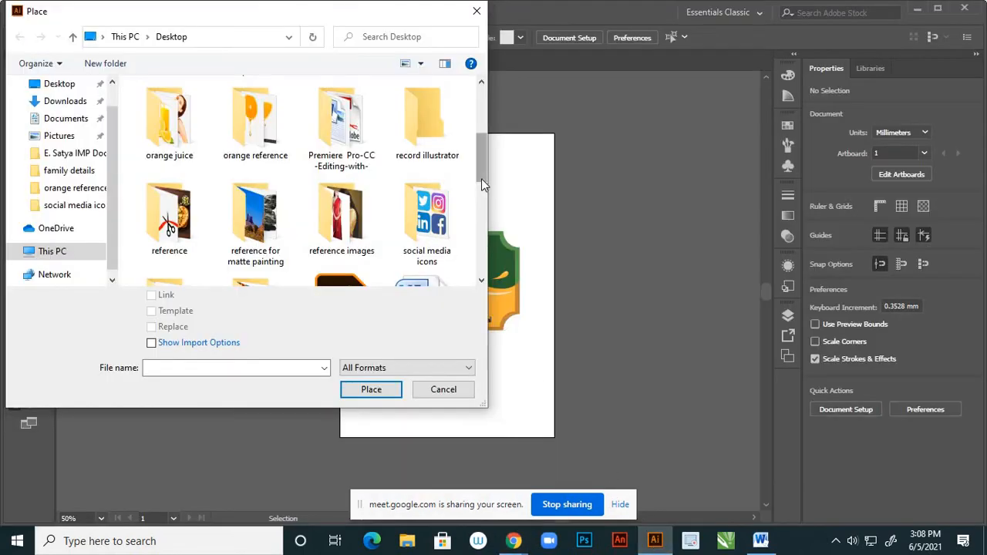
Place the nutrition facts image unnamed (1) from the orange reference folder and position it left of the artboard, beside the label.
{"action": "double_click", "coordinate": [268, 138]}
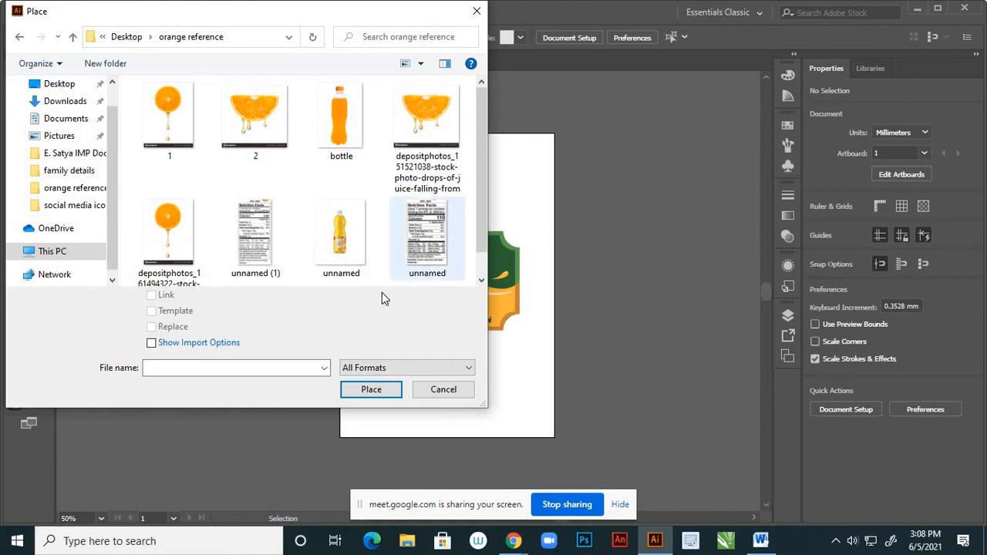
{"action": "left_click", "coordinate": [278, 234]}
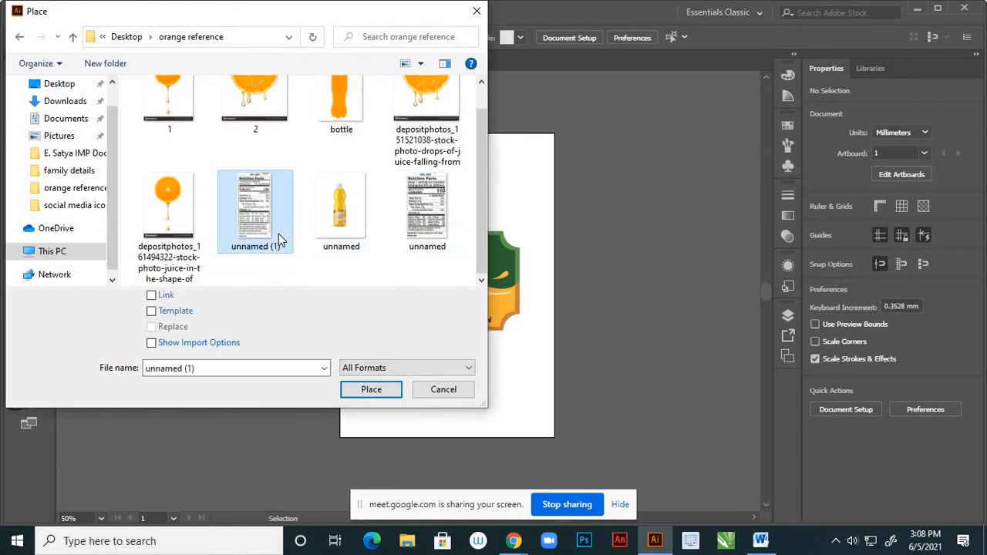
{"action": "left_click", "coordinate": [371, 389]}
{"action": "left_click", "coordinate": [194, 188]}
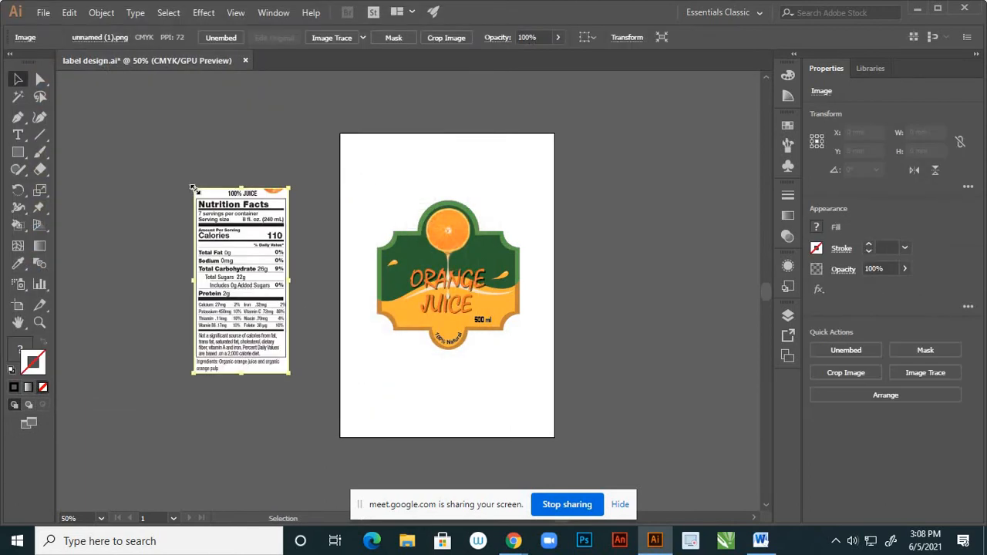
{"action": "left_click_drag", "start_coordinate": [272, 306], "coordinate": [222, 258]}
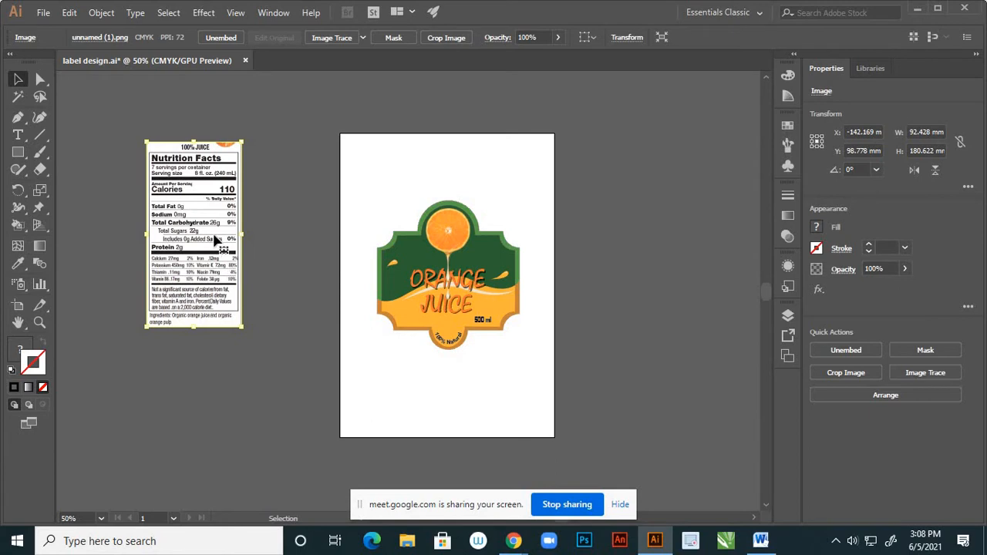
{"action": "left_click_drag", "start_coordinate": [216, 243], "coordinate": [239, 312]}
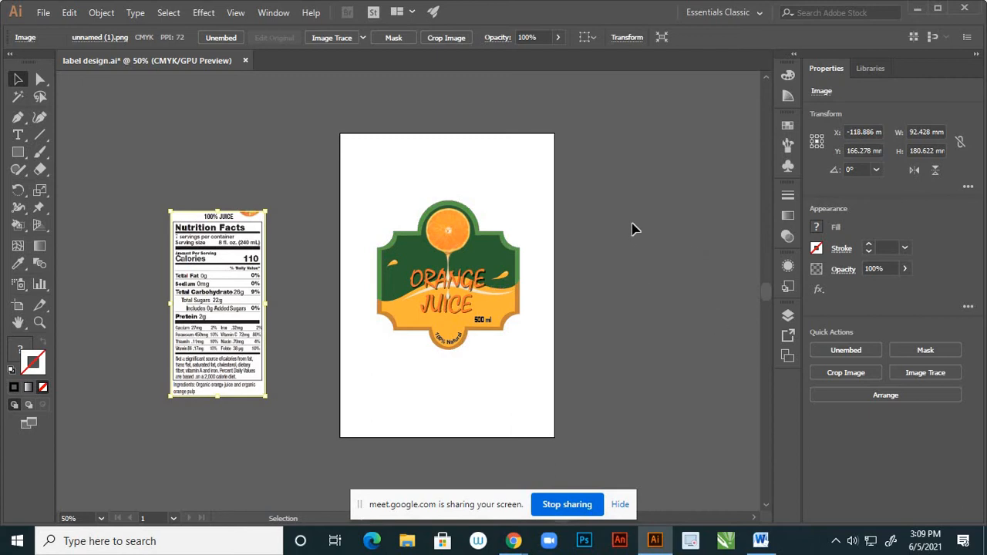
{"action": "left_click", "coordinate": [203, 192]}
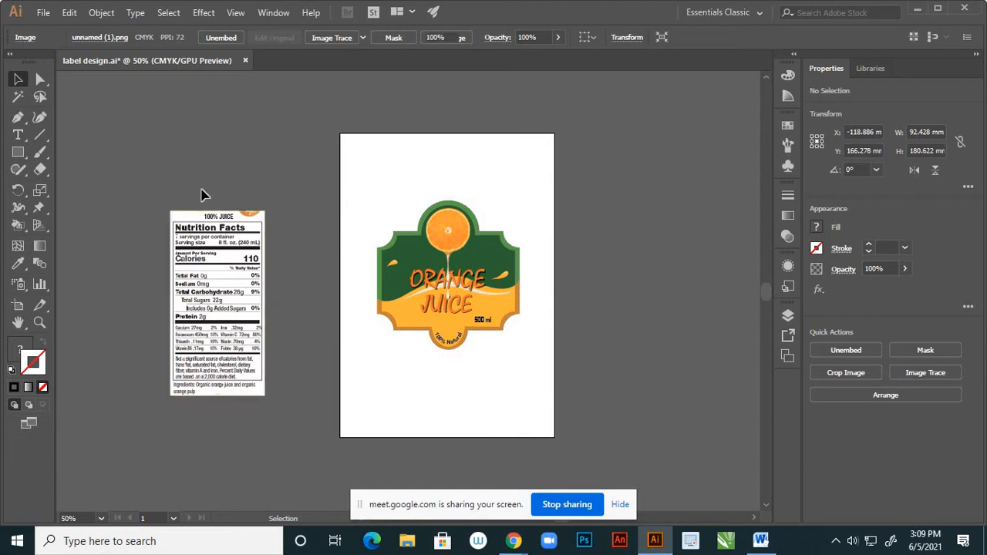
Create a new portrait A4 document of 210 x 297 mm and set its fill to none.
{"action": "left_click", "coordinate": [45, 14]}
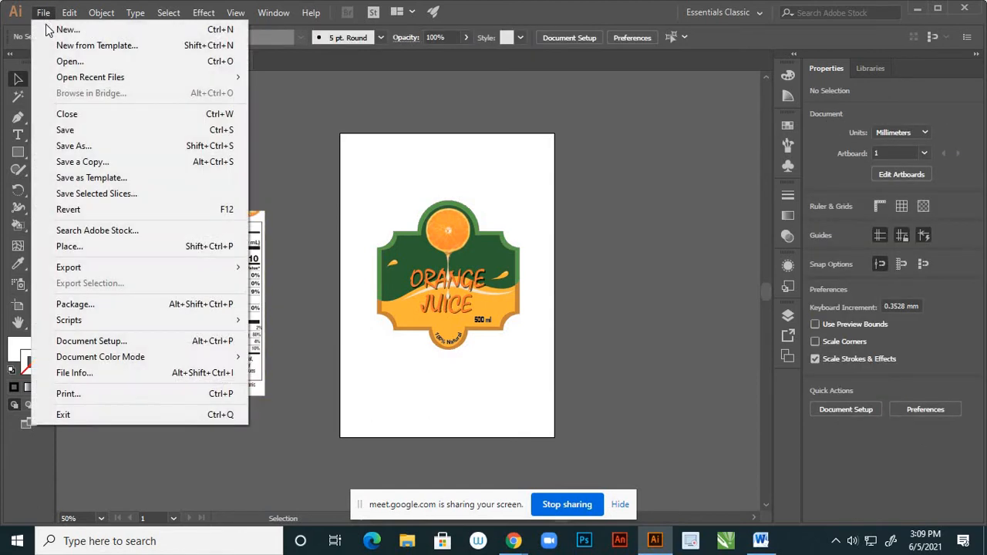
{"action": "left_click", "coordinate": [60, 32]}
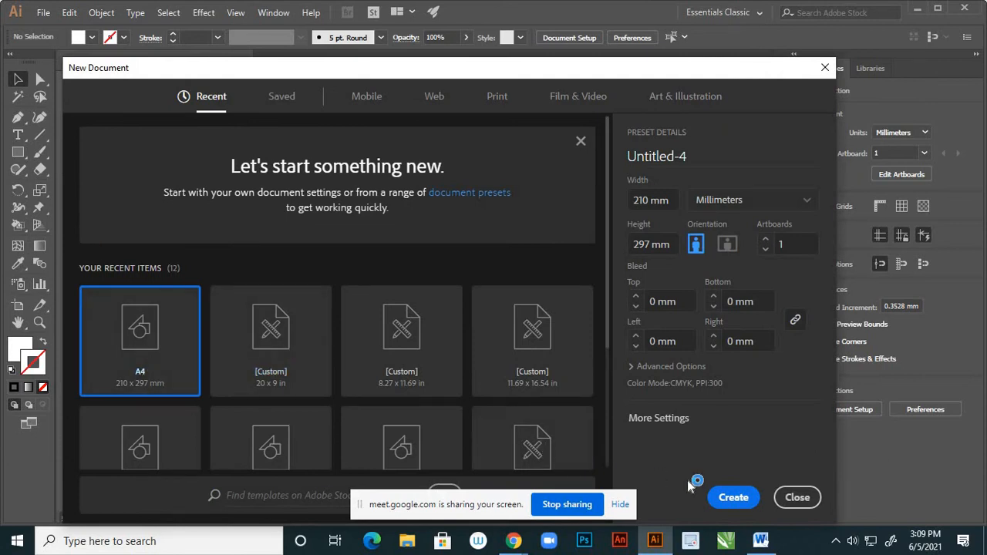
{"action": "left_click", "coordinate": [729, 495]}
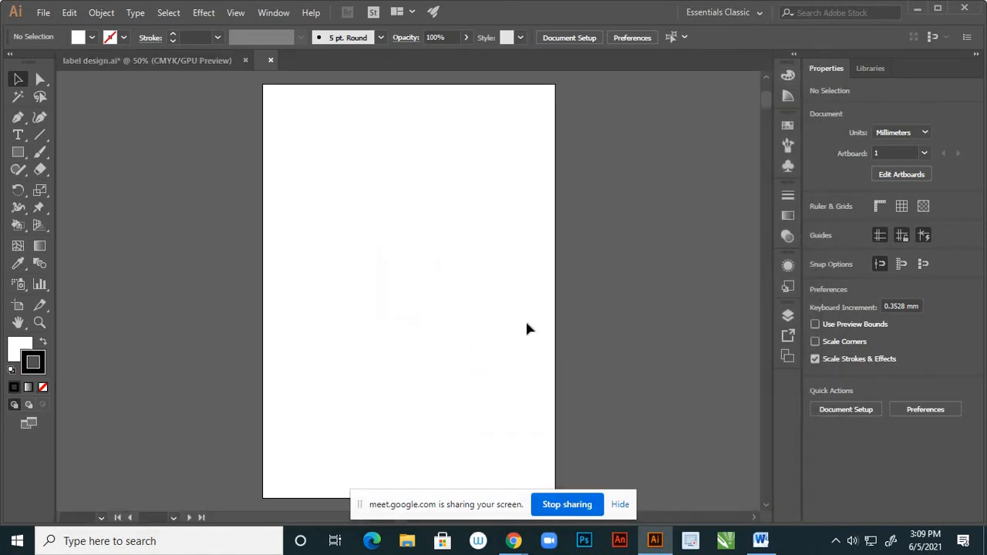
{"action": "left_click", "coordinate": [21, 349]}
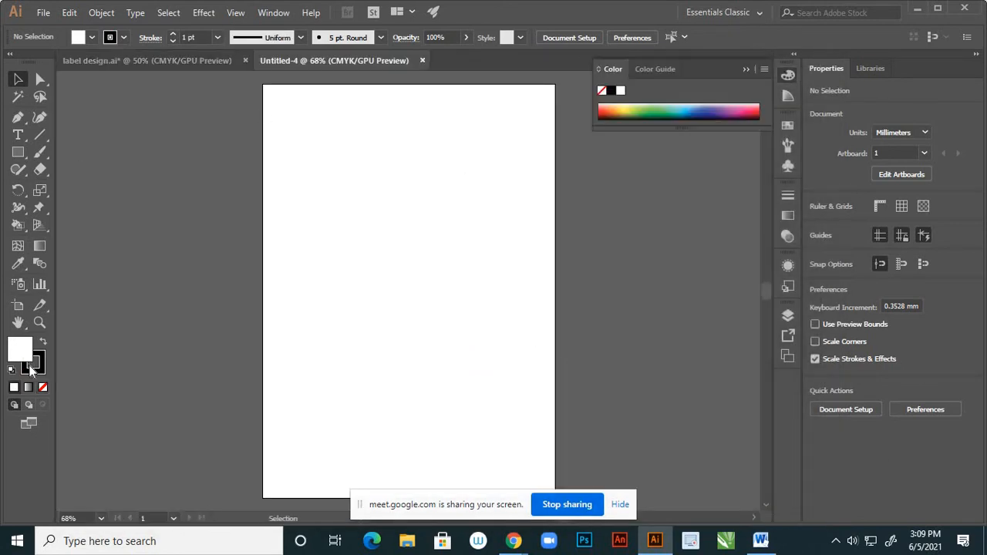
{"action": "left_click", "coordinate": [44, 387]}
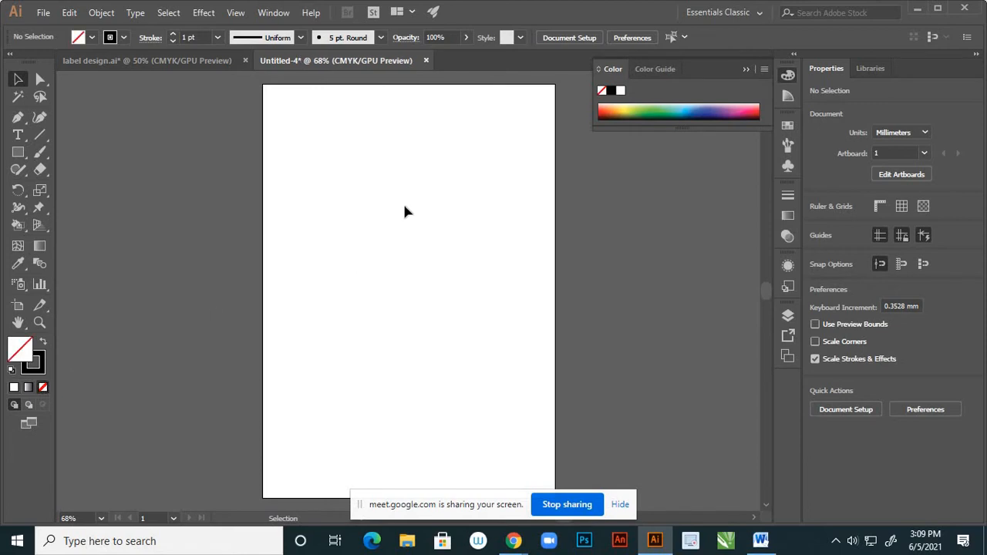
Place the bottle image from the orange reference folder on the new artboard.
{"action": "left_click", "coordinate": [42, 15]}
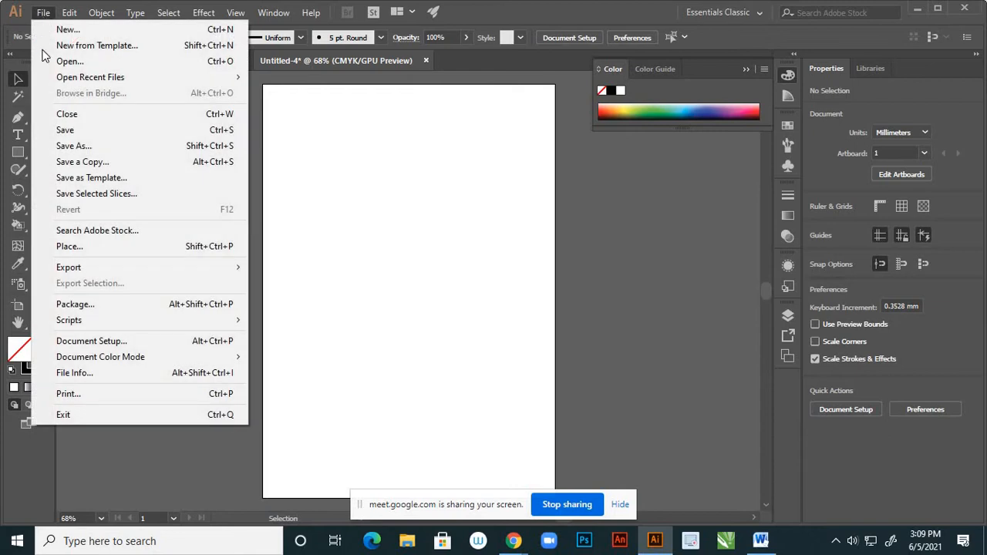
{"action": "left_click", "coordinate": [65, 247]}
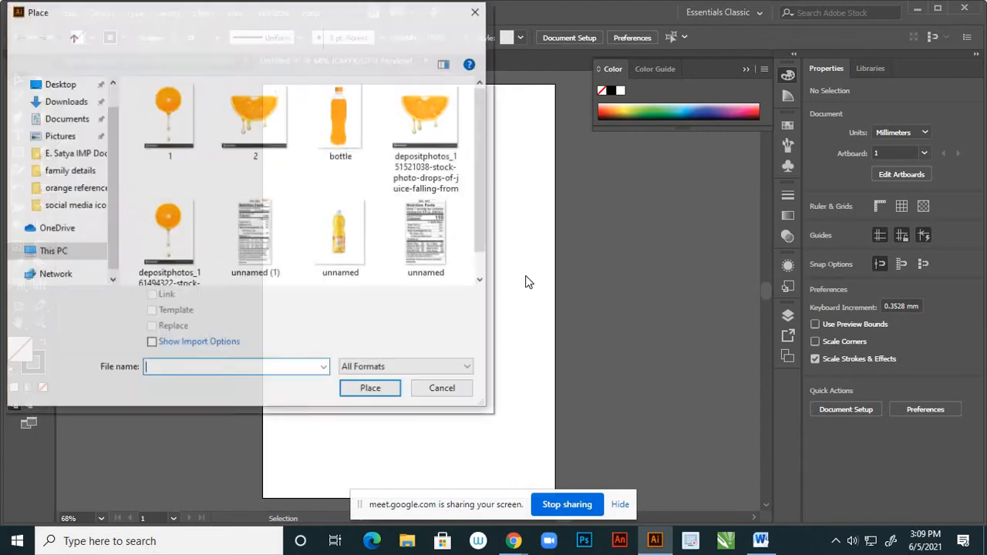
{"action": "left_click", "coordinate": [344, 122]}
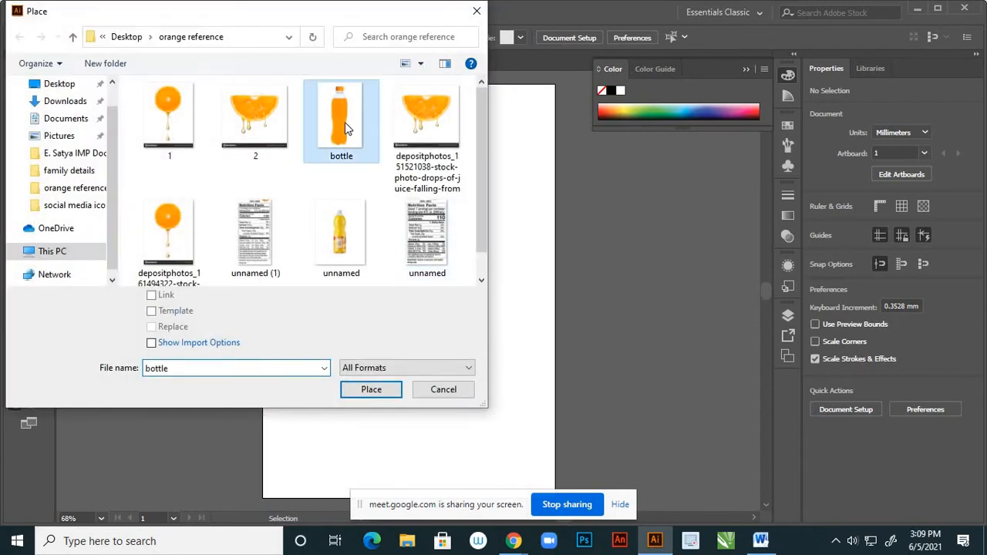
{"action": "left_click", "coordinate": [371, 389]}
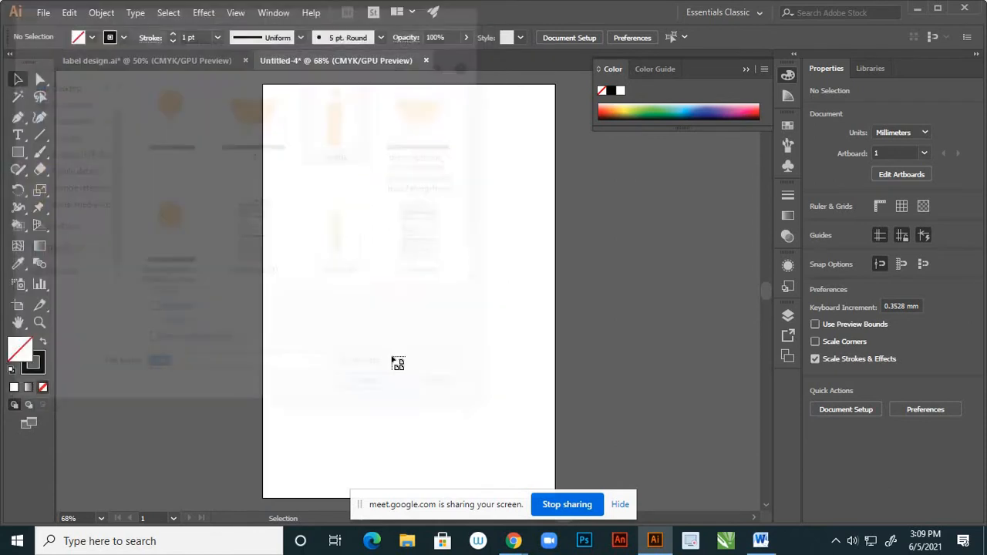
{"action": "left_click", "coordinate": [349, 194]}
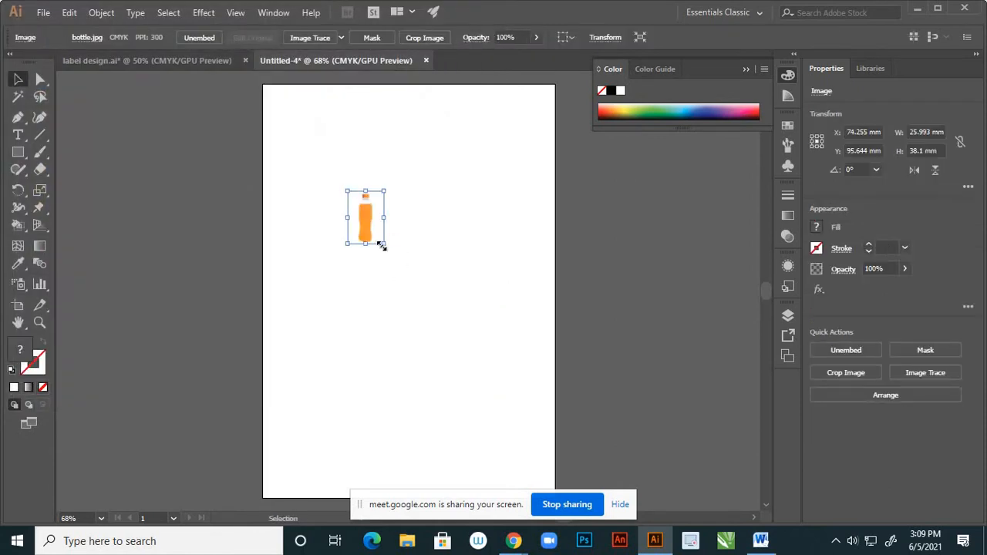
Enlarge the bottle image proportionally to about 144 x 211 mm, centre it roughly on the artboard, and deselect it.
{"action": "left_click_drag", "start_coordinate": [383, 245], "coordinate": [470, 365]}
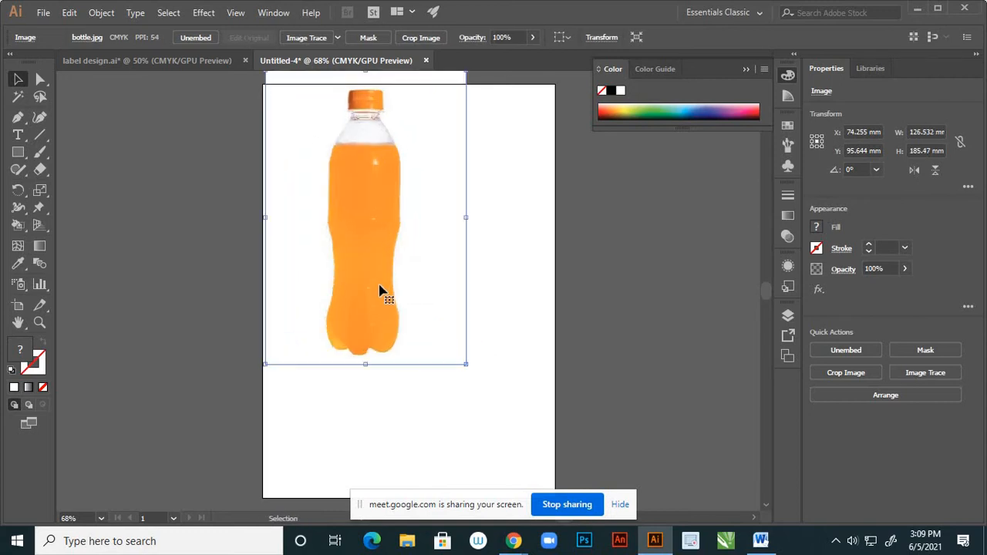
{"action": "left_click_drag", "start_coordinate": [378, 285], "coordinate": [419, 363]}
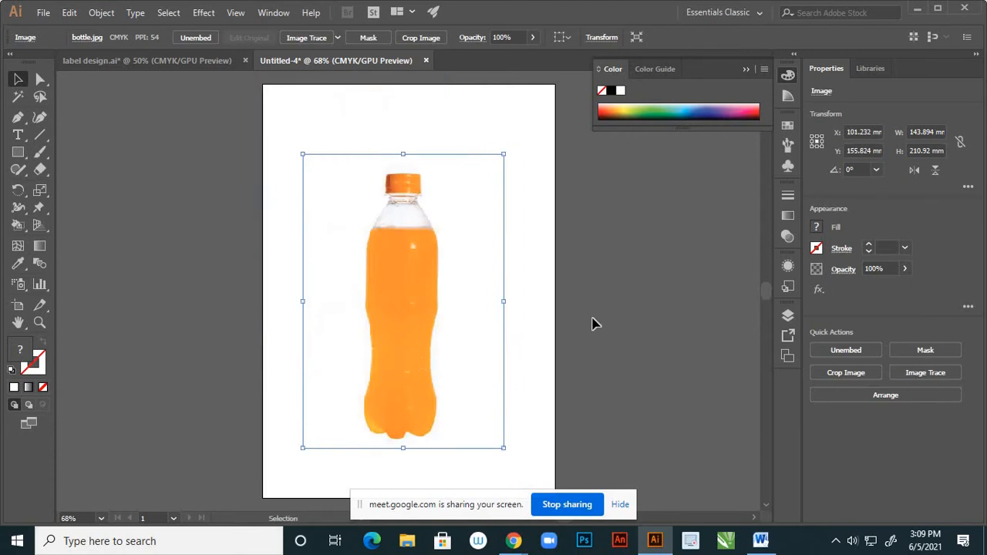
{"action": "left_click", "coordinate": [645, 315]}
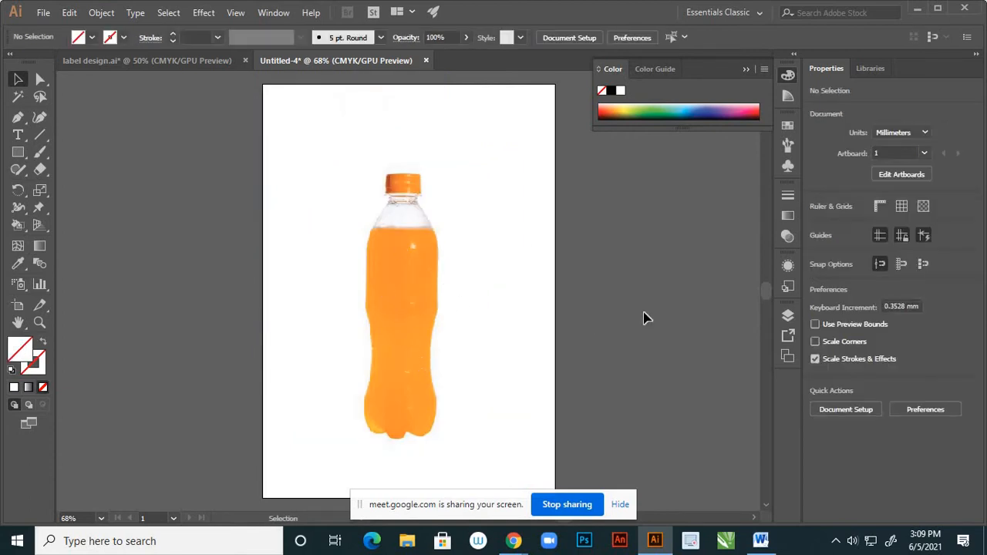
Lock the layer holding the bottle image and add a new layer above it.
{"action": "left_click", "coordinate": [786, 316]}
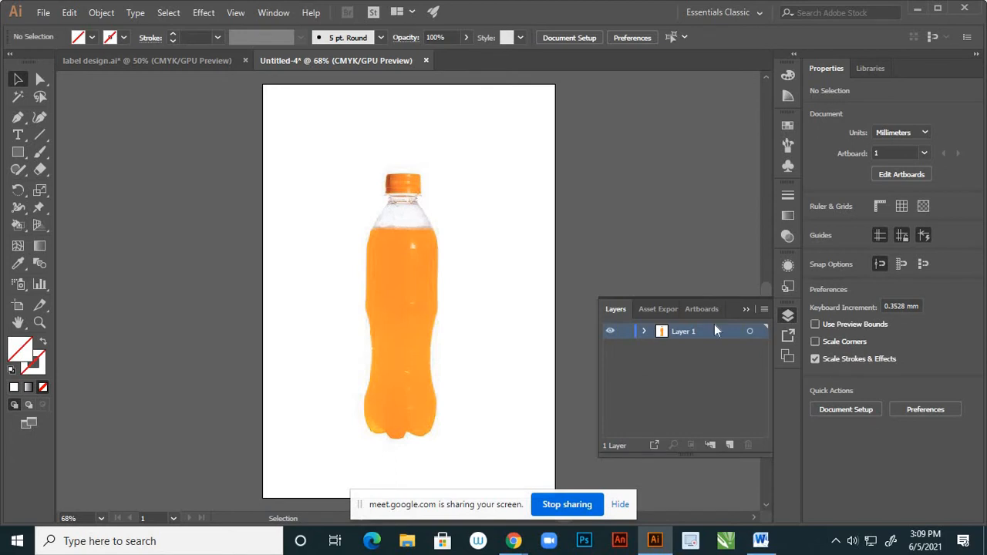
{"action": "left_click", "coordinate": [624, 332]}
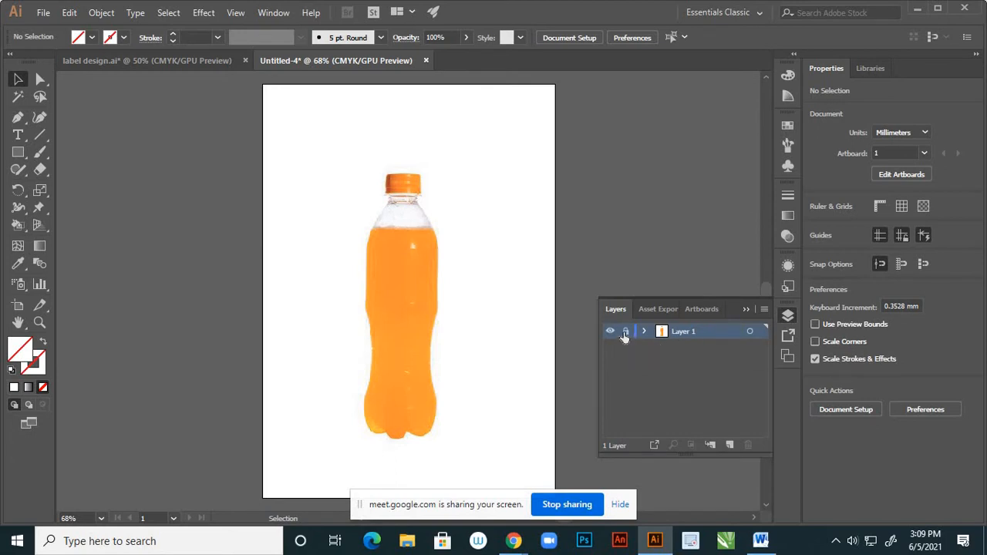
{"action": "left_click", "coordinate": [729, 446]}
{"action": "left_click", "coordinate": [744, 310]}
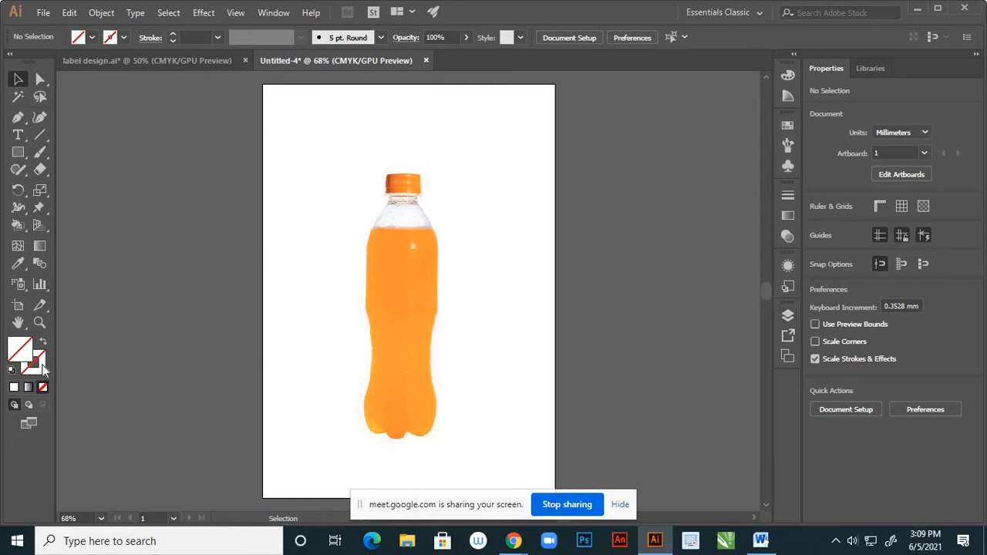
Set the default stroke to a near-black colour, keeping the fill at none.
{"action": "double_click", "coordinate": [41, 364]}
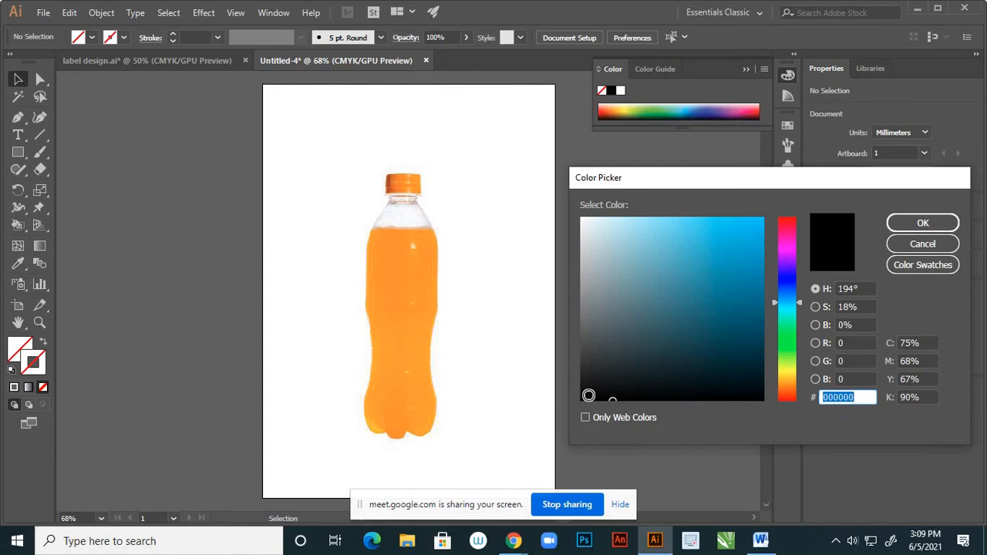
{"action": "left_click", "coordinate": [589, 395]}
{"action": "left_click", "coordinate": [905, 225]}
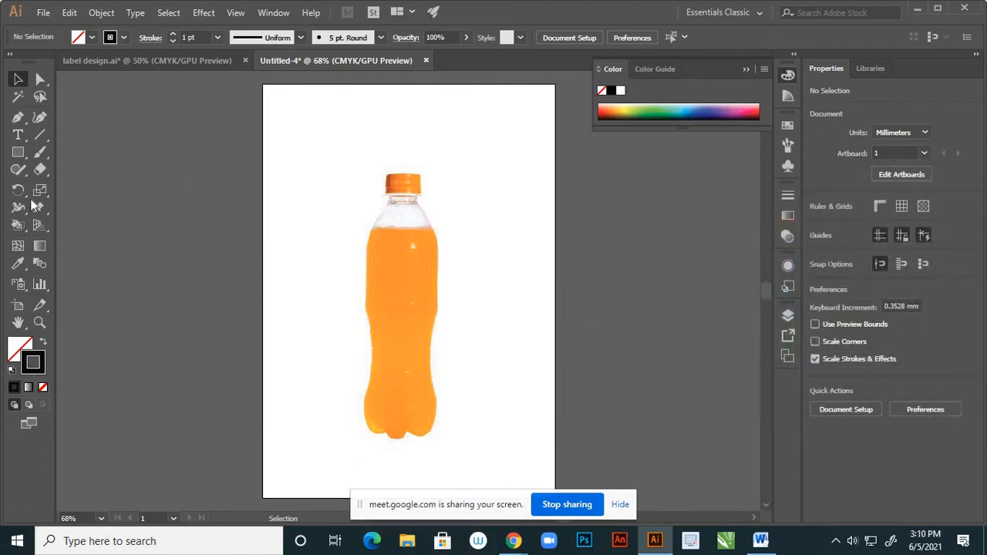
Show the rulers and place a vertical guide through the bottle at about X 100.7 mm.
{"action": "left_click", "coordinate": [881, 206]}
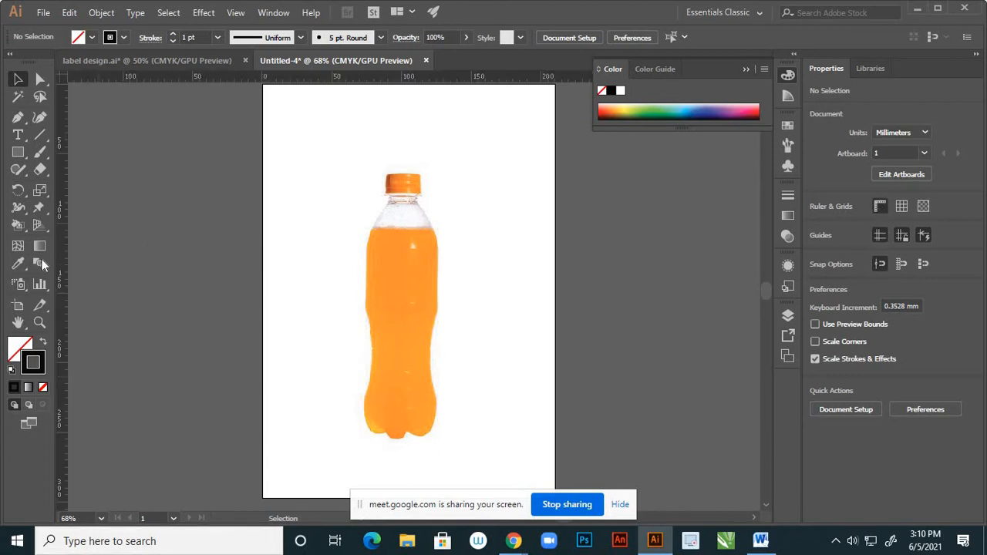
{"action": "left_click_drag", "start_coordinate": [63, 266], "coordinate": [400, 392]}
{"action": "scroll", "coordinate": [403, 207], "scroll_direction": "up", "scroll_amount": 3, "text": "alt"}
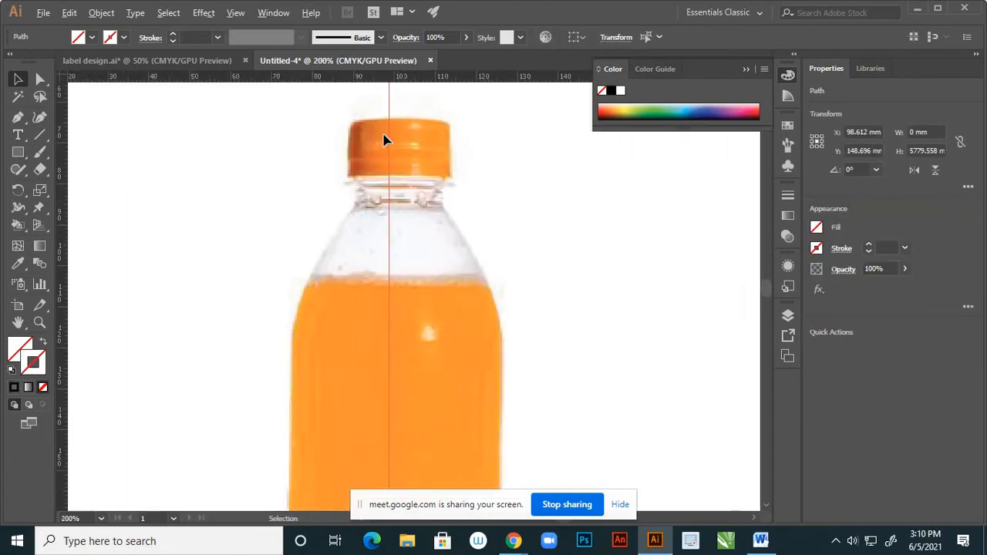
{"action": "left_click_drag", "start_coordinate": [390, 139], "coordinate": [412, 178]}
{"action": "scroll", "coordinate": [431, 208], "scroll_direction": "down", "scroll_amount": 5}
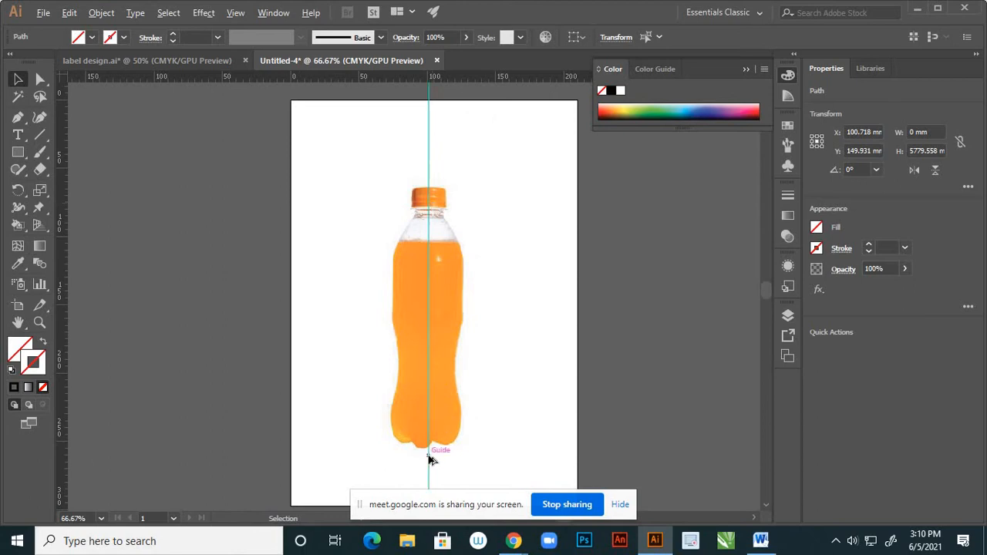
Fine-tune the vertical guide along the bottle's centre line to about X 100.4 mm.
{"action": "scroll", "coordinate": [432, 455], "scroll_direction": "up", "scroll_amount": 2}
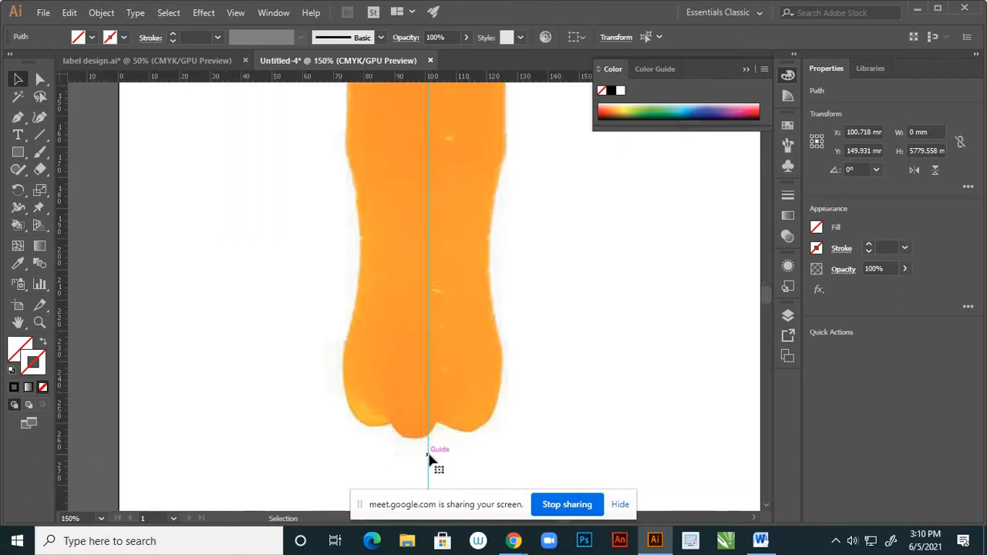
{"action": "left_click_drag", "start_coordinate": [429, 459], "coordinate": [428, 463]}
{"action": "scroll", "coordinate": [403, 252], "scroll_direction": "up", "scroll_amount": 2}
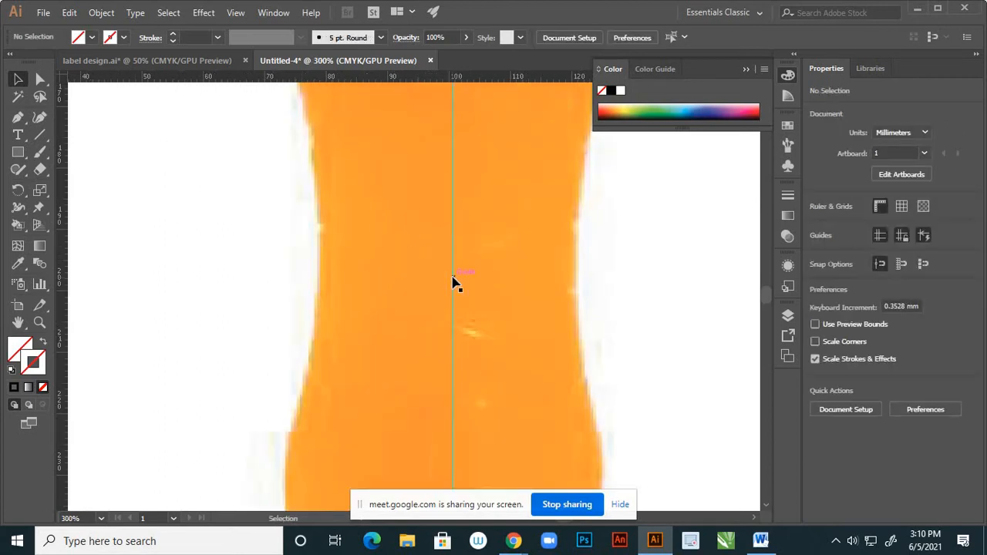
{"action": "mouse_move", "coordinate": [453, 282]}
{"action": "left_mouse_down"}
{"action": "mouse_move", "coordinate": [452, 300]}
{"action": "mouse_move", "coordinate": [447, 293]}
{"action": "left_mouse_up"}
{"action": "scroll", "coordinate": [447, 293], "scroll_direction": "down", "scroll_amount": 6}
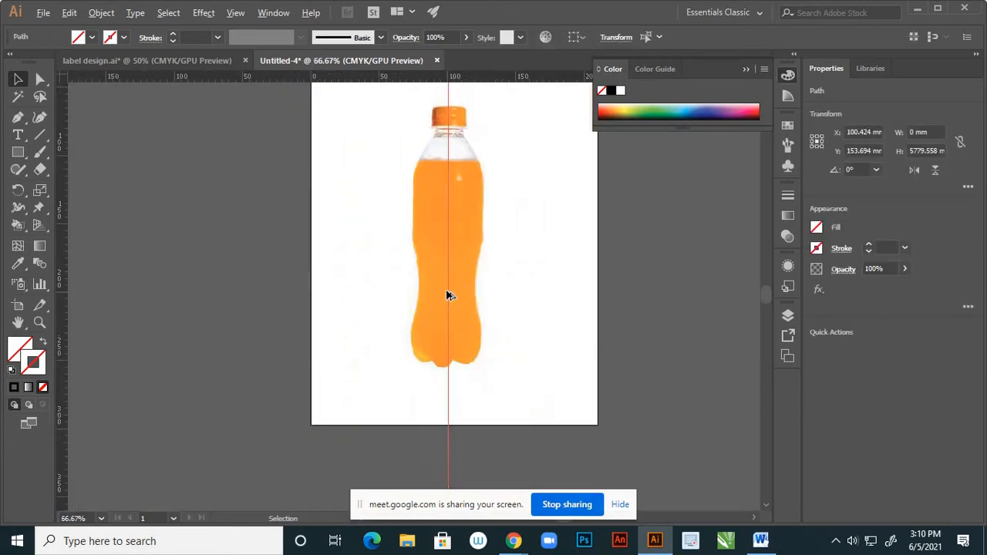
Lock the layer containing the centre guide and add another new layer for tracing the bottle.
{"action": "left_click", "coordinate": [786, 314]}
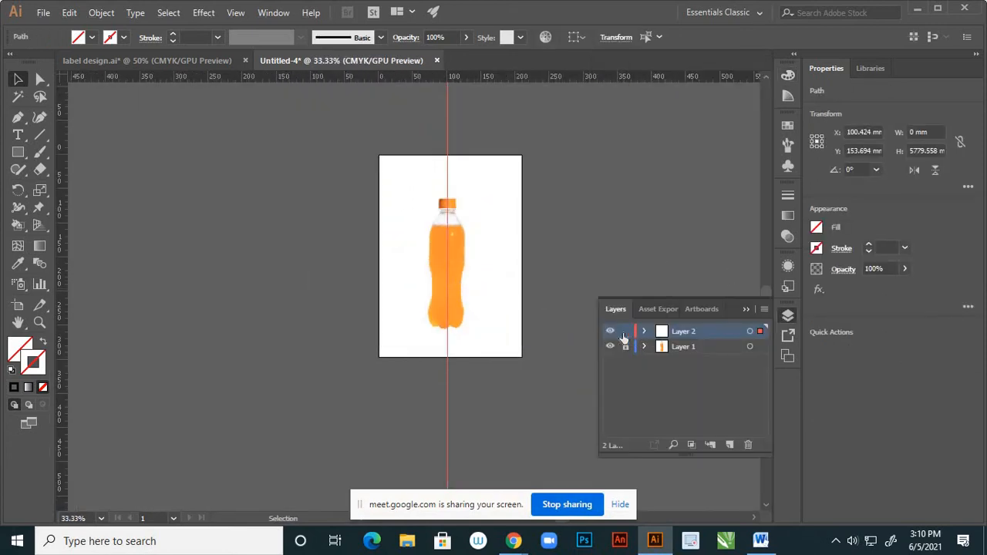
{"action": "left_click", "coordinate": [625, 331]}
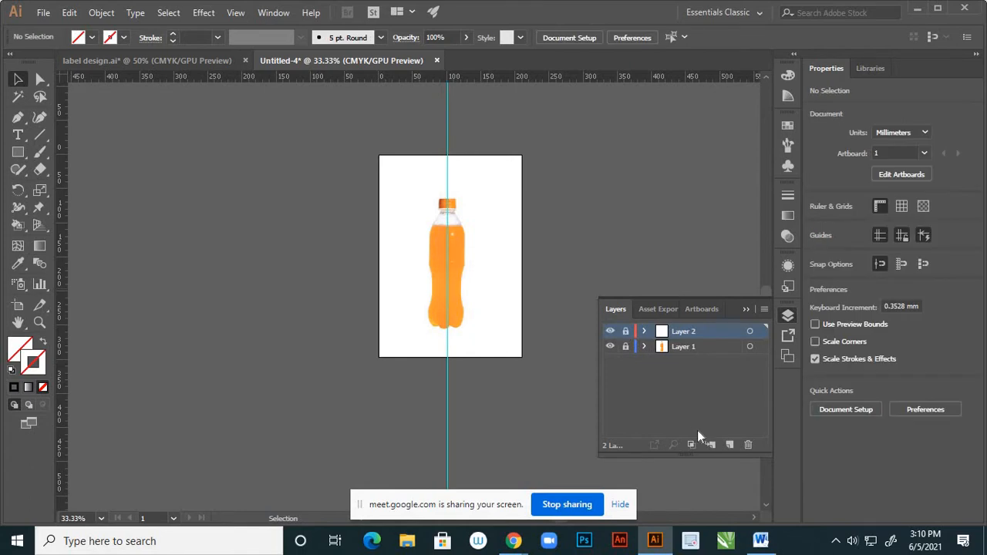
{"action": "left_click", "coordinate": [745, 310]}
Examine the contours of the bottle's cap, neck and body against the centre guide.
{"action": "scroll", "coordinate": [459, 198], "scroll_direction": "up", "scroll_amount": 1}
{"action": "scroll", "coordinate": [455, 206], "scroll_direction": "up", "scroll_amount": 2}
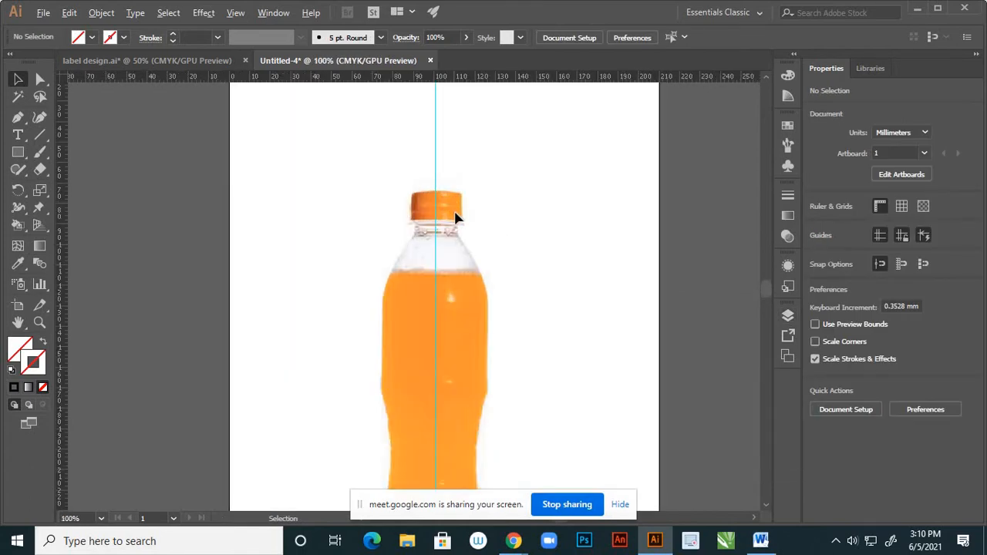
{"action": "scroll", "coordinate": [451, 228], "scroll_direction": "down", "scroll_amount": 1}
{"action": "scroll", "coordinate": [463, 259], "scroll_direction": "up", "scroll_amount": 2}
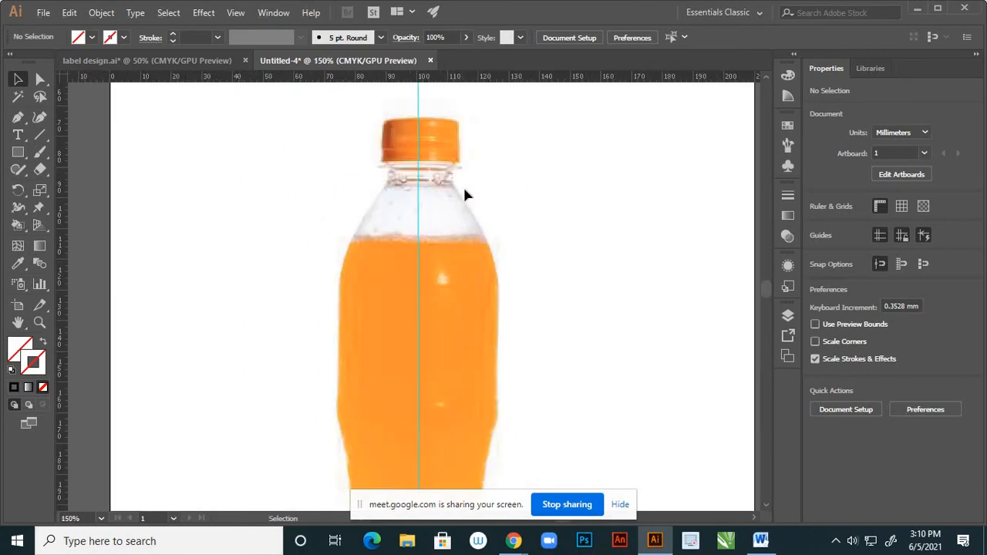
{"action": "scroll", "coordinate": [465, 193], "scroll_direction": "down", "scroll_amount": 2}
{"action": "scroll", "coordinate": [458, 229], "scroll_direction": "up", "scroll_amount": 2}
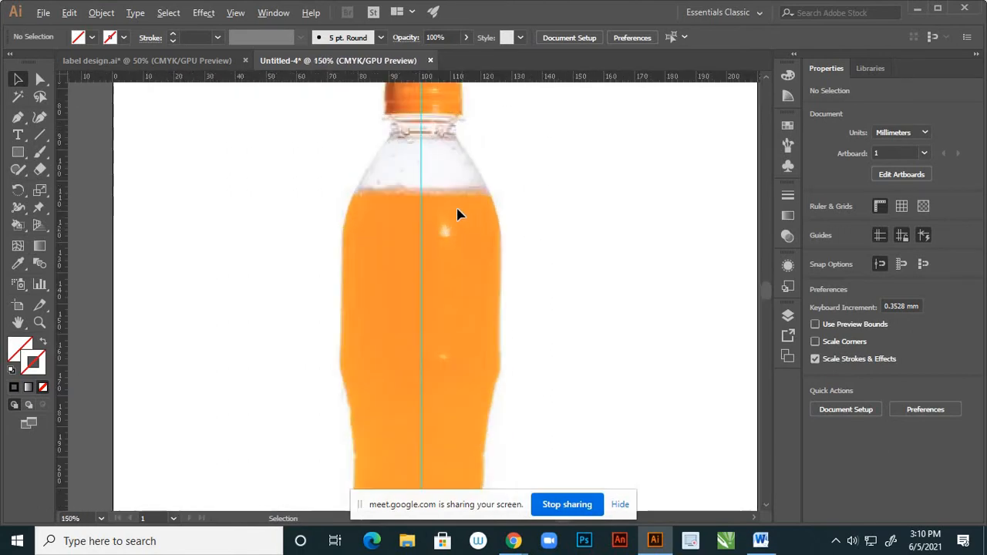
{"action": "scroll", "coordinate": [417, 360], "scroll_direction": "down", "scroll_amount": 2}
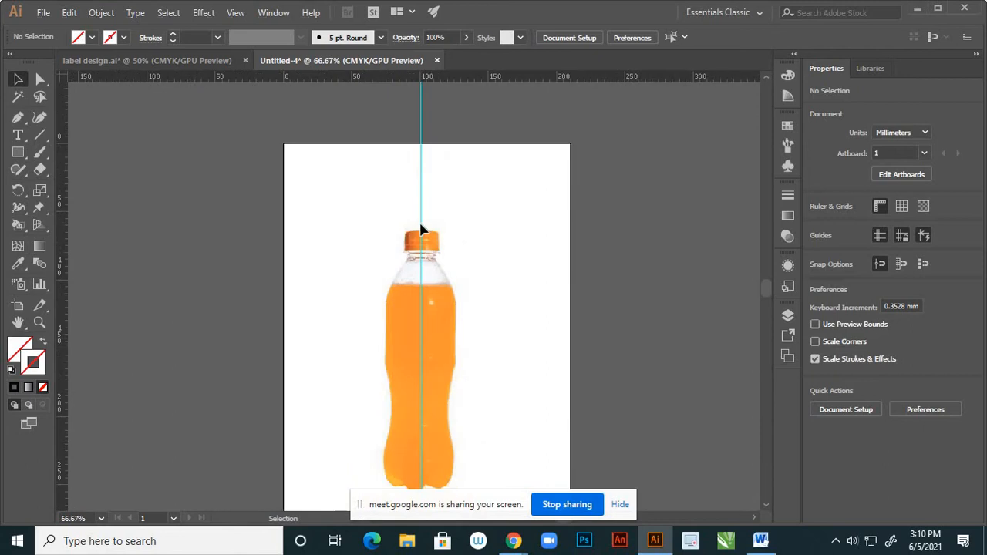
{"action": "scroll", "coordinate": [428, 241], "scroll_direction": "up", "scroll_amount": 4}
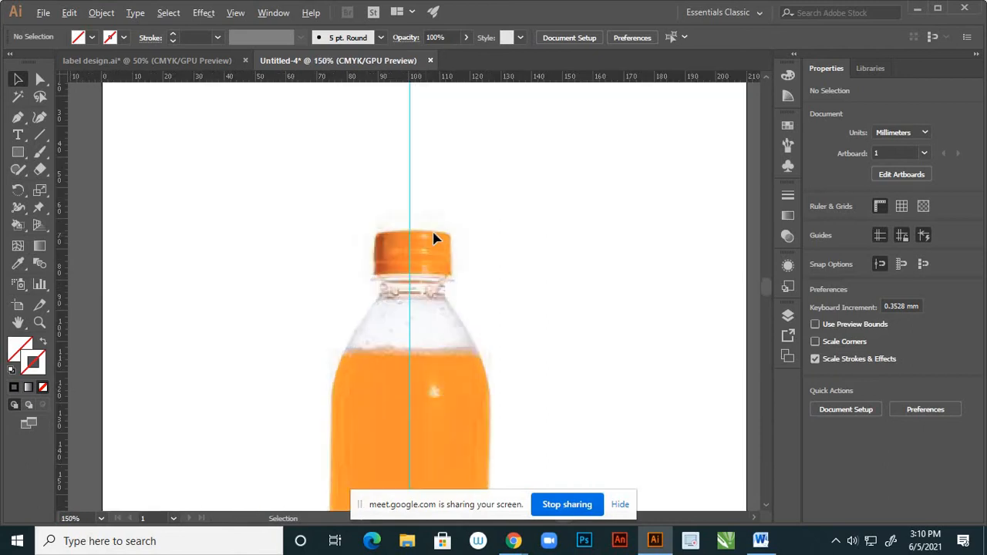
Set the stroke to #020202 and trace the cap's right half from the centre guide as a closed four-point Pen path, about 13 x 14.5 mm.
{"action": "double_click", "coordinate": [43, 367]}
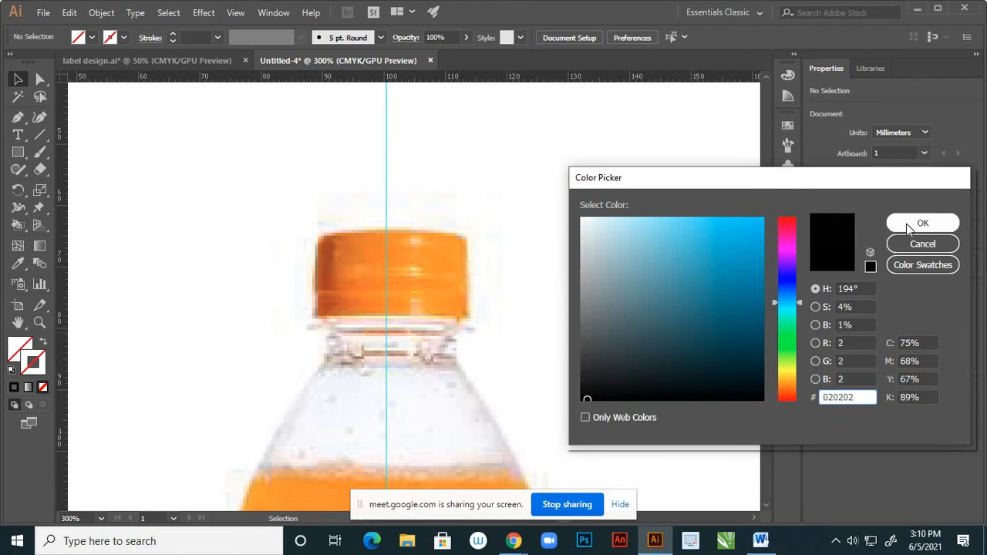
{"action": "left_click", "coordinate": [922, 223]}
{"action": "left_click", "coordinate": [19, 117]}
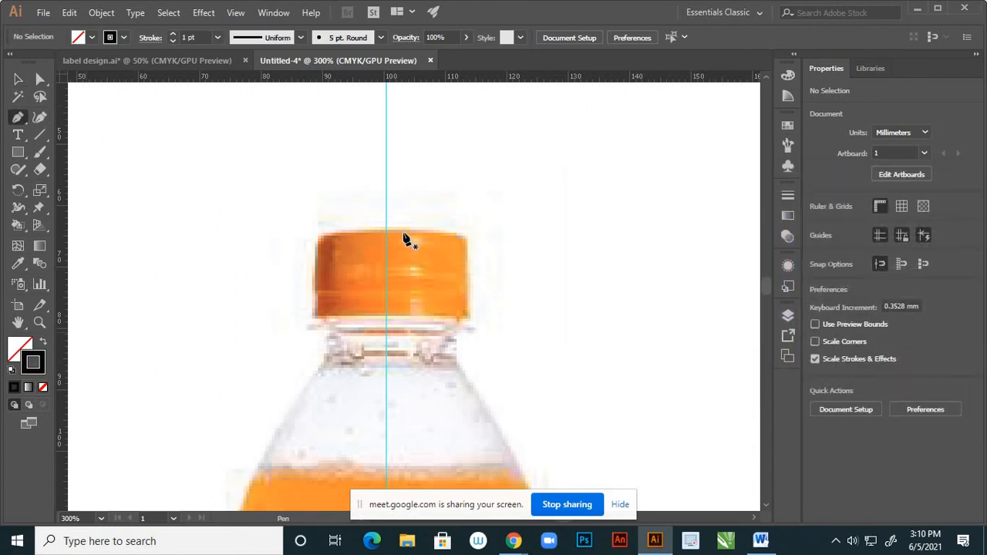
{"action": "scroll", "coordinate": [412, 255], "scroll_direction": "up", "scroll_amount": 2}
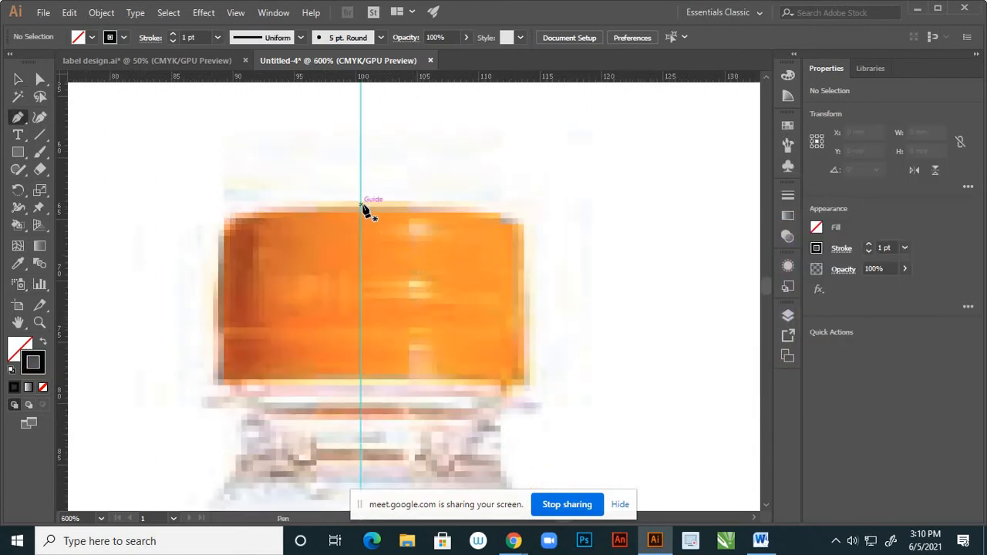
{"action": "left_click", "coordinate": [362, 205]}
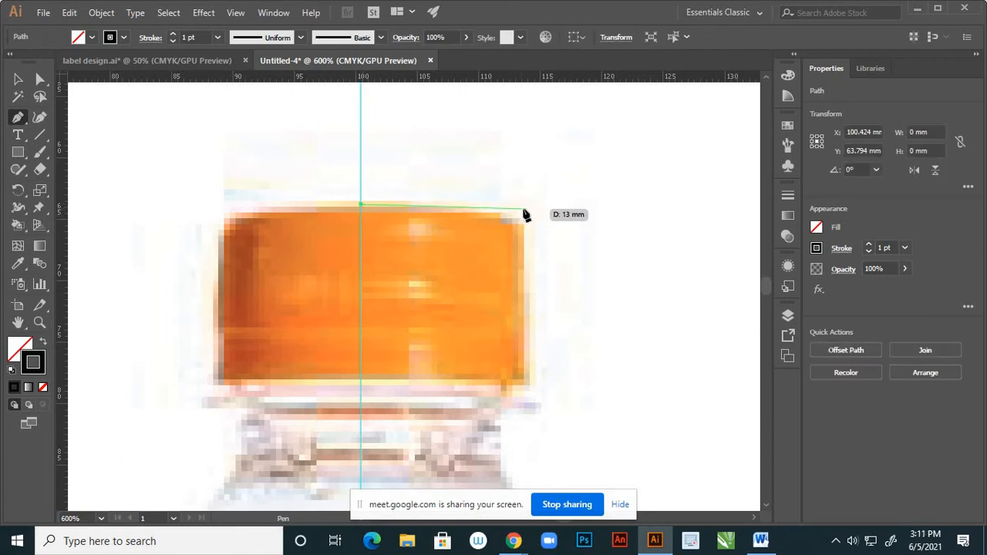
{"action": "left_click", "coordinate": [523, 209]}
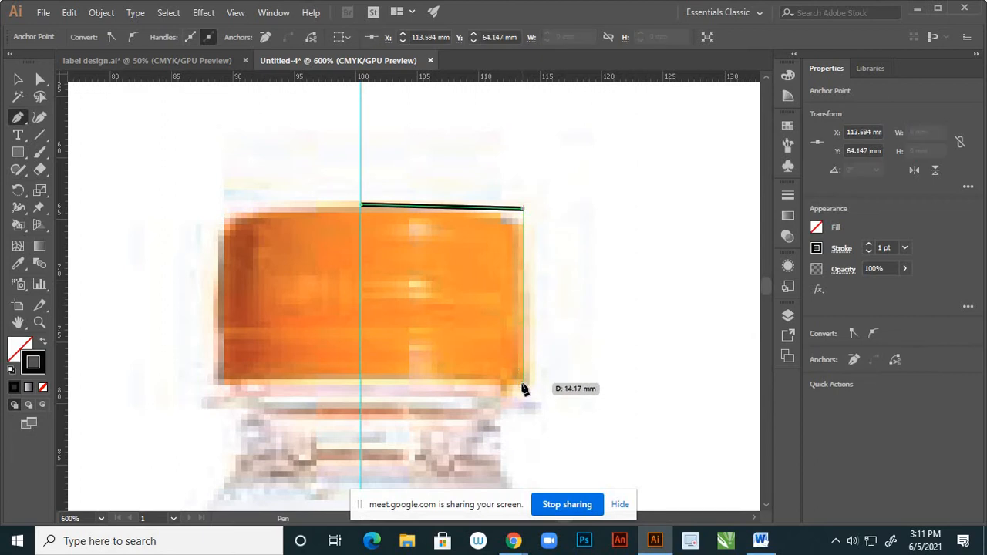
{"action": "left_click", "coordinate": [523, 383]}
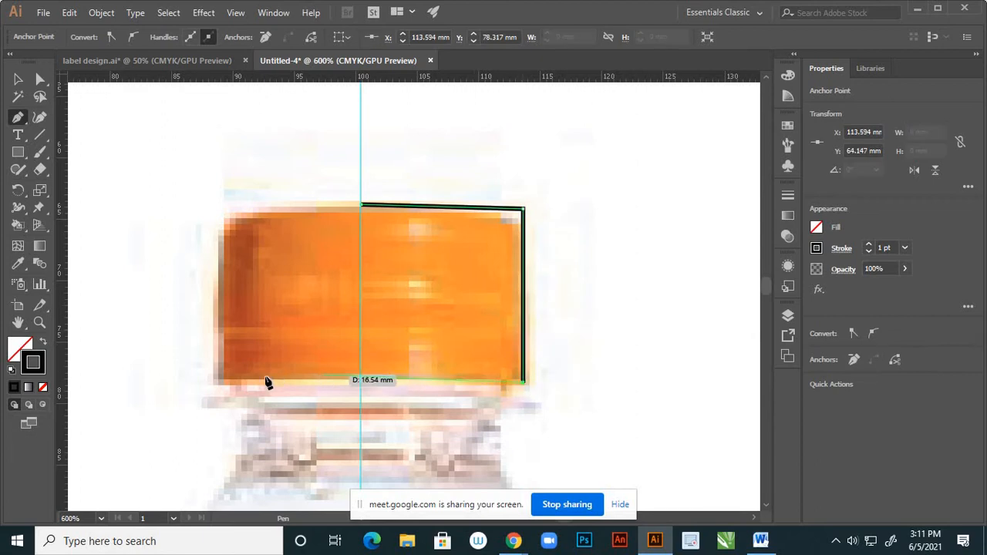
{"action": "left_click", "coordinate": [362, 380]}
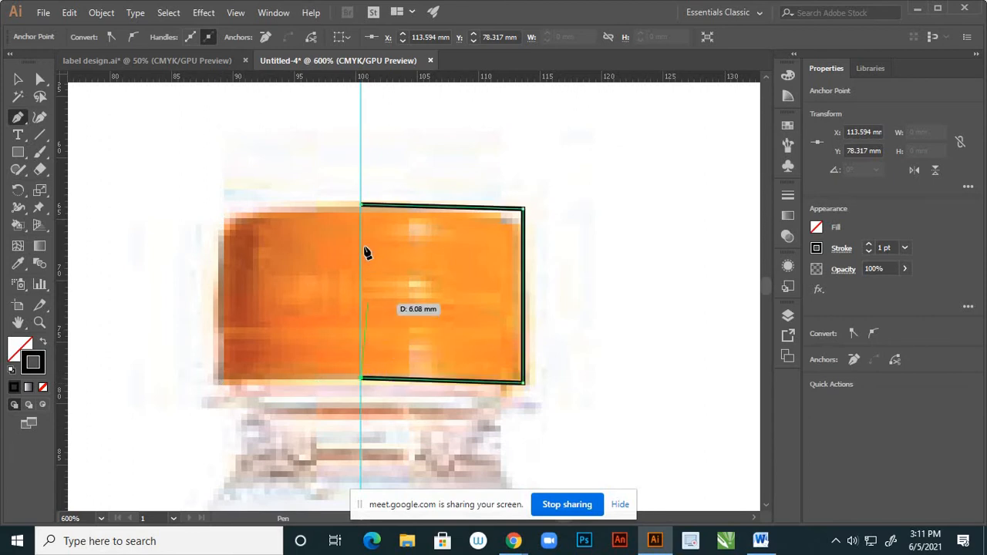
{"action": "left_click", "coordinate": [363, 207]}
Move the cap outline's lower-right anchor point up to about Y 77.8 mm to level its bottom edge.
{"action": "scroll", "coordinate": [414, 159], "scroll_direction": "down", "scroll_amount": 2}
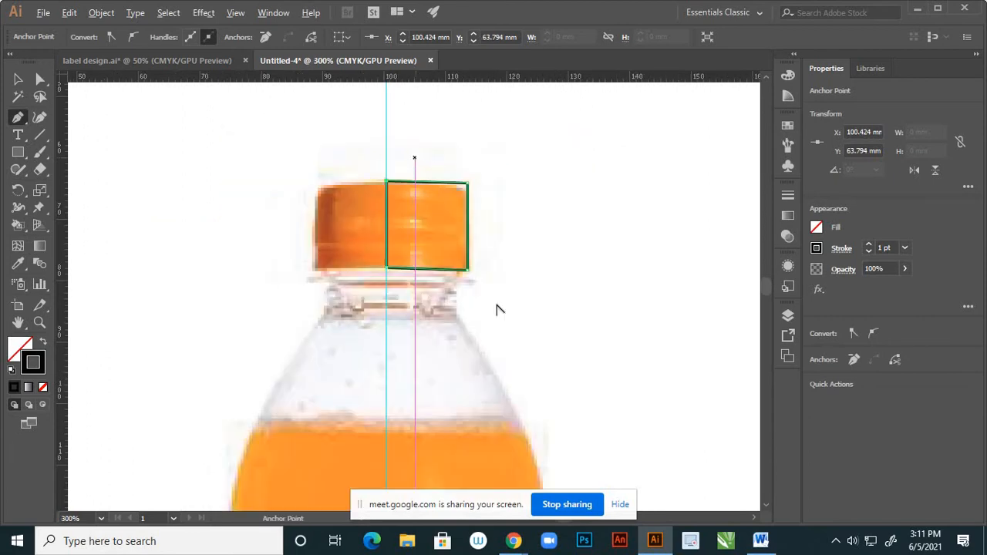
{"action": "scroll", "coordinate": [461, 304], "scroll_direction": "up", "scroll_amount": 2}
{"action": "scroll", "coordinate": [458, 249], "scroll_direction": "down", "scroll_amount": 2}
{"action": "scroll", "coordinate": [452, 273], "scroll_direction": "up", "scroll_amount": 2}
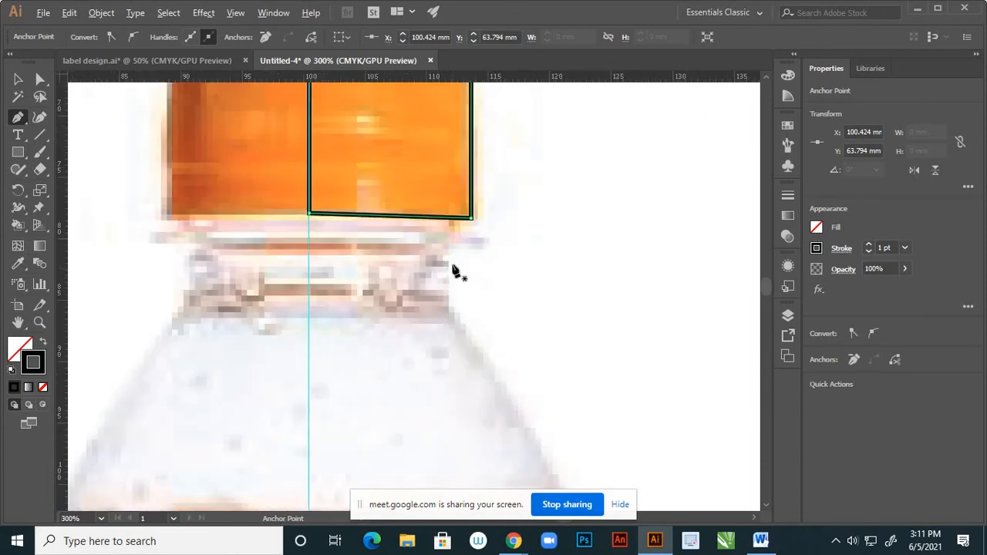
{"action": "scroll", "coordinate": [467, 205], "scroll_direction": "up", "scroll_amount": 3}
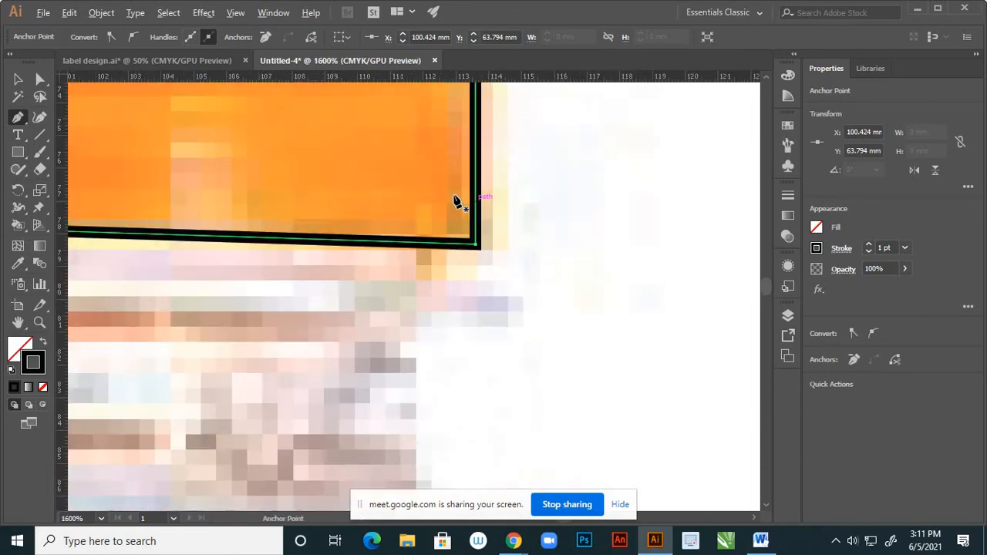
{"action": "scroll", "coordinate": [531, 232], "scroll_direction": "down", "scroll_amount": 2}
{"action": "key", "text": "a"}
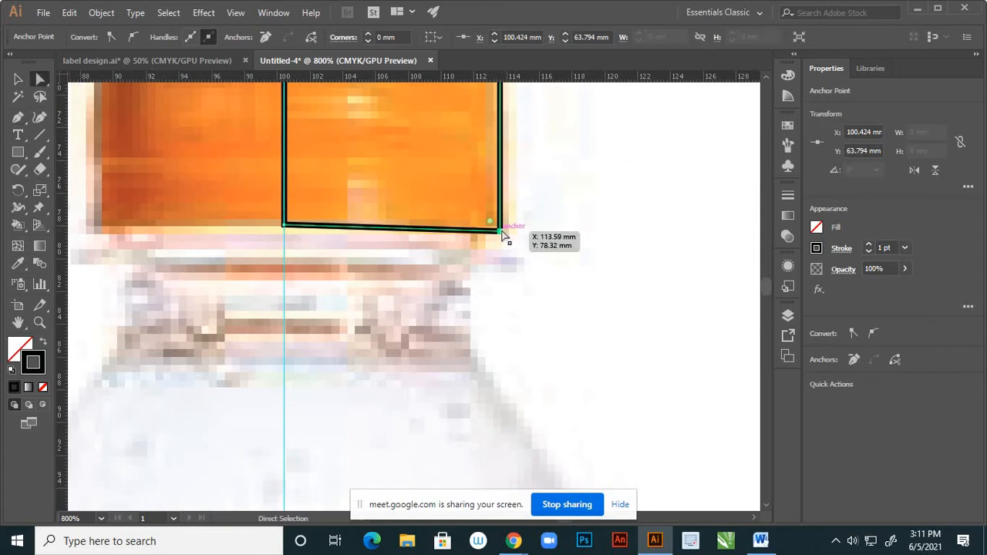
{"action": "left_click_drag", "start_coordinate": [501, 230], "coordinate": [501, 223]}
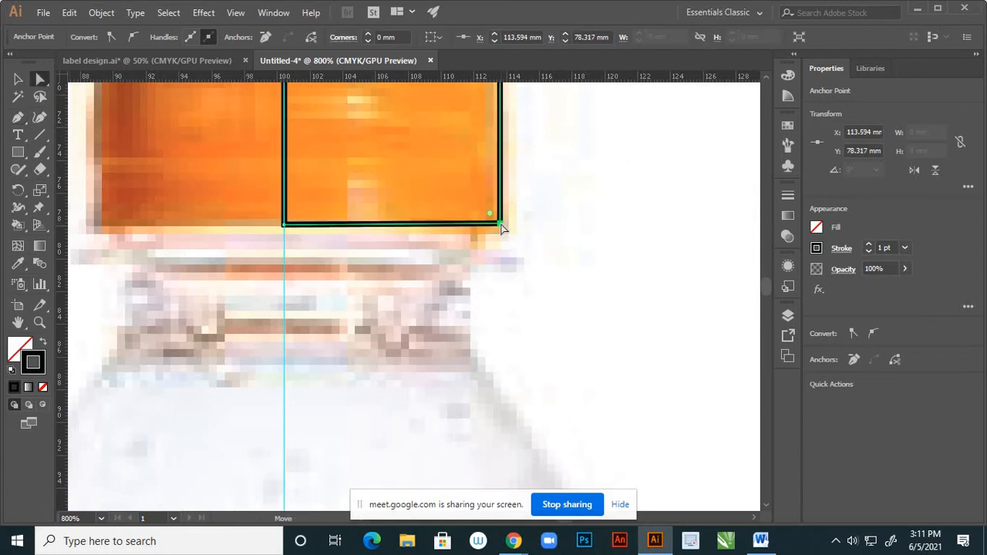
Check the cap outline's bottom edge against a horizontal guide at about Y 77.8 mm, and delete that guide.
{"action": "scroll", "coordinate": [516, 253], "scroll_direction": "down", "scroll_amount": 4}
{"action": "scroll", "coordinate": [511, 244], "scroll_direction": "up", "scroll_amount": 3}
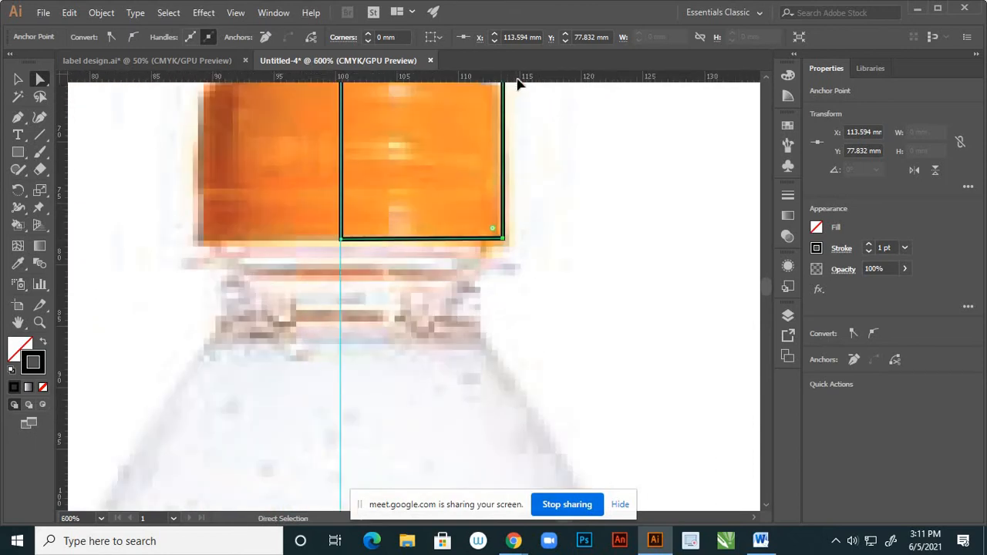
{"action": "left_click_drag", "start_coordinate": [517, 80], "coordinate": [547, 245]}
{"action": "left_click", "coordinate": [480, 239]}
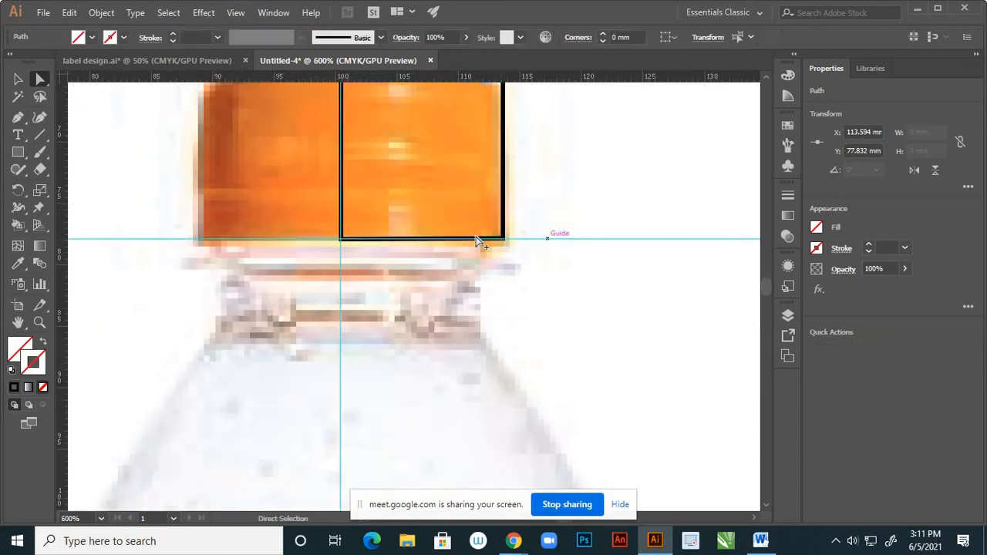
{"action": "scroll", "coordinate": [476, 241], "scroll_direction": "up", "scroll_amount": 3}
{"action": "scroll", "coordinate": [490, 231], "scroll_direction": "down", "scroll_amount": 3}
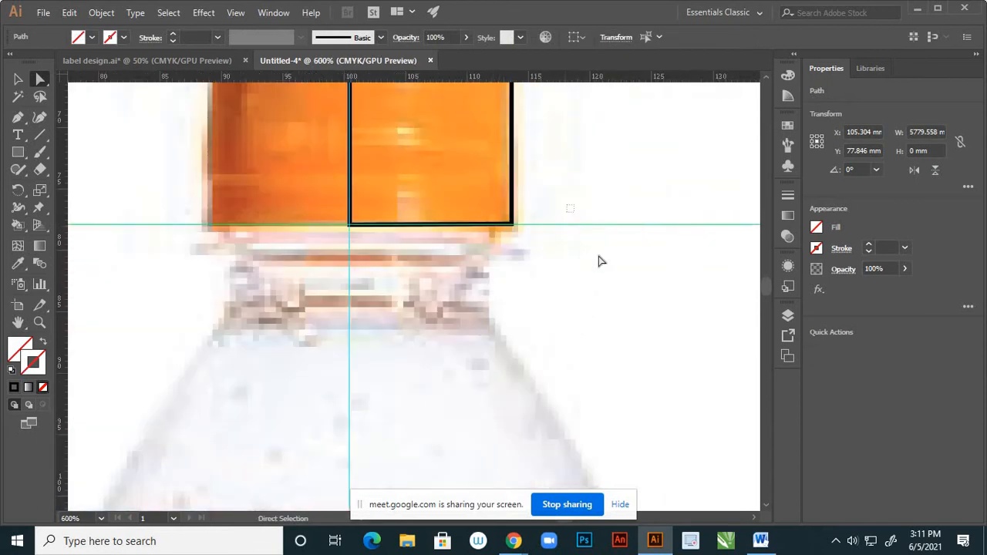
{"action": "key", "text": "Delete"}
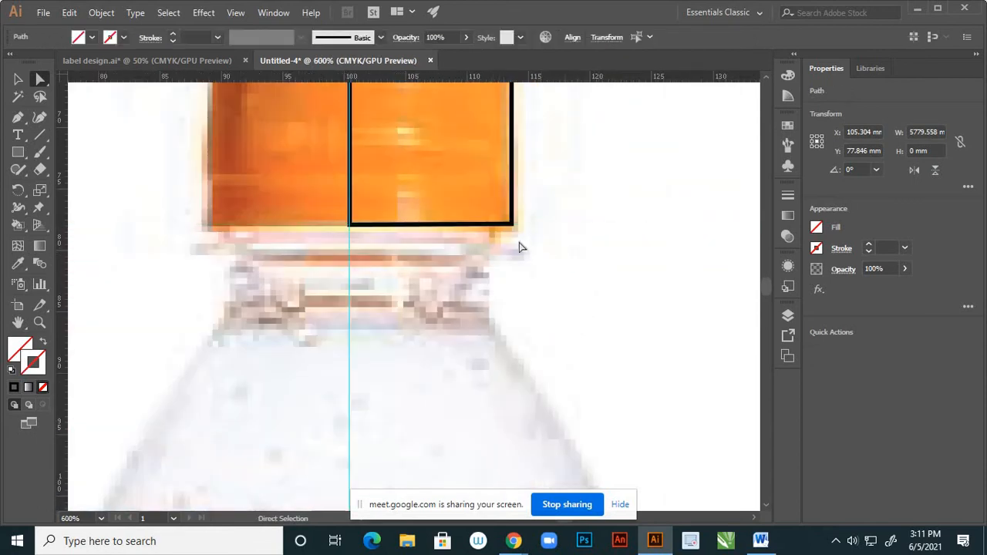
{"action": "scroll", "coordinate": [475, 223], "scroll_direction": "down", "scroll_amount": 3}
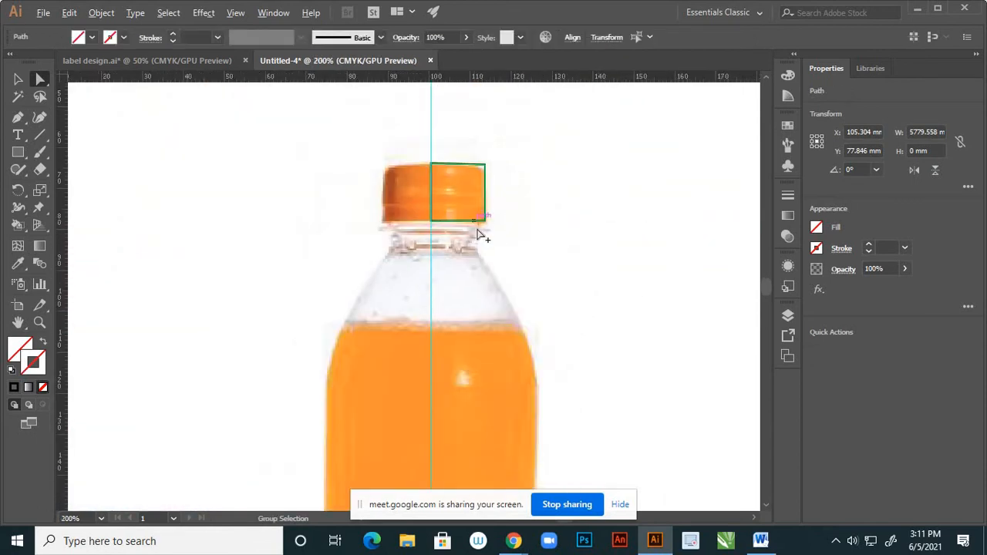
Lock the layer holding the cap outline and add a new layer above it.
{"action": "left_click", "coordinate": [788, 317]}
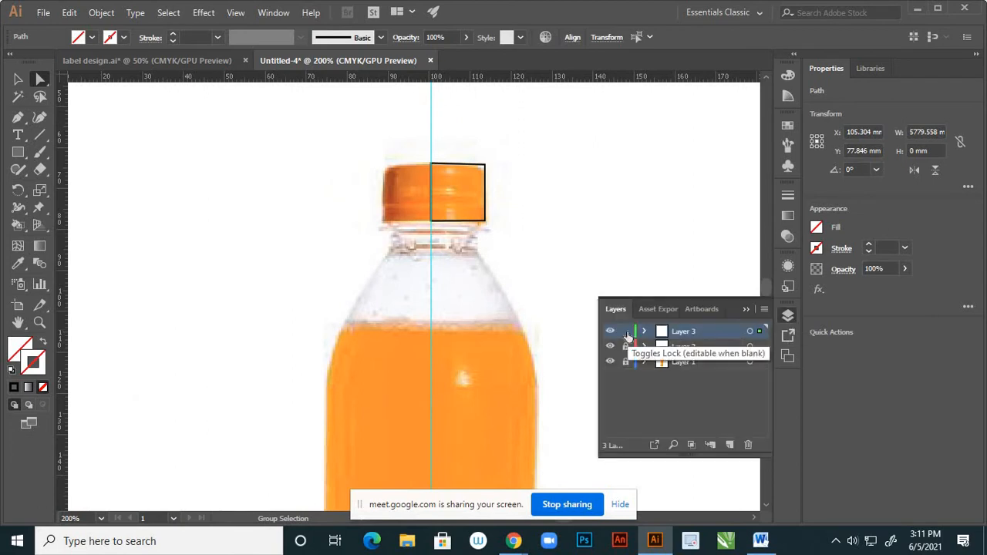
{"action": "left_click", "coordinate": [626, 333]}
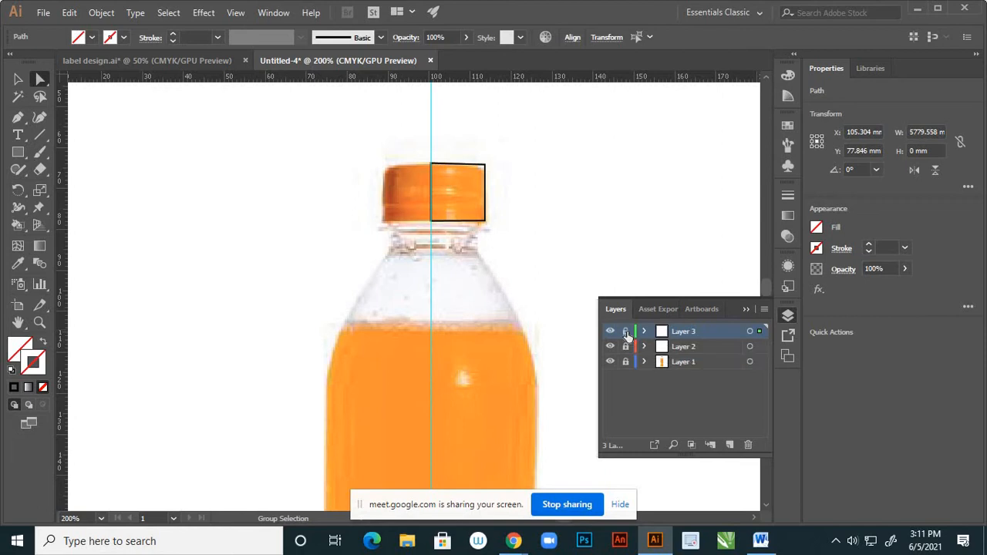
{"action": "left_click", "coordinate": [729, 445]}
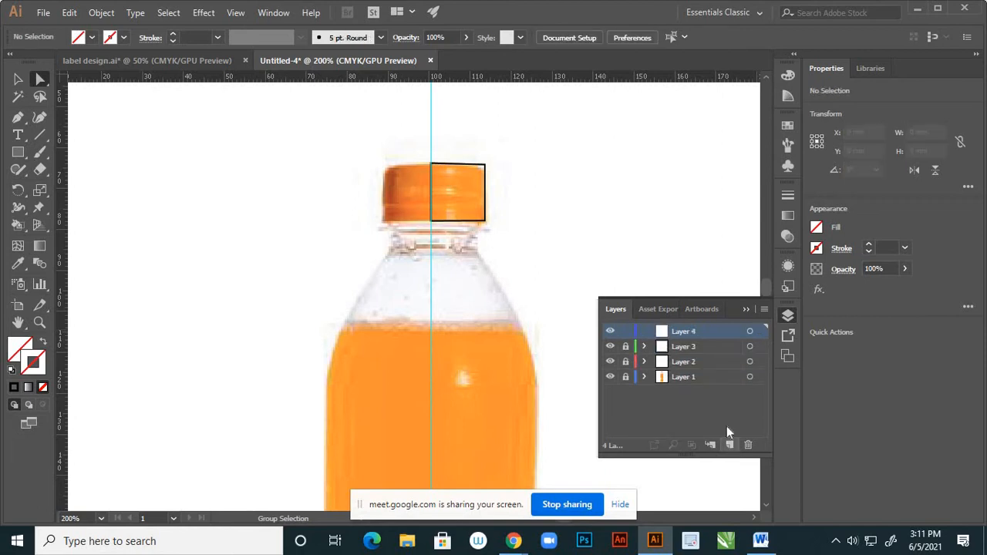
{"action": "scroll", "coordinate": [472, 231], "scroll_direction": "up", "scroll_amount": 3}
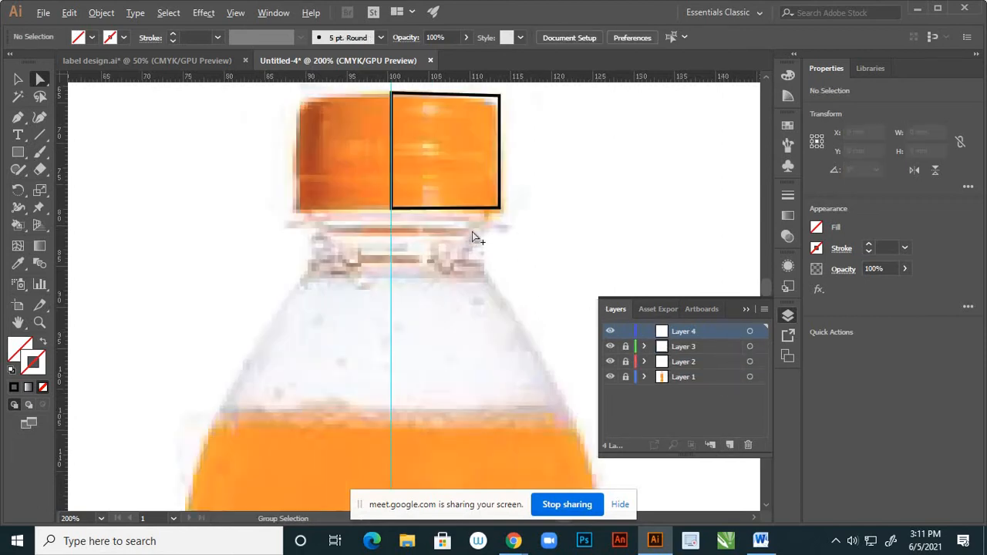
{"action": "left_click", "coordinate": [744, 310]}
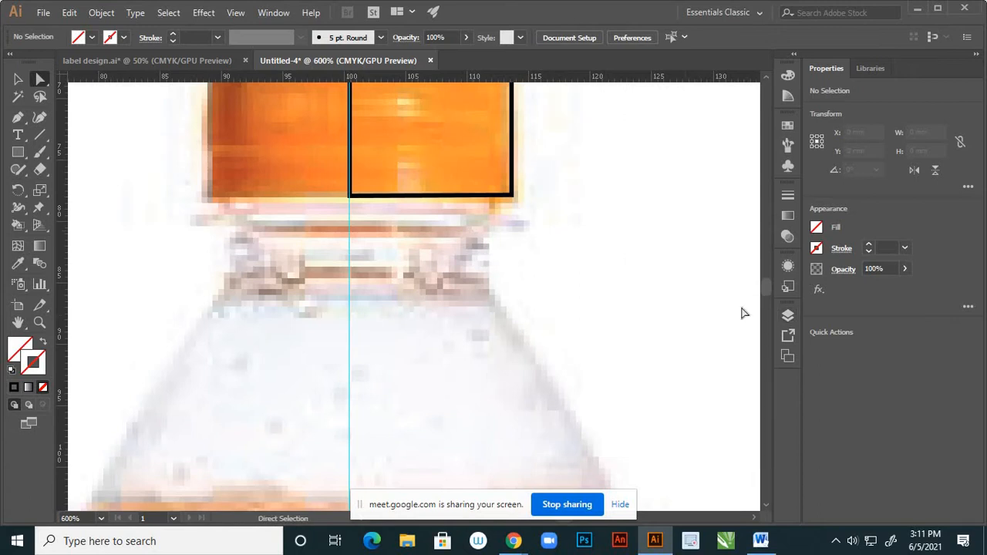
Trace the neck's right half from the centre guide as a closed four-point Pen path with a 1 pt black stroke, about 11.5 x 8.2 mm.
{"action": "left_click", "coordinate": [18, 117]}
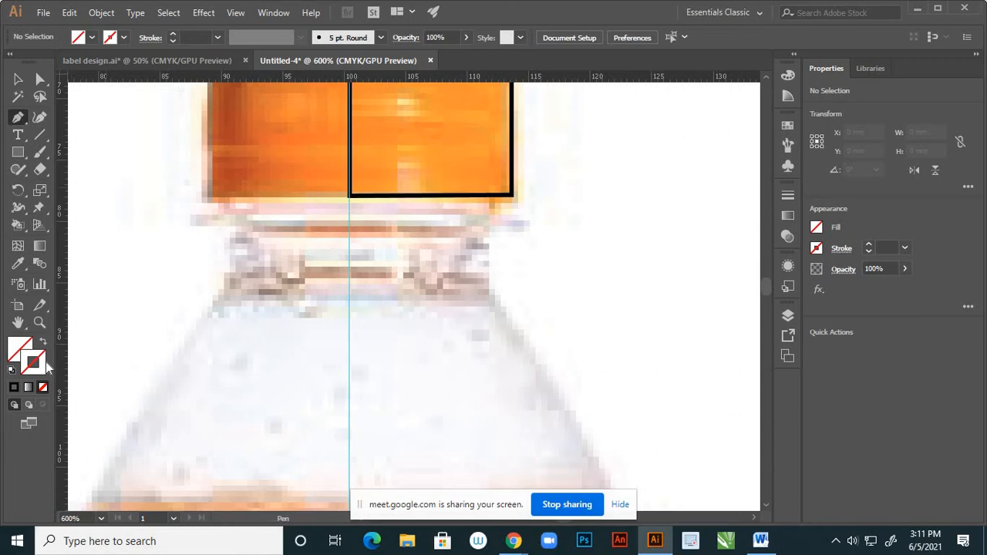
{"action": "left_click", "coordinate": [14, 387]}
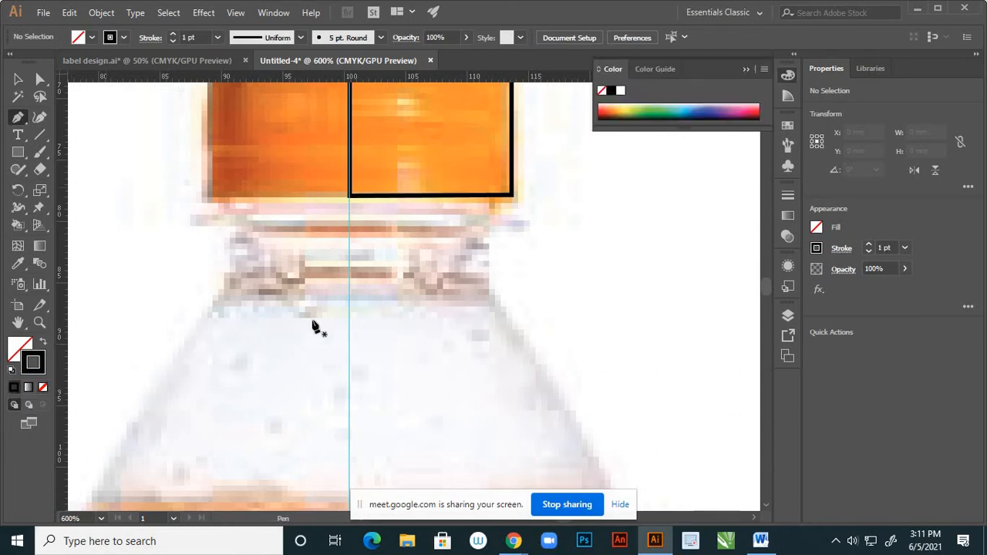
{"action": "scroll", "coordinate": [481, 260], "scroll_direction": "down", "scroll_amount": 1}
{"action": "scroll", "coordinate": [466, 241], "scroll_direction": "up", "scroll_amount": 1}
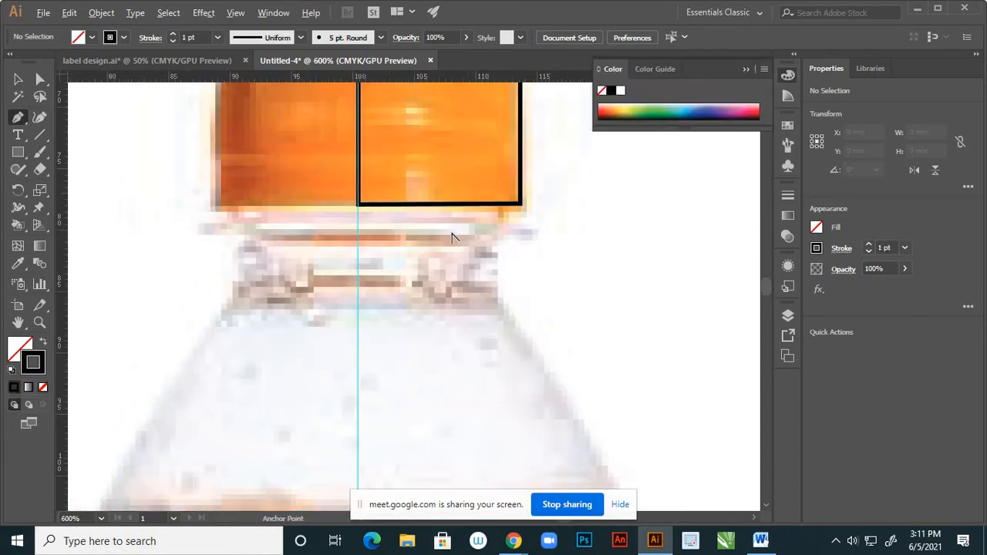
{"action": "left_click", "coordinate": [359, 207]}
{"action": "left_click", "coordinate": [360, 206]}
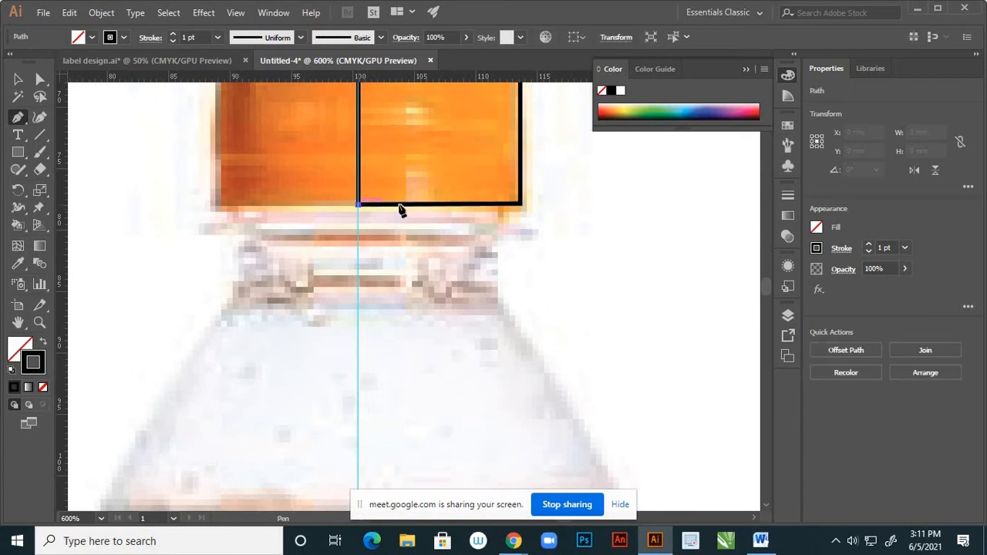
{"action": "left_click", "coordinate": [500, 206]}
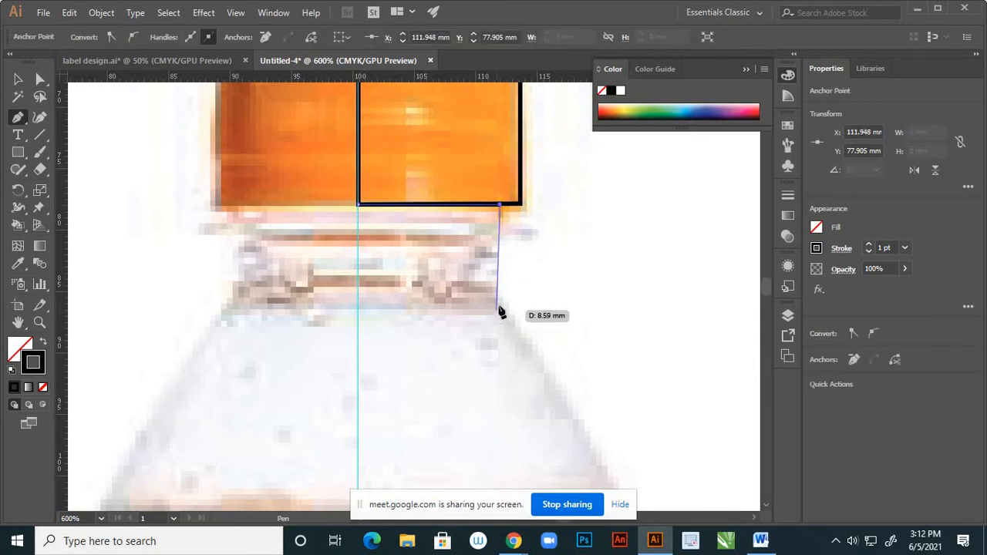
{"action": "left_click", "coordinate": [499, 306]}
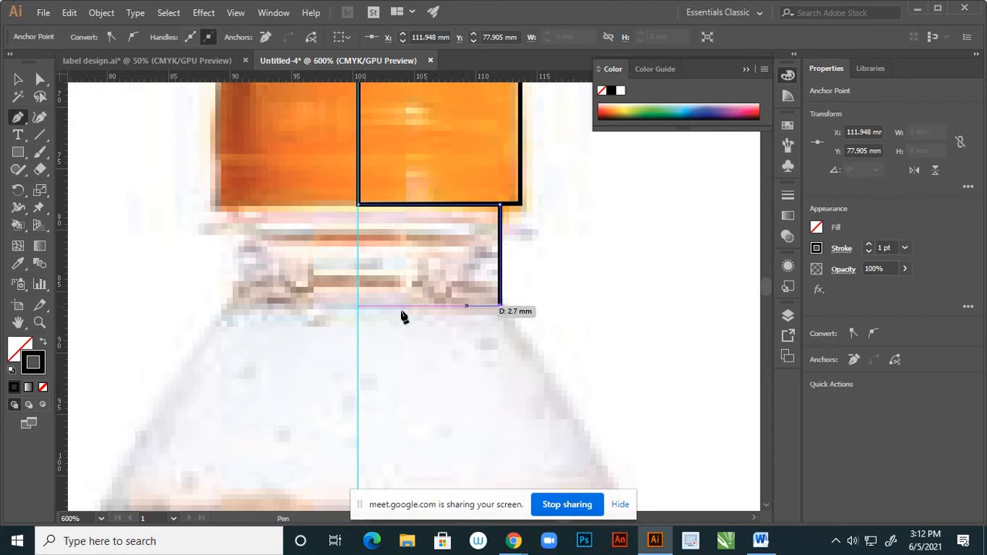
{"action": "left_click", "coordinate": [358, 307]}
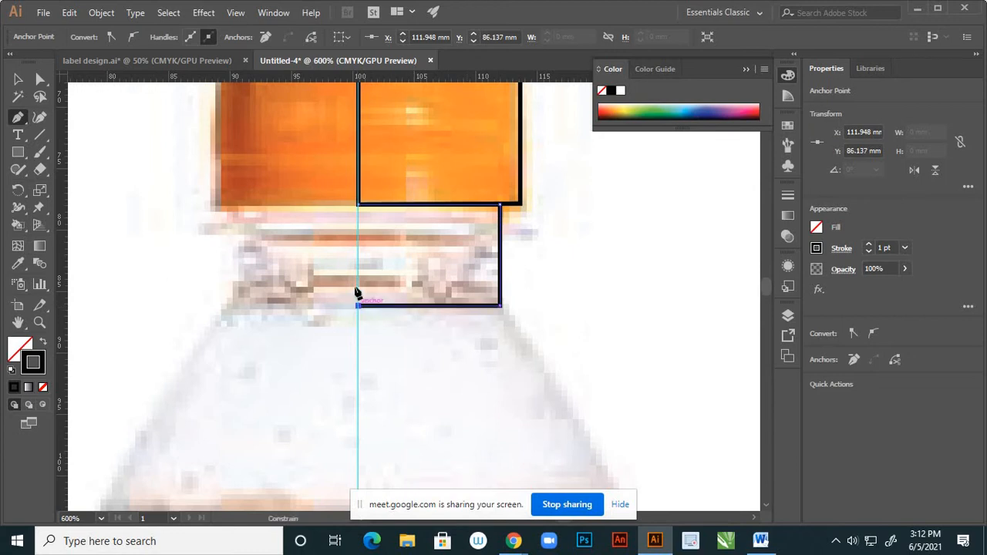
{"action": "left_click", "coordinate": [358, 206]}
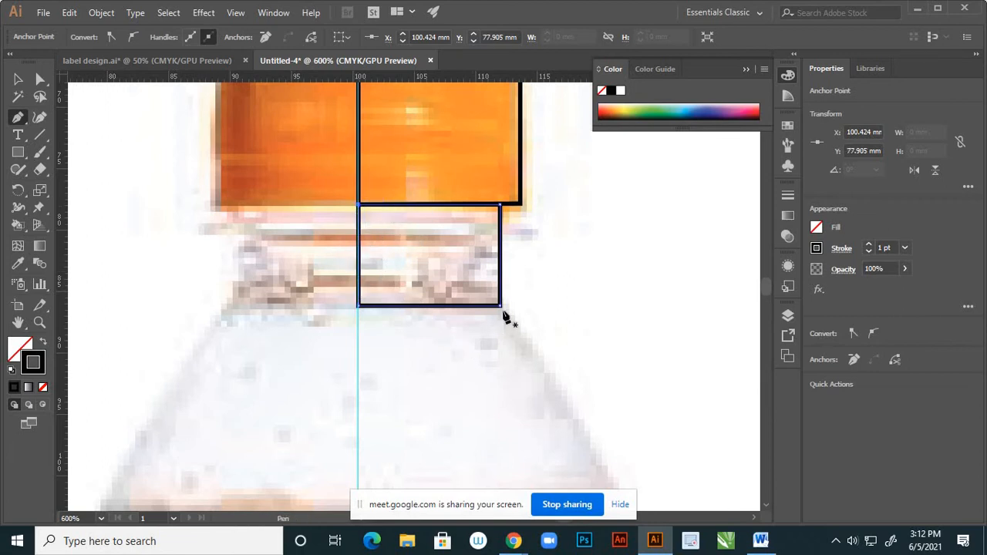
{"action": "left_click", "coordinate": [18, 78]}
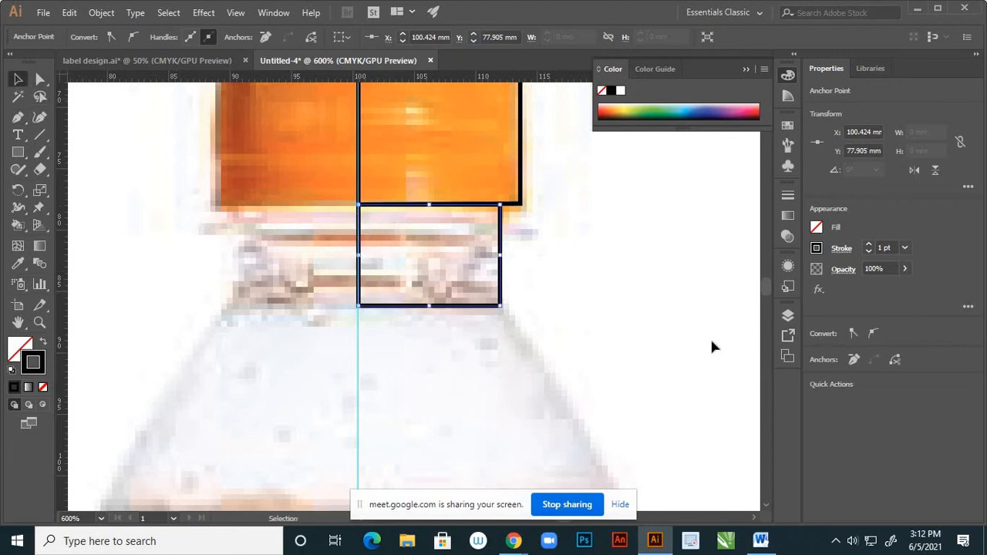
Lock the layer holding the neck outline and add another new layer on top.
{"action": "left_click", "coordinate": [788, 316]}
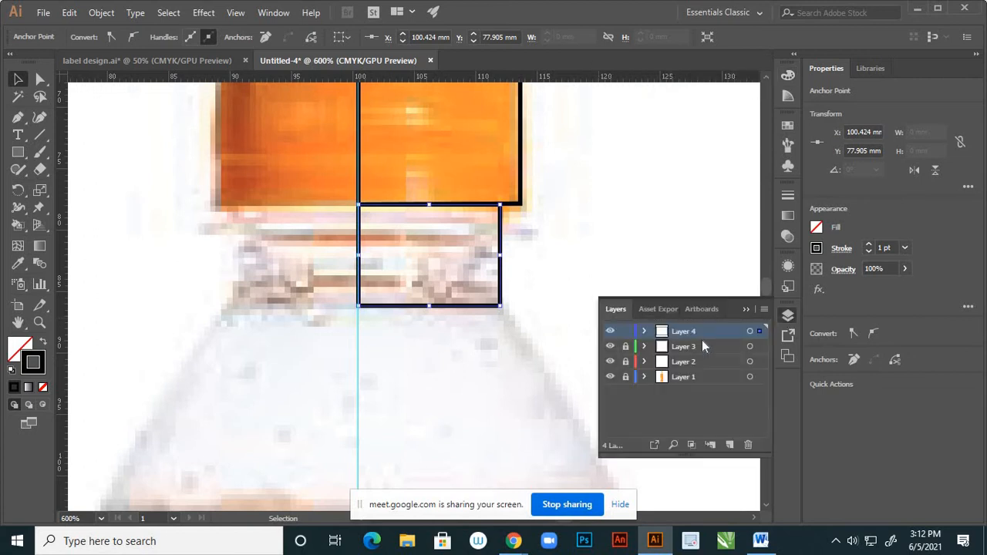
{"action": "left_click", "coordinate": [625, 331]}
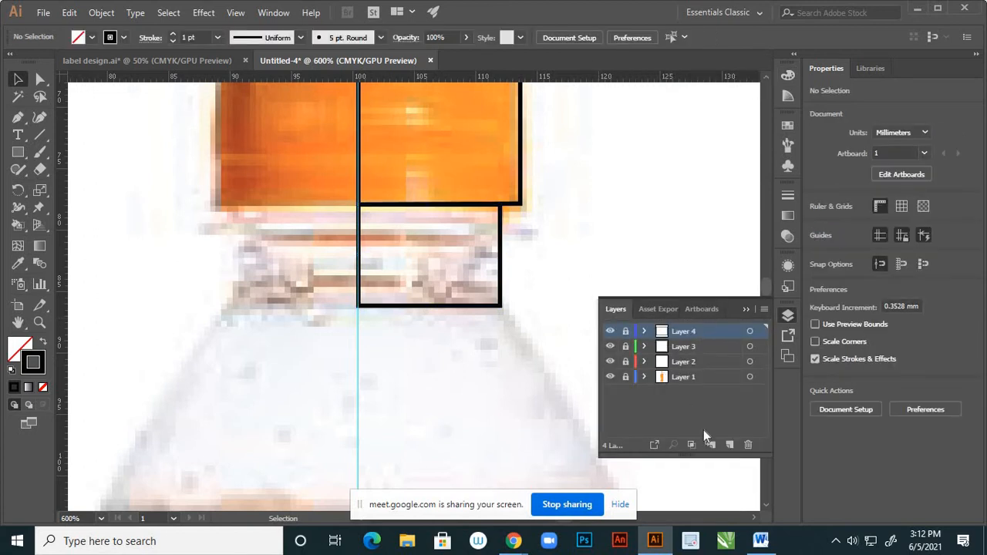
{"action": "left_click", "coordinate": [729, 445]}
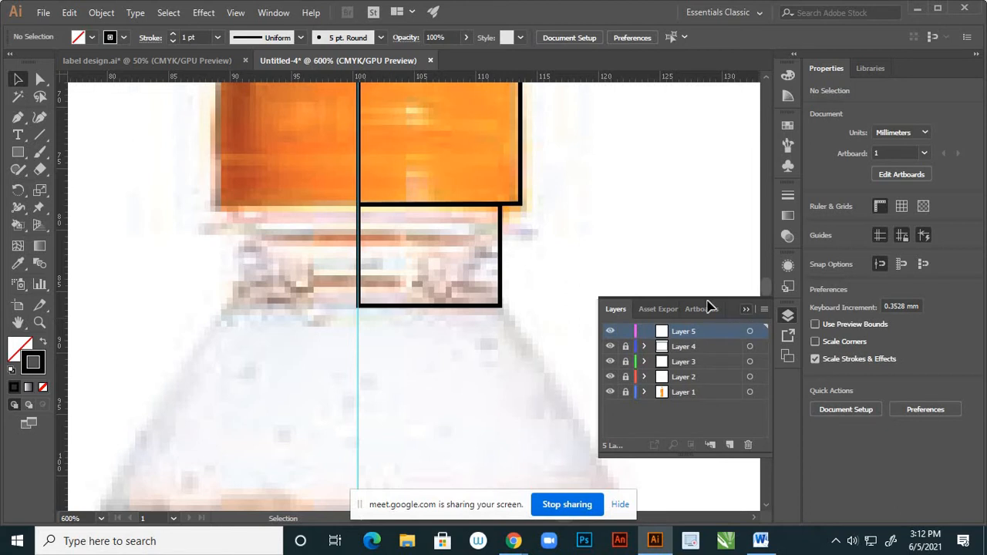
{"action": "left_click", "coordinate": [561, 298]}
Start the body's Pen path at the centre guide, follow the neck's bottom edge, and curve down to the shoulder at about X 125.8, Y 116.8 mm.
{"action": "scroll", "coordinate": [531, 300], "scroll_direction": "down", "scroll_amount": 3}
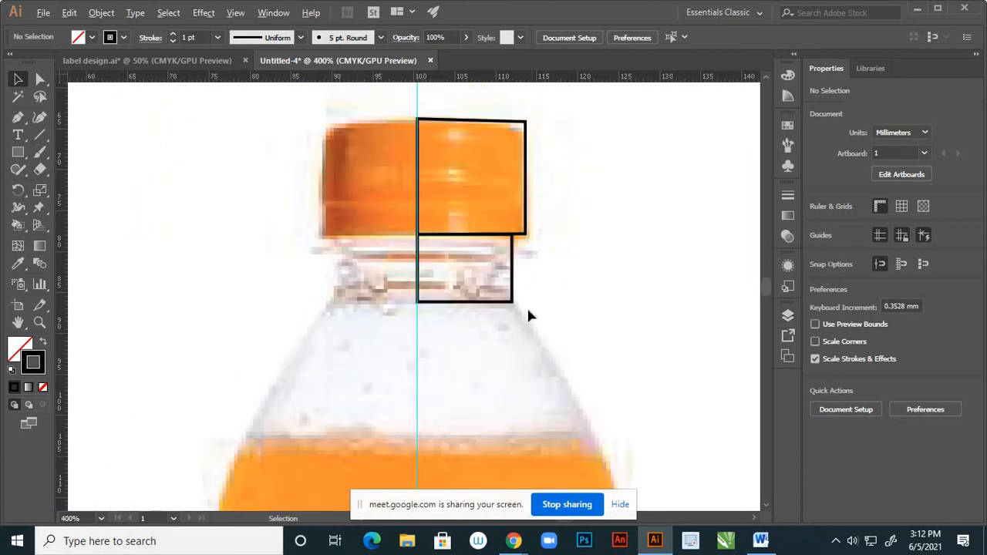
{"action": "left_click", "coordinate": [18, 117]}
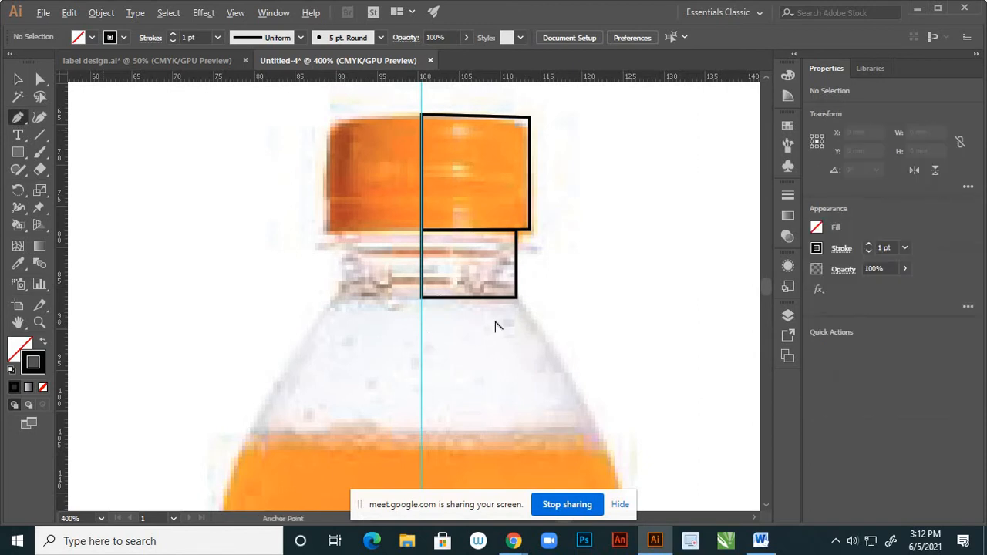
{"action": "scroll", "coordinate": [497, 326], "scroll_direction": "up", "scroll_amount": 1}
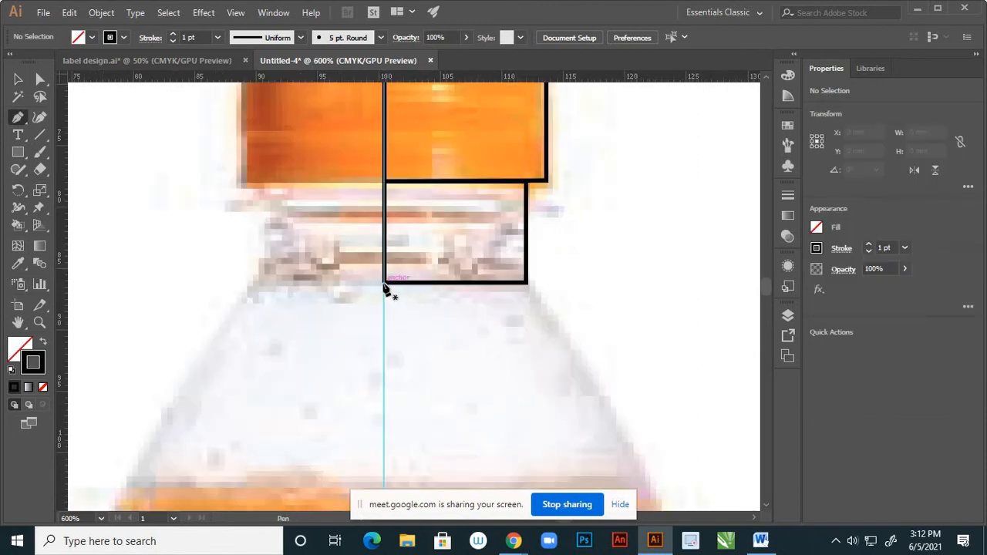
{"action": "left_click", "coordinate": [384, 284]}
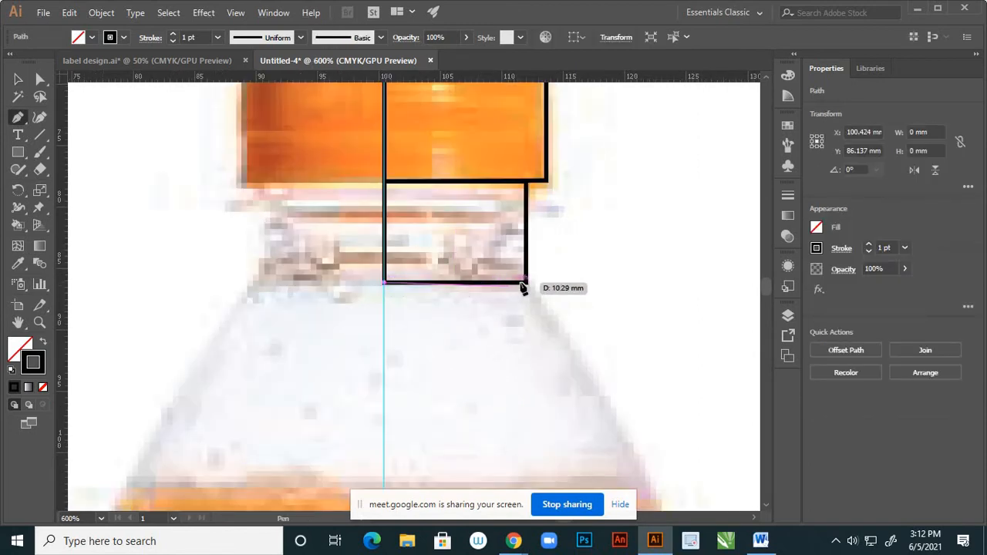
{"action": "left_click", "coordinate": [527, 284]}
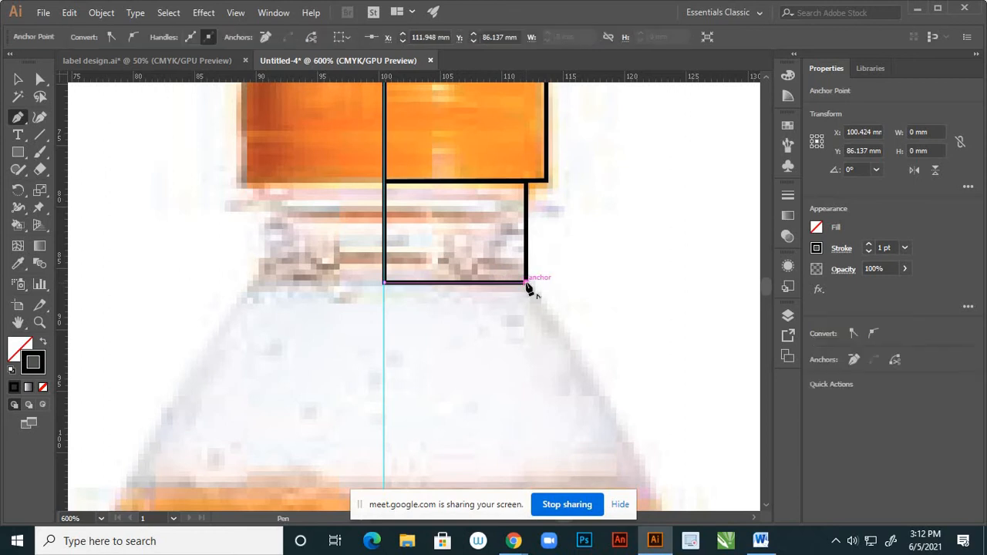
{"action": "scroll", "coordinate": [524, 277], "scroll_direction": "down", "scroll_amount": 2}
{"action": "scroll", "coordinate": [522, 271], "scroll_direction": "down", "scroll_amount": 2}
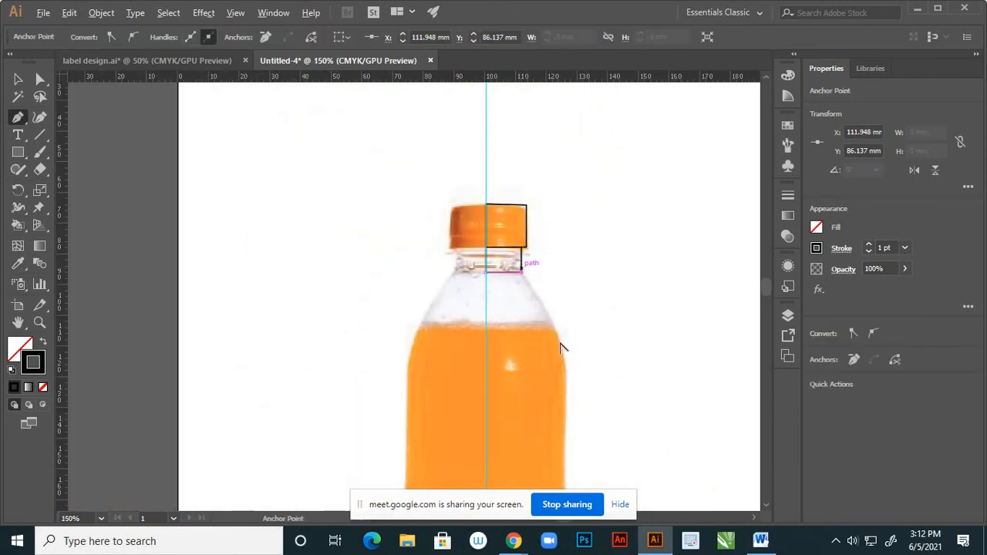
{"action": "scroll", "coordinate": [569, 375], "scroll_direction": "up", "scroll_amount": 1}
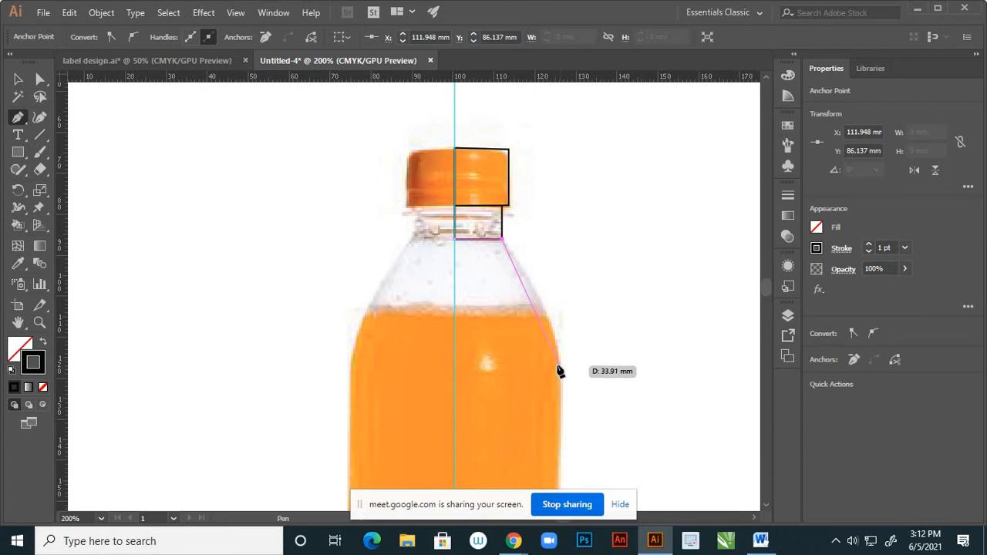
{"action": "left_click_drag", "start_coordinate": [558, 364], "coordinate": [554, 410]}
Remove the shoulder anchor's outgoing handle and continue the body path straight down the side to about X 125.8, Y 162.3 mm.
{"action": "scroll", "coordinate": [555, 368], "scroll_direction": "down", "scroll_amount": 2}
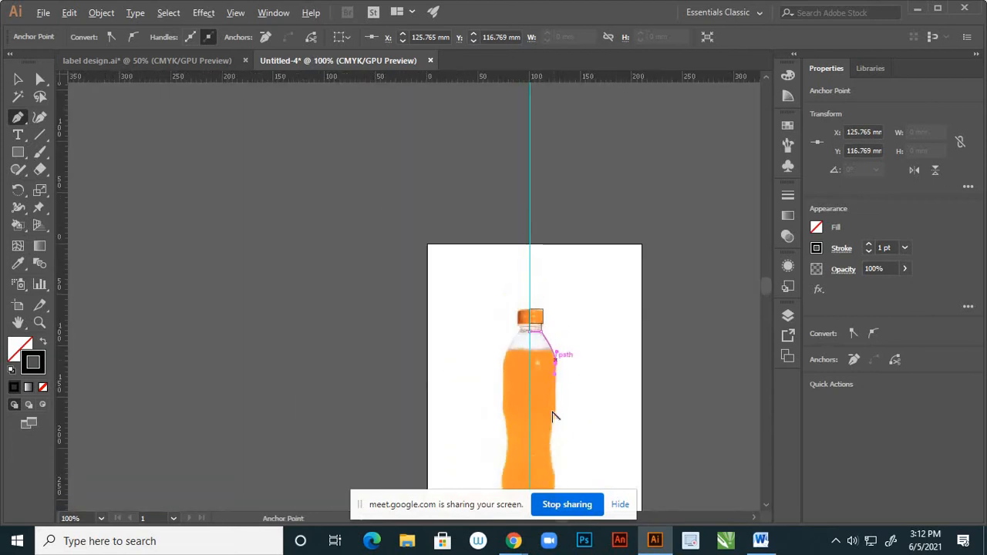
{"action": "scroll", "coordinate": [557, 427], "scroll_direction": "up", "scroll_amount": 1}
{"action": "scroll", "coordinate": [557, 431], "scroll_direction": "up", "scroll_amount": 1}
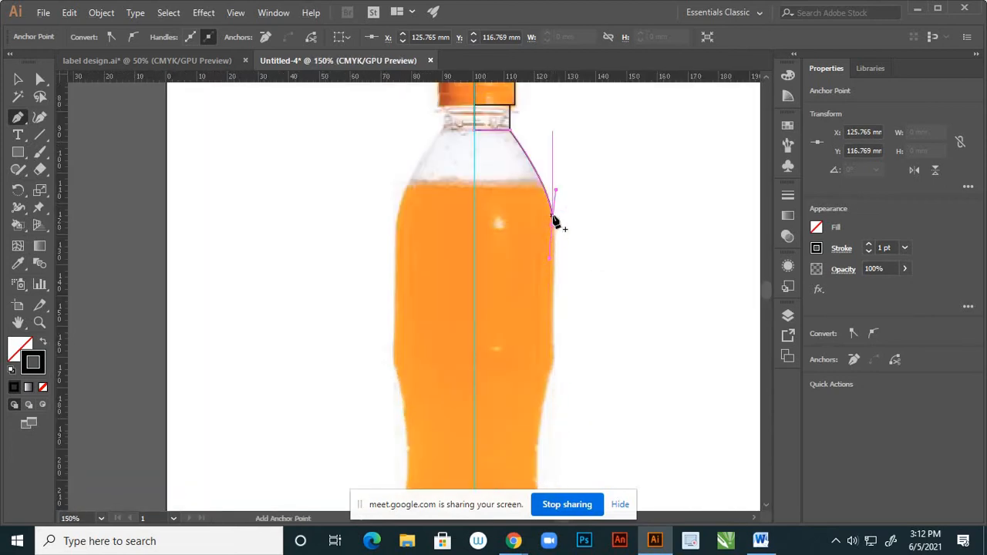
{"action": "left_click_drag", "start_coordinate": [557, 225], "coordinate": [552, 219]}
{"action": "scroll", "coordinate": [555, 224], "scroll_direction": "up", "scroll_amount": 1}
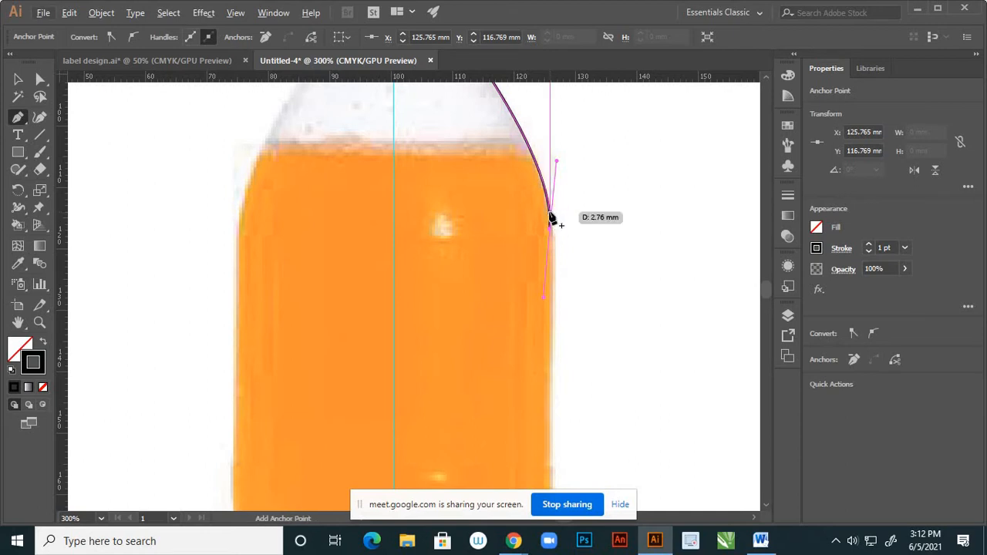
{"action": "scroll", "coordinate": [559, 193], "scroll_direction": "up", "scroll_amount": 3}
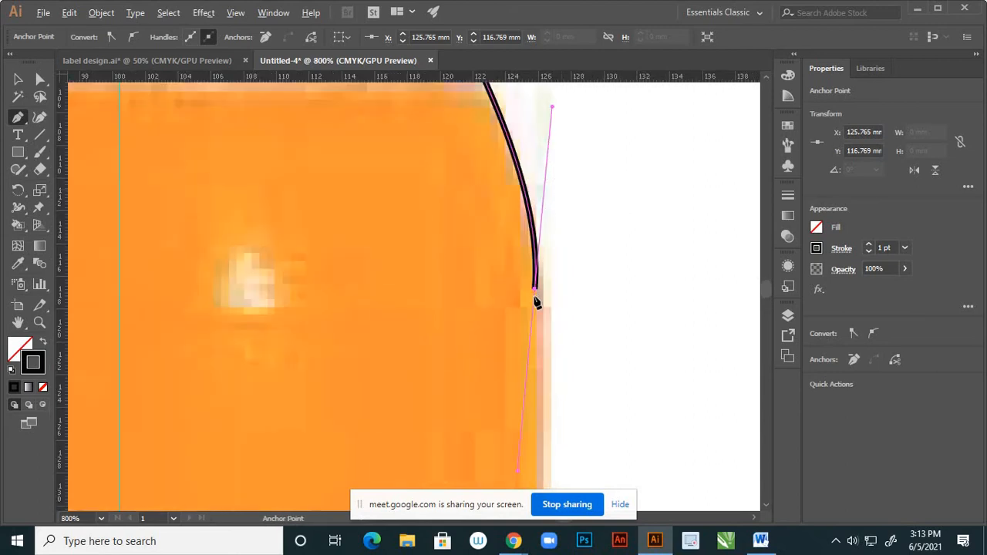
{"action": "left_click_drag", "start_coordinate": [536, 299], "coordinate": [539, 293]}
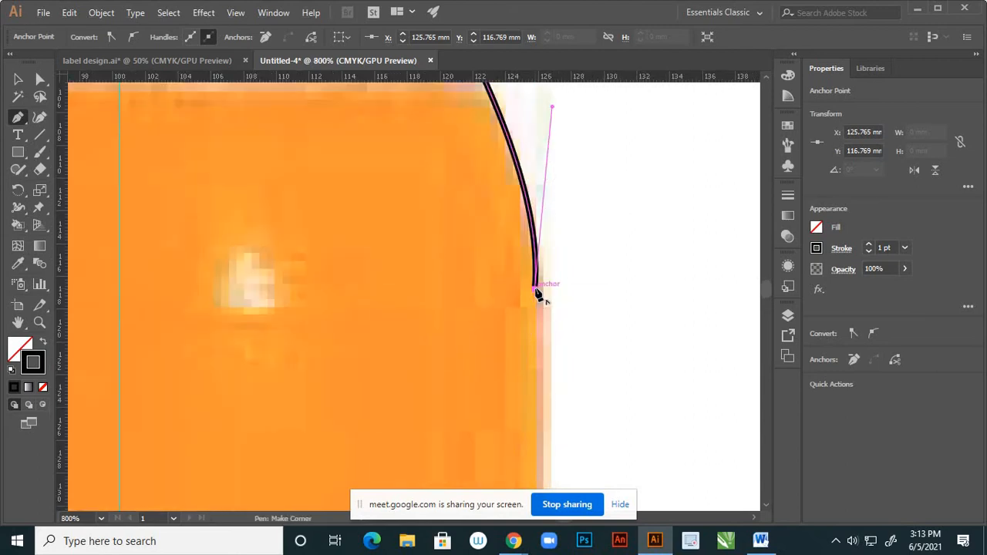
{"action": "scroll", "coordinate": [538, 297], "scroll_direction": "down", "scroll_amount": 5}
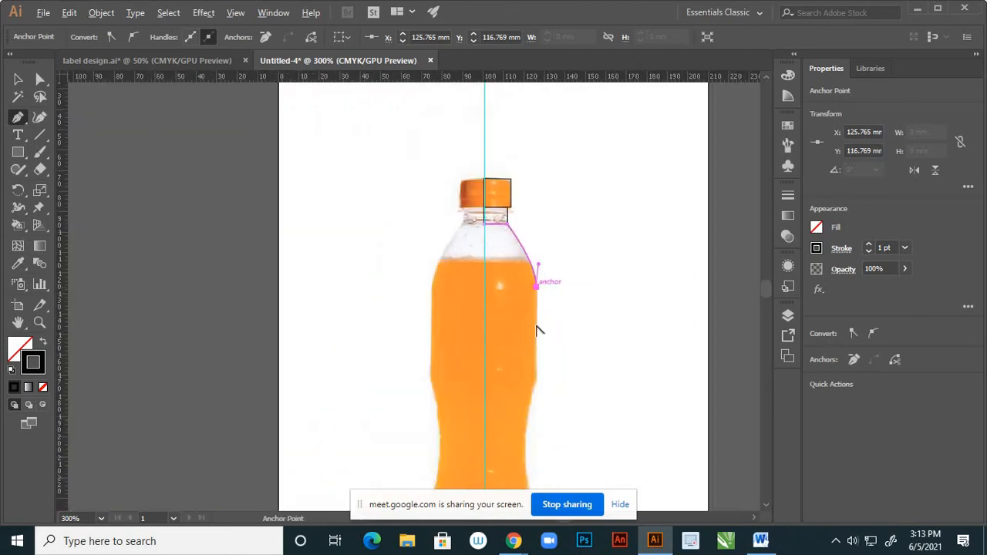
{"action": "left_click_drag", "start_coordinate": [537, 381], "coordinate": [537, 378]}
Curve the body path along the bottle's waist to about X 124.3, Y 222.5 mm and remove that anchor's outgoing handle.
{"action": "scroll", "coordinate": [540, 370], "scroll_direction": "down", "scroll_amount": 3}
{"action": "scroll", "coordinate": [523, 411], "scroll_direction": "up", "scroll_amount": 3}
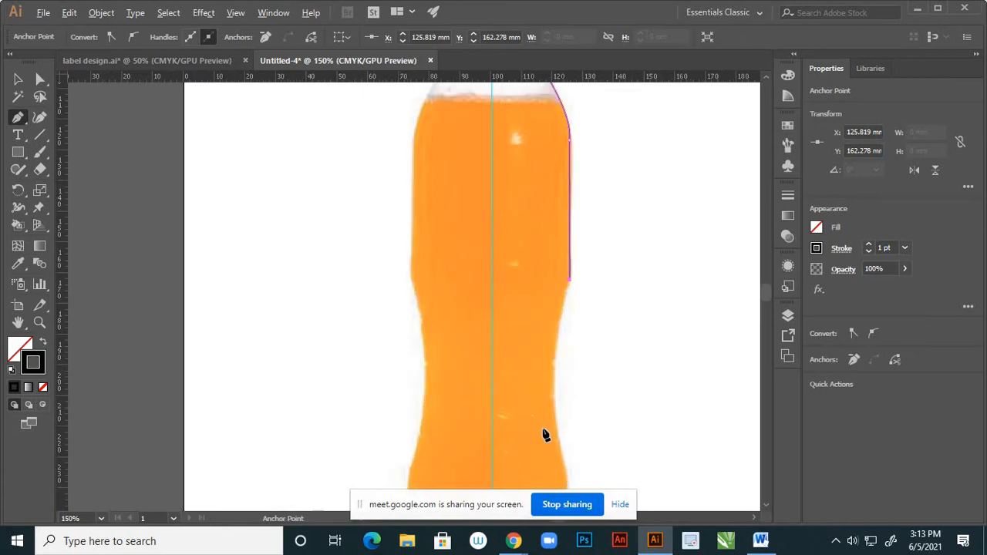
{"action": "scroll", "coordinate": [556, 370], "scroll_direction": "down", "scroll_amount": 2}
{"action": "scroll", "coordinate": [555, 399], "scroll_direction": "up", "scroll_amount": 2}
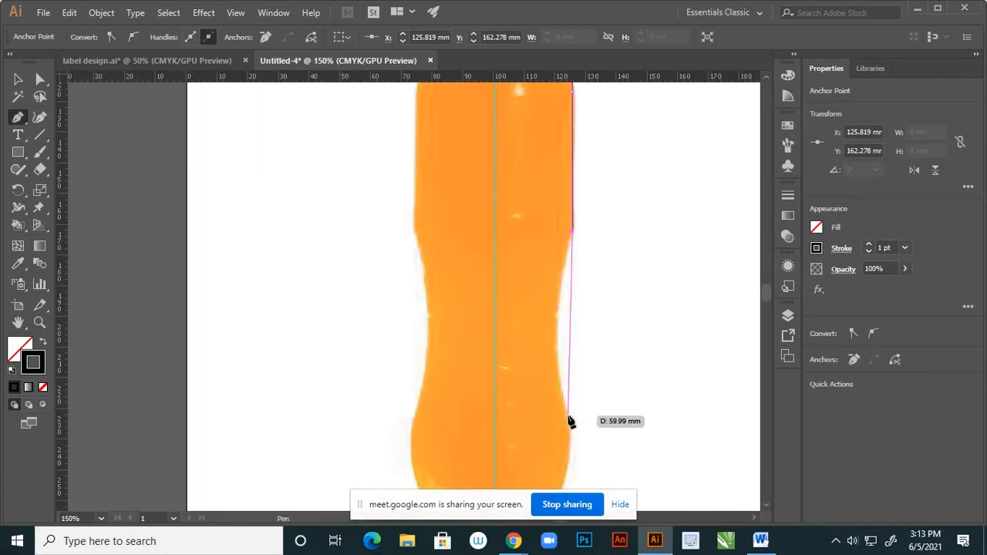
{"action": "left_click_drag", "start_coordinate": [568, 416], "coordinate": [597, 481]}
{"action": "scroll", "coordinate": [581, 393], "scroll_direction": "down", "scroll_amount": 3}
{"action": "scroll", "coordinate": [582, 414], "scroll_direction": "up", "scroll_amount": 3}
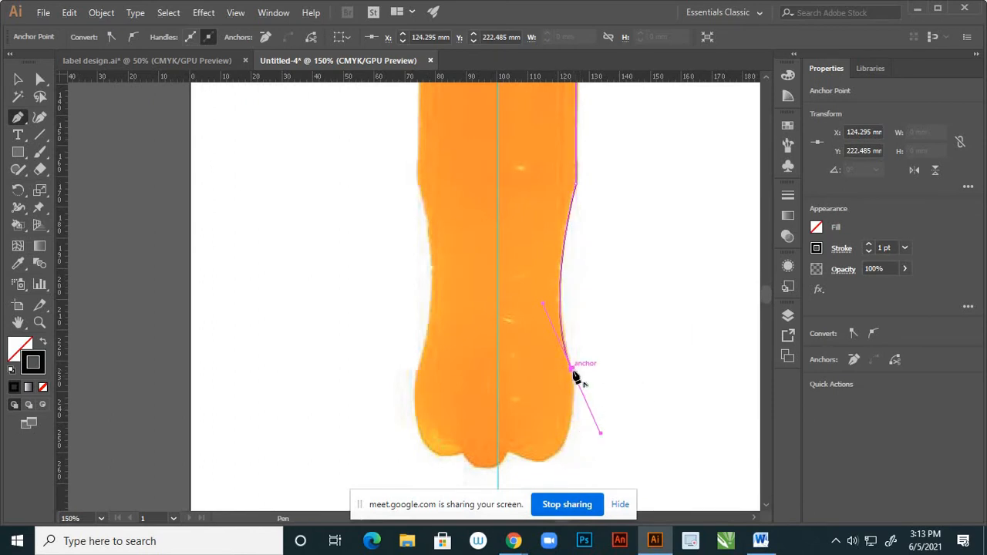
{"action": "left_click", "coordinate": [573, 375]}
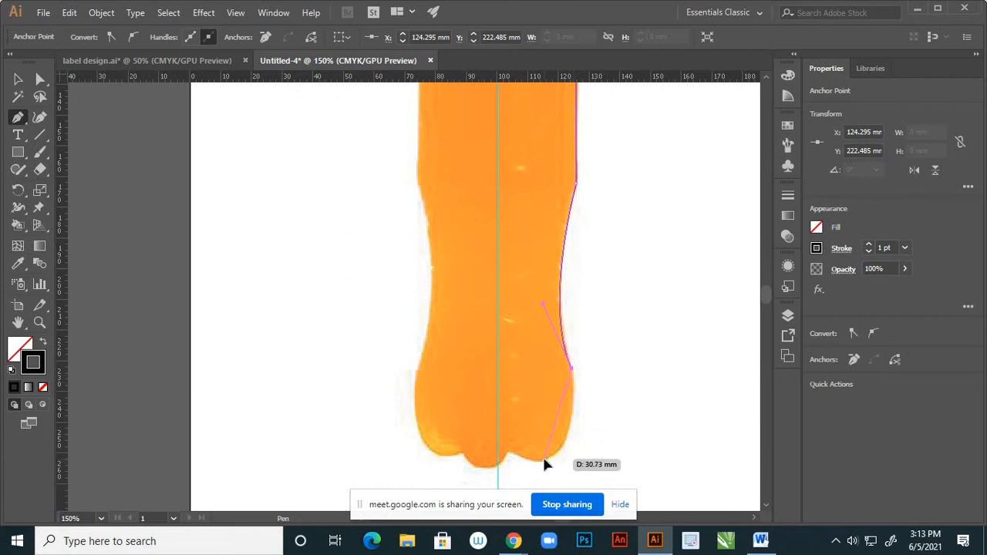
Curve the body path around the bottle's bottom lobe through about X 115.4, Y 251.9 mm to the notch at about X 103.8, Y 249.4 mm.
{"action": "left_click_drag", "start_coordinate": [545, 459], "coordinate": [462, 430]}
{"action": "scroll", "coordinate": [542, 460], "scroll_direction": "up", "scroll_amount": 3}
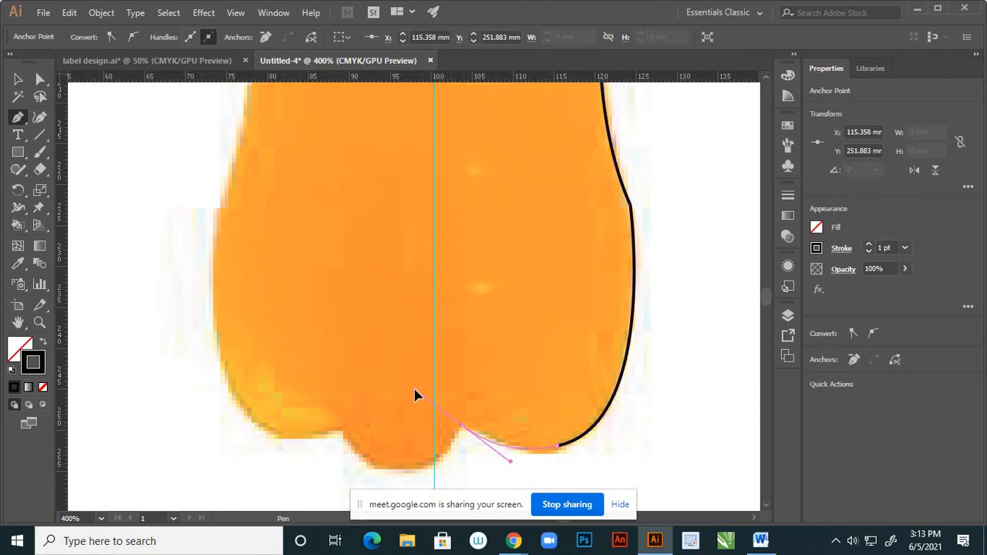
{"action": "left_click_drag", "start_coordinate": [409, 388], "coordinate": [408, 388]}
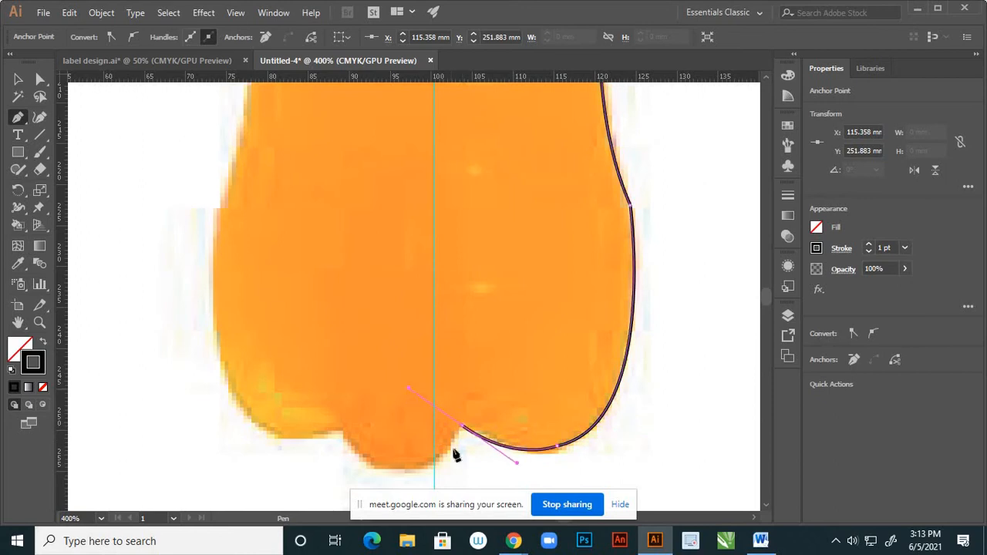
Curve the body path to the centre guide at about X 100.4, Y 253.6 mm, then close it up the guide at the neck's bottom edge.
{"action": "left_click_drag", "start_coordinate": [464, 432], "coordinate": [436, 464]}
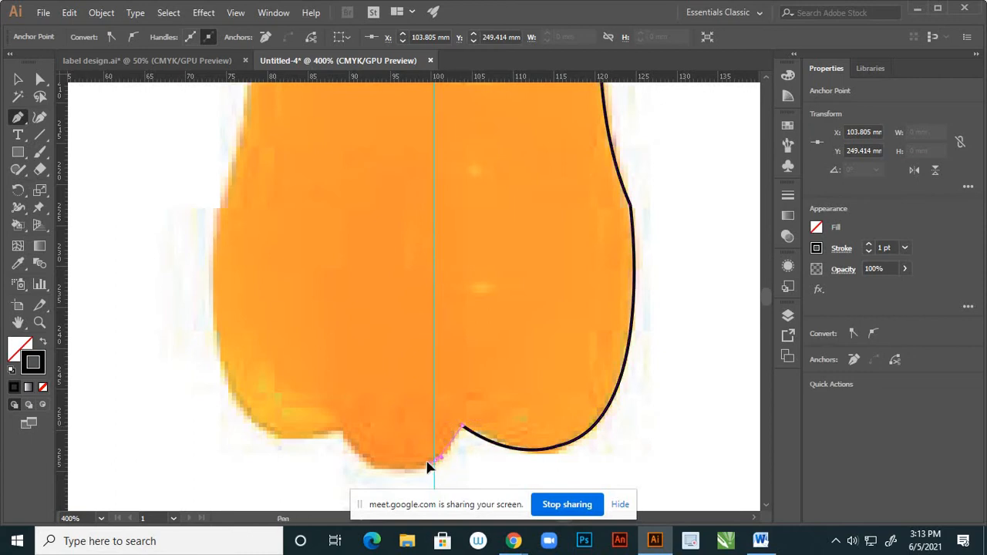
{"action": "left_click", "coordinate": [437, 460]}
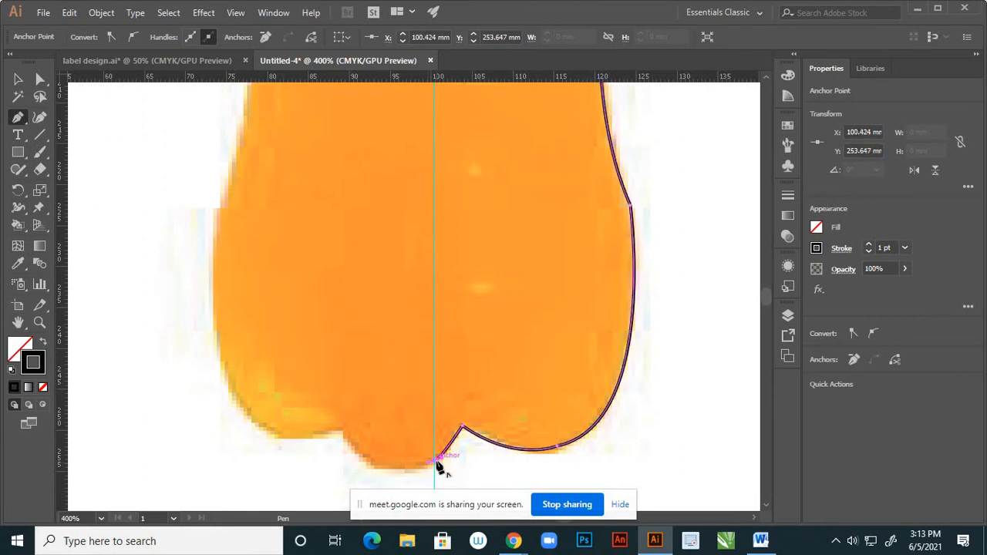
{"action": "scroll", "coordinate": [436, 465], "scroll_direction": "down", "scroll_amount": 5, "text": "alt"}
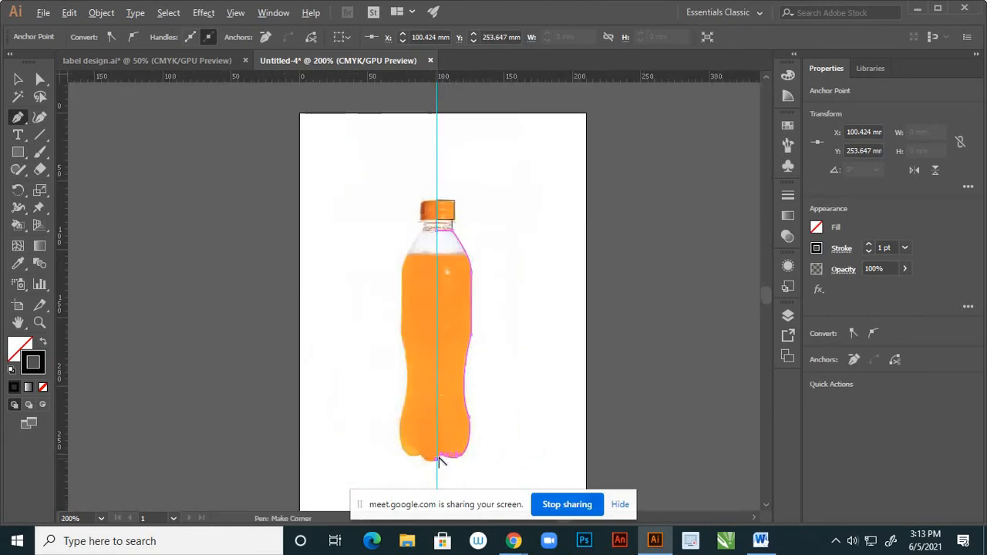
{"action": "scroll", "coordinate": [437, 238], "scroll_direction": "up", "scroll_amount": 2, "text": "alt"}
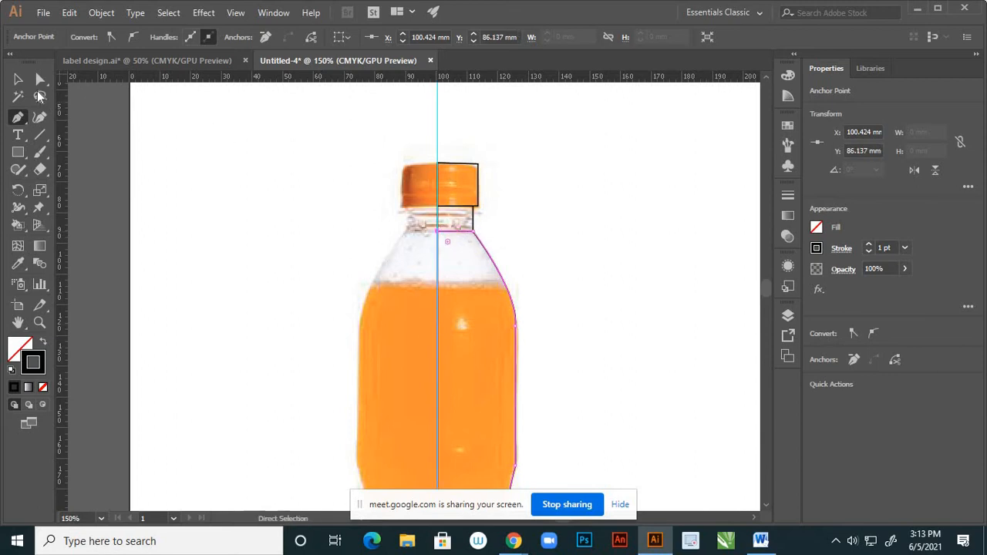
{"action": "left_click", "coordinate": [18, 78]}
{"action": "left_click", "coordinate": [518, 273]}
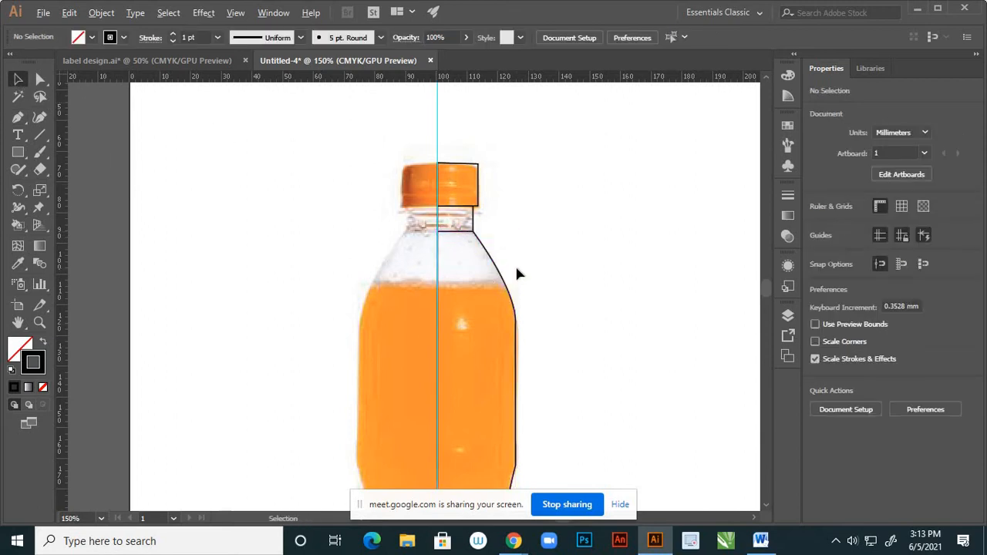
Examine the traced outlines around the cap, neck and shoulder, selecting the body path where it meets the neck.
{"action": "scroll", "coordinate": [518, 273], "scroll_direction": "down", "scroll_amount": 2, "text": "alt"}
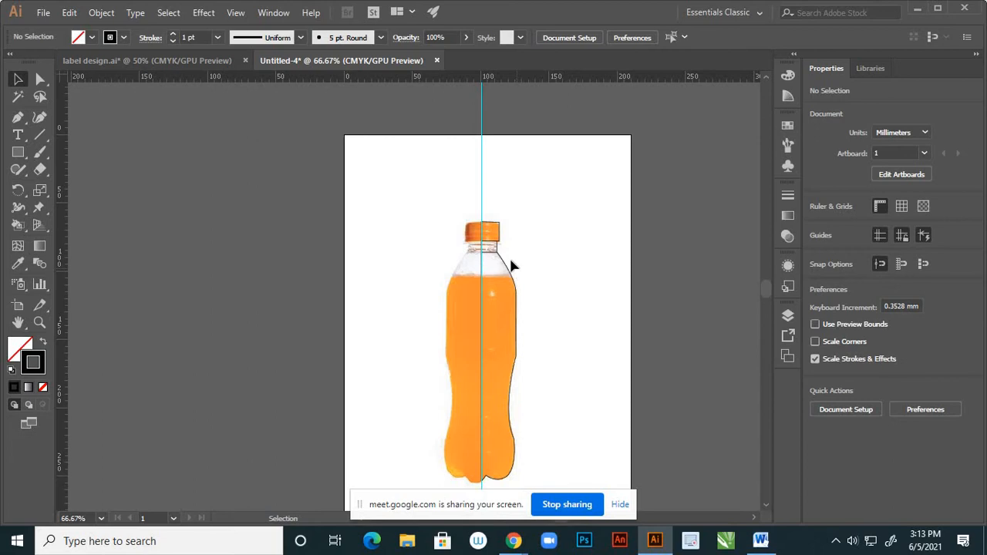
{"action": "scroll", "coordinate": [516, 268], "scroll_direction": "up", "scroll_amount": 3}
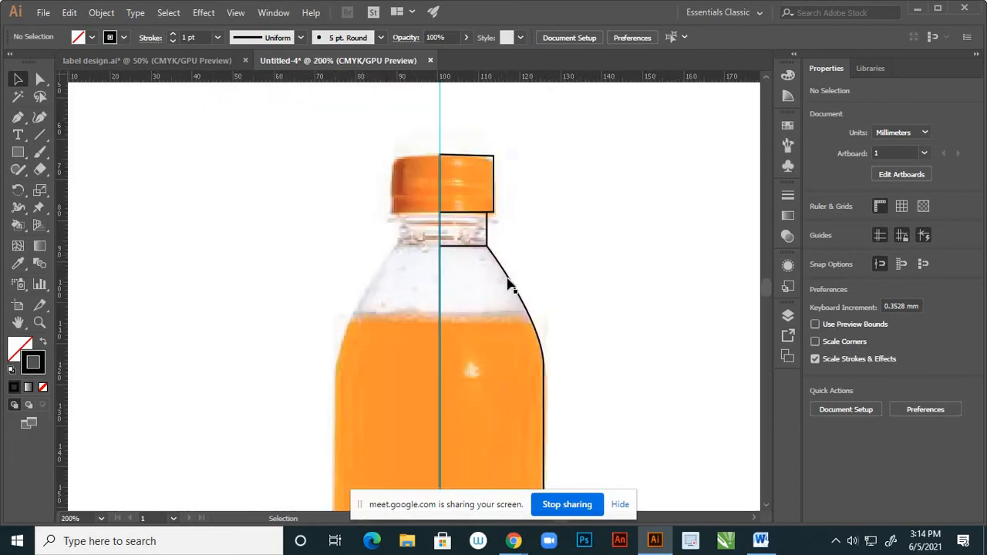
{"action": "scroll", "coordinate": [509, 286], "scroll_direction": "up", "scroll_amount": 1}
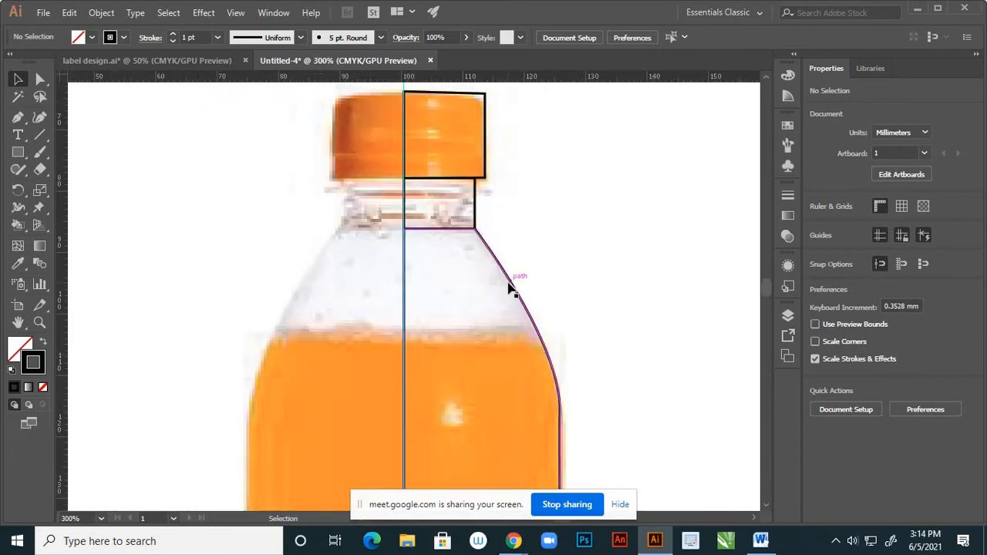
{"action": "scroll", "coordinate": [502, 303], "scroll_direction": "down", "scroll_amount": 1}
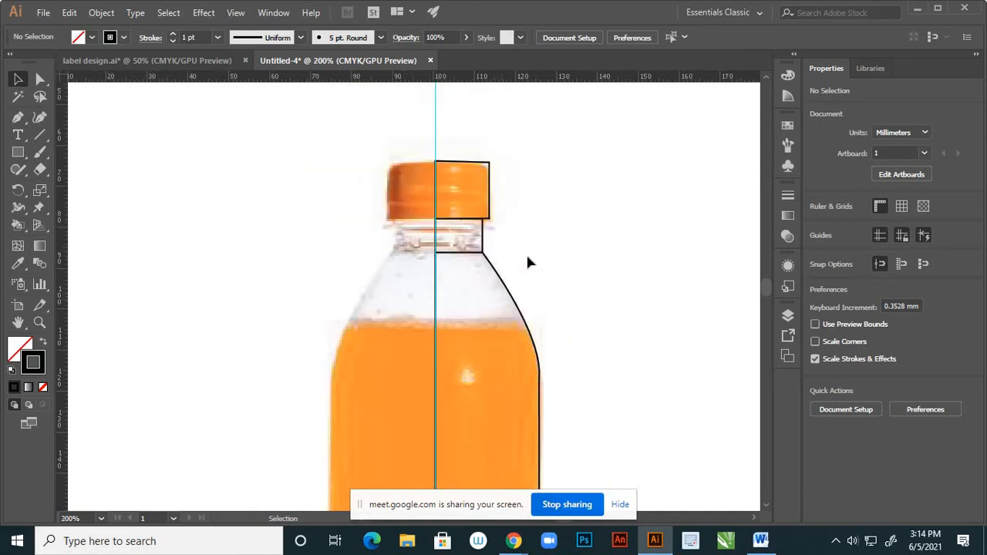
{"action": "scroll", "coordinate": [474, 264], "scroll_direction": "up", "scroll_amount": 2}
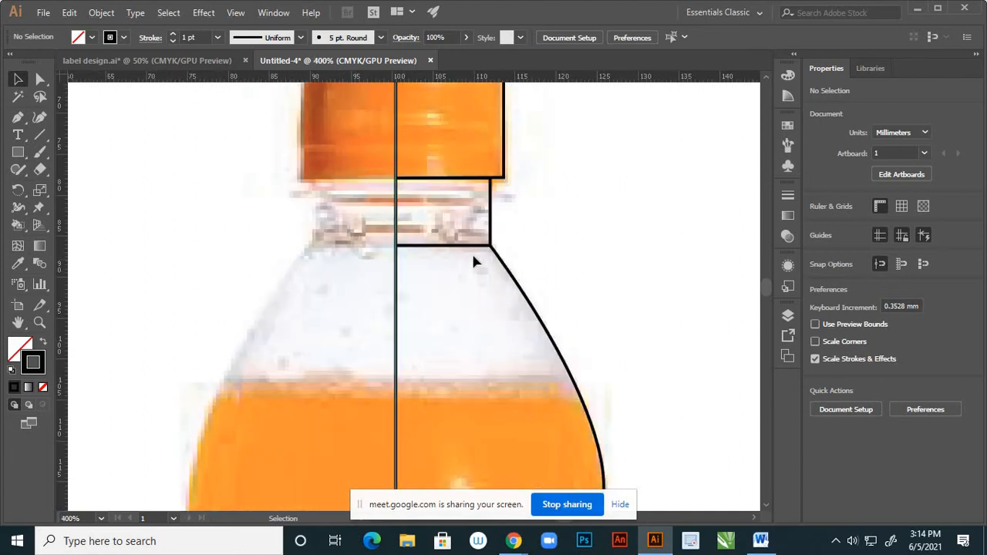
{"action": "left_click", "coordinate": [478, 255]}
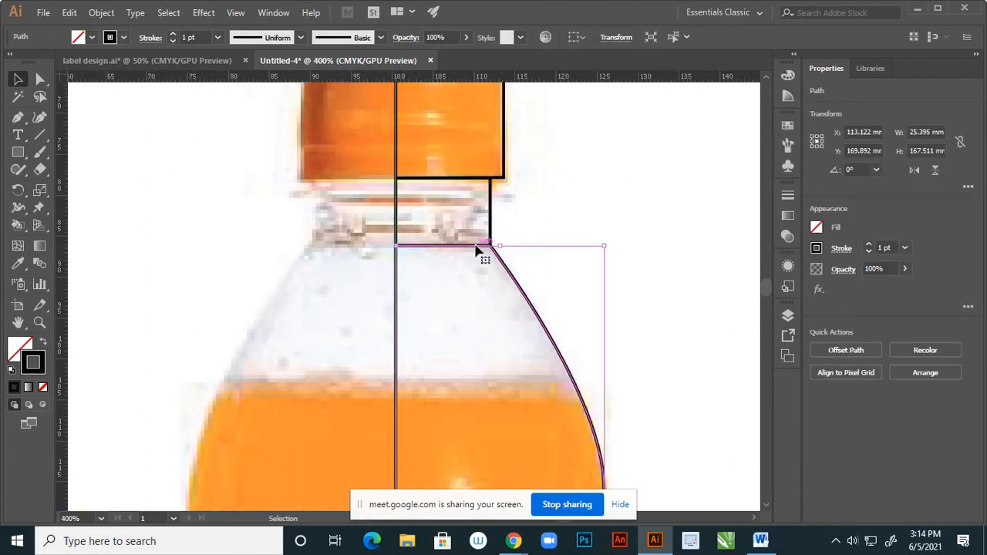
{"action": "key", "text": "ctrl+minus"}
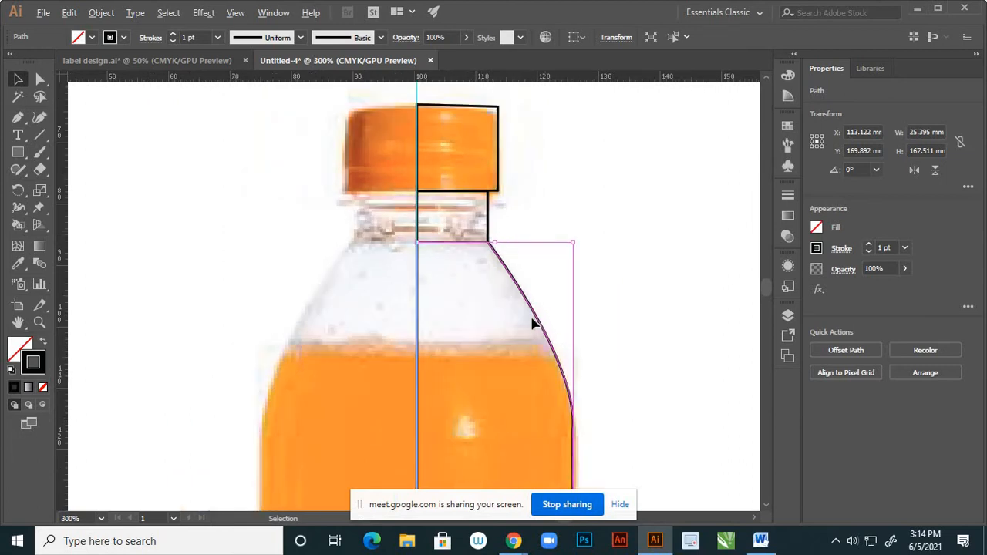
{"action": "scroll", "coordinate": [540, 321], "scroll_direction": "down", "scroll_amount": 2}
{"action": "scroll", "coordinate": [484, 304], "scroll_direction": "down", "scroll_amount": 1}
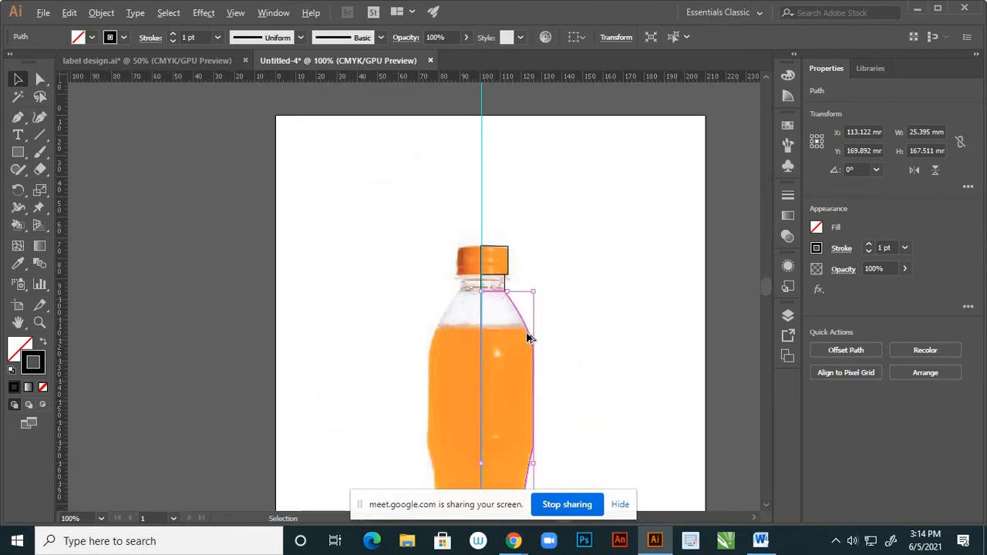
{"action": "scroll", "coordinate": [527, 327], "scroll_direction": "up", "scroll_amount": 1}
Unlock Layer 4, which holds the neck outline, and delete the layer with its artwork.
{"action": "left_click", "coordinate": [790, 315]}
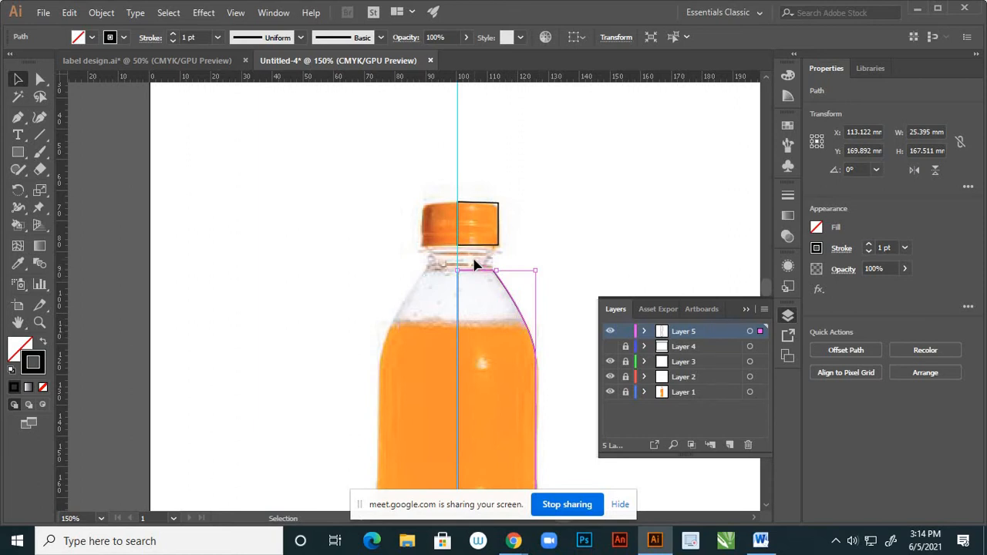
{"action": "left_click", "coordinate": [609, 348]}
{"action": "left_click", "coordinate": [625, 346]}
{"action": "left_click", "coordinate": [609, 347]}
{"action": "left_click", "coordinate": [610, 347]}
{"action": "left_click", "coordinate": [750, 349]}
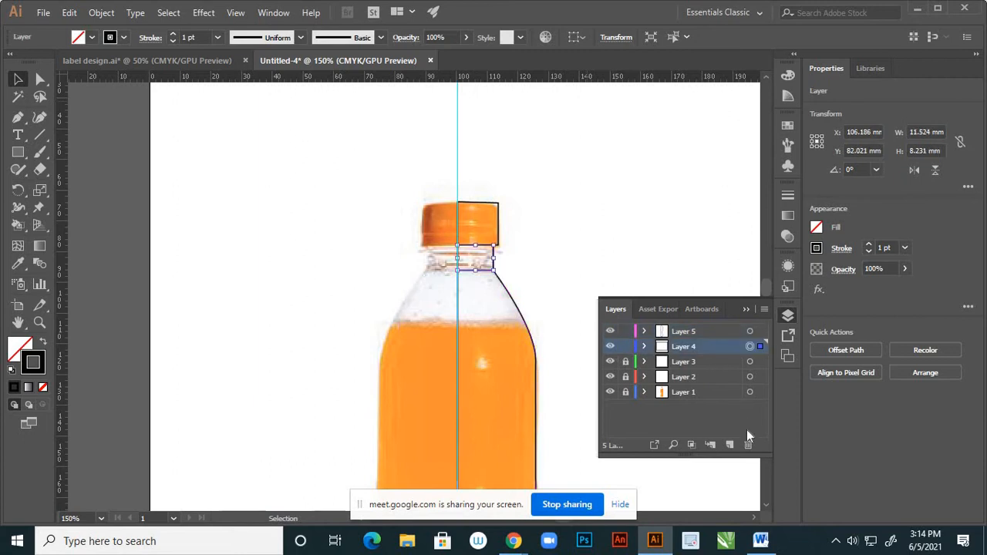
{"action": "left_click", "coordinate": [747, 444]}
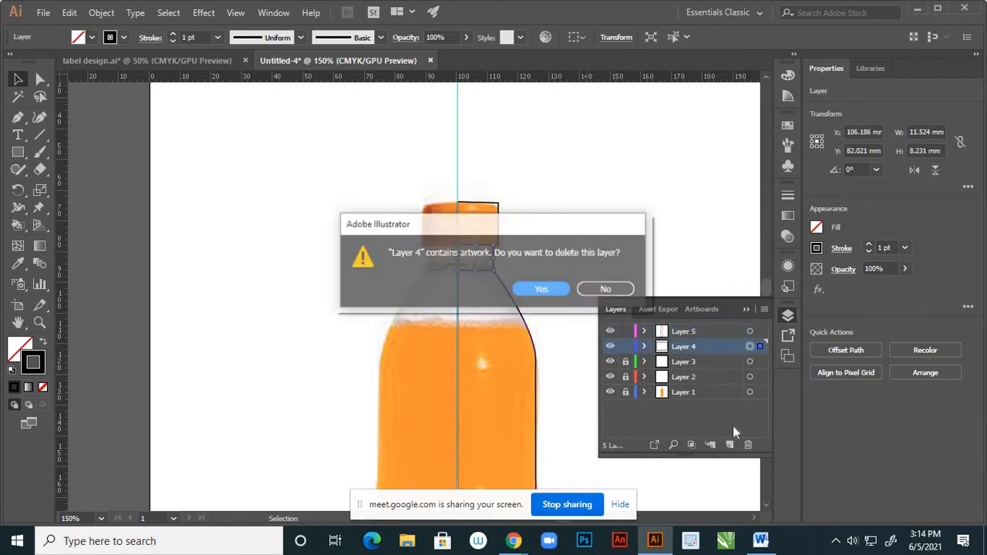
{"action": "left_click", "coordinate": [542, 290]}
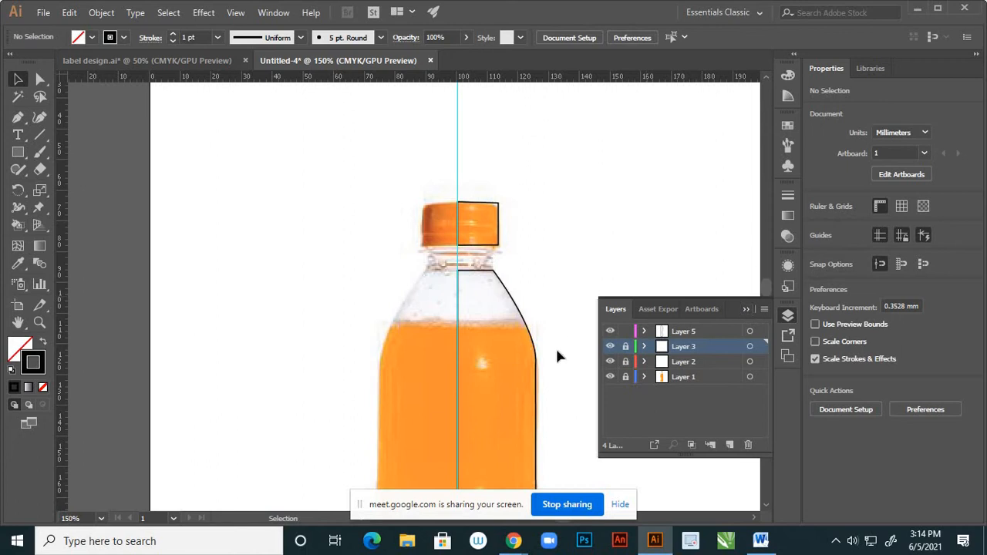
Check the cap outline by toggling Layer 3's visibility and selecting the outline, and lock Layer 3.
{"action": "left_click", "coordinate": [609, 347]}
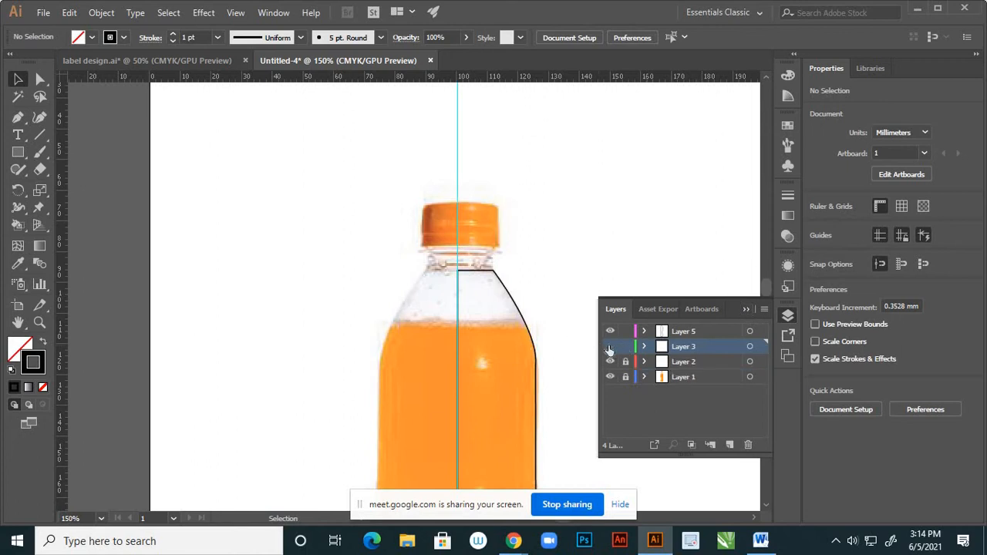
{"action": "left_click", "coordinate": [609, 347]}
{"action": "left_click", "coordinate": [746, 309]}
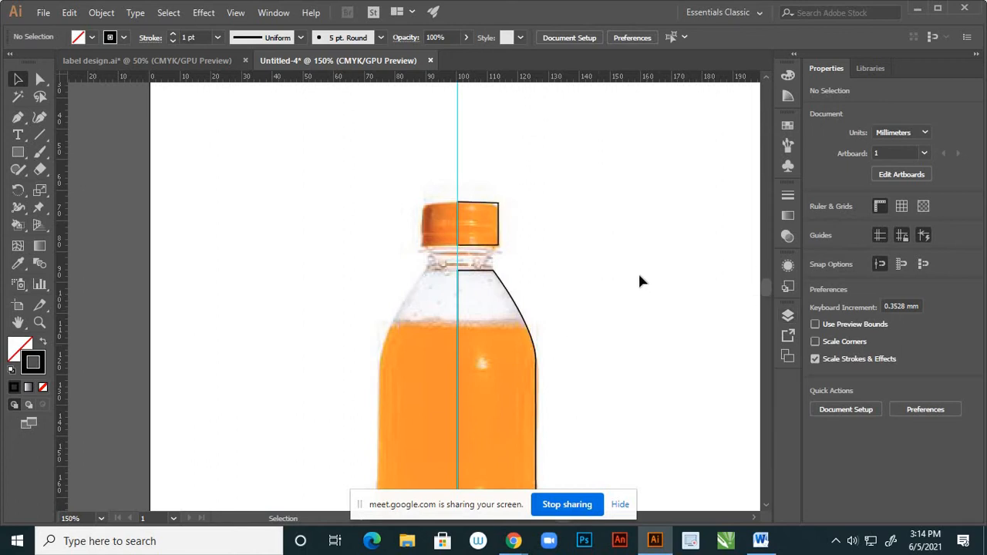
{"action": "scroll", "coordinate": [477, 262], "scroll_direction": "up", "scroll_amount": 2, "text": "alt"}
{"action": "left_click", "coordinate": [483, 246]}
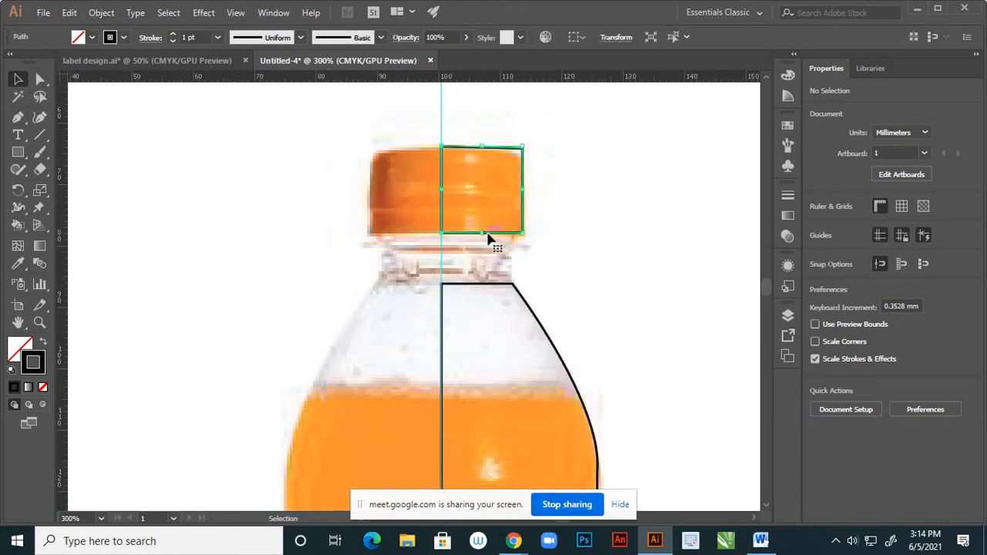
{"action": "left_click", "coordinate": [787, 316]}
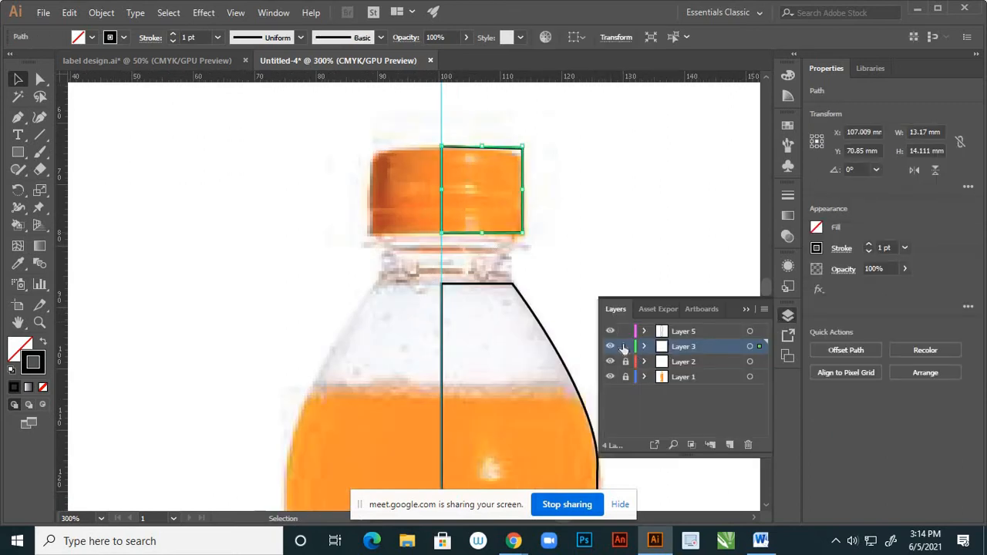
{"action": "left_click", "coordinate": [625, 347]}
{"action": "left_click", "coordinate": [748, 308]}
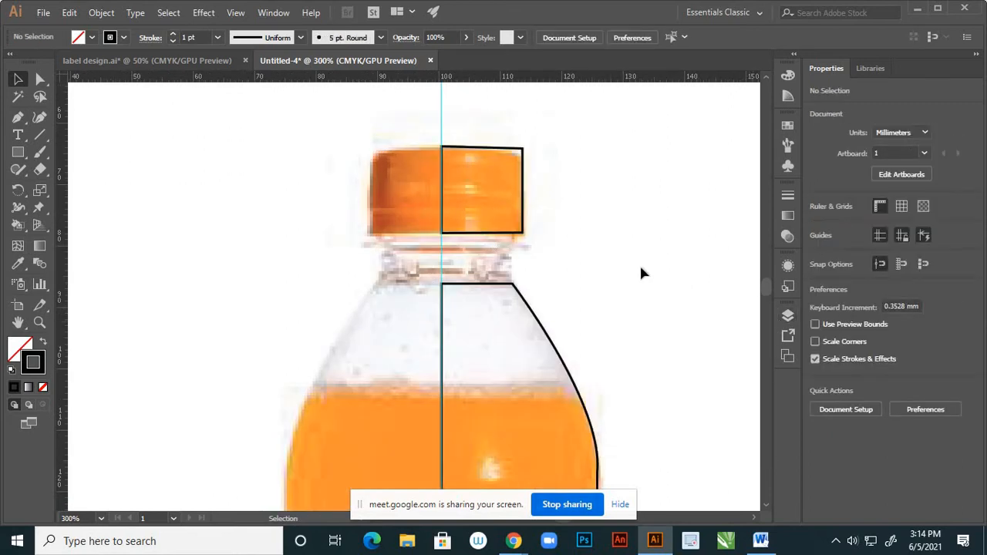
{"action": "scroll", "coordinate": [607, 255], "scroll_direction": "down", "scroll_amount": 2, "text": "alt"}
{"action": "scroll", "coordinate": [586, 308], "scroll_direction": "up", "scroll_amount": 2, "text": "alt"}
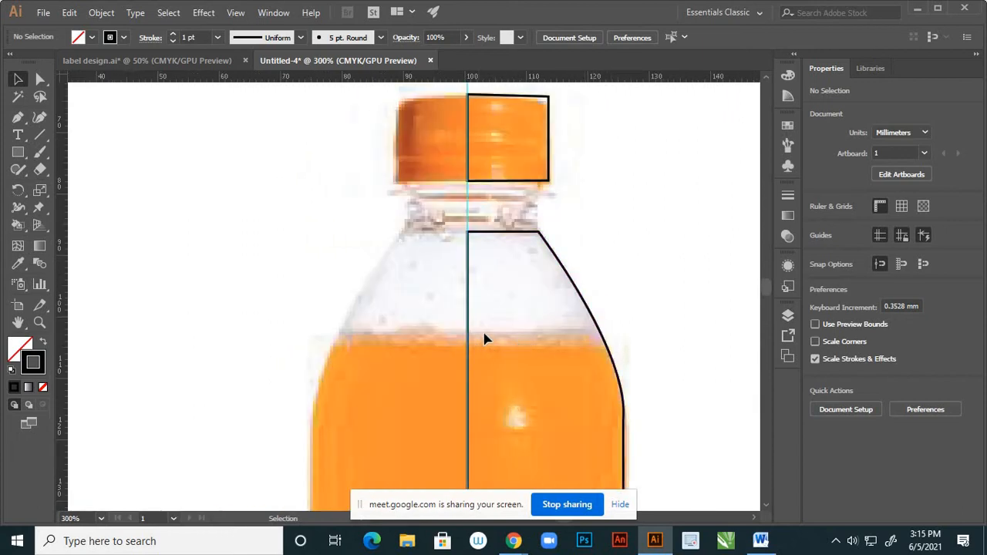
{"action": "scroll", "coordinate": [478, 324], "scroll_direction": "down", "scroll_amount": 2, "text": "alt"}
{"action": "scroll", "coordinate": [539, 335], "scroll_direction": "up", "scroll_amount": 2, "text": "alt"}
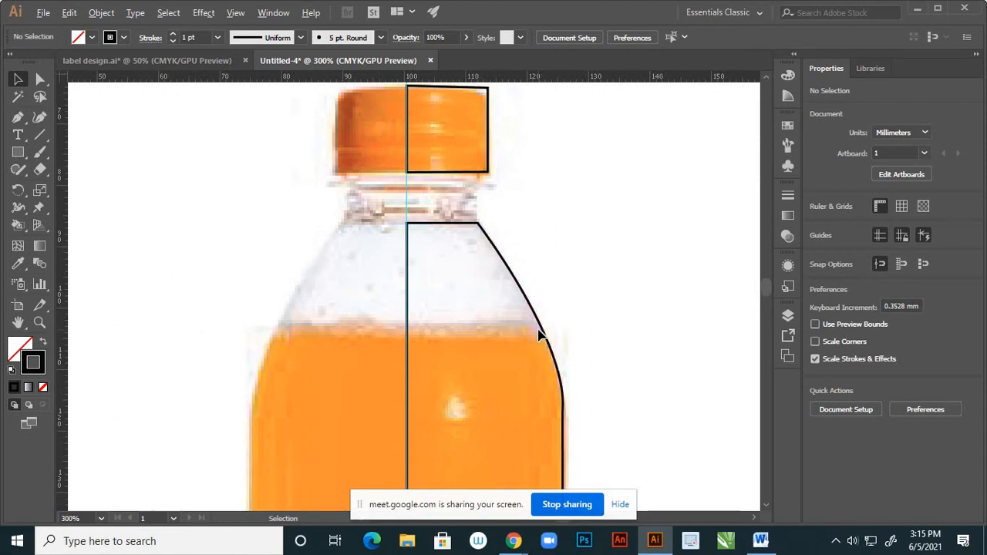
{"action": "scroll", "coordinate": [540, 335], "scroll_direction": "down", "scroll_amount": 2, "text": "alt"}
{"action": "scroll", "coordinate": [509, 275], "scroll_direction": "up", "scroll_amount": 2, "text": "alt"}
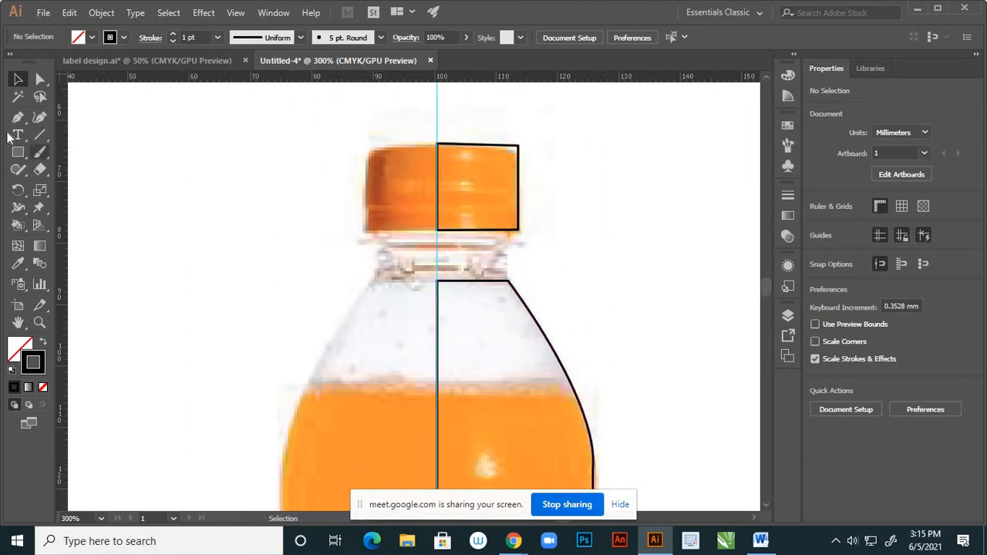
Erase the horizontal top edge of the body outline at the neck with the Path Eraser, and deselect the path.
{"action": "left_click", "coordinate": [465, 284]}
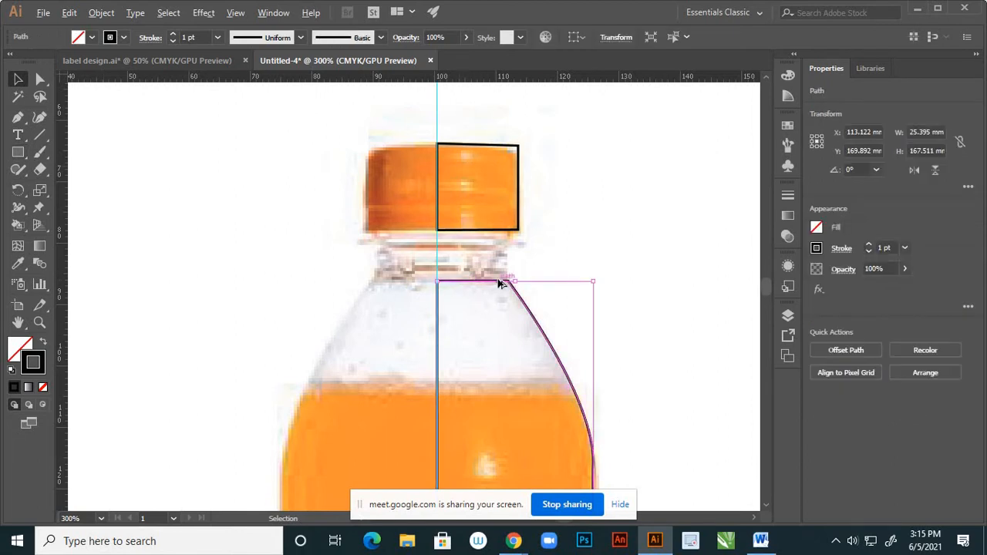
{"action": "scroll", "coordinate": [502, 283], "scroll_direction": "up", "scroll_amount": 2}
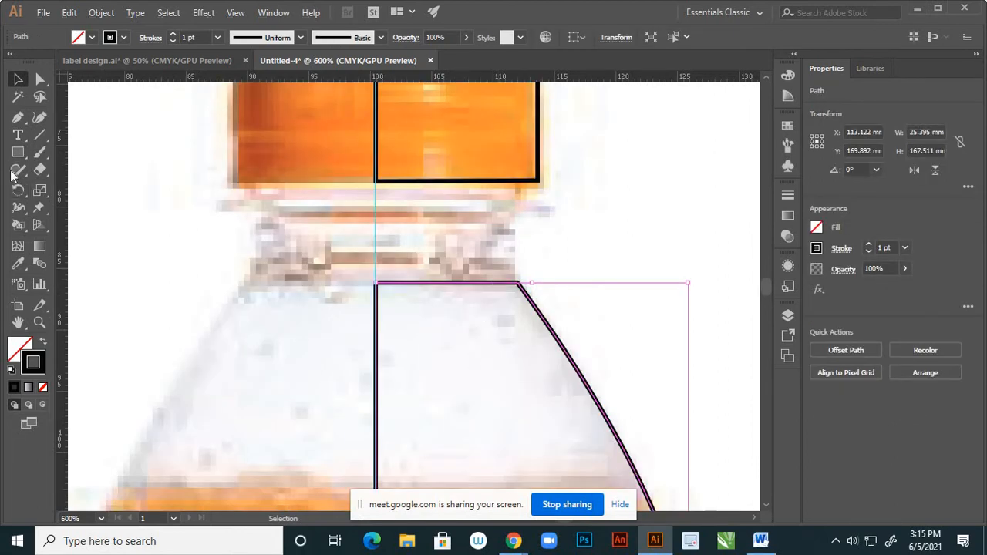
{"action": "left_click", "coordinate": [17, 169]}
{"action": "left_click", "coordinate": [68, 223]}
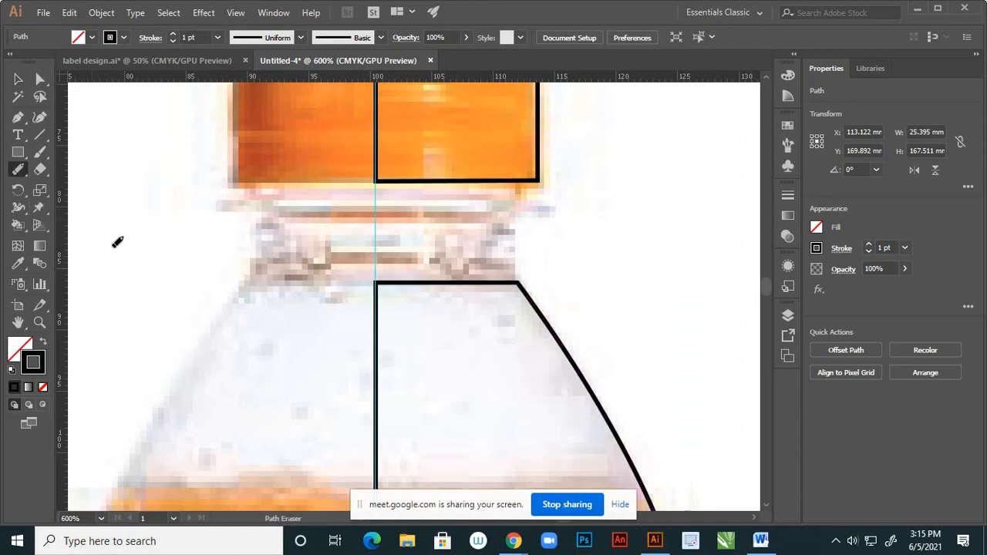
{"action": "left_click", "coordinate": [117, 242]}
{"action": "key", "text": "v"}
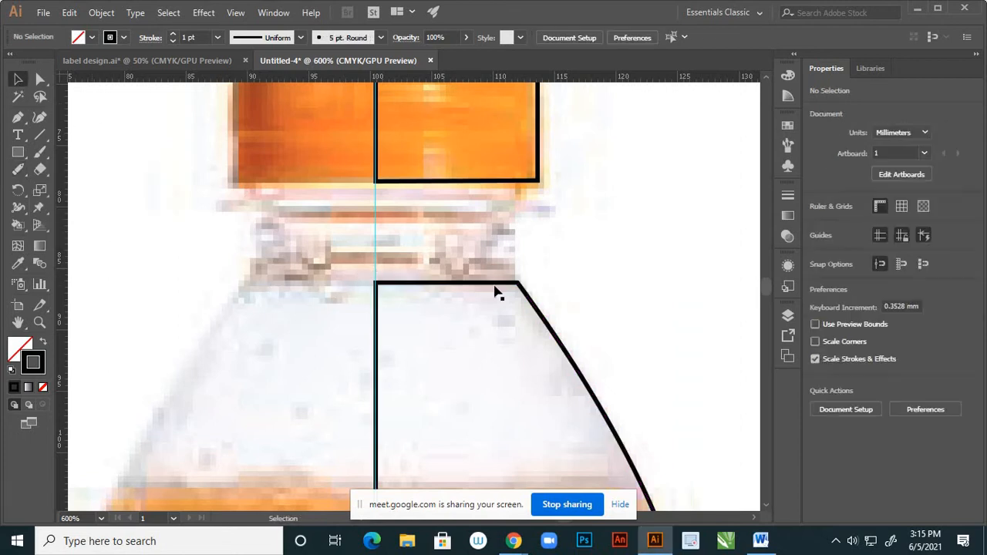
{"action": "left_click", "coordinate": [502, 283]}
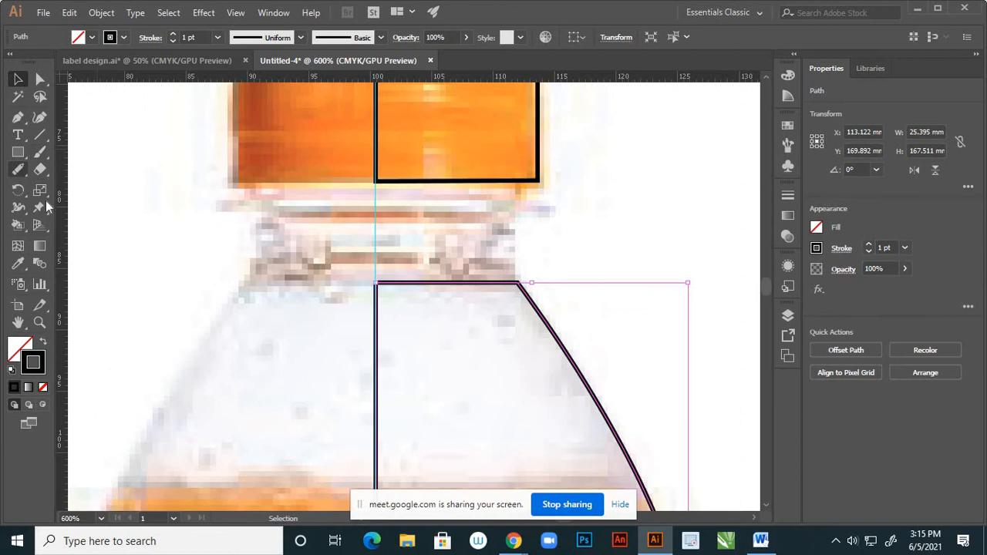
{"action": "left_click", "coordinate": [18, 169]}
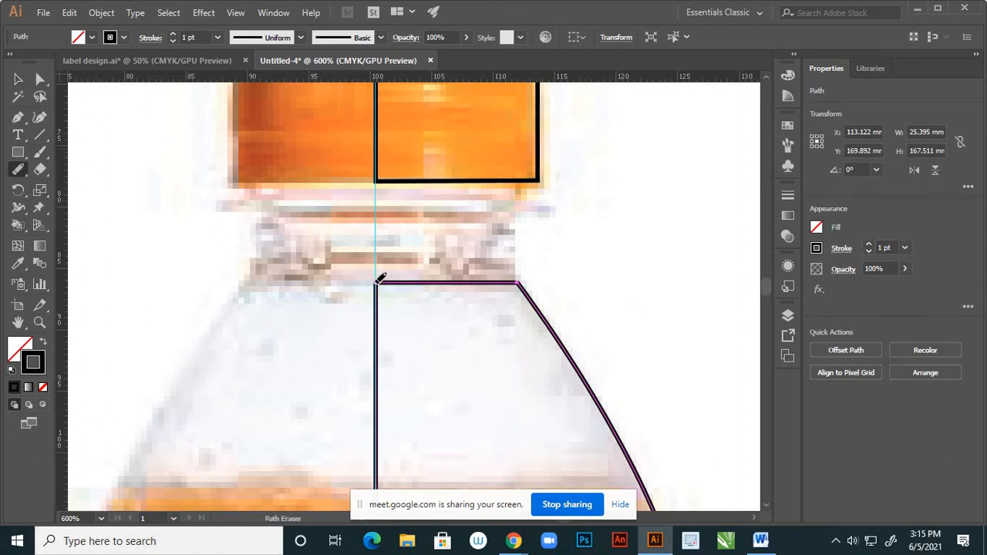
{"action": "mouse_move", "coordinate": [378, 283]}
{"action": "left_mouse_down"}
{"action": "mouse_move", "coordinate": [519, 282]}
{"action": "mouse_move", "coordinate": [522, 272]}
{"action": "left_mouse_up"}
{"action": "left_click", "coordinate": [18, 80]}
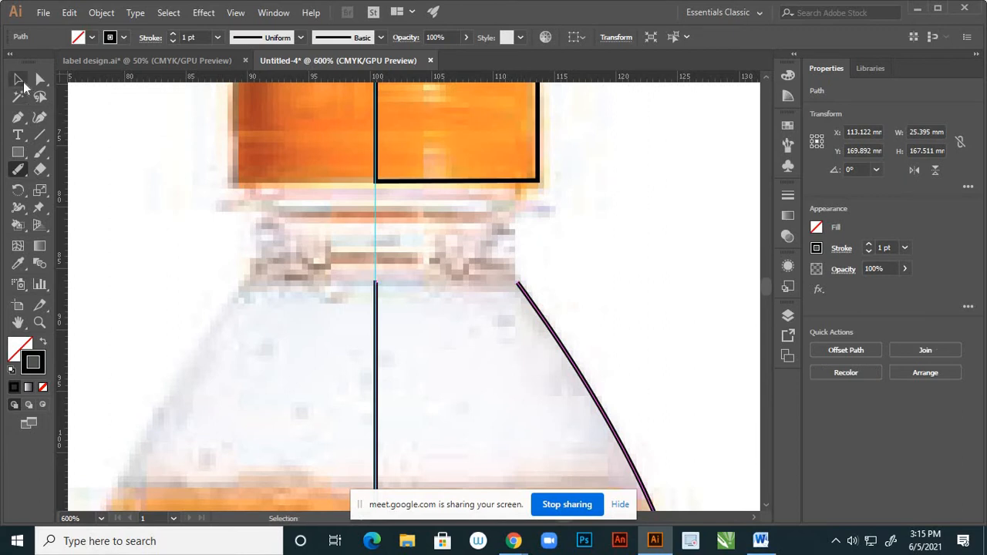
{"action": "left_click", "coordinate": [463, 353]}
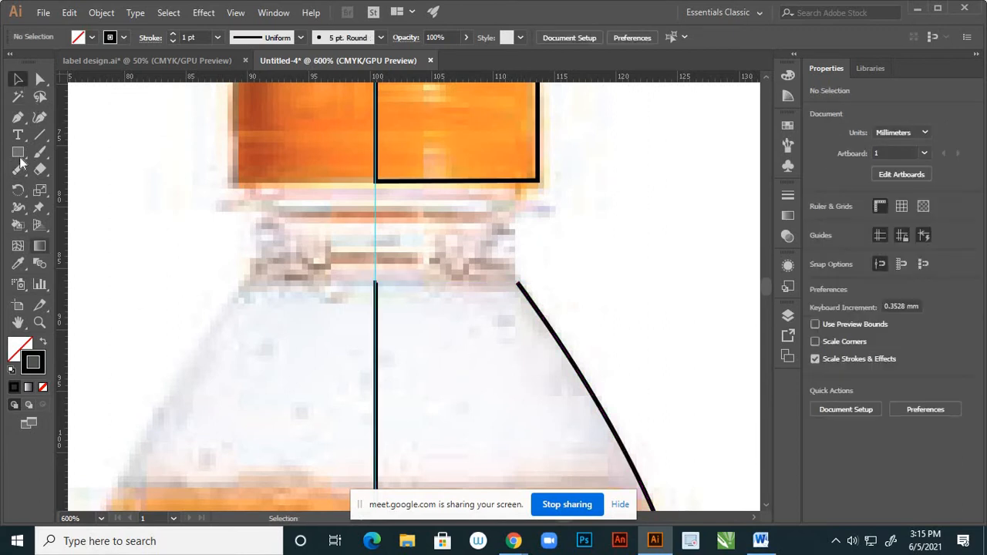
{"action": "key", "text": "p"}
{"action": "scroll", "coordinate": [470, 363], "scroll_direction": "down", "scroll_amount": 1}
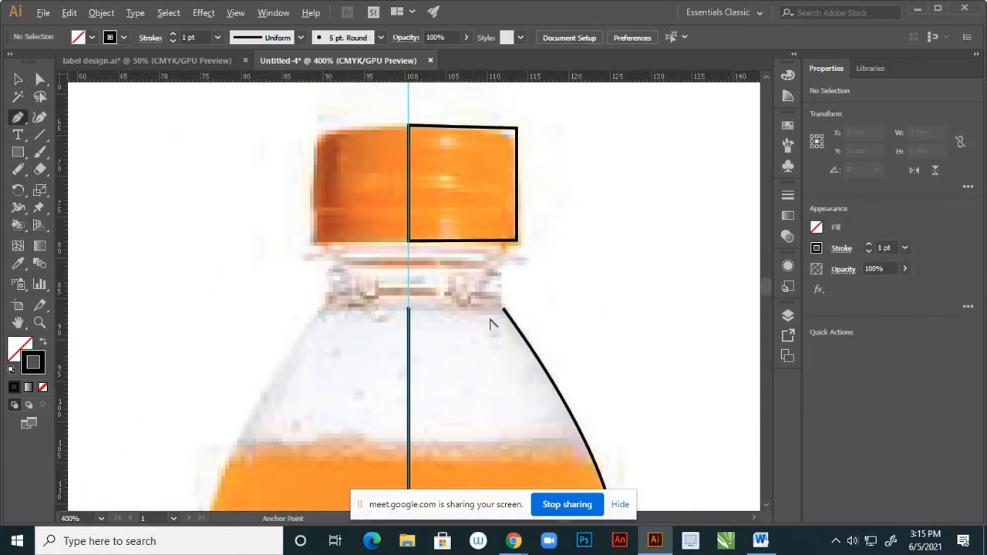
{"action": "scroll", "coordinate": [521, 302], "scroll_direction": "down", "scroll_amount": 3}
{"action": "scroll", "coordinate": [517, 301], "scroll_direction": "up", "scroll_amount": 4}
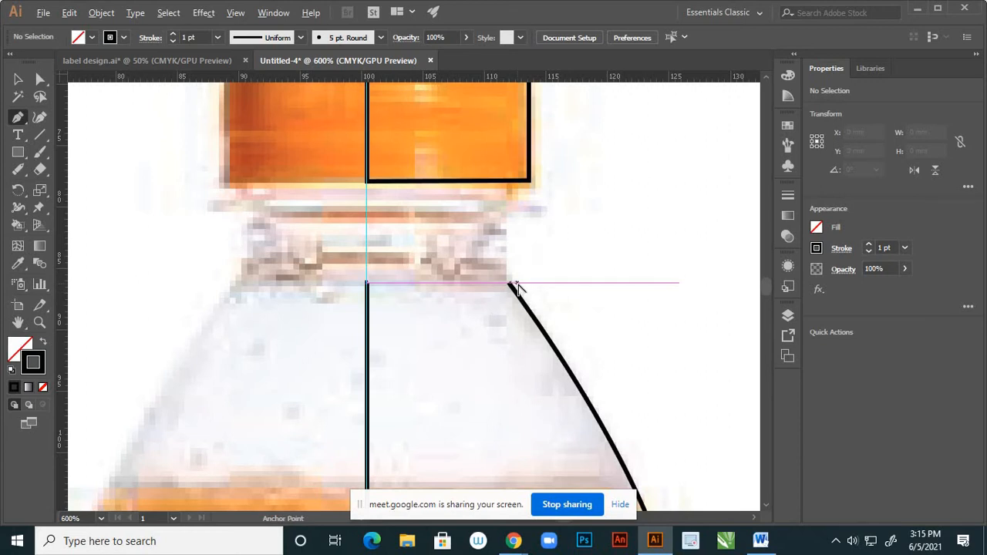
{"action": "scroll", "coordinate": [512, 284], "scroll_direction": "up", "scroll_amount": 1}
{"action": "scroll", "coordinate": [513, 289], "scroll_direction": "down", "scroll_amount": 4}
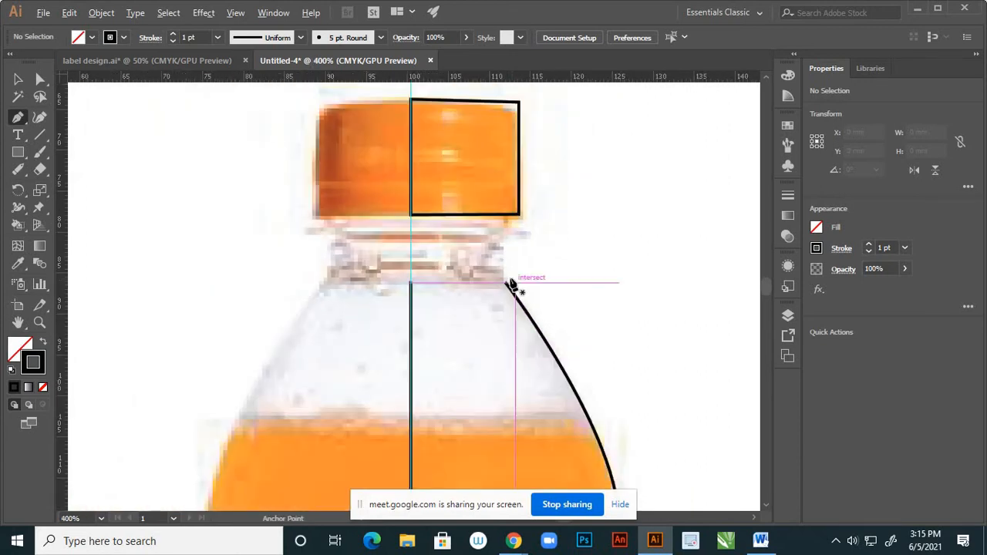
{"action": "scroll", "coordinate": [522, 350], "scroll_direction": "up", "scroll_amount": 1}
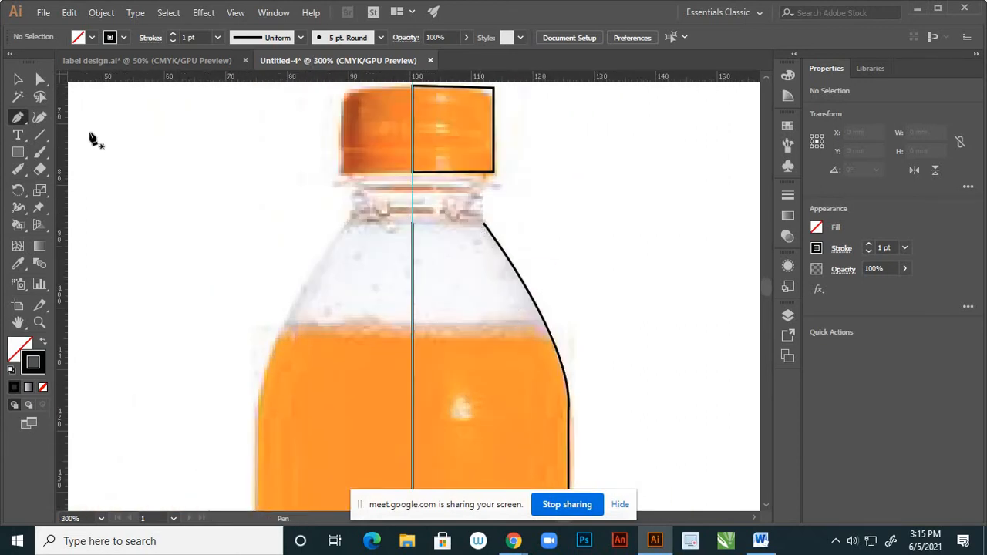
Move the body outline's open end anchor from the neck down to the juice level at the bottle's right edge, about X 122.7, Y 104 mm.
{"action": "left_click", "coordinate": [40, 78]}
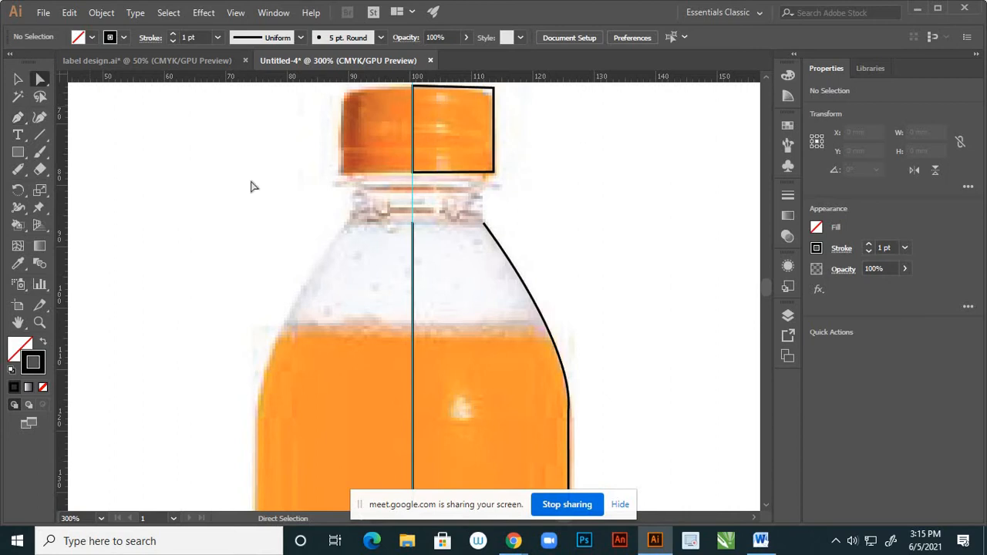
{"action": "left_click", "coordinate": [484, 226]}
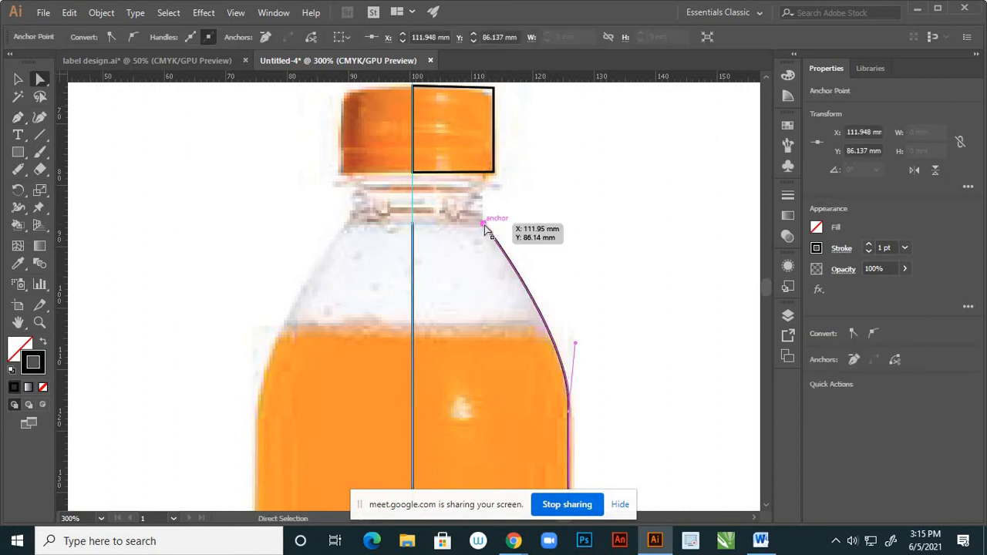
{"action": "left_click_drag", "start_coordinate": [484, 229], "coordinate": [549, 334]}
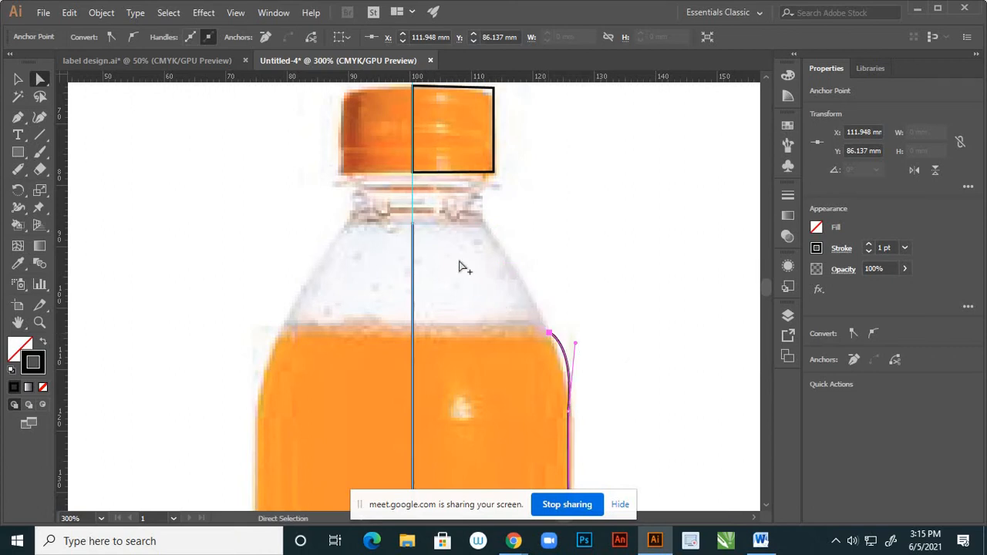
Pull the shoulder anchor's upper handle inward so the curve follows the bottle's right shoulder, and deselect the path.
{"action": "scroll", "coordinate": [460, 265], "scroll_direction": "down", "scroll_amount": 1}
{"action": "scroll", "coordinate": [515, 360], "scroll_direction": "up", "scroll_amount": 5}
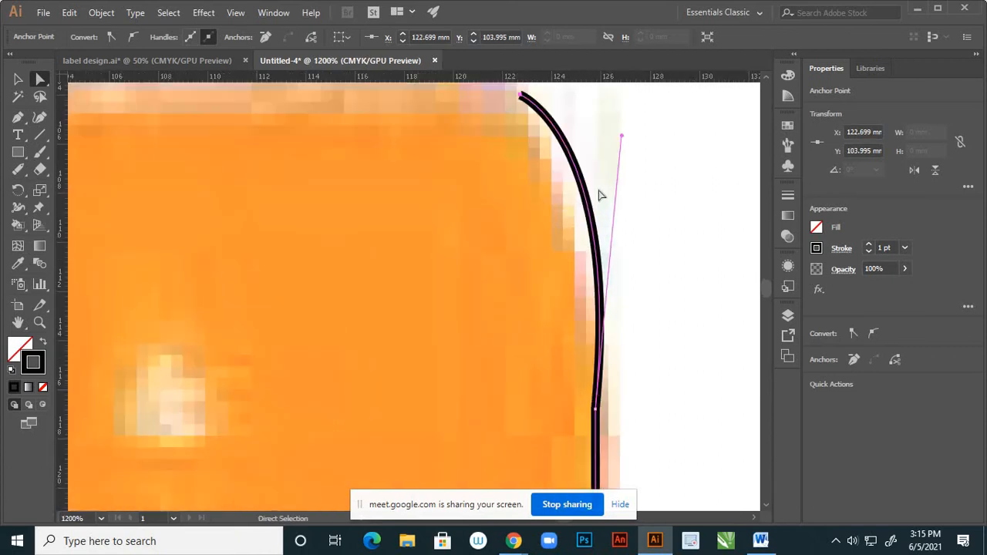
{"action": "left_click_drag", "start_coordinate": [620, 137], "coordinate": [586, 146]}
{"action": "scroll", "coordinate": [549, 230], "scroll_direction": "down", "scroll_amount": 3}
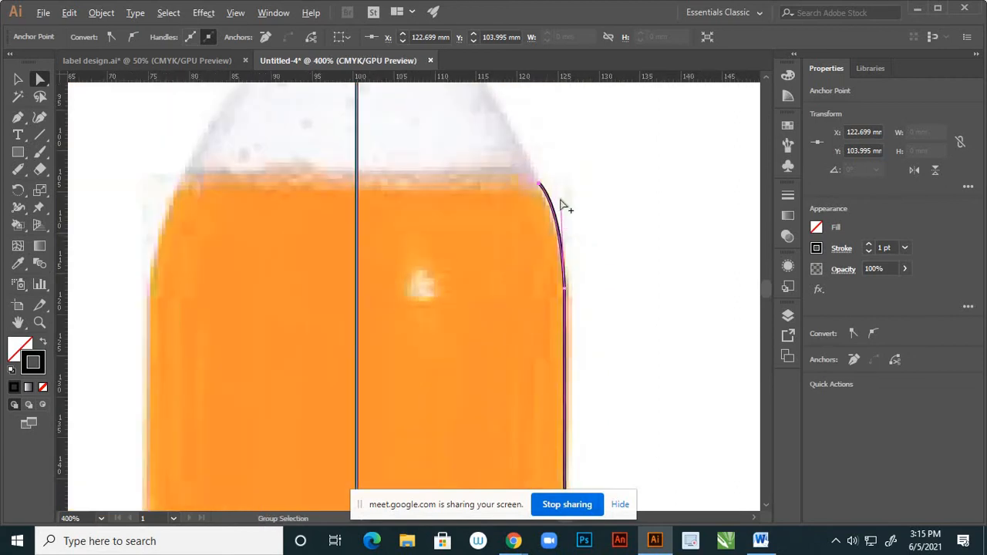
{"action": "scroll", "coordinate": [559, 202], "scroll_direction": "up", "scroll_amount": 2}
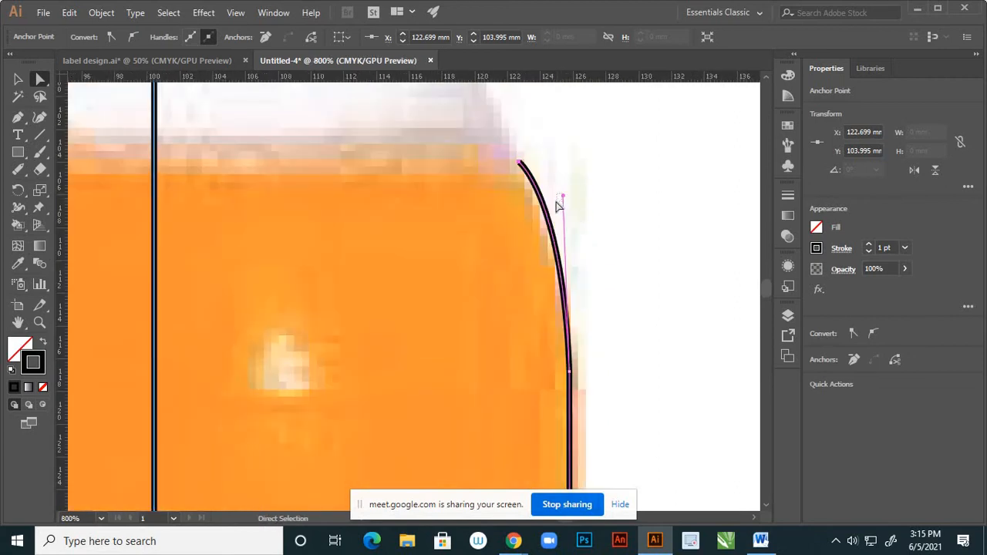
{"action": "left_click_drag", "start_coordinate": [556, 201], "coordinate": [557, 202]}
{"action": "left_click", "coordinate": [519, 162]}
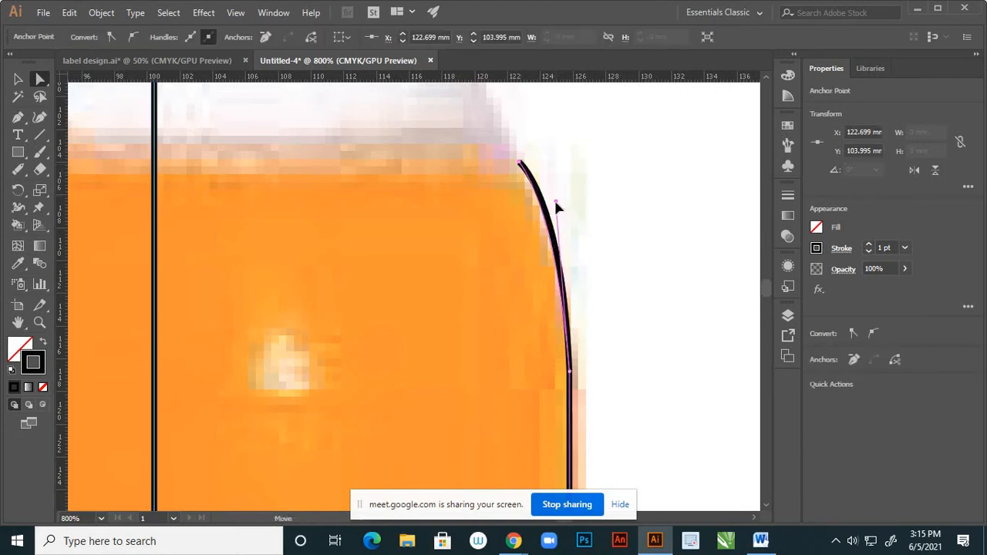
{"action": "scroll", "coordinate": [545, 169], "scroll_direction": "down", "scroll_amount": 1}
{"action": "scroll", "coordinate": [552, 170], "scroll_direction": "down", "scroll_amount": 1}
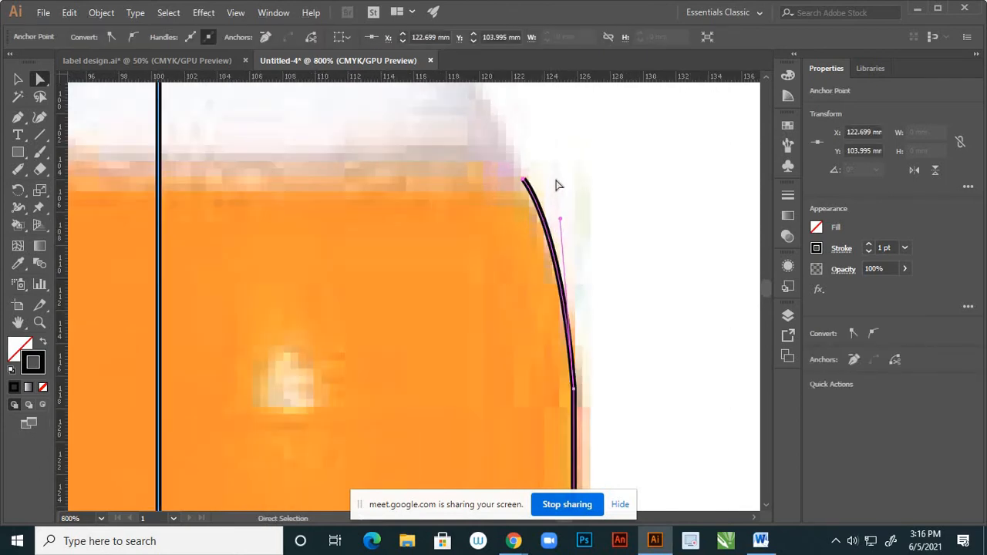
{"action": "left_click", "coordinate": [555, 213]}
Fine-tune the shoulder curve by nudging its handle slightly further inward, and check the outline against the photo.
{"action": "scroll", "coordinate": [555, 232], "scroll_direction": "down", "scroll_amount": 2}
{"action": "scroll", "coordinate": [561, 231], "scroll_direction": "down", "scroll_amount": 3}
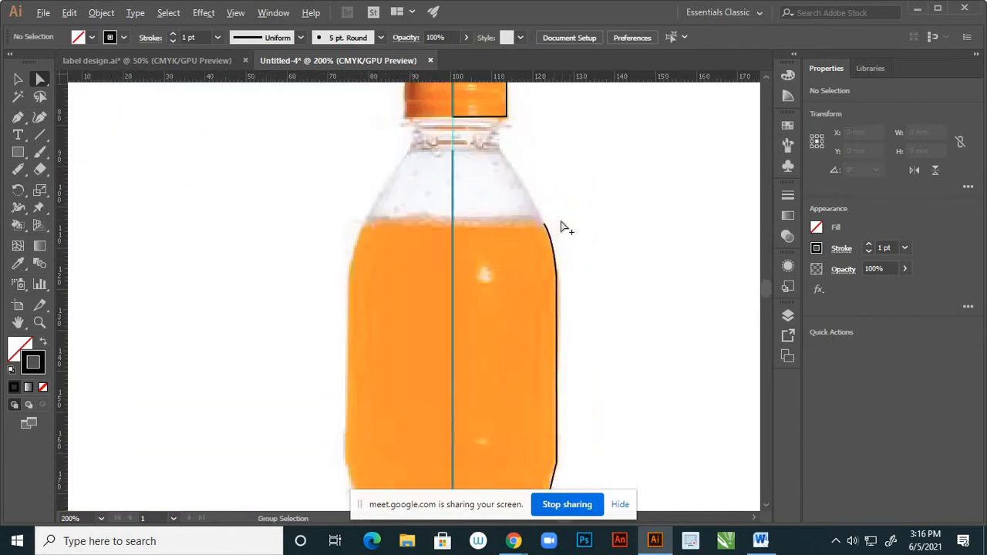
{"action": "scroll", "coordinate": [566, 229], "scroll_direction": "up", "scroll_amount": 3}
{"action": "left_click", "coordinate": [488, 231]}
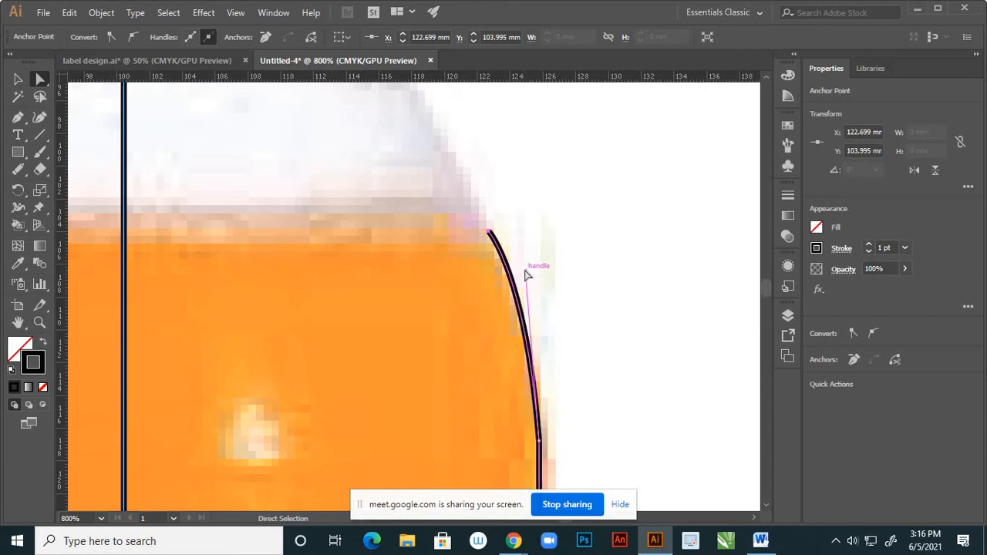
{"action": "left_click_drag", "start_coordinate": [524, 272], "coordinate": [520, 270]}
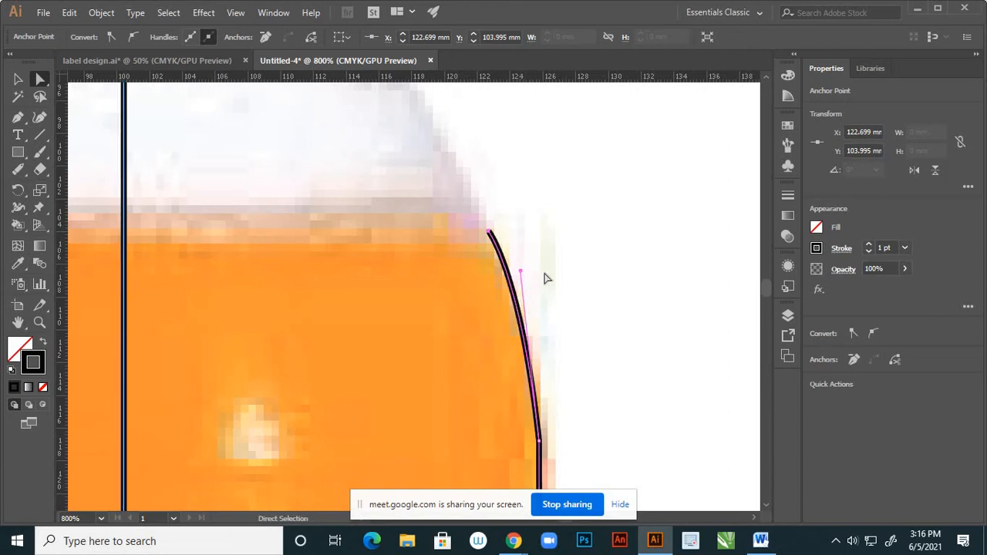
{"action": "left_click", "coordinate": [545, 277]}
{"action": "scroll", "coordinate": [544, 282], "scroll_direction": "down", "scroll_amount": 3}
{"action": "scroll", "coordinate": [524, 266], "scroll_direction": "down", "scroll_amount": 1}
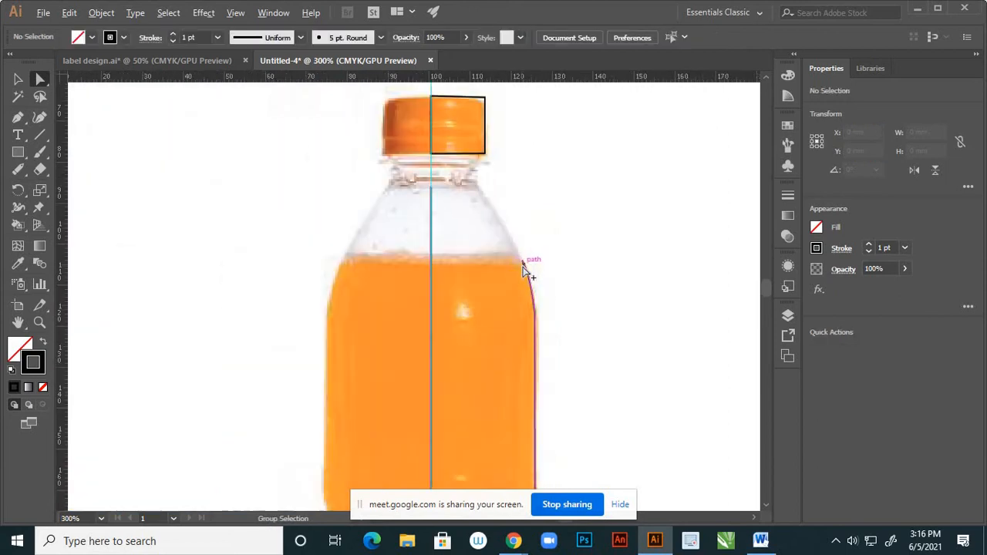
Move the open end anchor of the body outline across to the bottle's centre line at the juice level, about X 100.4, Y 104 mm.
{"action": "scroll", "coordinate": [529, 264], "scroll_direction": "up", "scroll_amount": 2}
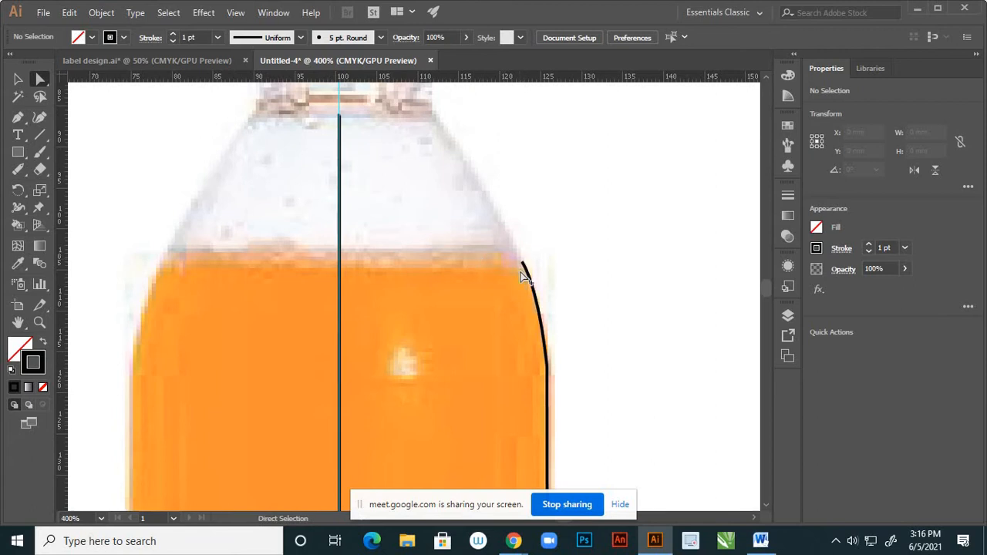
{"action": "scroll", "coordinate": [521, 270], "scroll_direction": "up", "scroll_amount": 1}
{"action": "scroll", "coordinate": [517, 270], "scroll_direction": "down", "scroll_amount": 1}
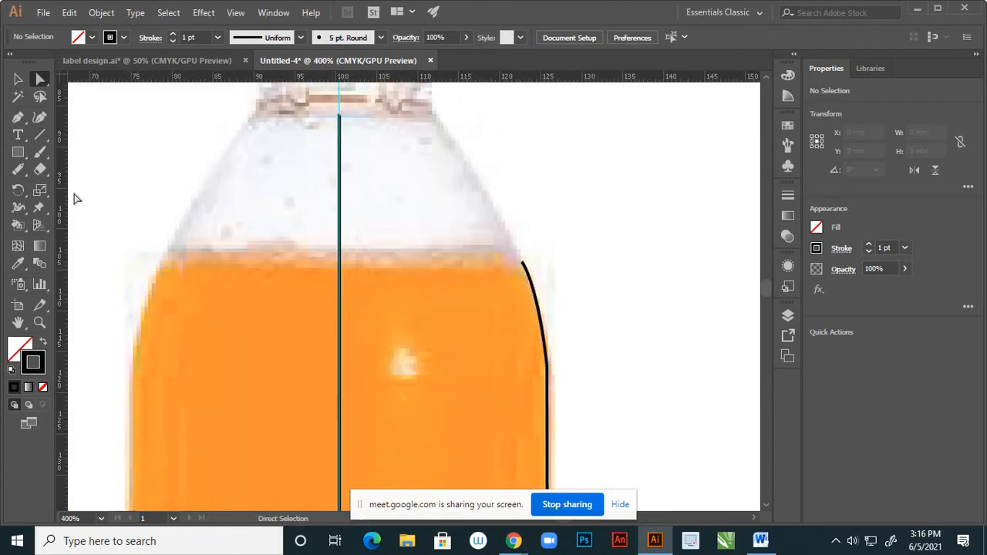
{"action": "left_click", "coordinate": [18, 118]}
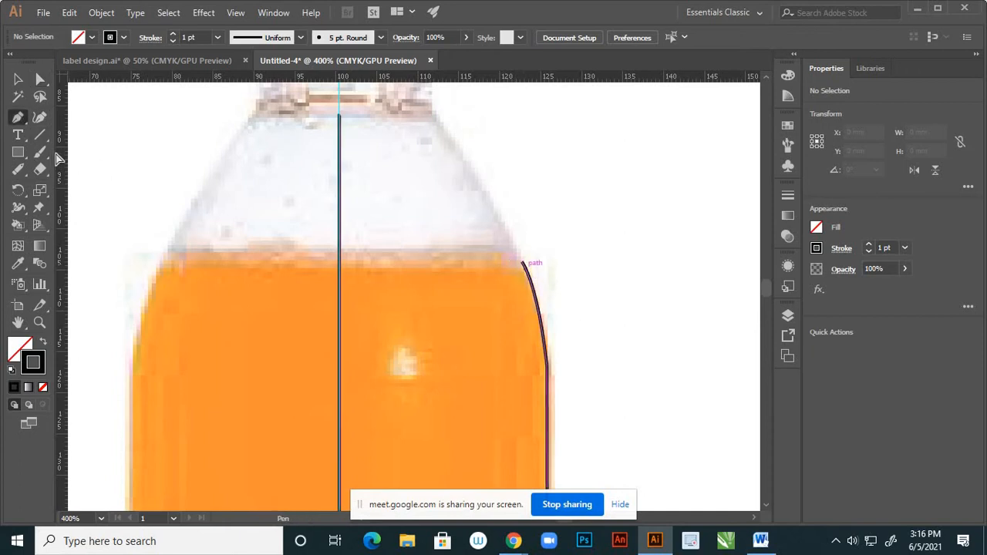
{"action": "left_click", "coordinate": [40, 79]}
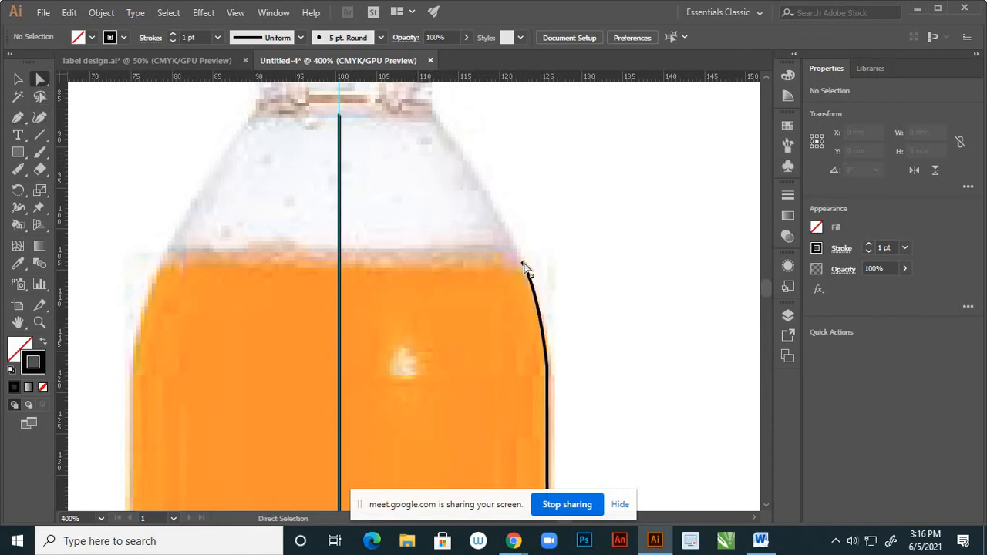
{"action": "left_click_drag", "start_coordinate": [525, 266], "coordinate": [342, 267]}
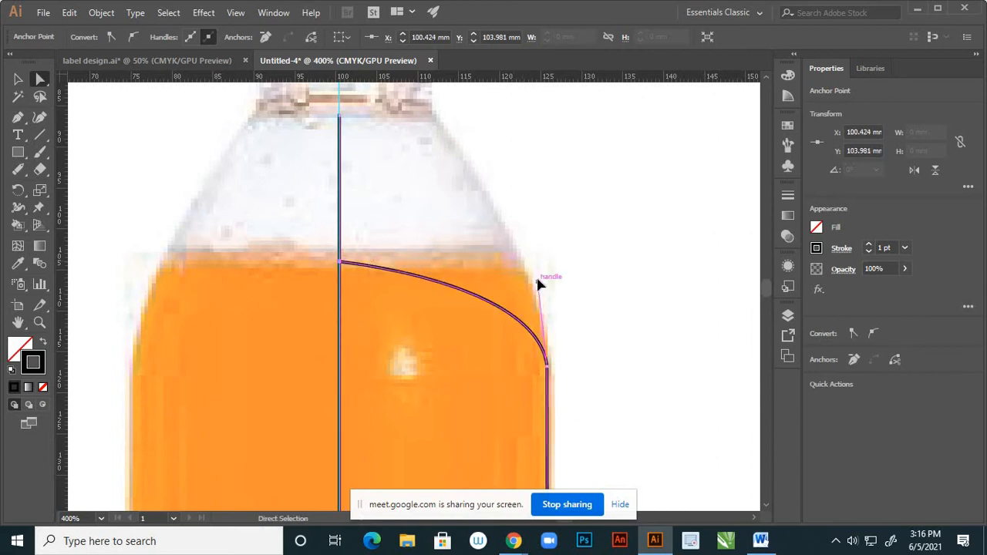
Convert the right shoulder anchor to a corner and move it up to the bottle's right edge at the juice level.
{"action": "left_click_drag", "start_coordinate": [537, 275], "coordinate": [548, 200]}
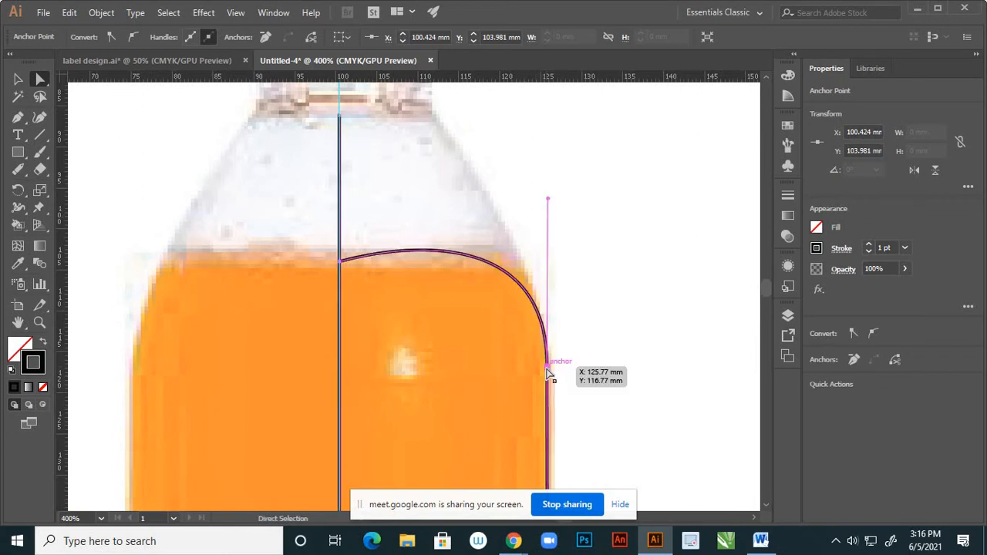
{"action": "left_click_drag", "start_coordinate": [547, 371], "coordinate": [543, 324]}
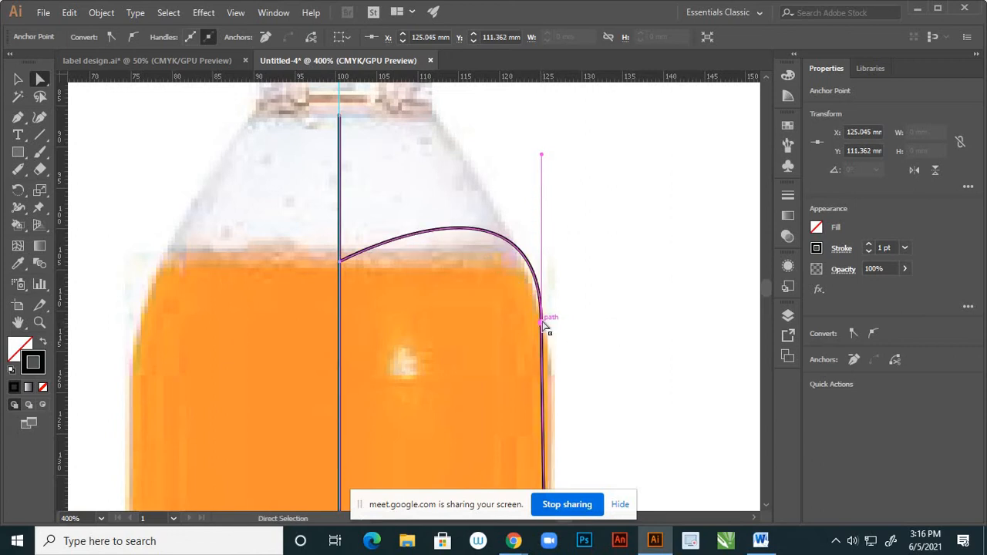
{"action": "left_click", "coordinate": [110, 39]}
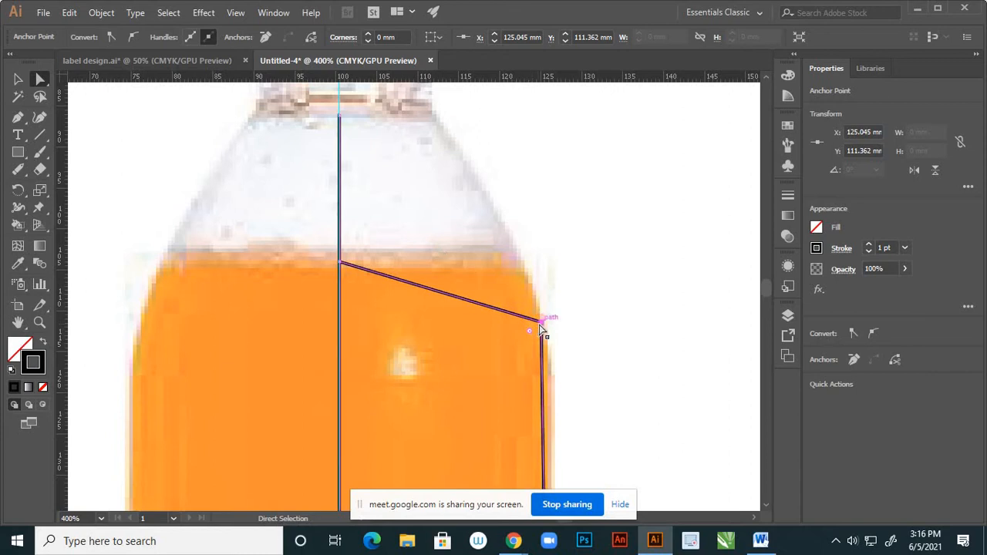
{"action": "left_click_drag", "start_coordinate": [542, 329], "coordinate": [519, 261]}
Place a horizontal guide at the juice level, about Y 103.8 mm, and deselect it.
{"action": "left_click_drag", "start_coordinate": [480, 76], "coordinate": [521, 265]}
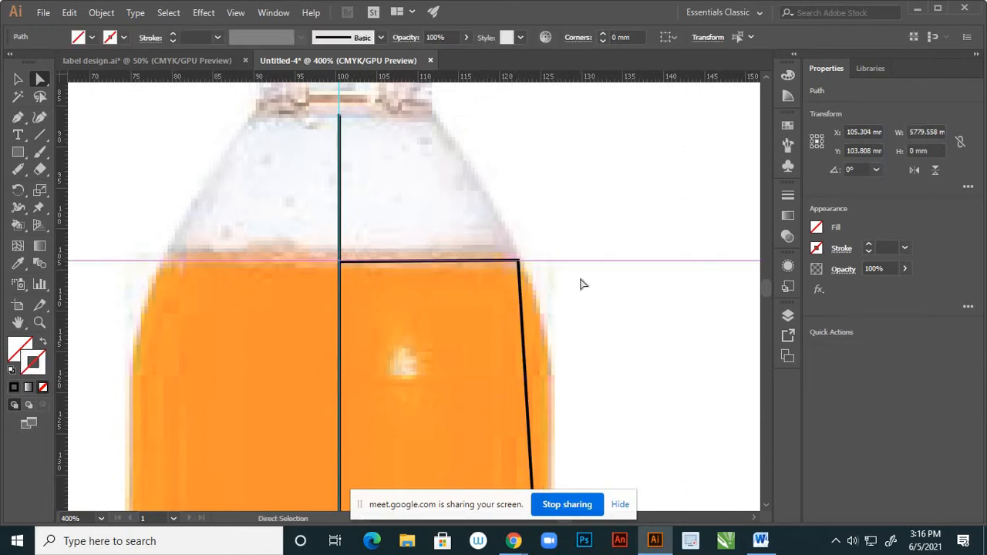
{"action": "left_click", "coordinate": [572, 284]}
{"action": "scroll", "coordinate": [529, 249], "scroll_direction": "down", "scroll_amount": 3}
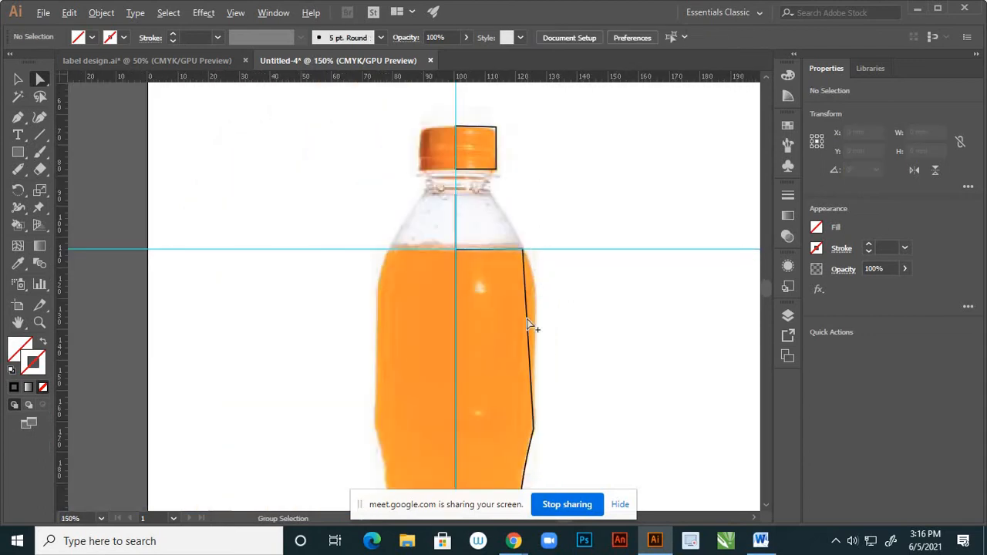
{"action": "scroll", "coordinate": [540, 392], "scroll_direction": "up", "scroll_amount": 1}
{"action": "scroll", "coordinate": [553, 388], "scroll_direction": "down", "scroll_amount": 2}
{"action": "scroll", "coordinate": [539, 396], "scroll_direction": "up", "scroll_amount": 2}
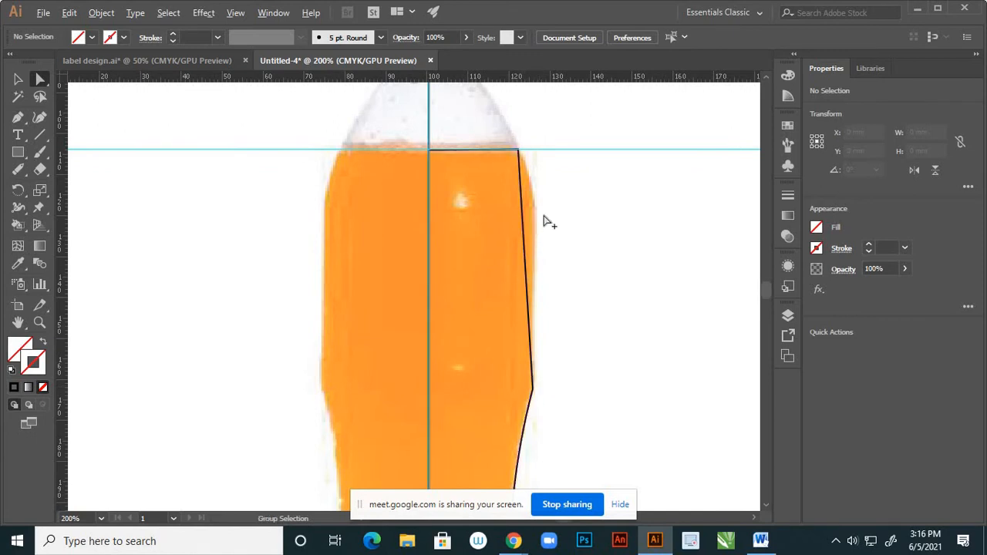
Add an anchor point on the straight right side of the body outline, at about X 123.3, Y 120.6 mm.
{"action": "scroll", "coordinate": [544, 220], "scroll_direction": "up", "scroll_amount": 2}
{"action": "left_click", "coordinate": [17, 118]}
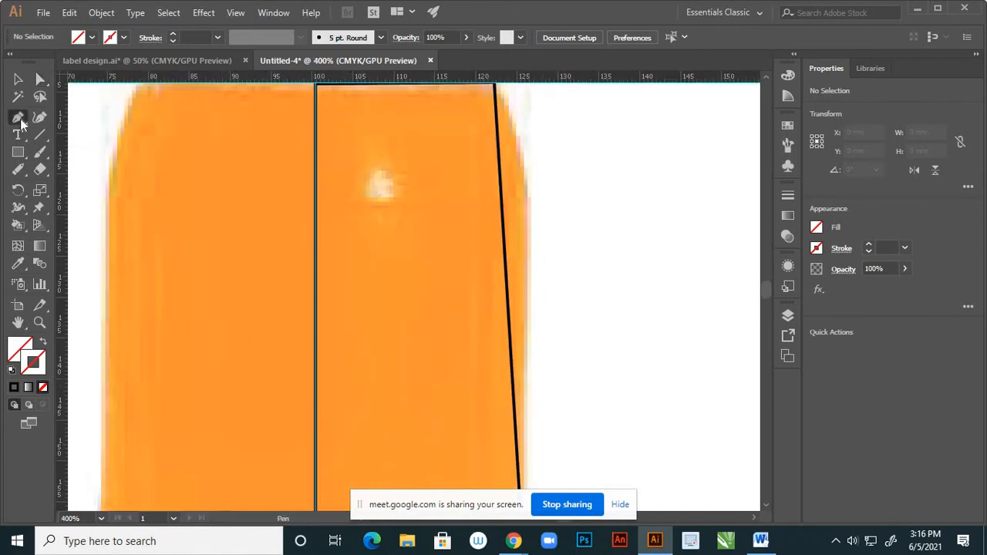
{"action": "left_click", "coordinate": [96, 152]}
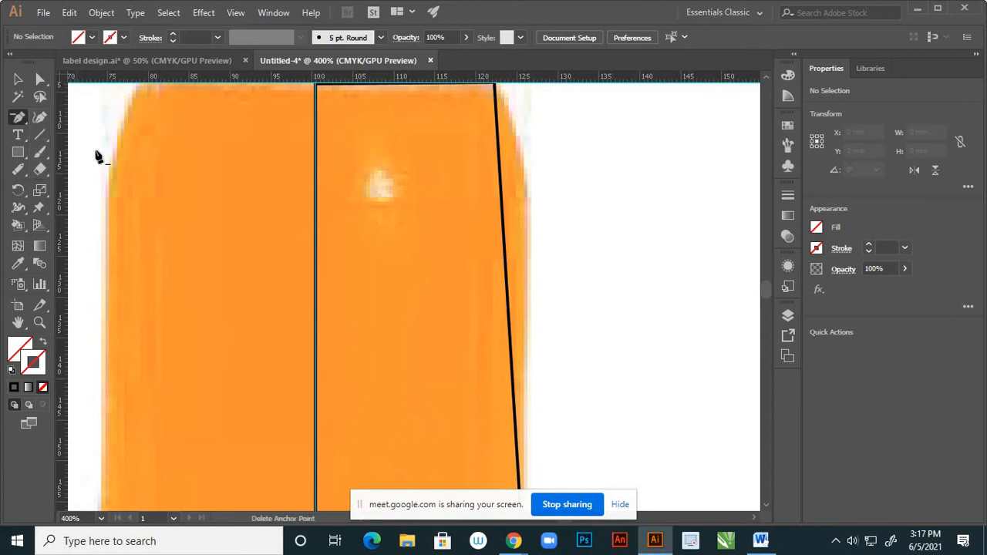
{"action": "left_click", "coordinate": [20, 118]}
{"action": "left_click", "coordinate": [49, 135]}
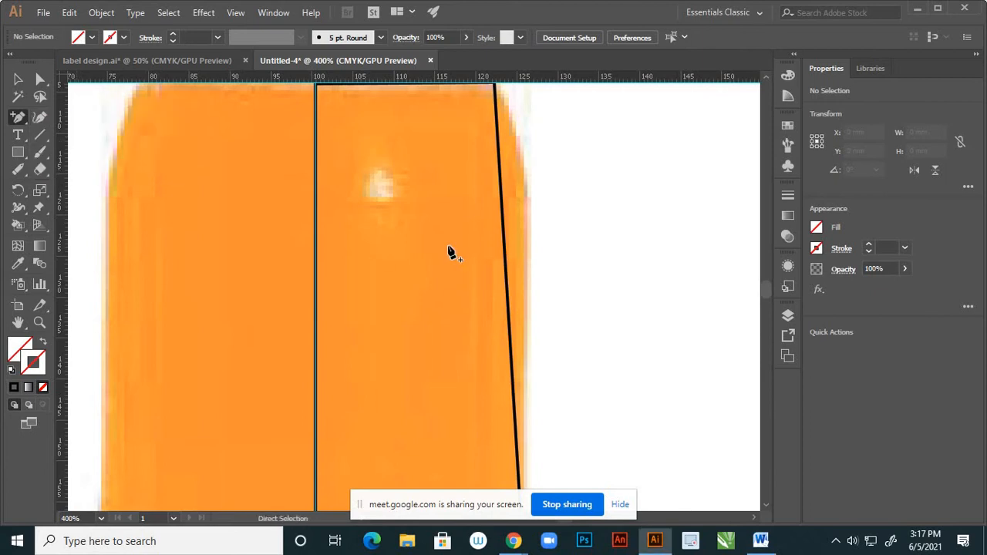
{"action": "left_click", "coordinate": [503, 221]}
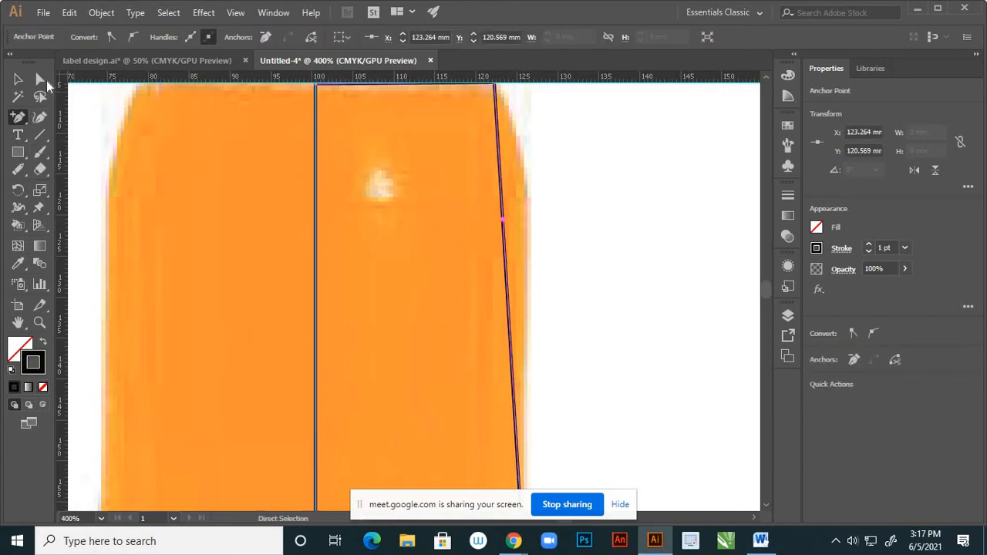
Convert the added anchor to smooth and move it outward to the bottle's right edge, about X 125.8, Y 119.4 mm.
{"action": "key", "text": "a"}
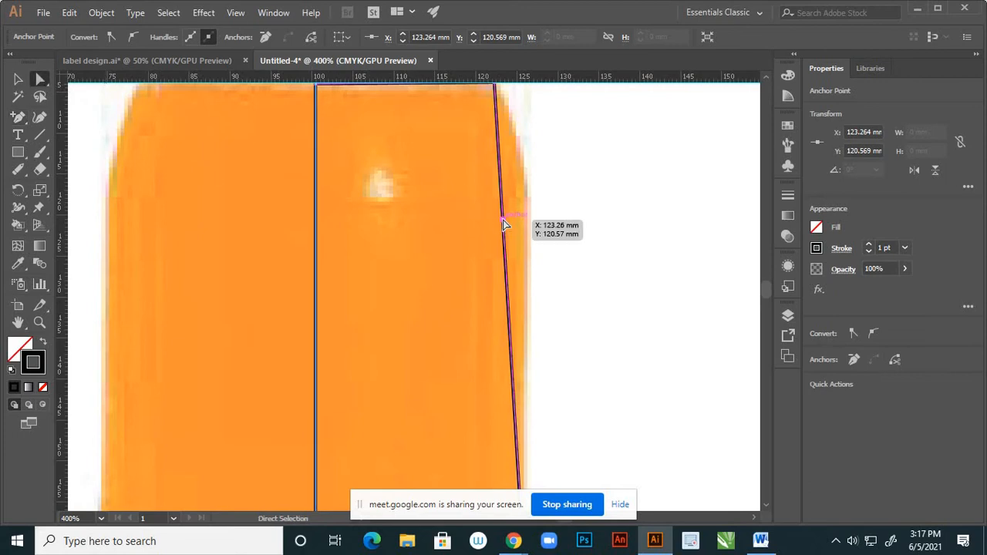
{"action": "left_click", "coordinate": [135, 37]}
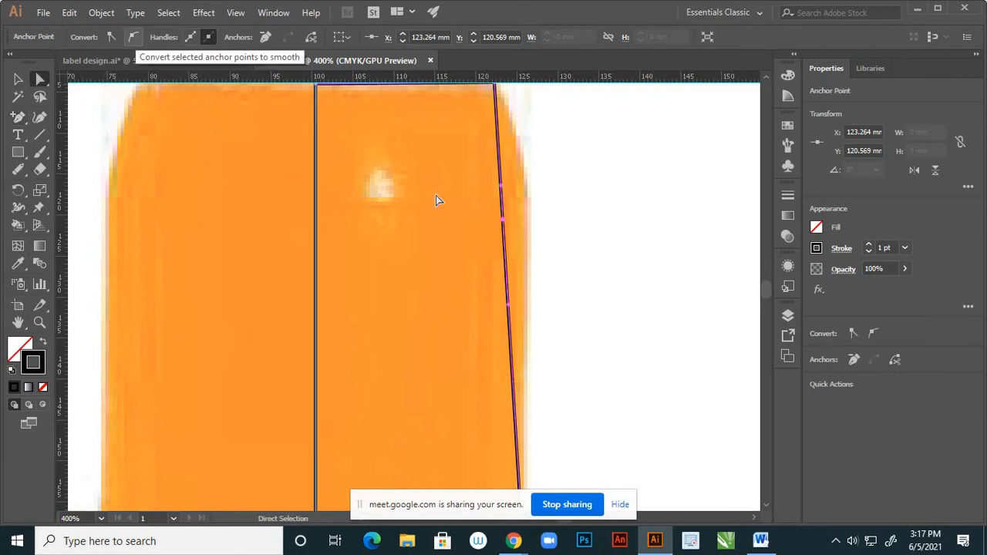
{"action": "left_click_drag", "start_coordinate": [502, 220], "coordinate": [525, 206]}
Adjust the smooth anchor's upper handle so the outline bends along the bottle's right shoulder up to the juice level.
{"action": "scroll", "coordinate": [542, 242], "scroll_direction": "down", "scroll_amount": 5}
{"action": "scroll", "coordinate": [542, 252], "scroll_direction": "up", "scroll_amount": 7}
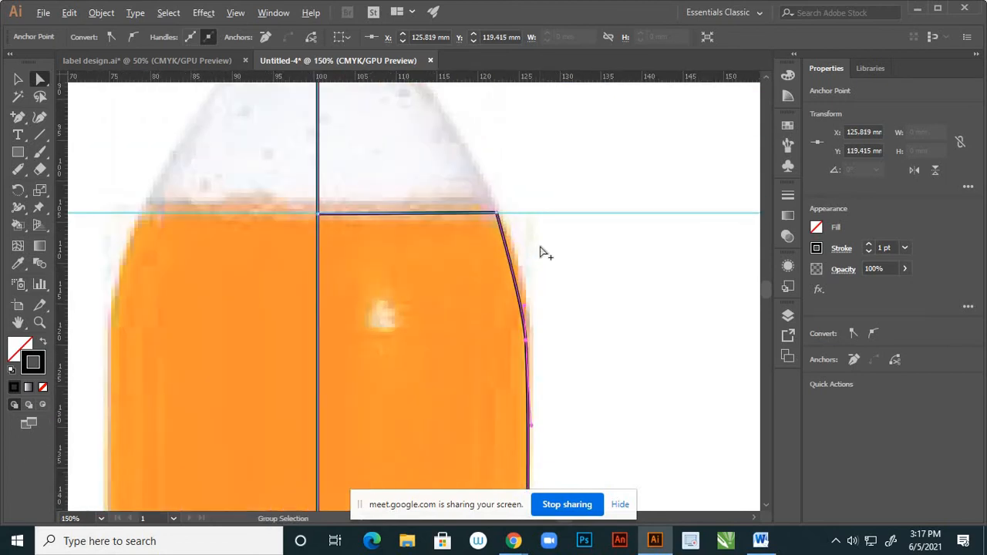
{"action": "left_click_drag", "start_coordinate": [505, 372], "coordinate": [511, 316]}
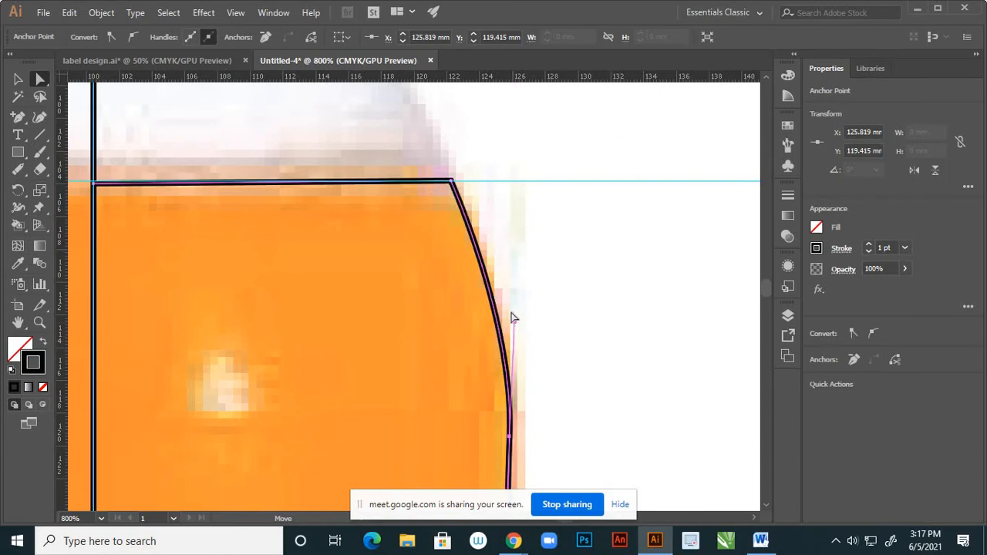
Deselect the body outline and examine how it fits the bottle's right shoulder, the juice level and the neck area.
{"action": "scroll", "coordinate": [524, 244], "scroll_direction": "down", "scroll_amount": 2}
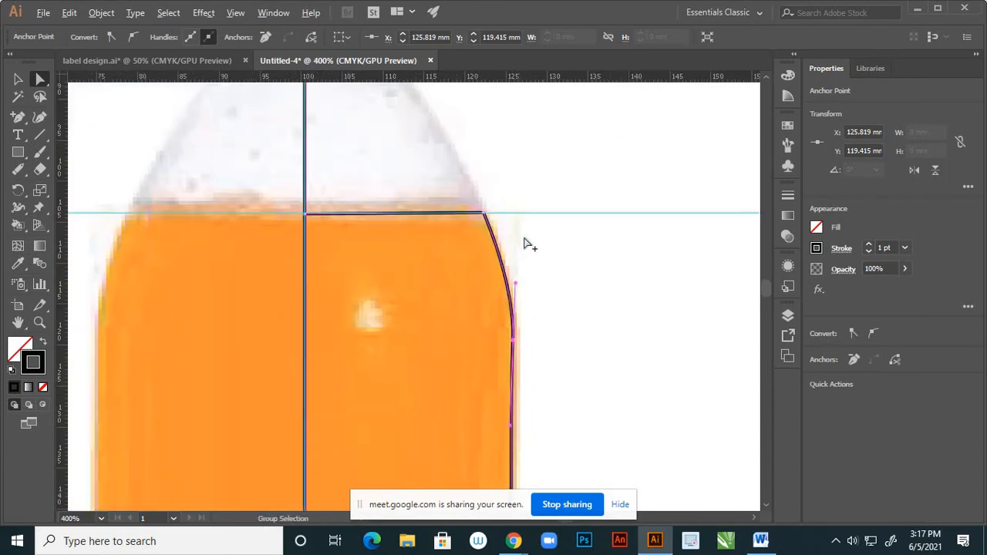
{"action": "left_click", "coordinate": [555, 283]}
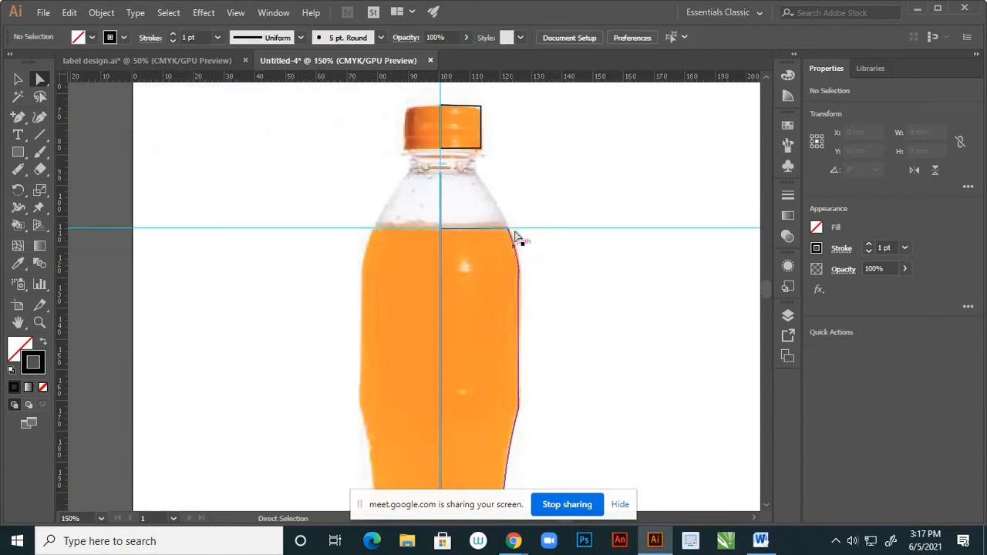
{"action": "left_click", "coordinate": [20, 80]}
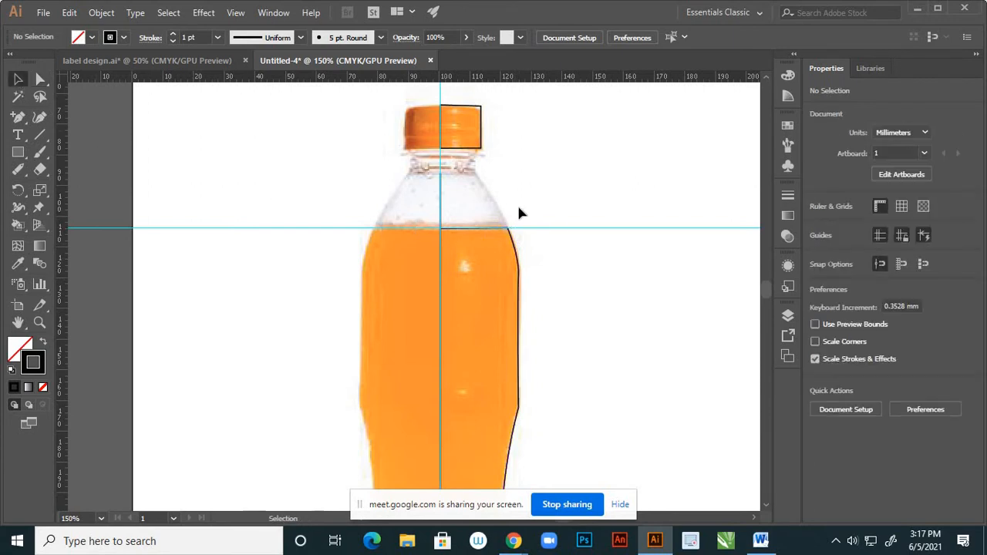
{"action": "scroll", "coordinate": [518, 214], "scroll_direction": "up", "scroll_amount": 4}
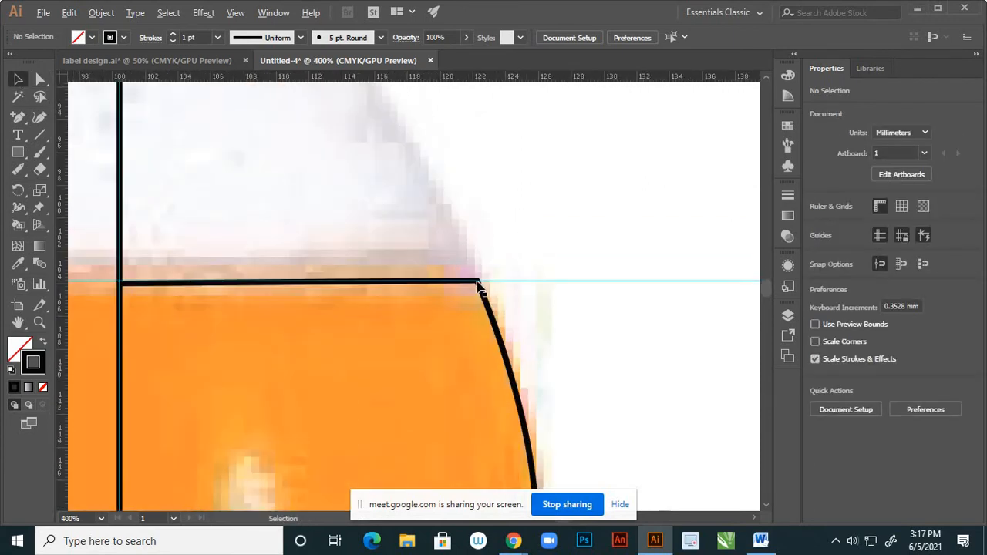
{"action": "scroll", "coordinate": [486, 297], "scroll_direction": "up", "scroll_amount": 3}
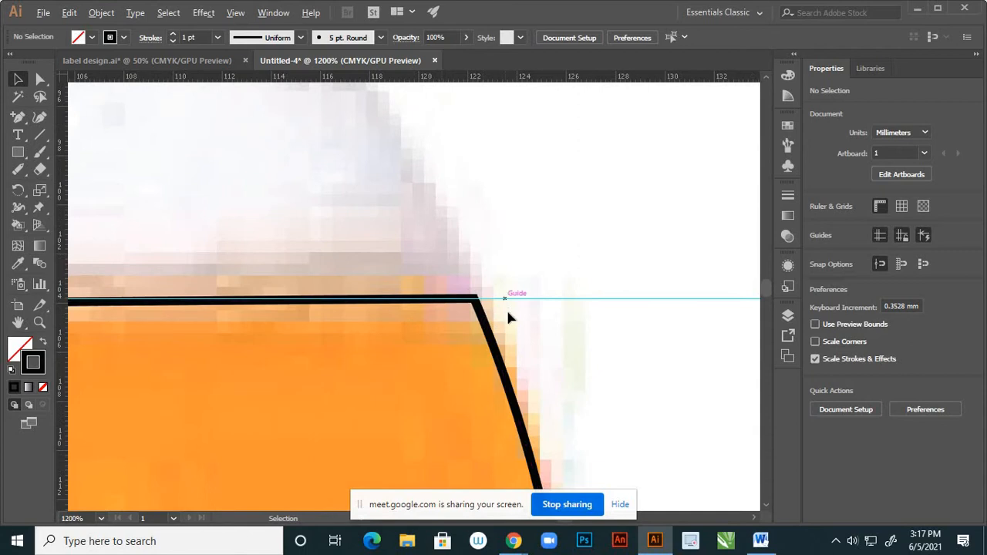
{"action": "scroll", "coordinate": [508, 316], "scroll_direction": "down", "scroll_amount": 3}
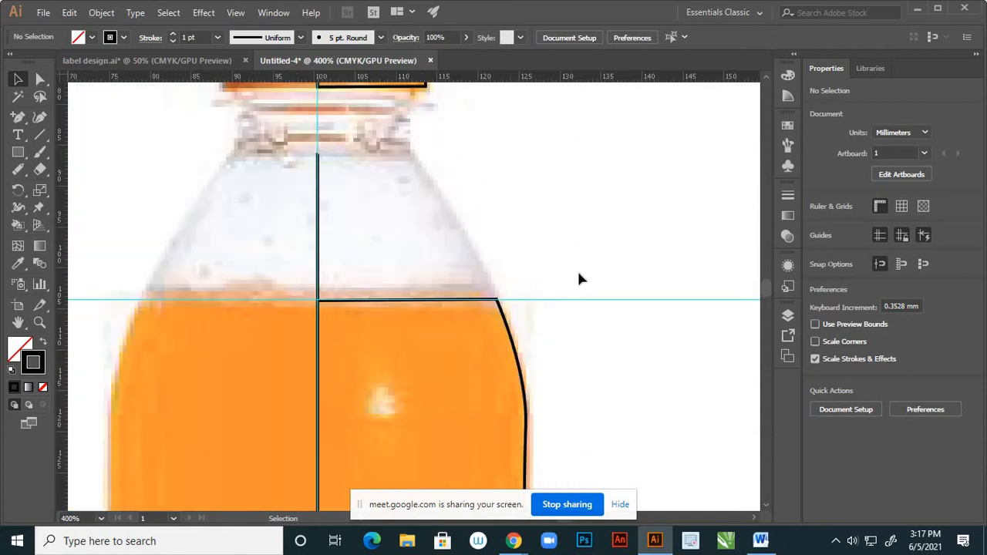
{"action": "left_click", "coordinate": [784, 317]}
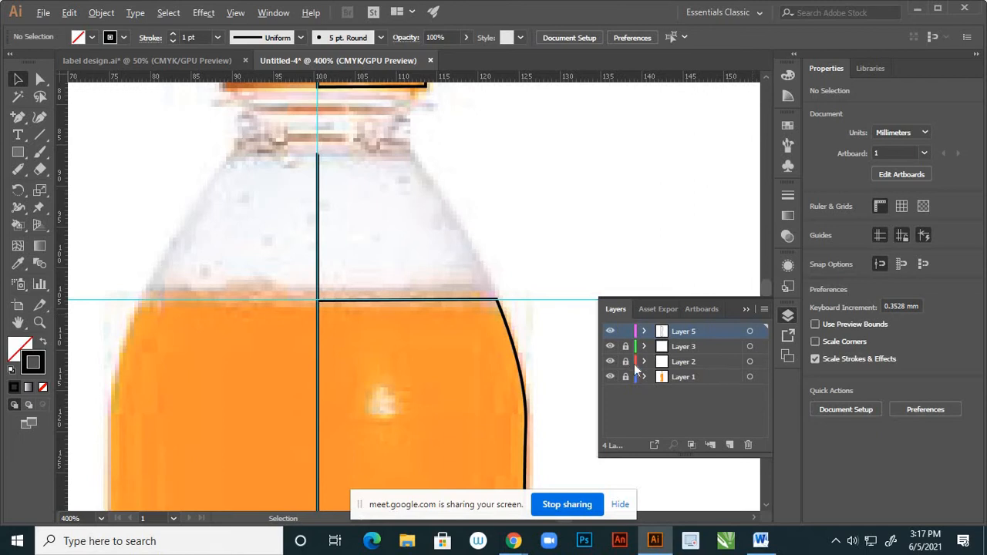
{"action": "left_click", "coordinate": [747, 309]}
{"action": "scroll", "coordinate": [545, 286], "scroll_direction": "down", "scroll_amount": 2}
{"action": "scroll", "coordinate": [485, 212], "scroll_direction": "up", "scroll_amount": 2}
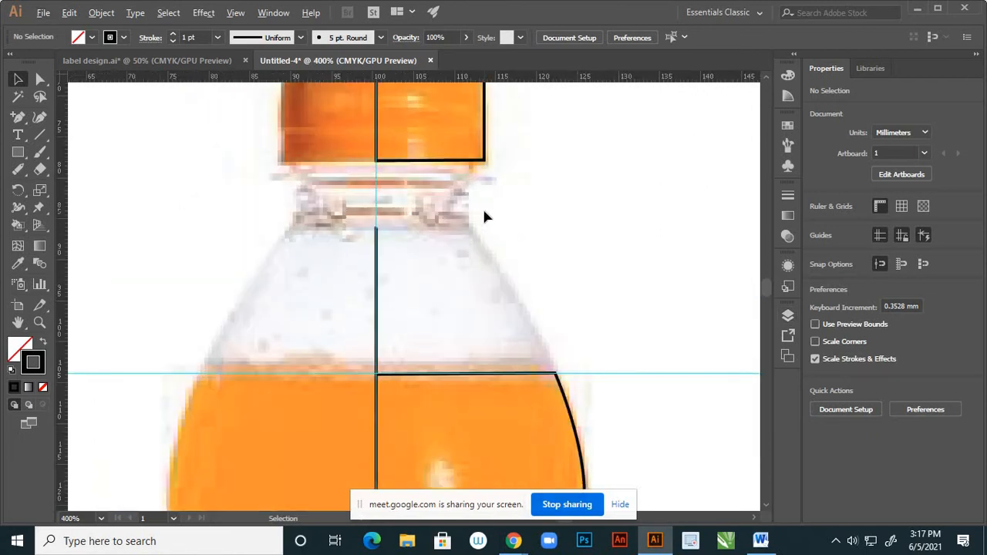
Try to trace the right half of the clear neck with the Pen tool, from the cap's base on the centre line to the juice level.
{"action": "left_click", "coordinate": [39, 81]}
{"action": "left_click", "coordinate": [21, 121]}
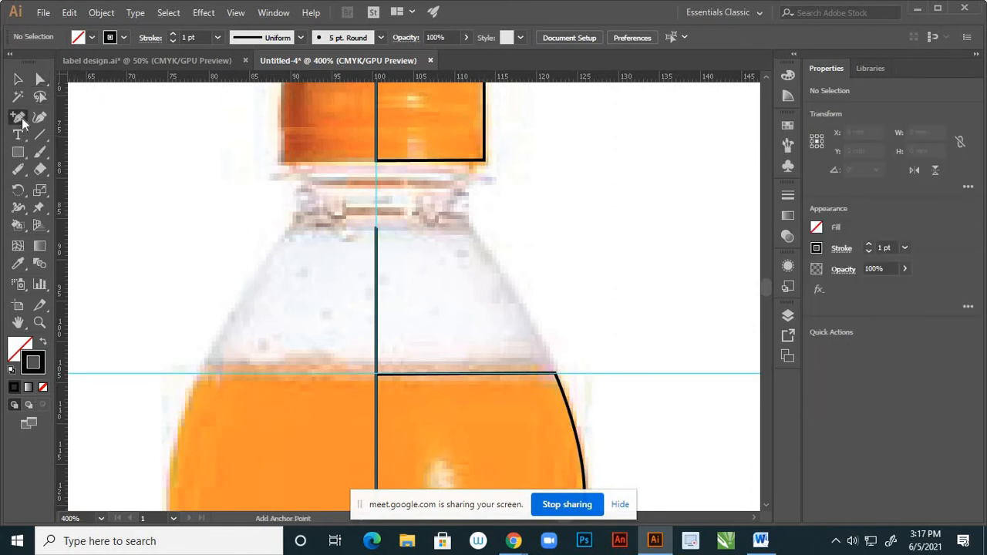
{"action": "left_click_drag", "start_coordinate": [22, 121], "coordinate": [85, 171]}
{"action": "key", "text": "p"}
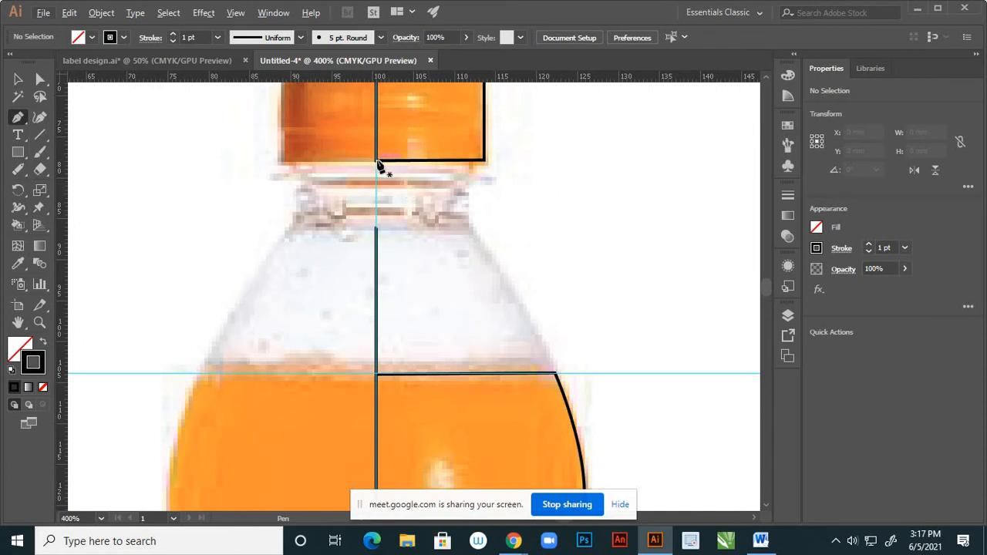
{"action": "left_click_drag", "start_coordinate": [377, 162], "coordinate": [470, 170]}
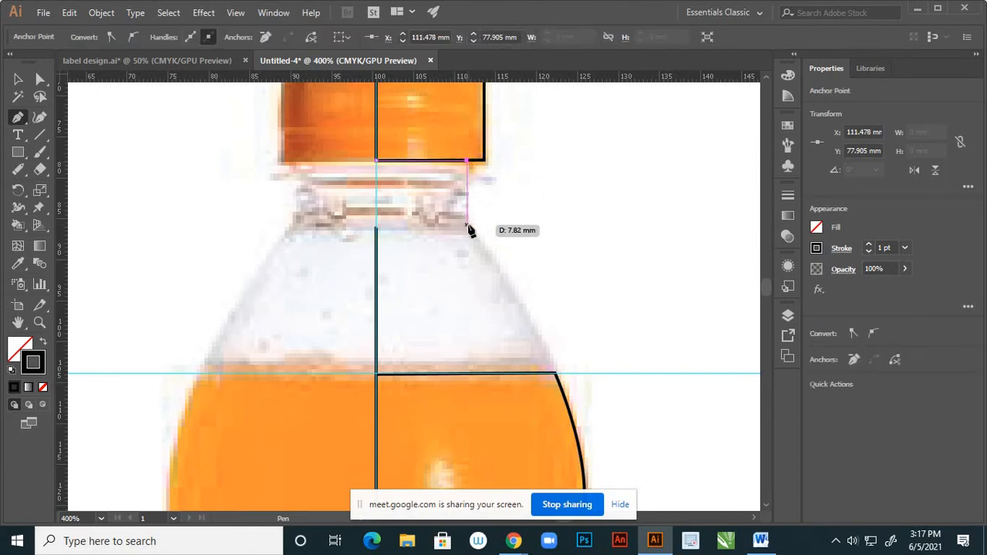
{"action": "left_click", "coordinate": [467, 225]}
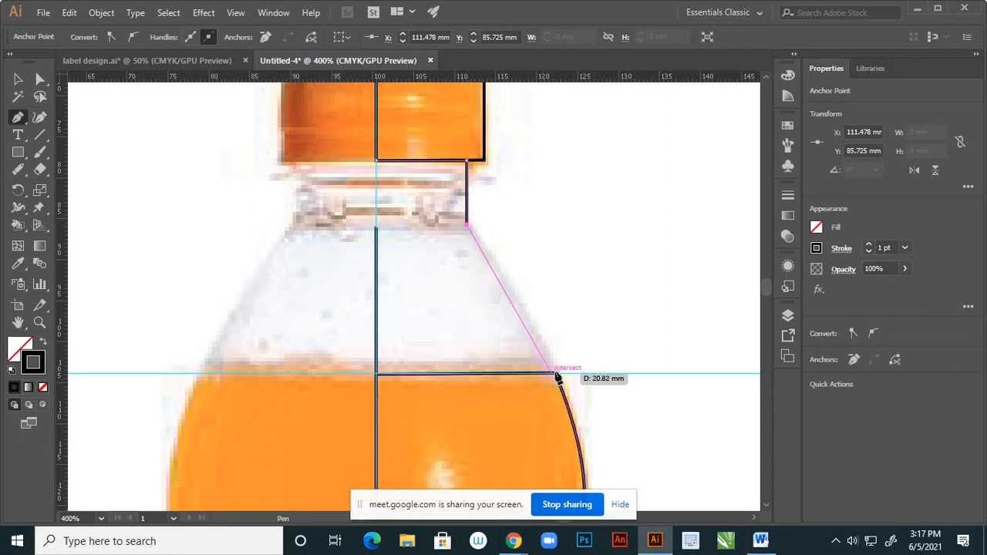
{"action": "left_click_drag", "start_coordinate": [556, 374], "coordinate": [561, 395]}
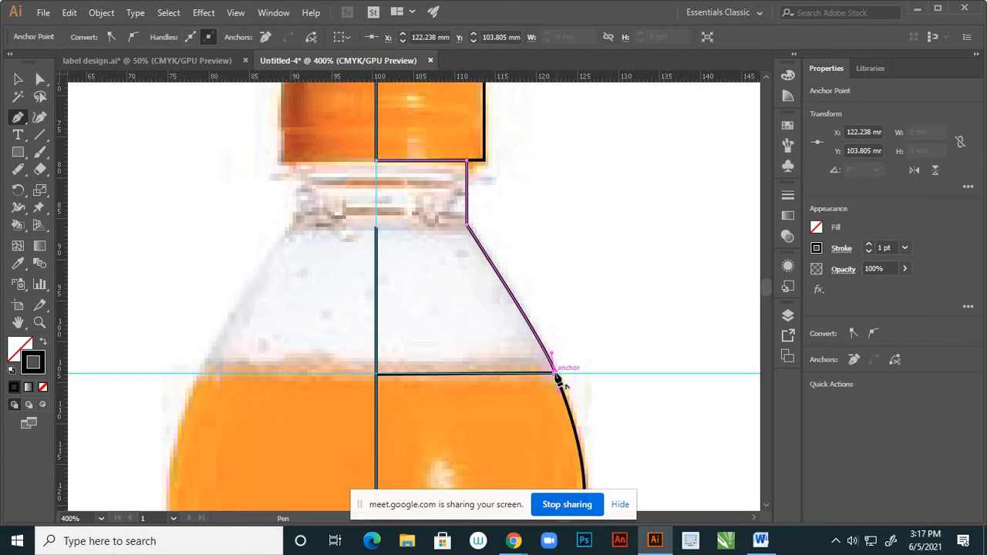
{"action": "left_click", "coordinate": [554, 374]}
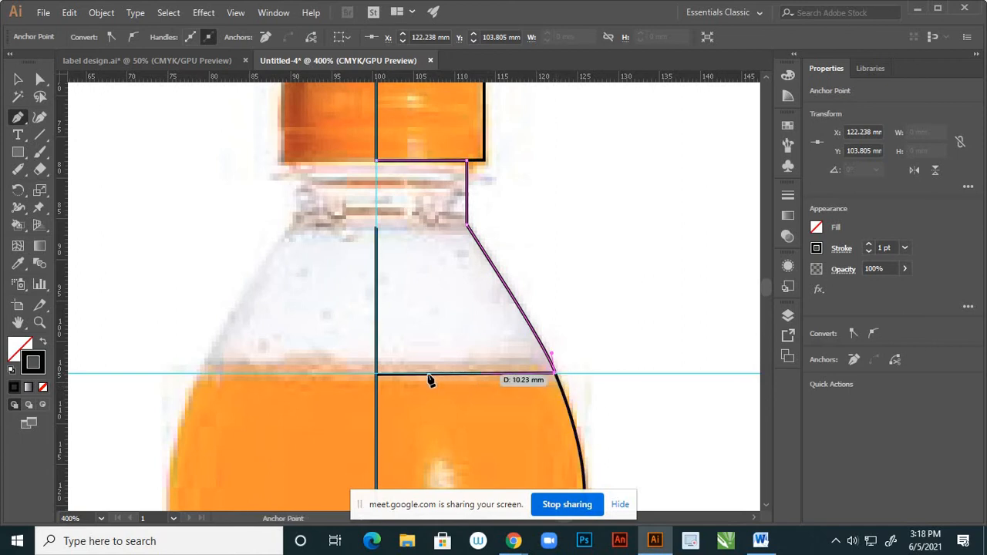
{"action": "left_click", "coordinate": [378, 378]}
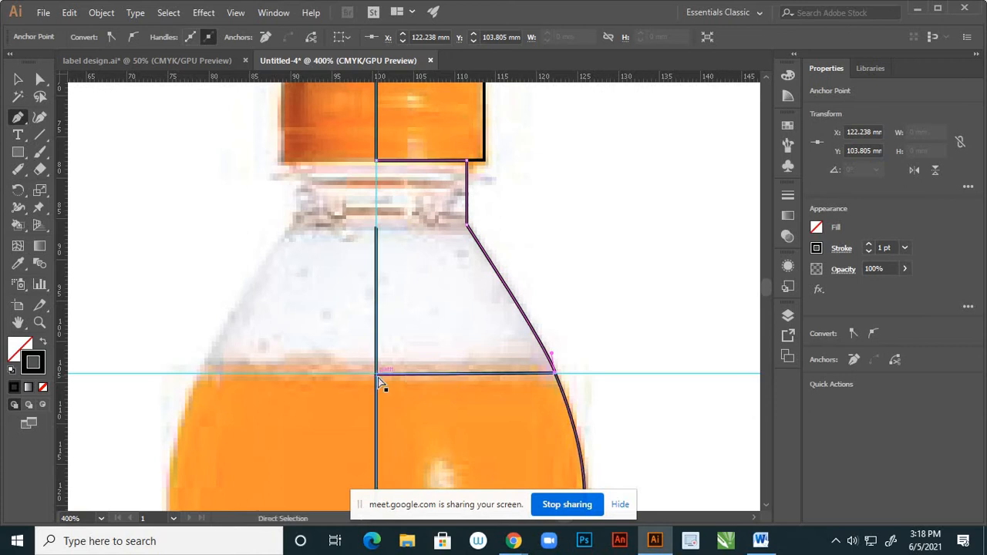
{"action": "left_click", "coordinate": [389, 381], "text": "ctrl"}
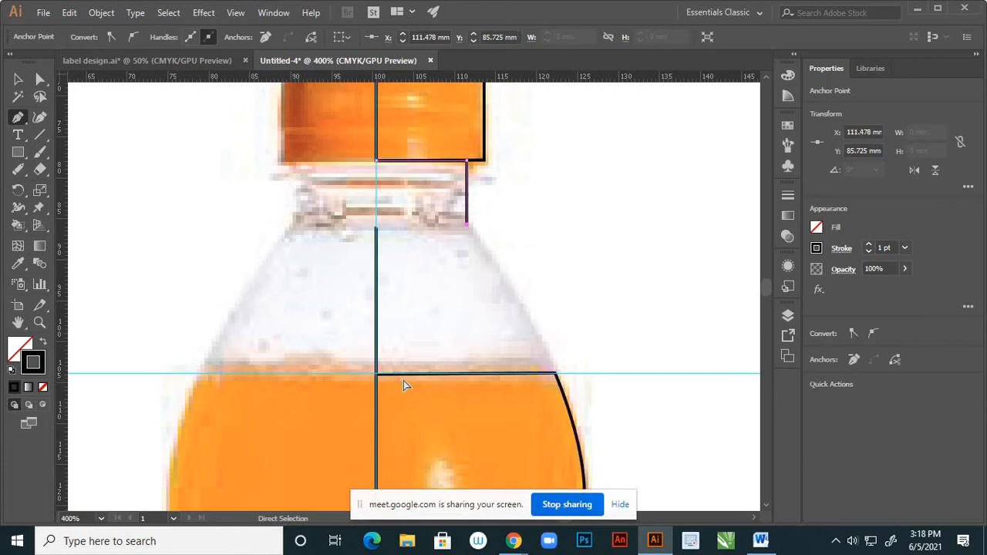
Move the body outline's upper anchor on the centre line down to the juice level, at about X 100.4, Y 104 mm.
{"action": "left_click", "coordinate": [19, 79]}
{"action": "left_click", "coordinate": [383, 227]}
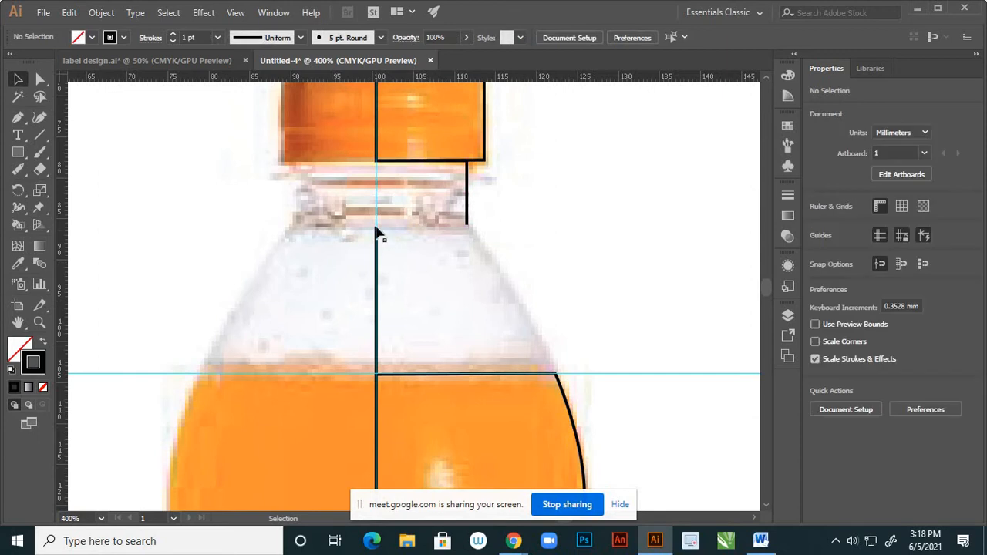
{"action": "left_click", "coordinate": [377, 226]}
{"action": "left_click", "coordinate": [40, 79]}
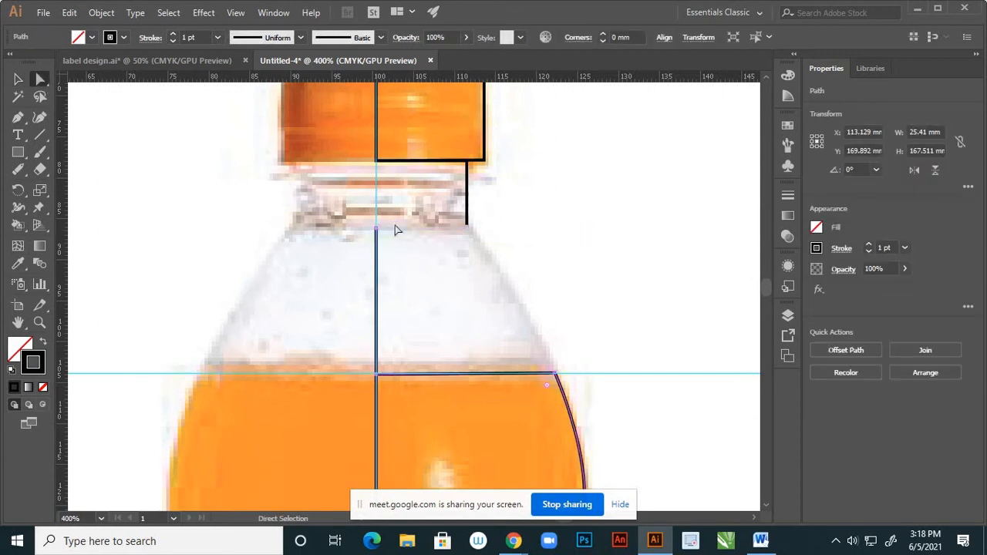
{"action": "left_click", "coordinate": [376, 227]}
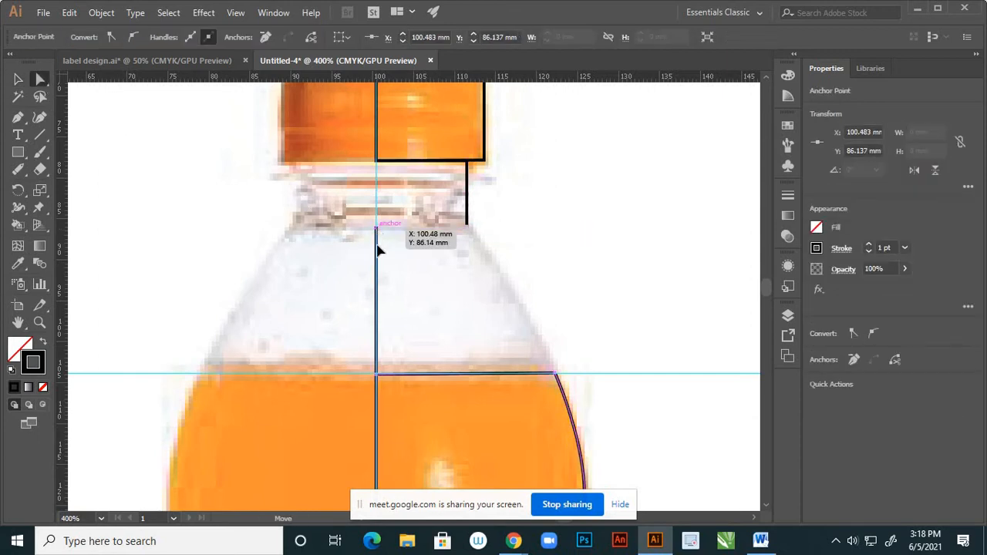
{"action": "left_click_drag", "start_coordinate": [378, 249], "coordinate": [378, 376]}
{"action": "left_click_drag", "start_coordinate": [378, 232], "coordinate": [378, 375]}
{"action": "left_click", "coordinate": [456, 267]}
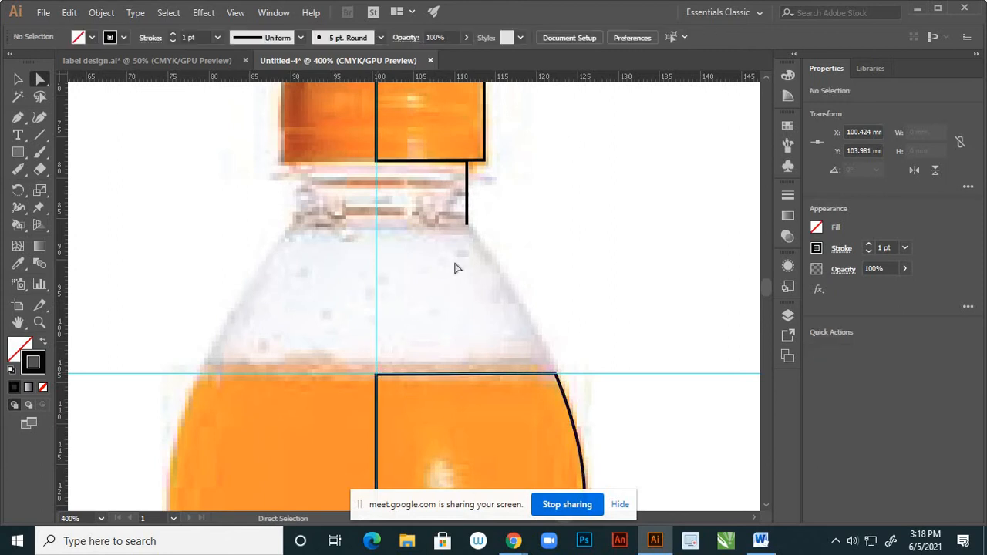
Delete the unfinished neck path below the cap, including its remaining segments.
{"action": "left_click", "coordinate": [467, 221]}
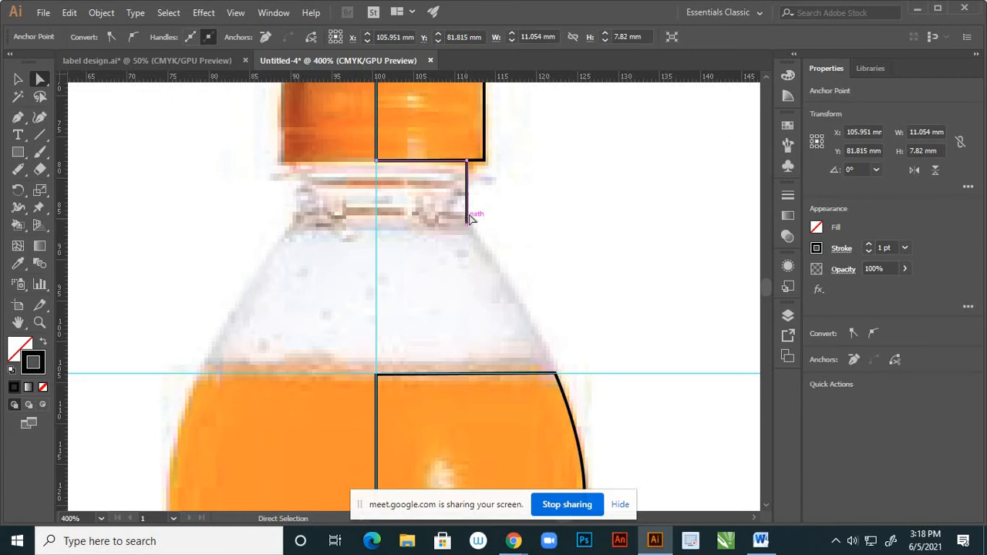
{"action": "key", "text": "Delete"}
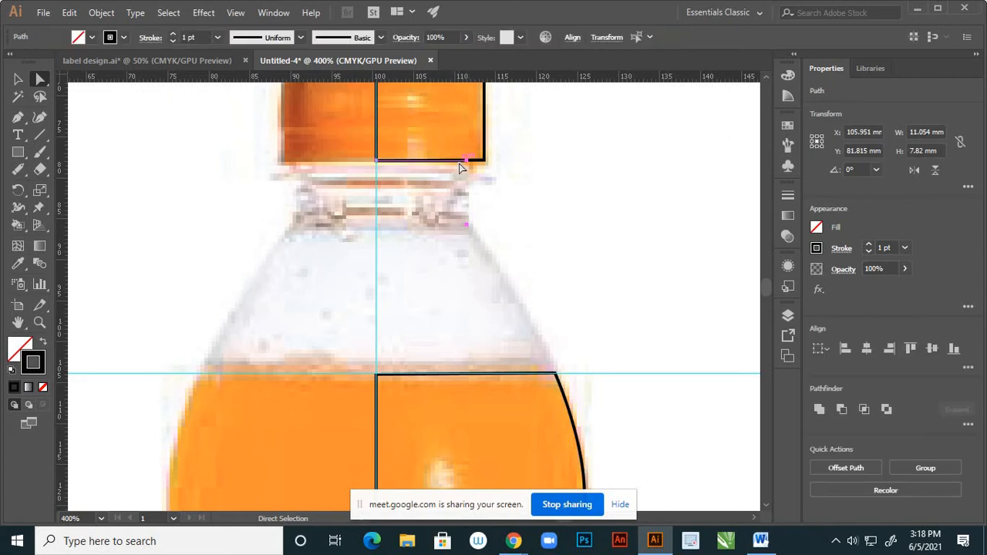
{"action": "left_click", "coordinate": [17, 79]}
{"action": "left_click", "coordinate": [465, 202]}
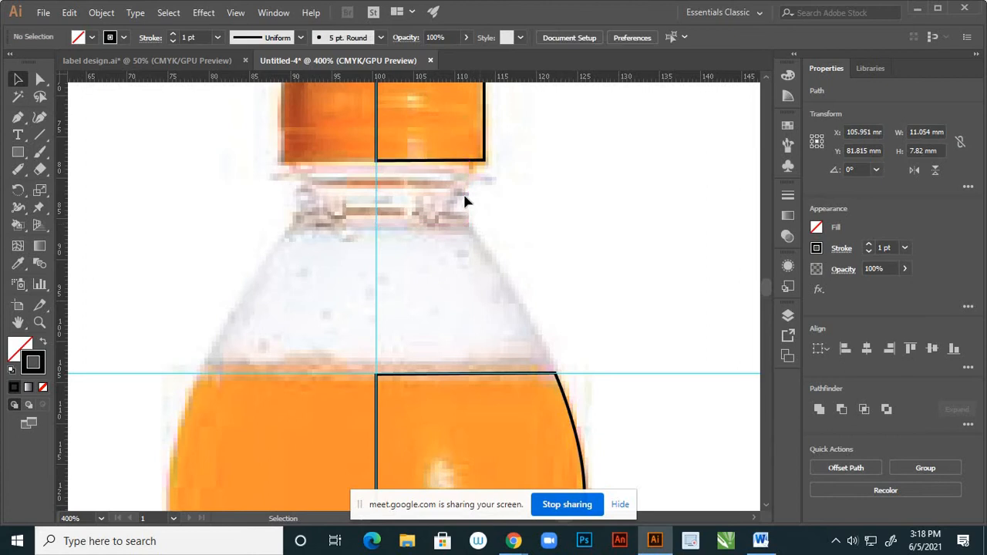
Trace the neck's right edge with the Pen tool through about X 111.7, Y 85.9 mm, curving into a corner at about X 122.2, Y 103.8 mm.
{"action": "left_click", "coordinate": [18, 116]}
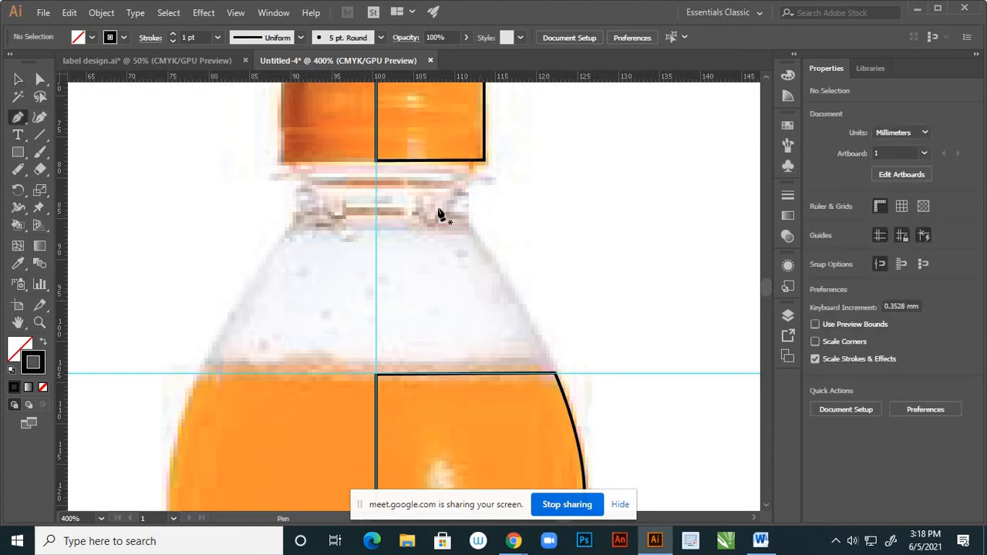
{"action": "left_click", "coordinate": [377, 163]}
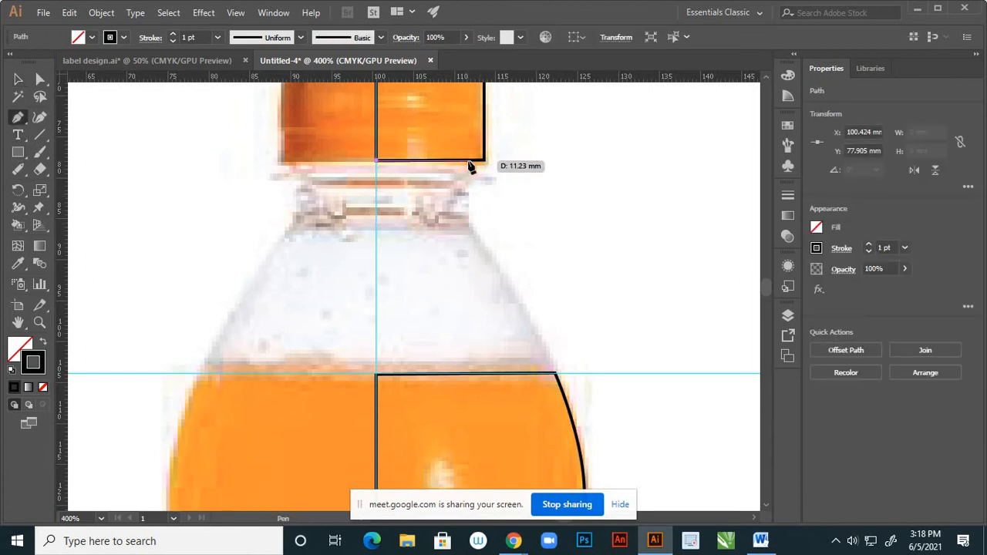
{"action": "left_click", "coordinate": [468, 161]}
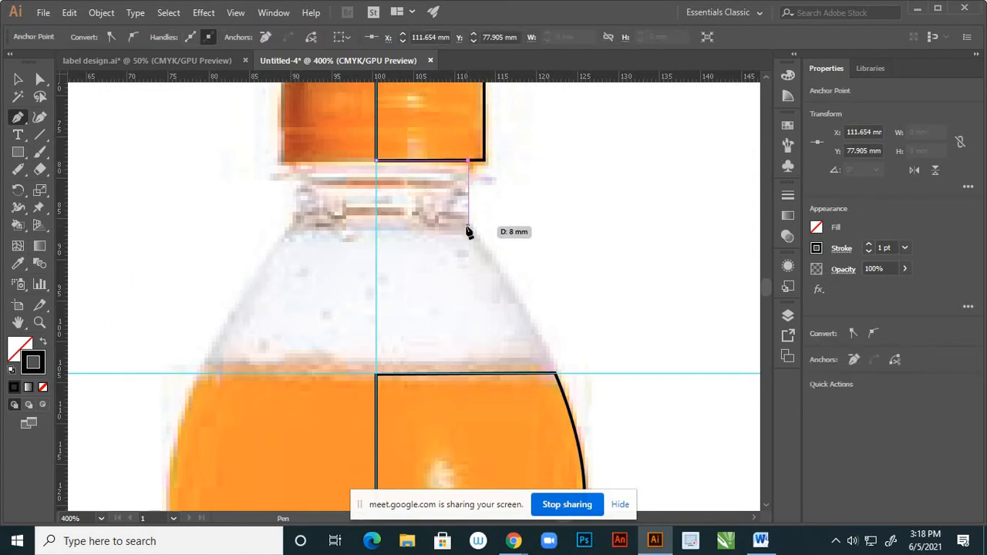
{"action": "left_click", "coordinate": [468, 226]}
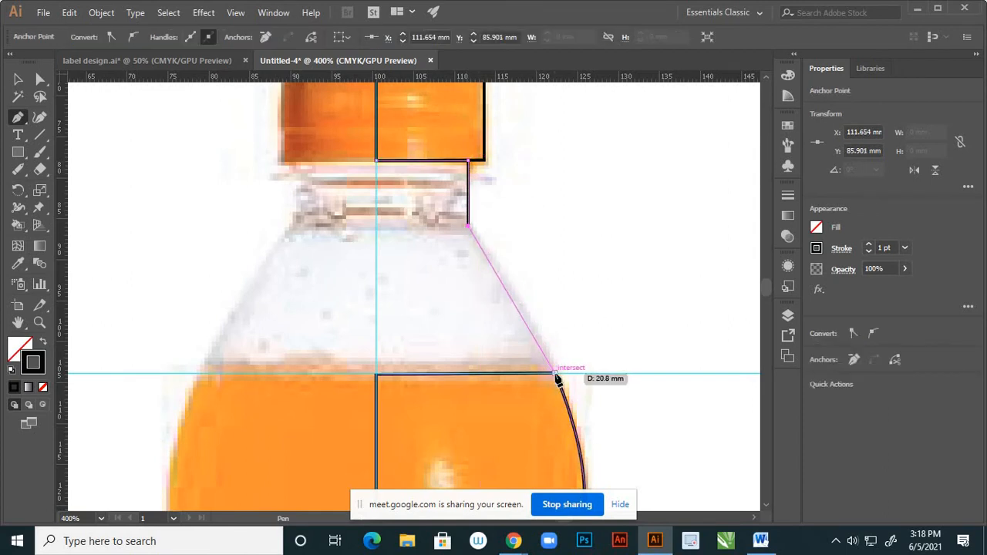
{"action": "left_click_drag", "start_coordinate": [555, 374], "coordinate": [561, 397]}
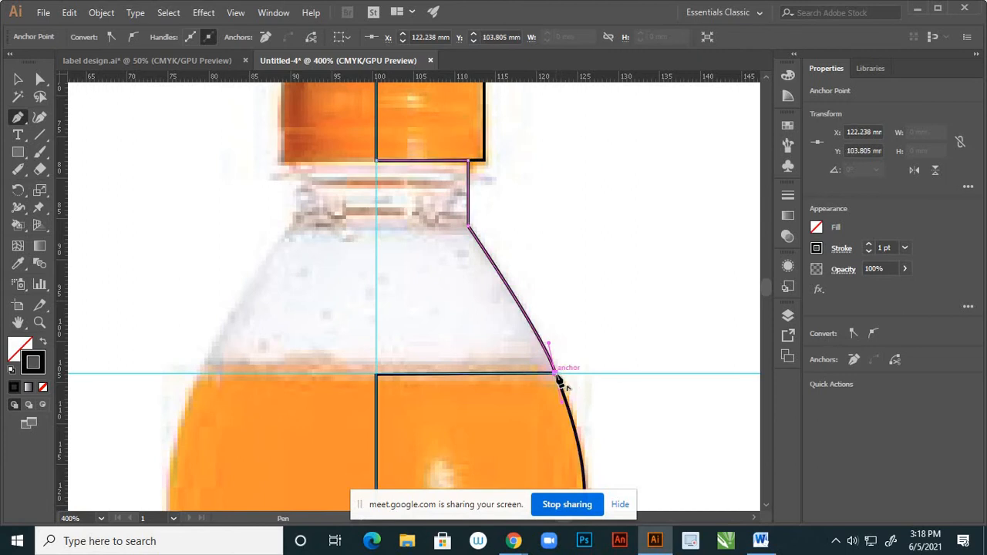
{"action": "left_click", "coordinate": [559, 381]}
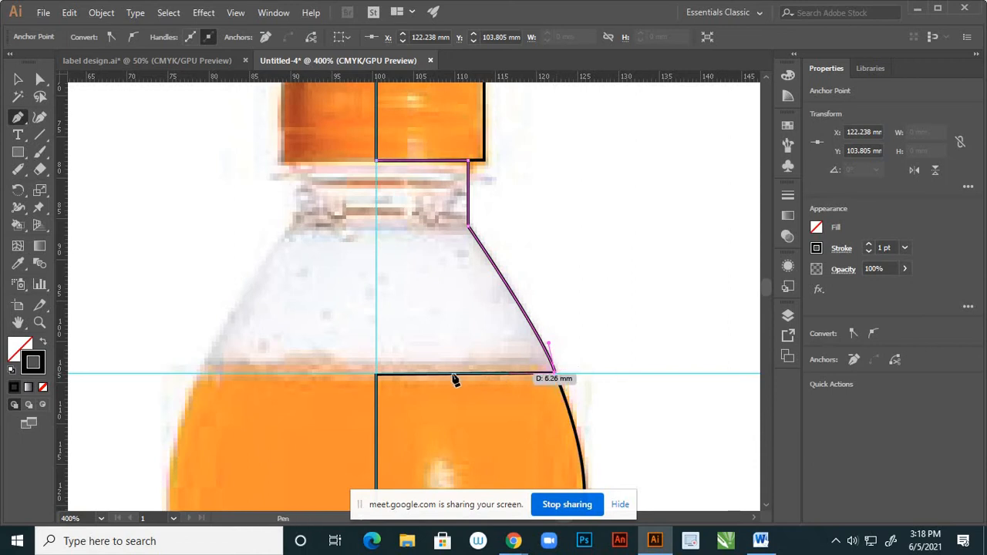
Close the neck outline along the juice level and up the centre line to the cap's base, and deselect it.
{"action": "left_click", "coordinate": [377, 375]}
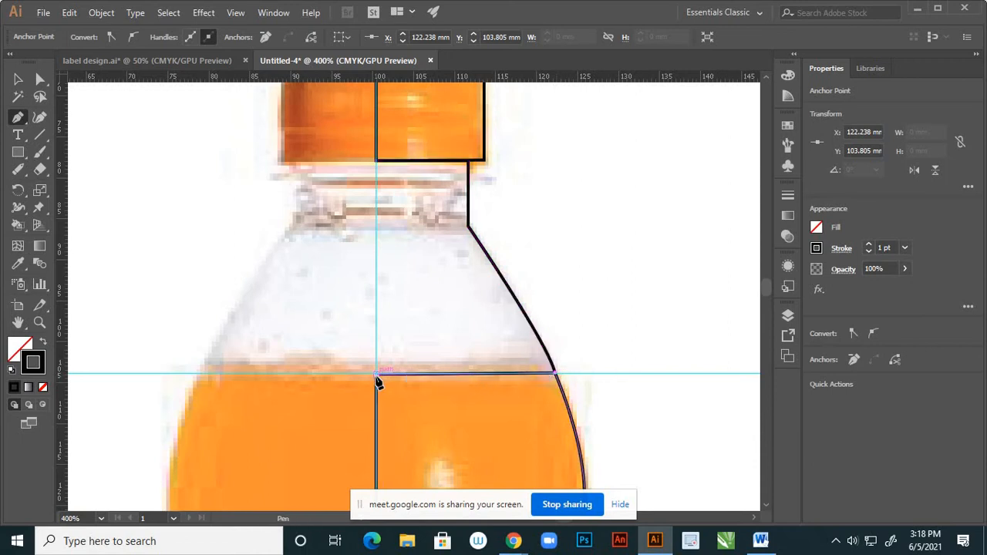
{"action": "left_click", "coordinate": [379, 164]}
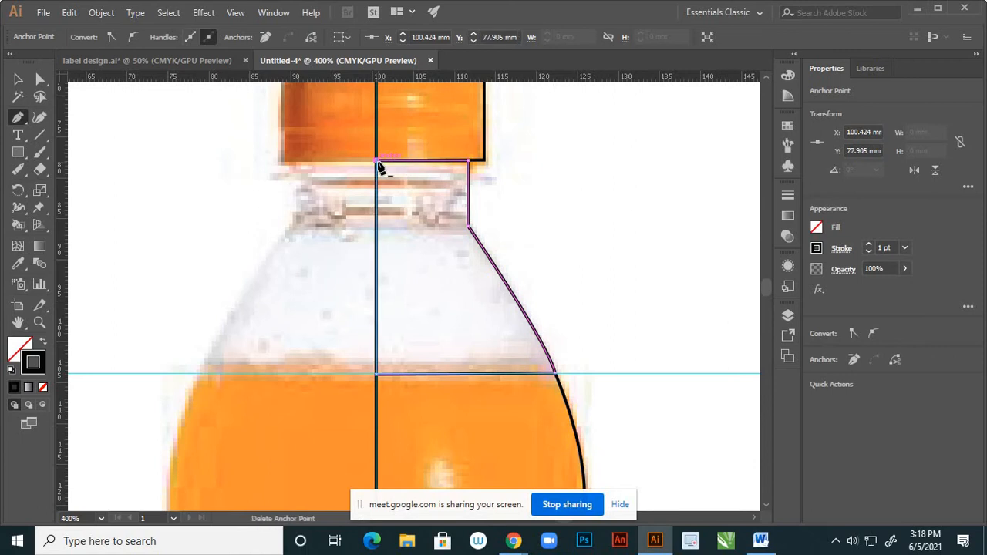
{"action": "left_click", "coordinate": [17, 79]}
{"action": "left_click", "coordinate": [597, 350]}
Adjust the direction handle of the neck outline's lower-right corner slightly inward to refine its curve at the juice level, and deselect it.
{"action": "scroll", "coordinate": [595, 349], "scroll_direction": "up", "scroll_amount": 4}
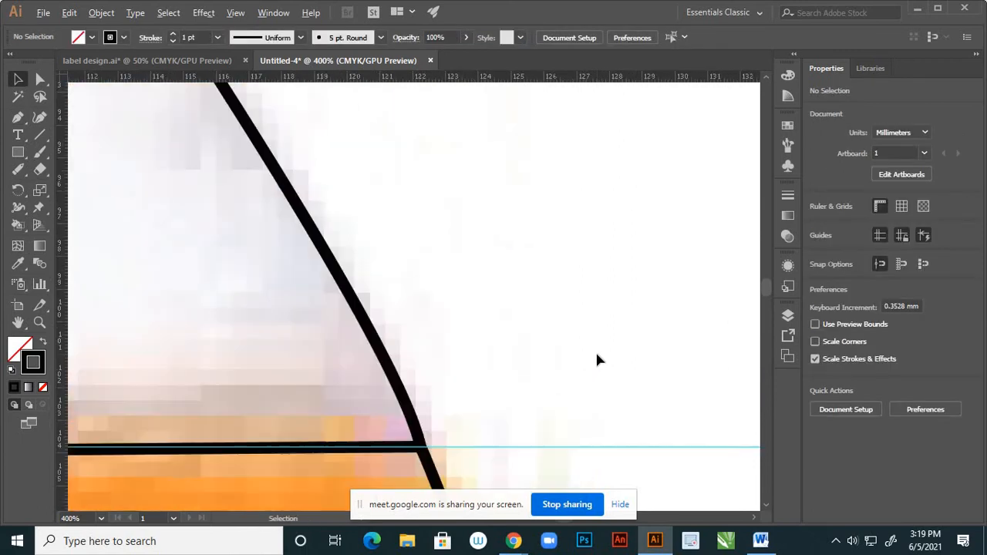
{"action": "scroll", "coordinate": [523, 367], "scroll_direction": "up", "scroll_amount": 2}
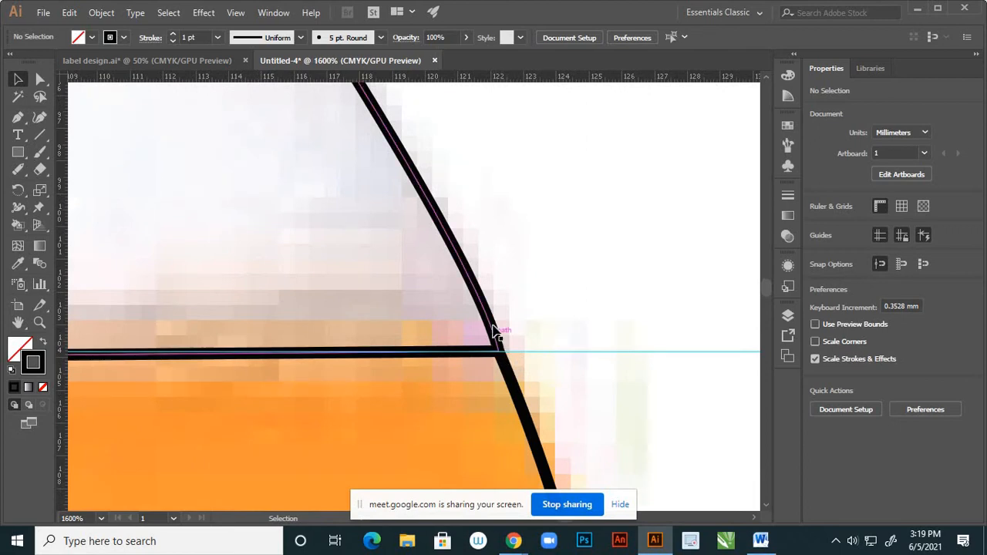
{"action": "key", "text": "a"}
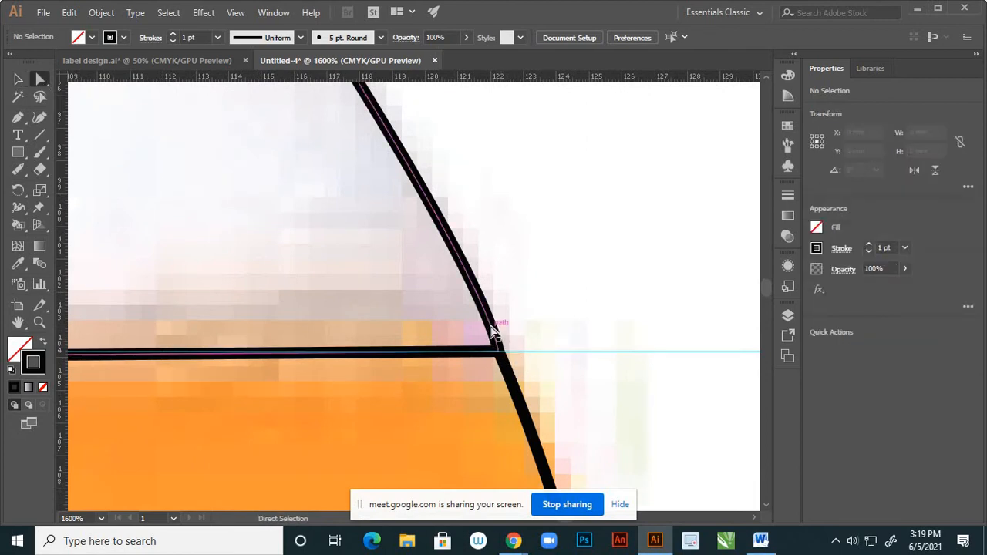
{"action": "left_click", "coordinate": [497, 352]}
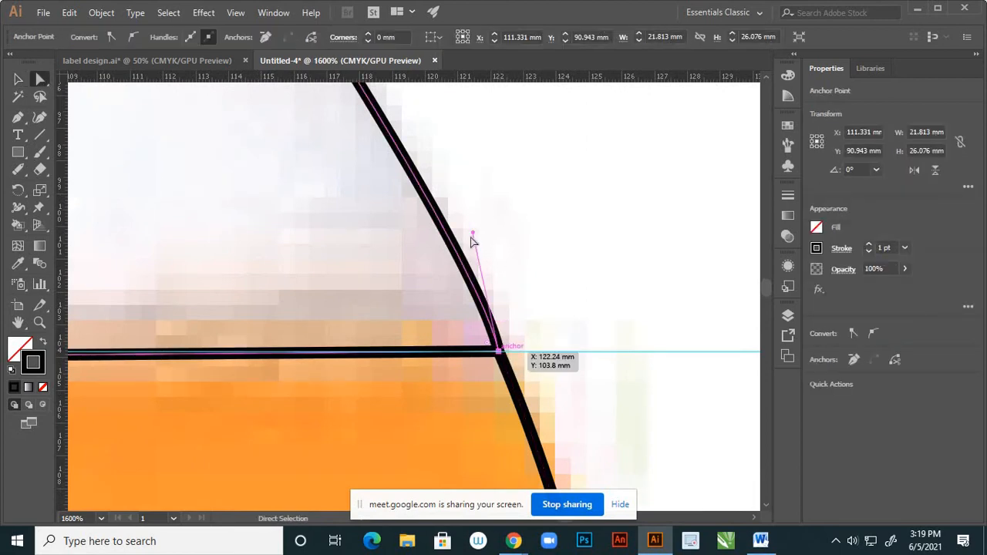
{"action": "left_click_drag", "start_coordinate": [472, 232], "coordinate": [459, 232]}
{"action": "left_click", "coordinate": [531, 288]}
{"action": "scroll", "coordinate": [531, 288], "scroll_direction": "down", "scroll_amount": 7}
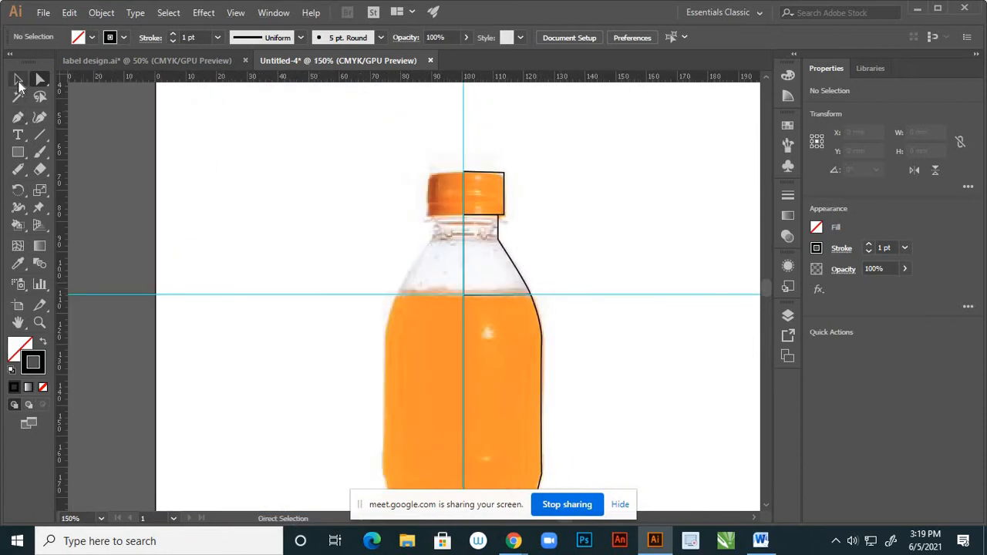
Select the neck outline and expand Layer 5 to list the objects it contains.
{"action": "left_click", "coordinate": [18, 79]}
{"action": "scroll", "coordinate": [475, 221], "scroll_direction": "down", "scroll_amount": 3}
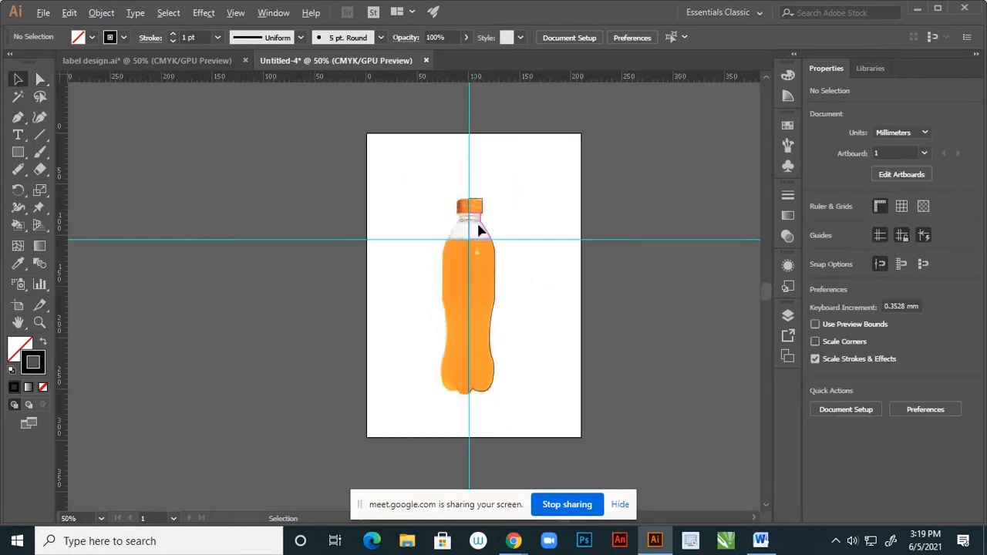
{"action": "scroll", "coordinate": [498, 321], "scroll_direction": "up", "scroll_amount": 1}
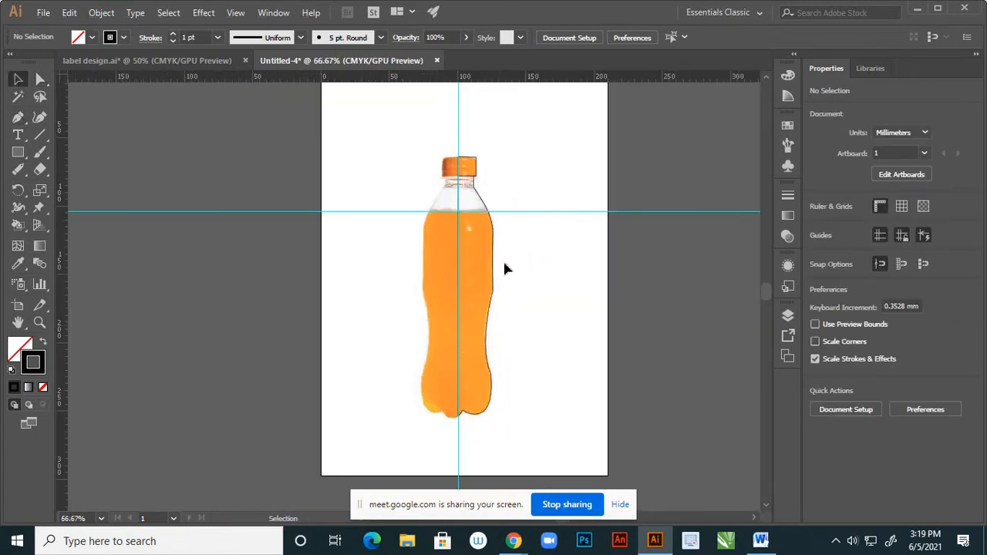
{"action": "left_click", "coordinate": [787, 315]}
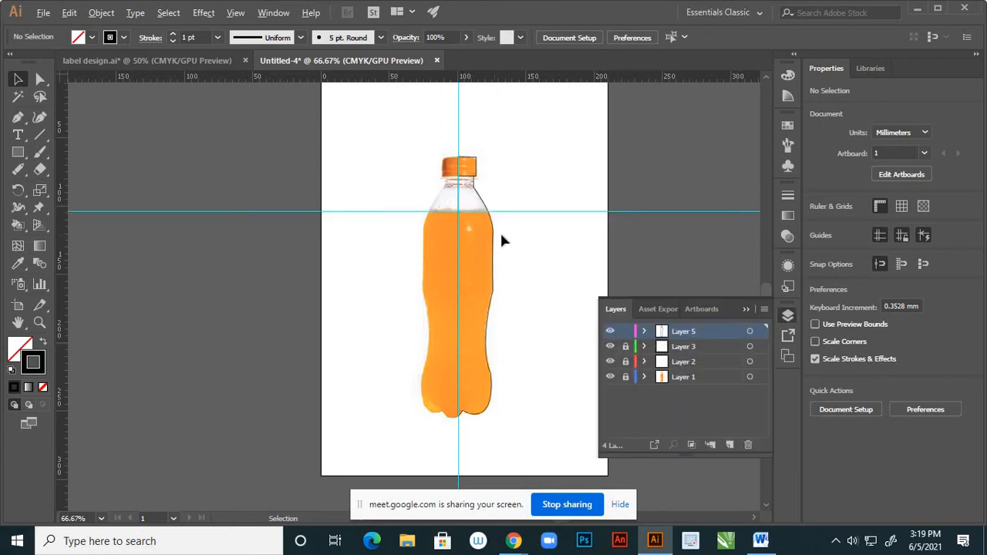
{"action": "scroll", "coordinate": [500, 241], "scroll_direction": "up", "scroll_amount": 2}
{"action": "left_click", "coordinate": [464, 168]}
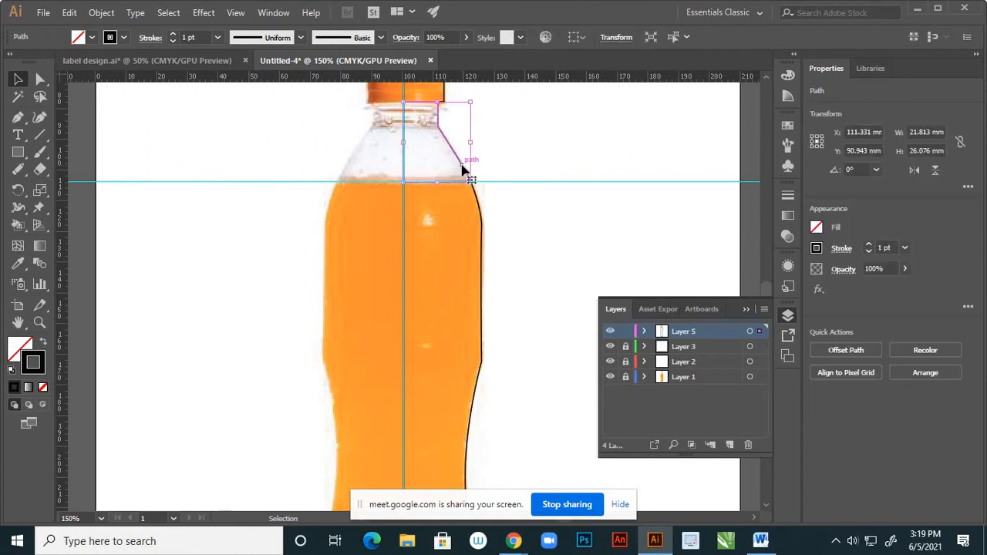
{"action": "scroll", "coordinate": [493, 185], "scroll_direction": "down", "scroll_amount": 2}
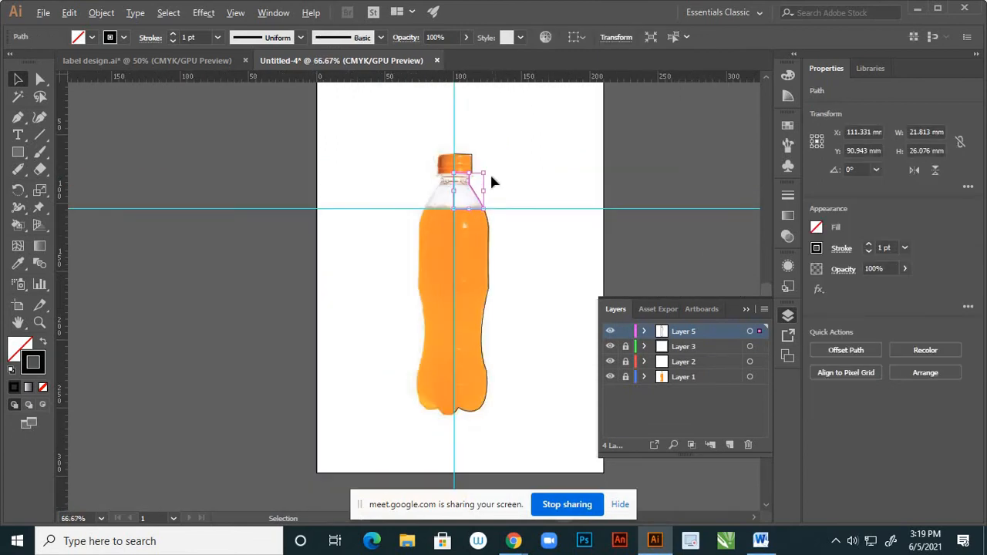
{"action": "scroll", "coordinate": [492, 185], "scroll_direction": "up", "scroll_amount": 2}
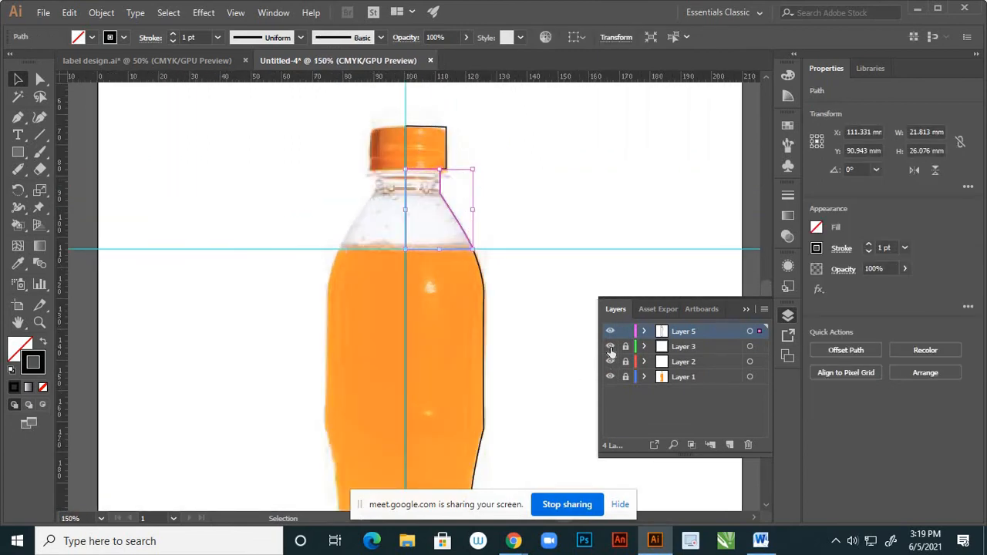
{"action": "left_click", "coordinate": [644, 331]}
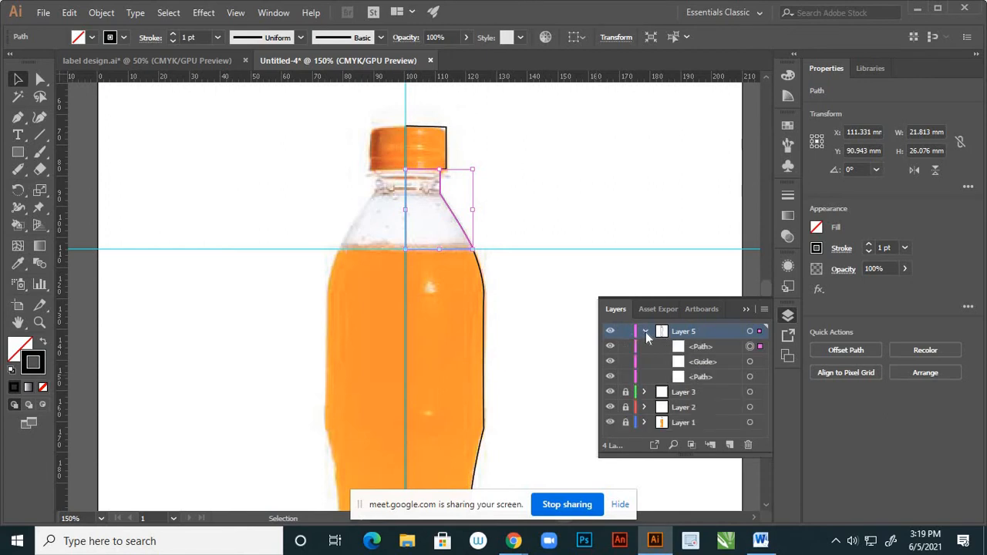
Hide the juice-level guide, the body outline and Layer 3 to identify which outline each entry holds.
{"action": "left_click", "coordinate": [610, 362]}
{"action": "left_click", "coordinate": [610, 361]}
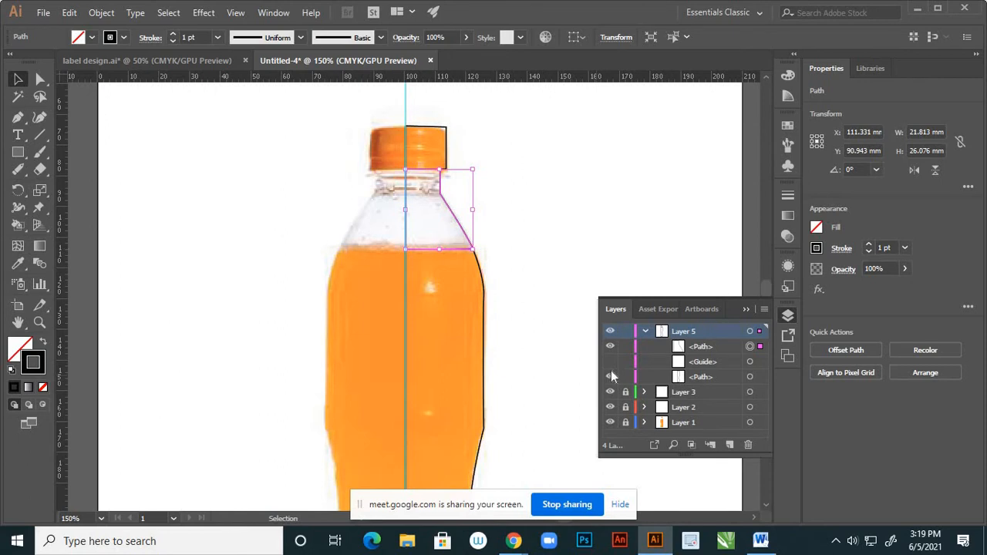
{"action": "left_click", "coordinate": [610, 377]}
{"action": "left_click", "coordinate": [611, 377]}
{"action": "left_click", "coordinate": [611, 377]}
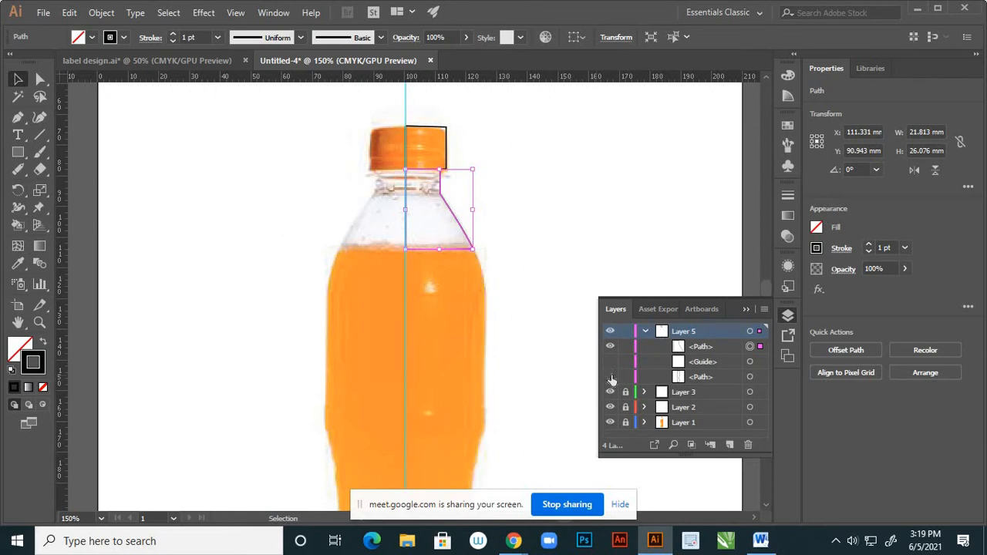
{"action": "left_click", "coordinate": [610, 393]}
Toggle the neck outline and all of Layer 5 off and on, and show the guide and body outline again.
{"action": "left_click", "coordinate": [610, 347]}
{"action": "left_click", "coordinate": [611, 347]}
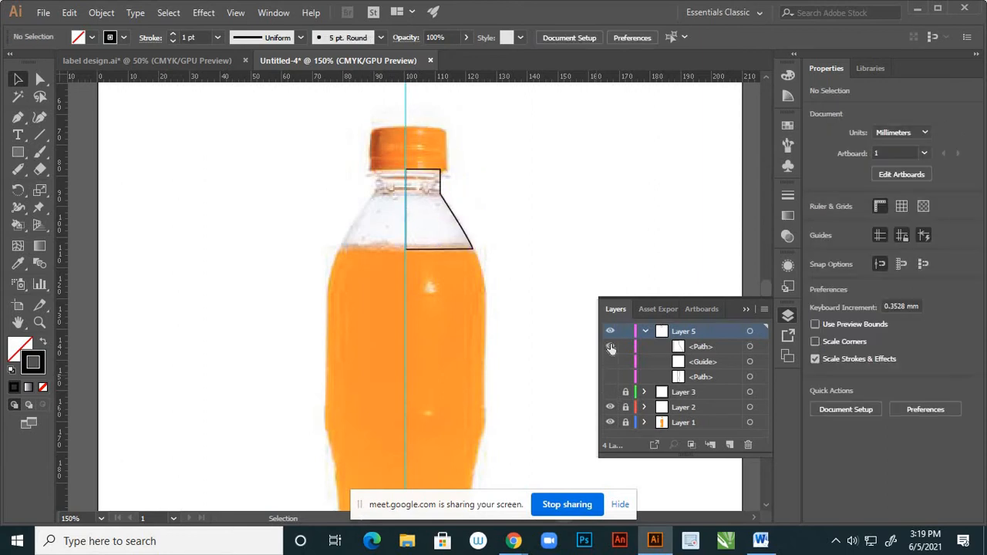
{"action": "left_click", "coordinate": [611, 330]}
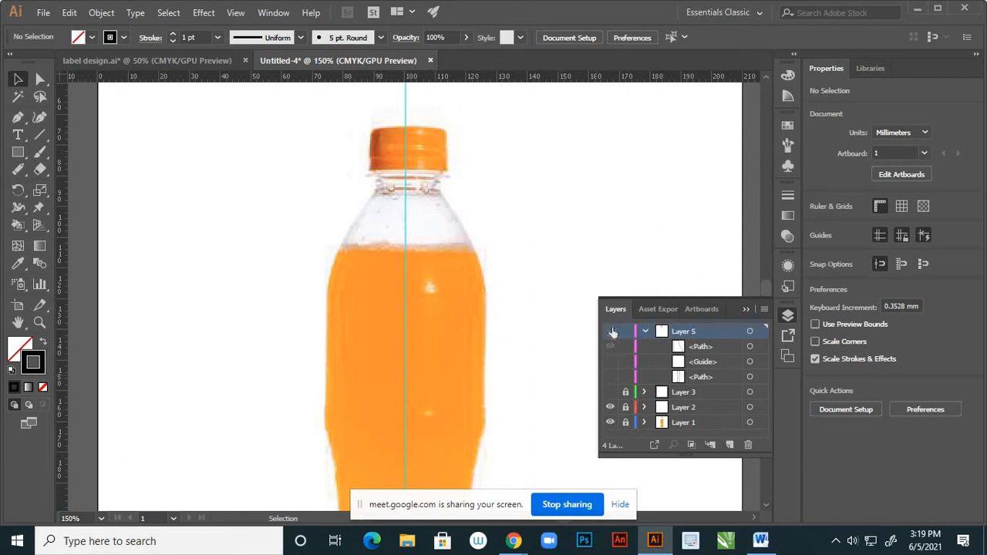
{"action": "left_click", "coordinate": [611, 330]}
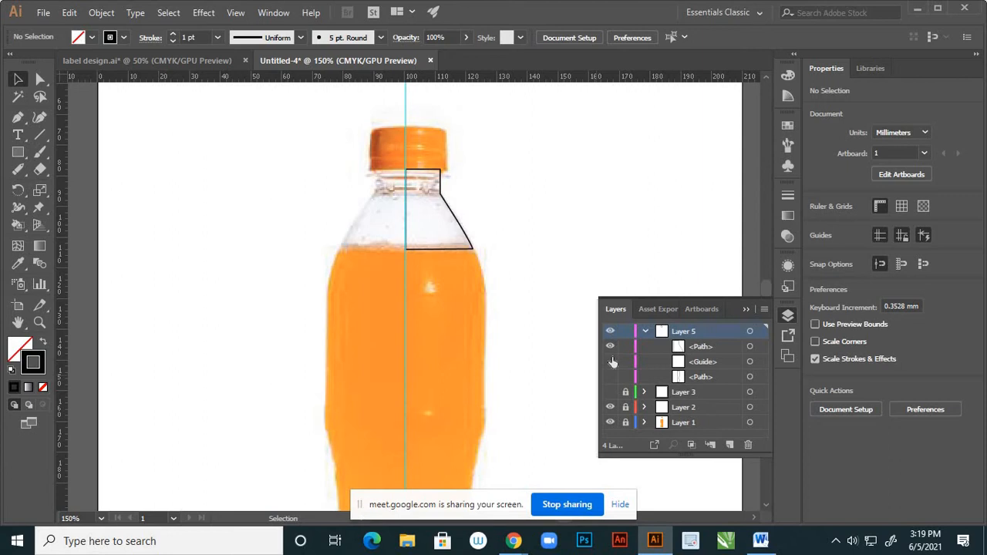
{"action": "left_click", "coordinate": [610, 362]}
{"action": "left_click", "coordinate": [610, 377]}
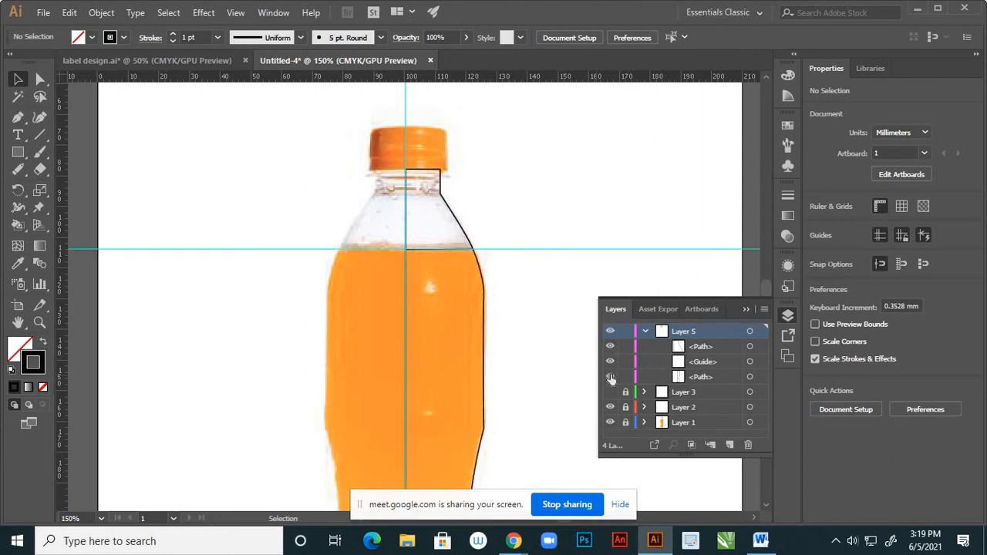
Delete the horizontal guide at the juice level.
{"action": "left_click_drag", "start_coordinate": [554, 280], "coordinate": [554, 281]}
{"action": "left_click", "coordinate": [554, 281]}
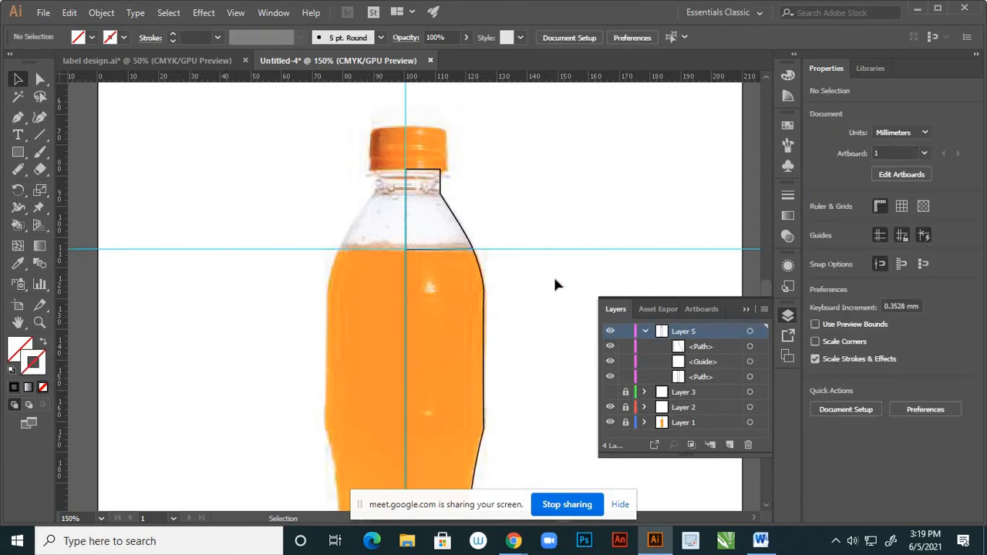
{"action": "left_click_drag", "start_coordinate": [549, 240], "coordinate": [560, 259]}
{"action": "key", "text": "Delete"}
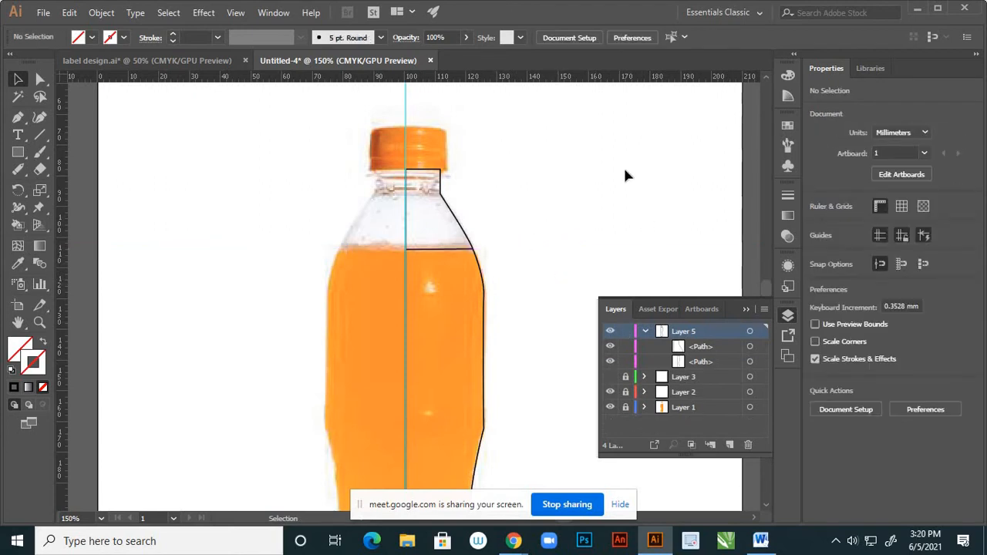
Save the document to the Desktop as "3d bottle" in Adobe Illustrator format, with Illustrator CC compatibility.
{"action": "key", "text": "a"}
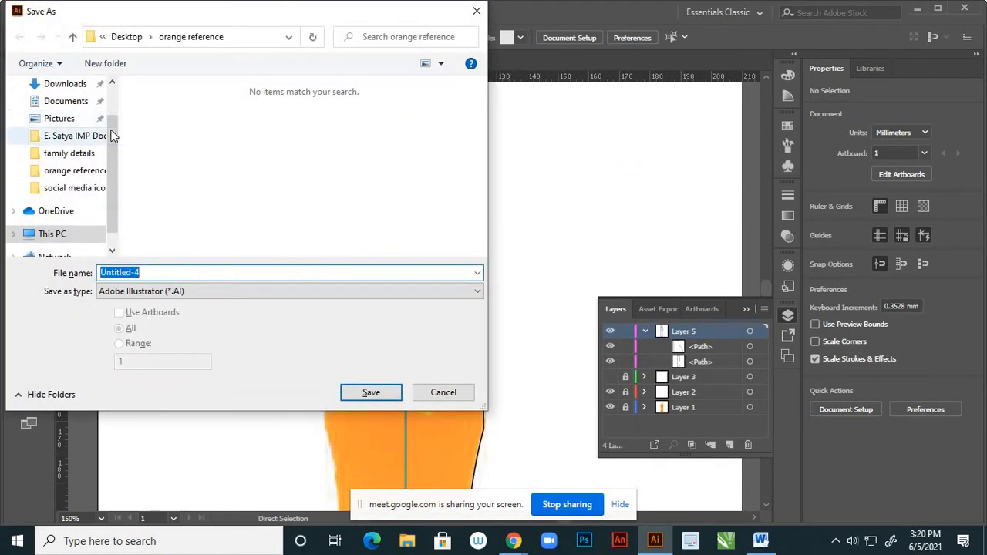
{"action": "scroll", "coordinate": [112, 136], "scroll_direction": "up", "scroll_amount": 3}
{"action": "left_click", "coordinate": [59, 112]}
{"action": "left_click", "coordinate": [152, 273]}
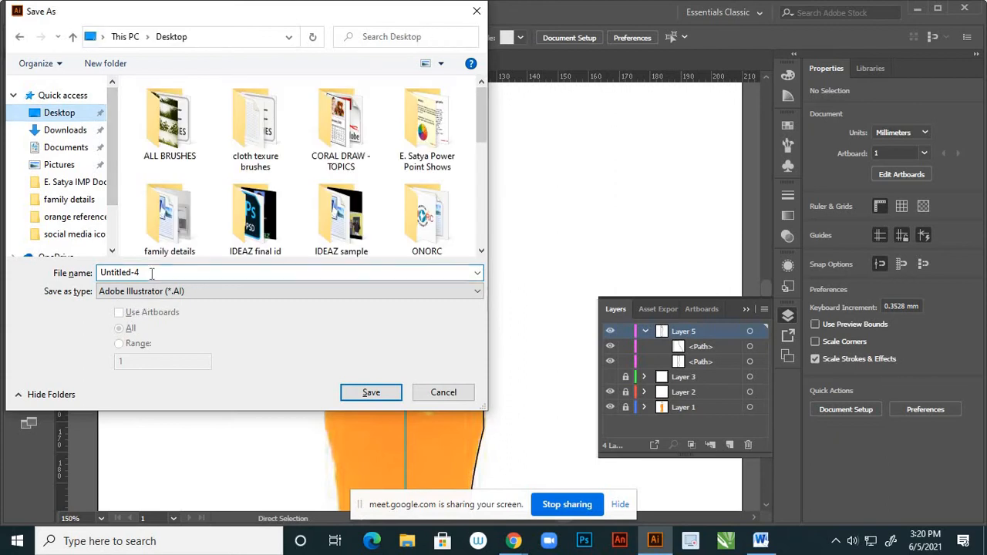
{"action": "left_click_drag", "start_coordinate": [152, 274], "coordinate": [108, 266]}
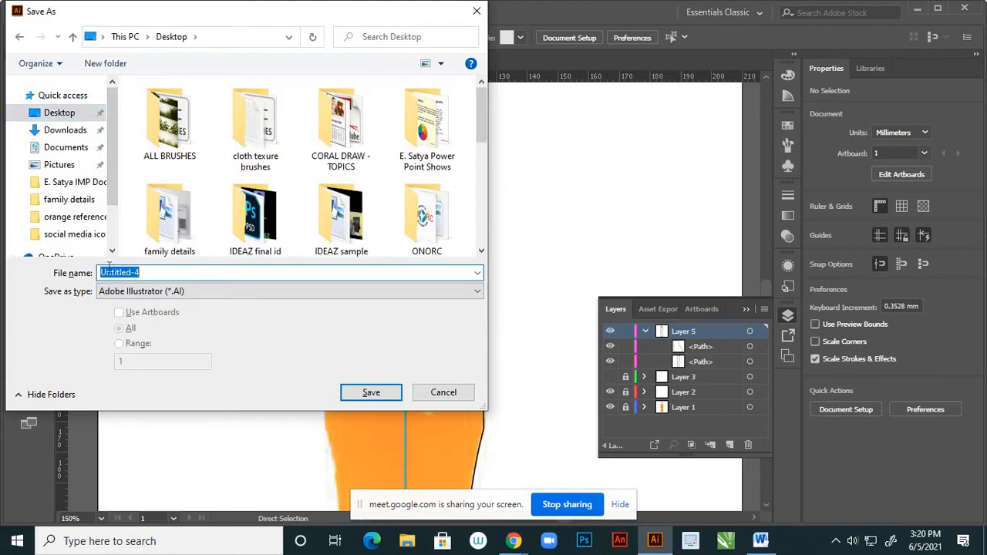
{"action": "type", "text": "3d bottle"}
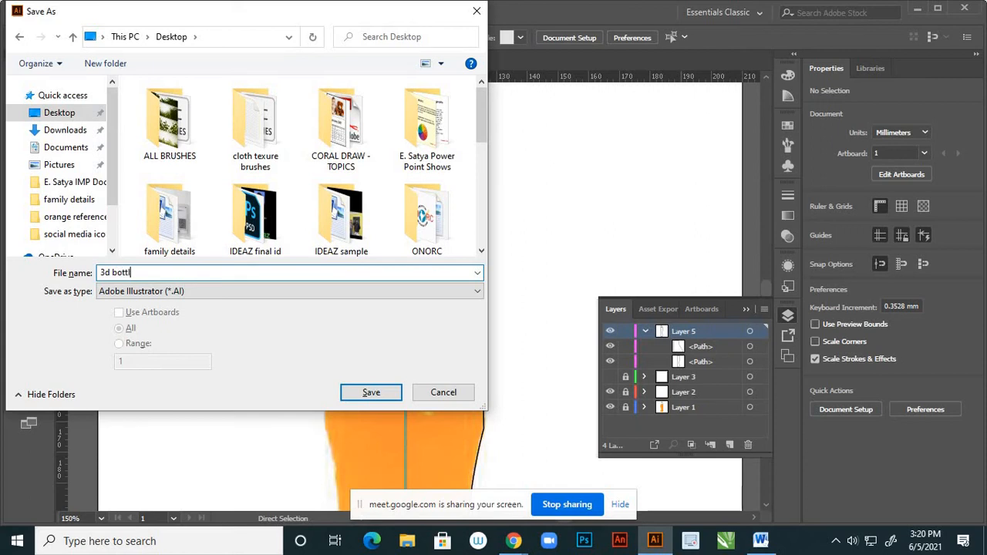
{"action": "left_click", "coordinate": [348, 392]}
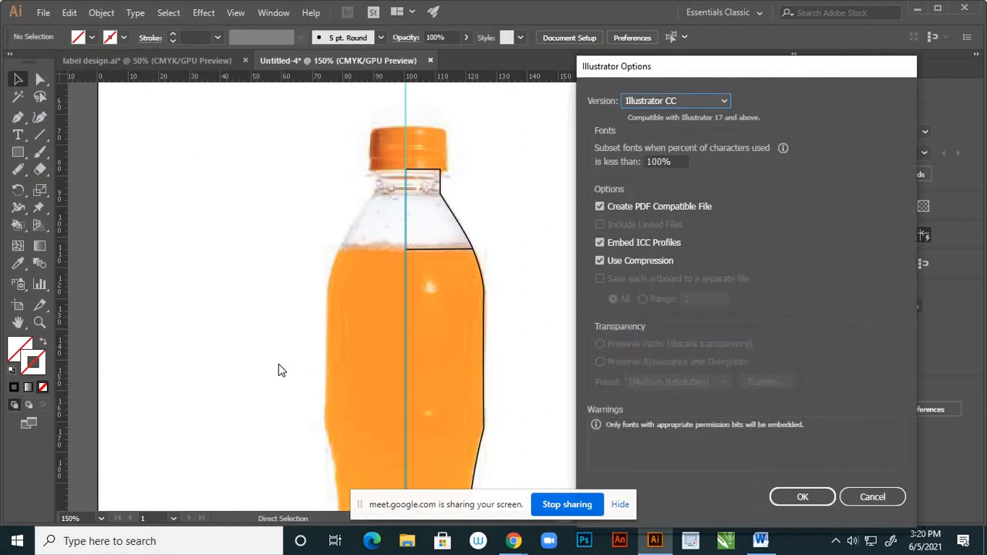
{"action": "left_click", "coordinate": [804, 498]}
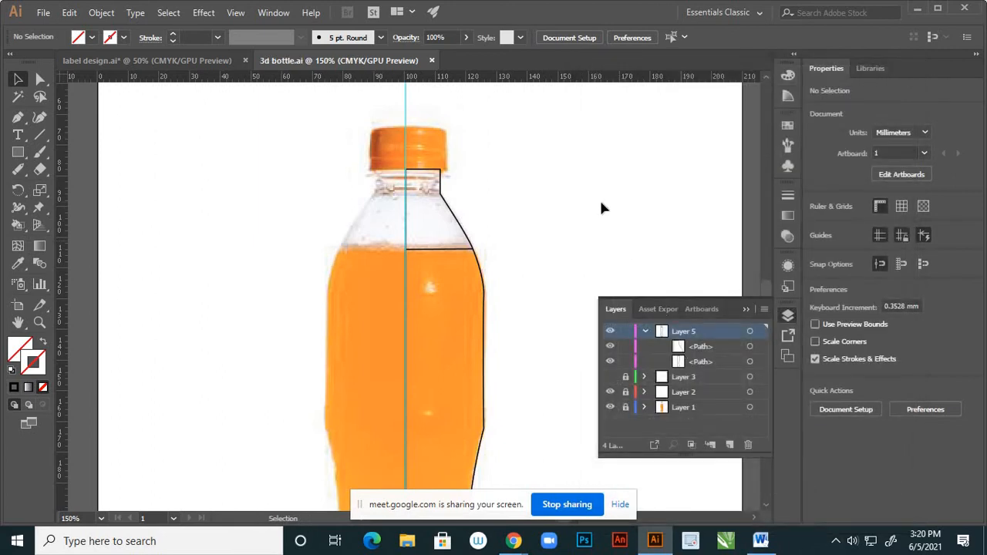
Check and collapse Layer 5, and make the cap outline's Layer 3 visible and unlocked.
{"action": "left_click", "coordinate": [748, 332]}
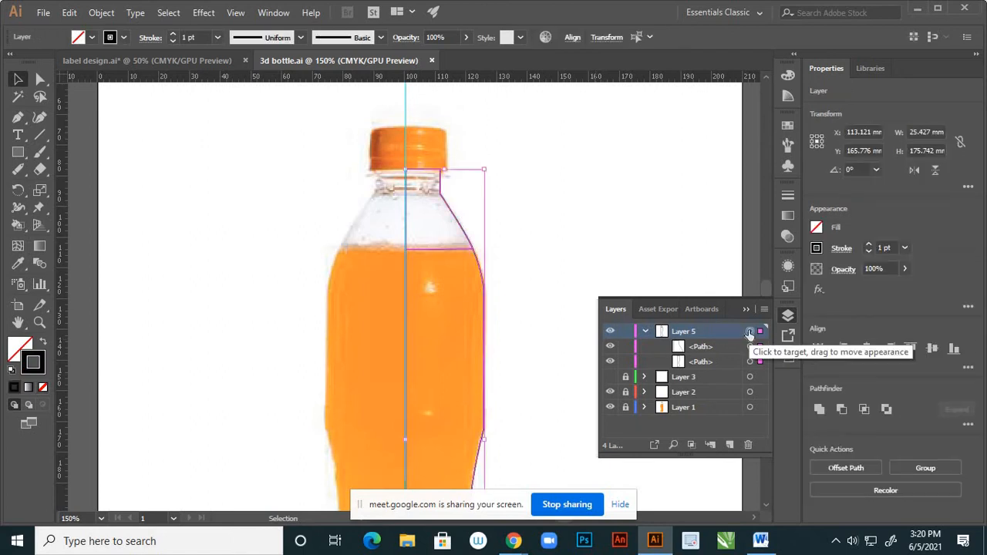
{"action": "left_click", "coordinate": [689, 256]}
{"action": "left_click", "coordinate": [644, 330]}
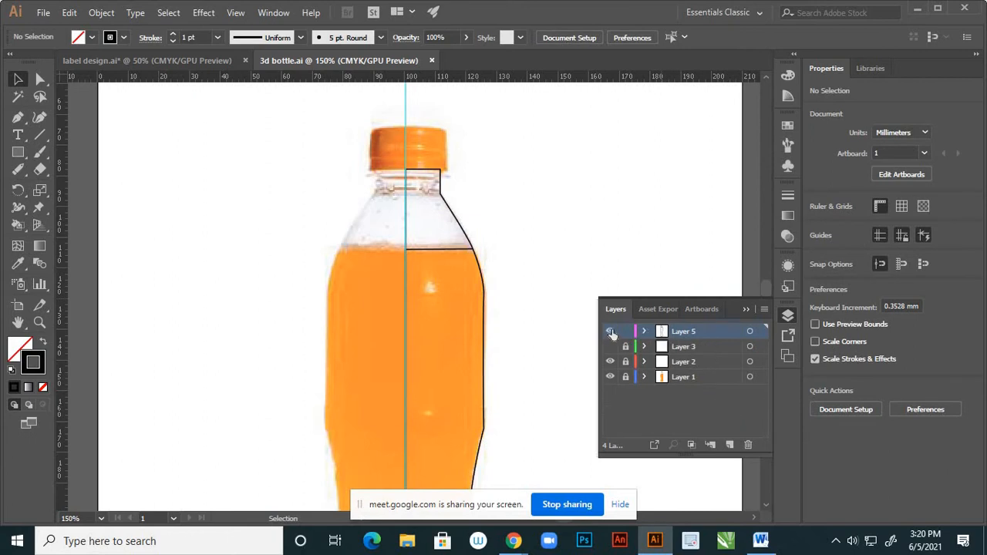
{"action": "left_click", "coordinate": [610, 331]}
{"action": "left_click", "coordinate": [610, 331]}
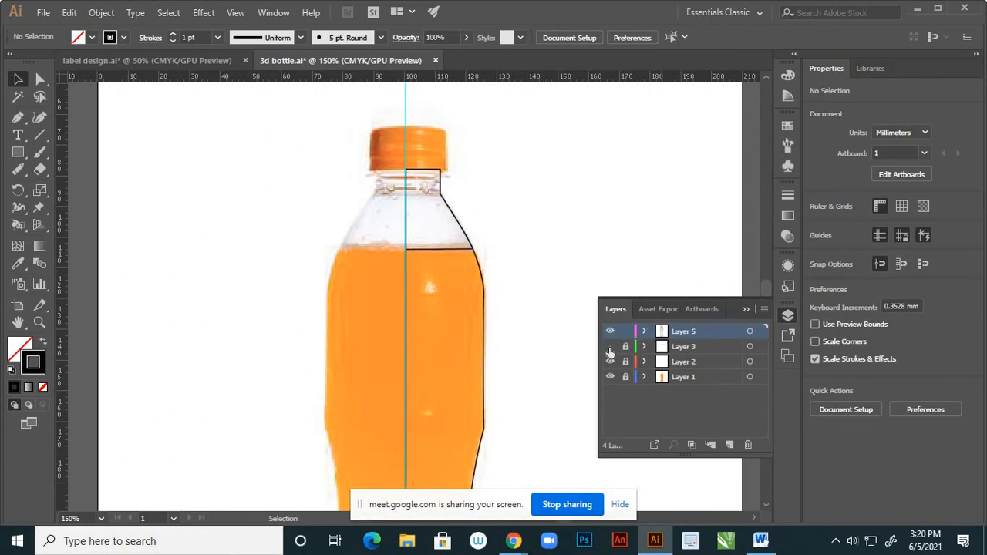
{"action": "left_click", "coordinate": [610, 351]}
{"action": "left_click", "coordinate": [610, 348]}
{"action": "left_click", "coordinate": [609, 348]}
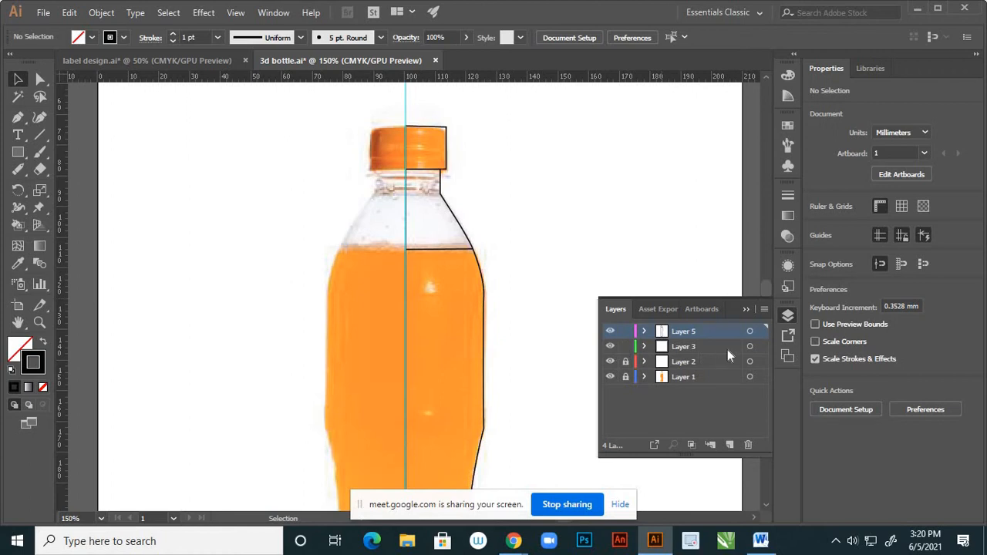
Try deleting the contents of Layer 3, including the cap outline, and undo the deletion.
{"action": "left_click", "coordinate": [750, 350]}
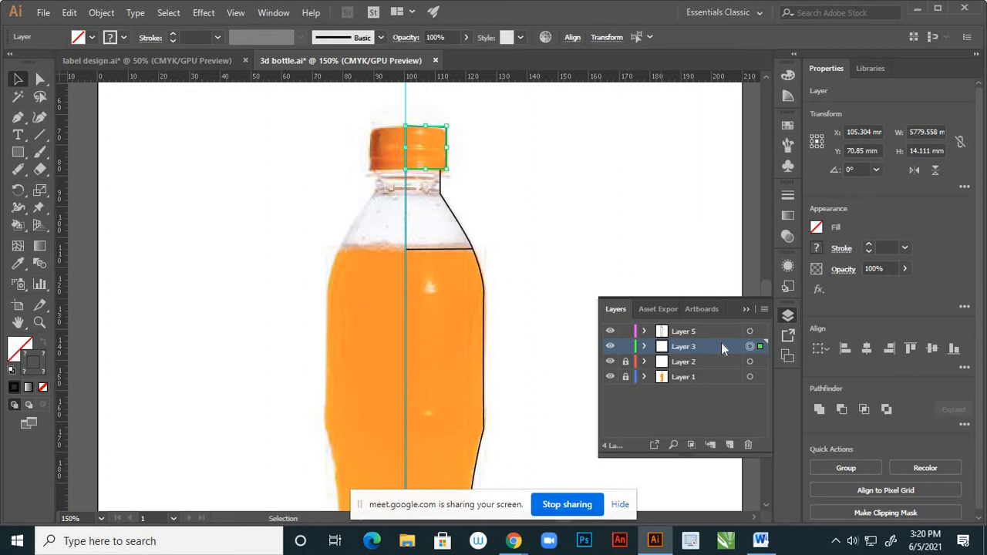
{"action": "key", "text": "Delete"}
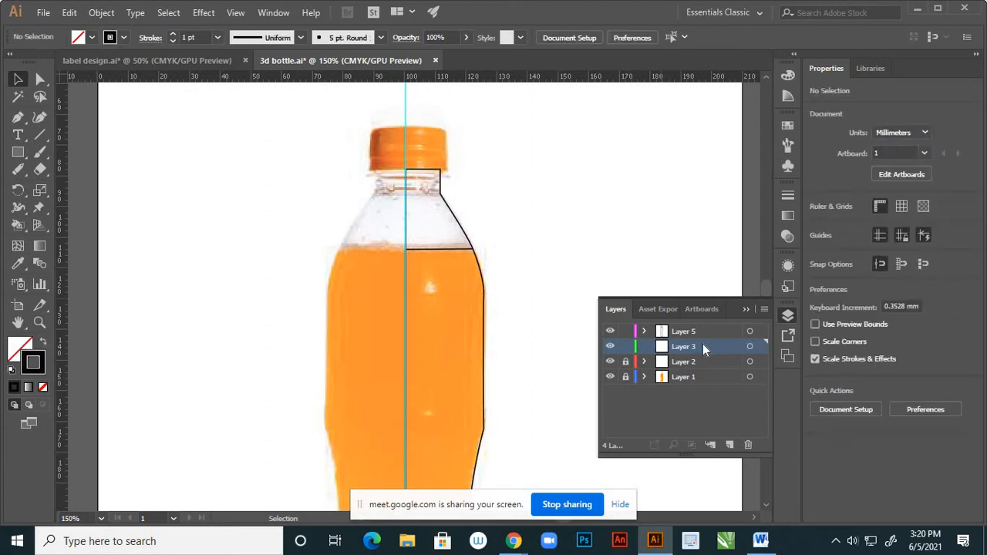
{"action": "left_click", "coordinate": [645, 331]}
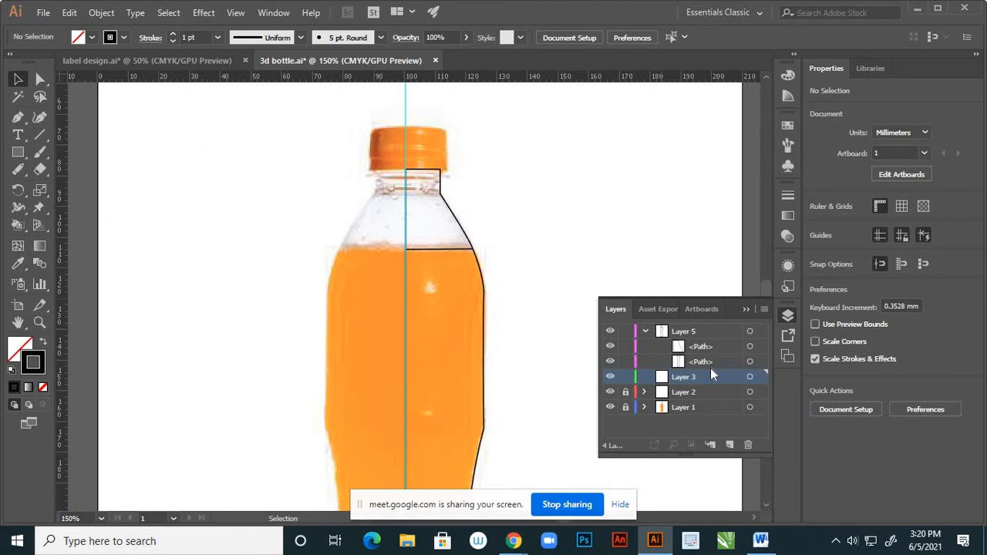
{"action": "key", "text": "ctrl+z"}
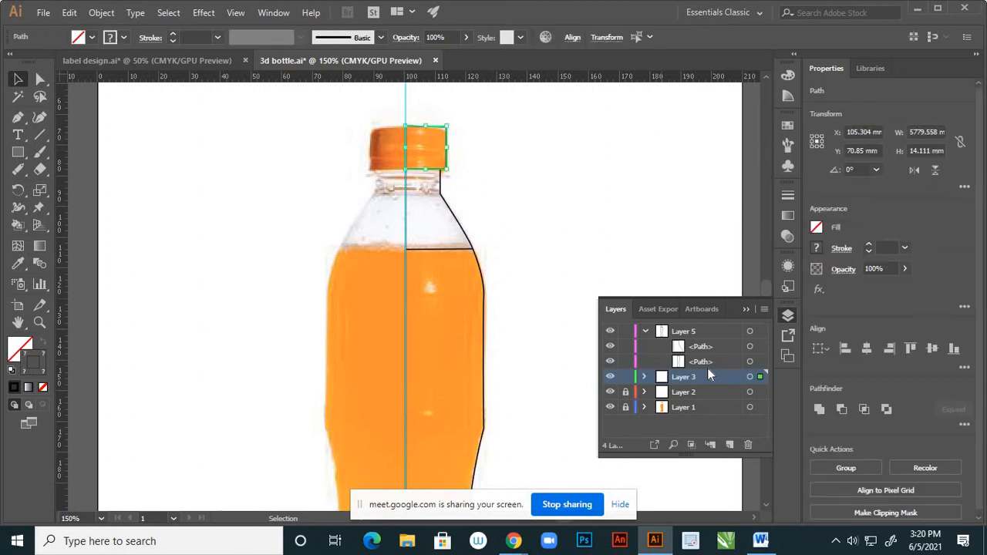
{"action": "left_click", "coordinate": [645, 331]}
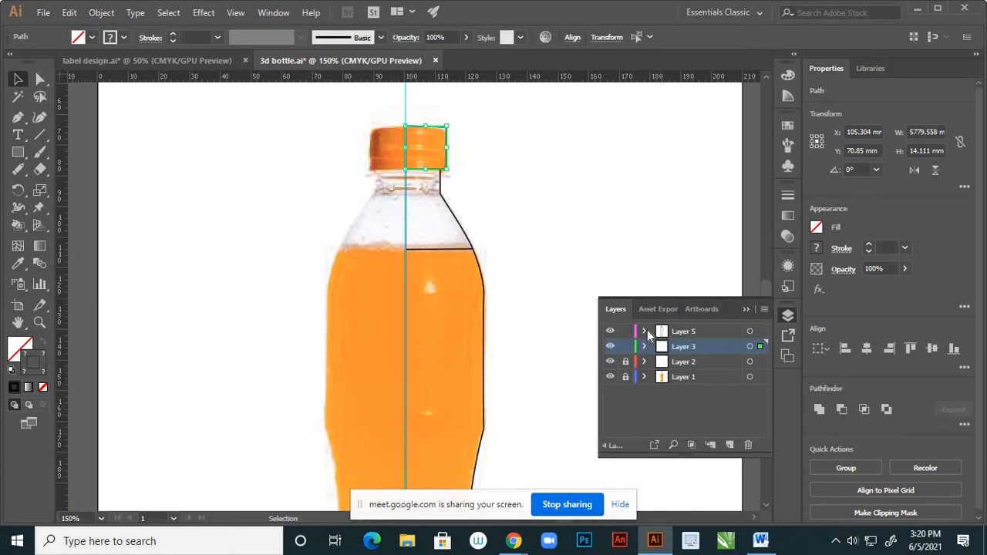
Check the contents of Layer 3 and Layer 5 by switching each layer's visibility off and on.
{"action": "left_click", "coordinate": [611, 347]}
{"action": "left_click", "coordinate": [611, 347]}
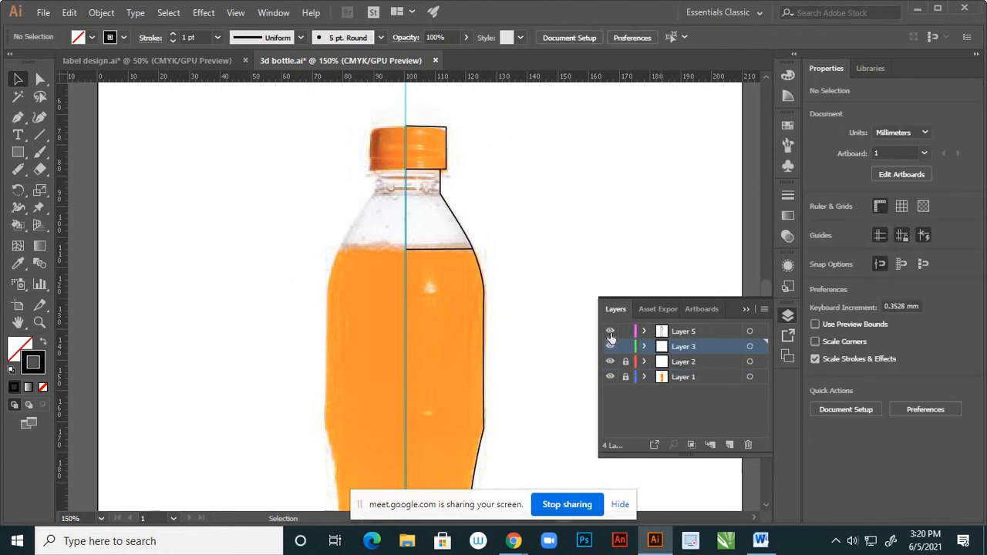
{"action": "left_click", "coordinate": [610, 332]}
{"action": "left_click", "coordinate": [610, 333]}
{"action": "left_click", "coordinate": [746, 310]}
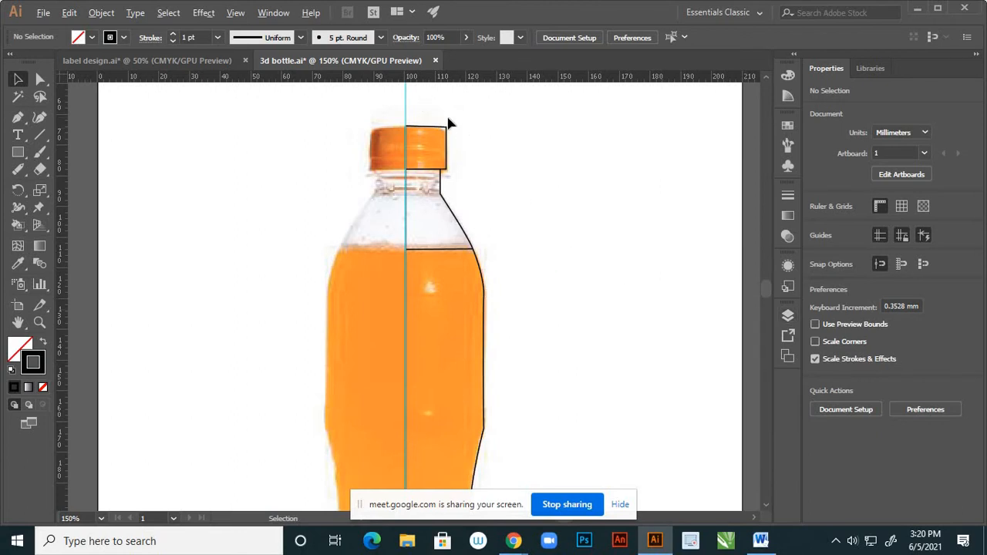
Lower the cap outline's upper anchor point on the centre guide slightly, to a Y position of about 63.94 mm.
{"action": "scroll", "coordinate": [448, 123], "scroll_direction": "up", "scroll_amount": 6}
{"action": "left_click", "coordinate": [409, 164]}
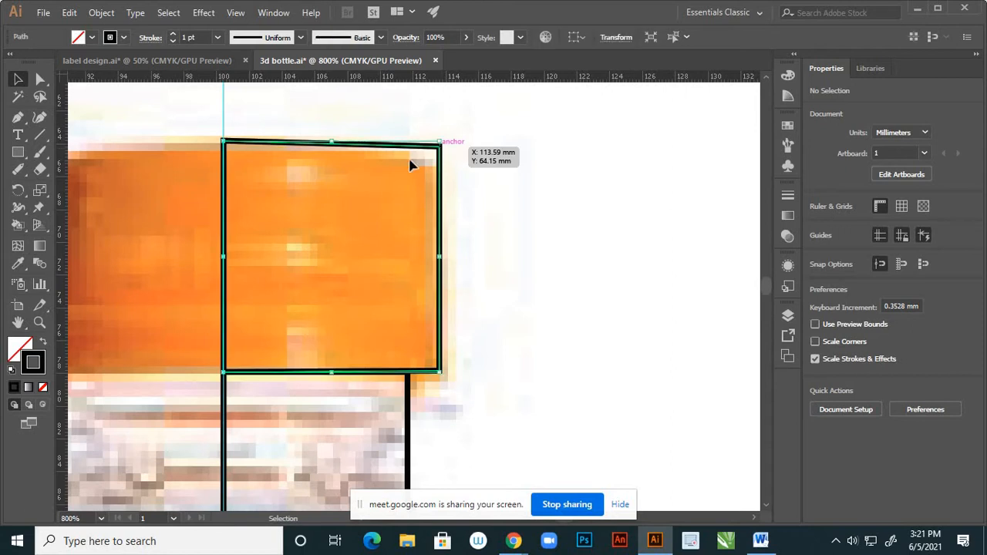
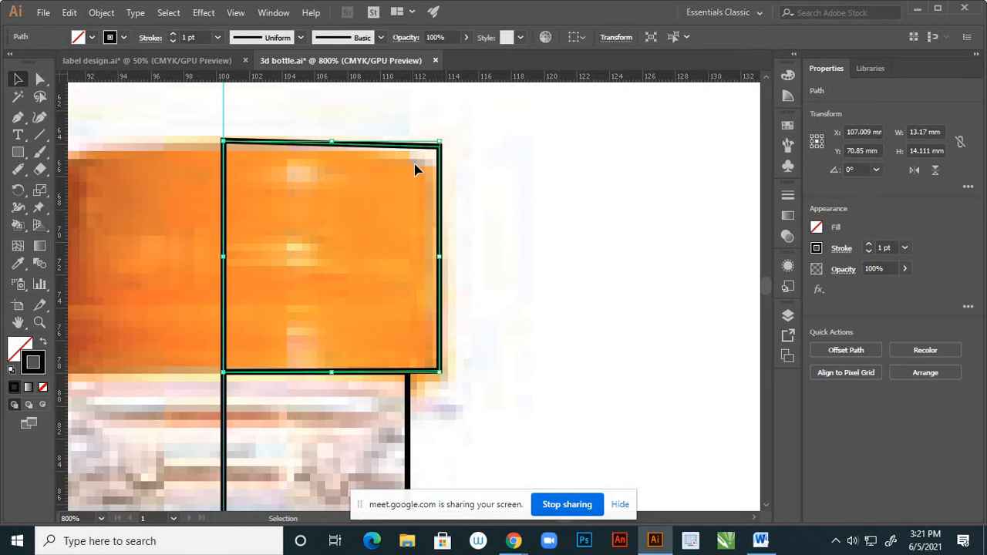
{"action": "left_click", "coordinate": [41, 81]}
{"action": "scroll", "coordinate": [428, 141], "scroll_direction": "up", "scroll_amount": 1}
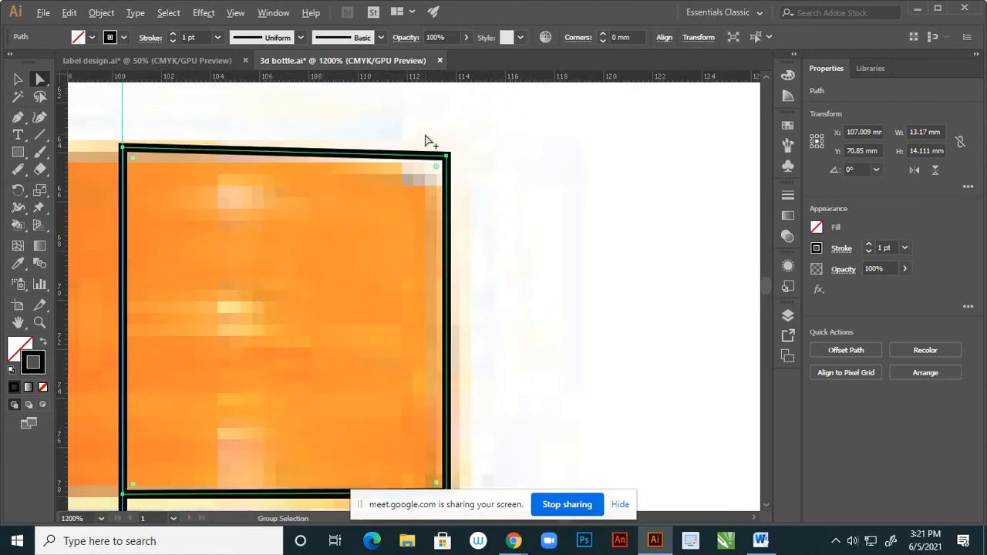
{"action": "scroll", "coordinate": [401, 158], "scroll_direction": "down", "scroll_amount": 1}
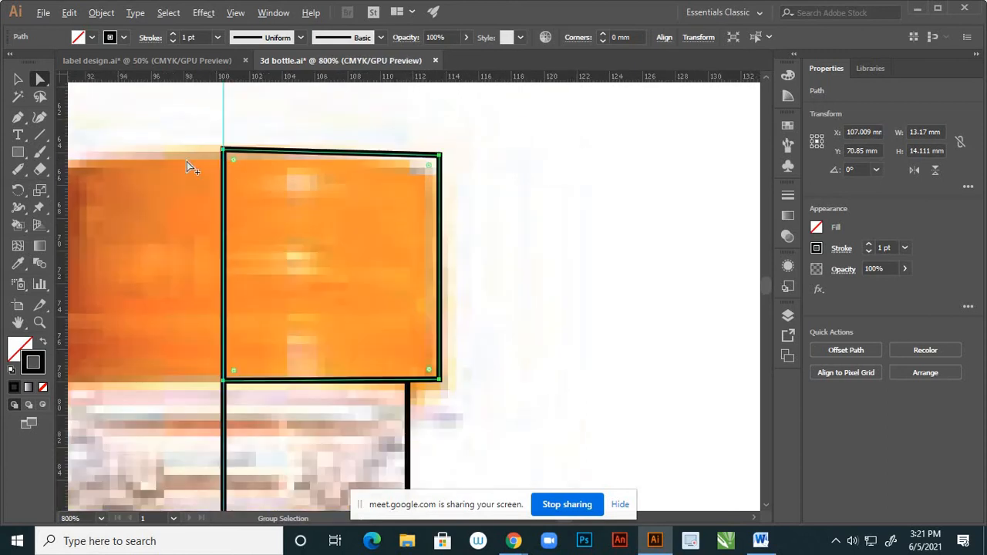
{"action": "scroll", "coordinate": [221, 148], "scroll_direction": "up", "scroll_amount": 1}
{"action": "left_click", "coordinate": [227, 155]}
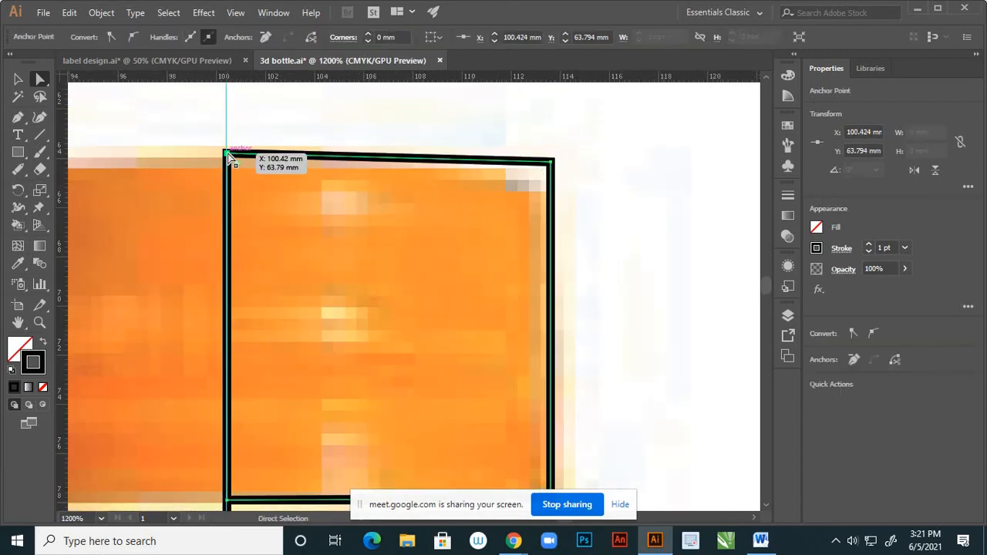
{"action": "left_click_drag", "start_coordinate": [228, 156], "coordinate": [229, 160]}
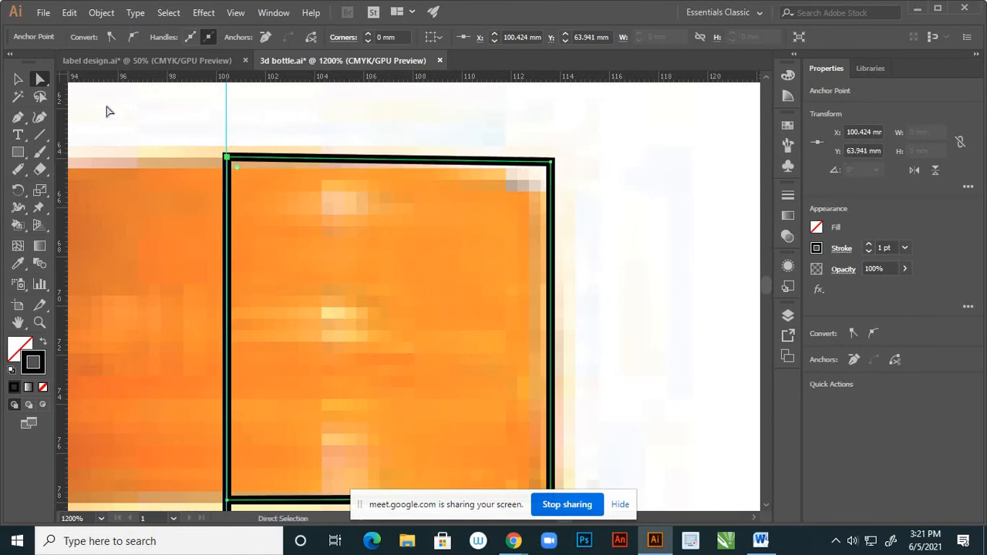
{"action": "left_click", "coordinate": [206, 140]}
Round the two outer corners of the cap outline to a radius of about 2.57 mm.
{"action": "left_click", "coordinate": [18, 80]}
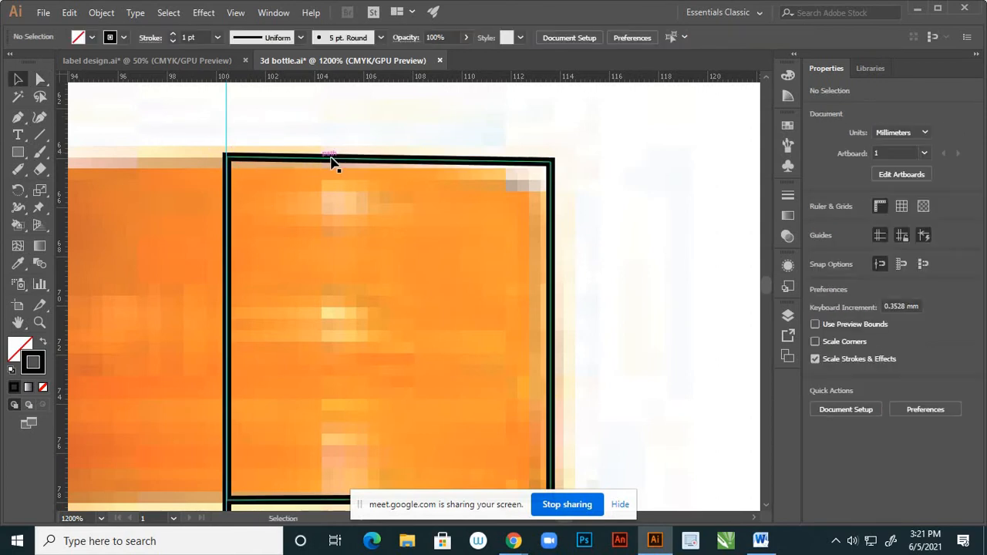
{"action": "left_click", "coordinate": [339, 159]}
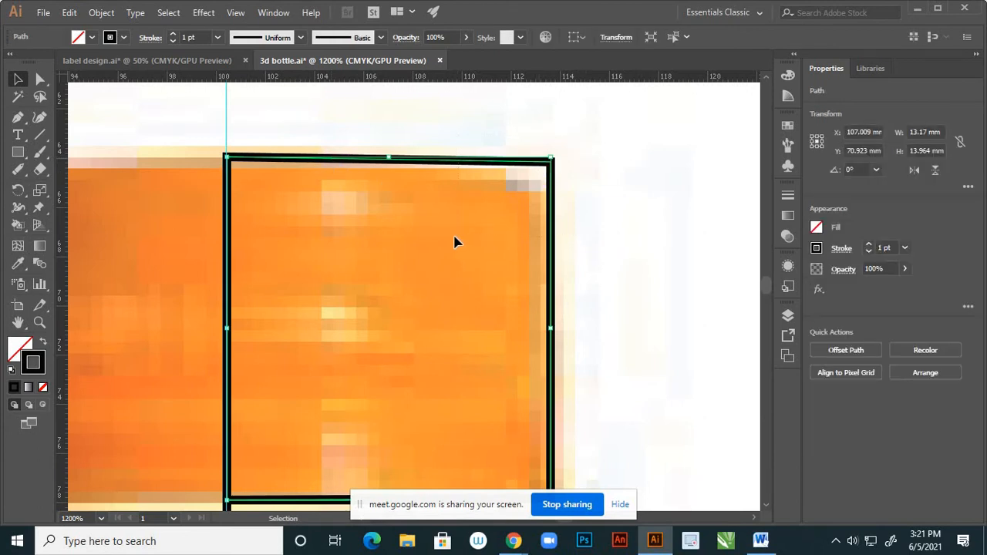
{"action": "left_click", "coordinate": [216, 163]}
{"action": "left_click", "coordinate": [252, 159]}
{"action": "left_click", "coordinate": [40, 78]}
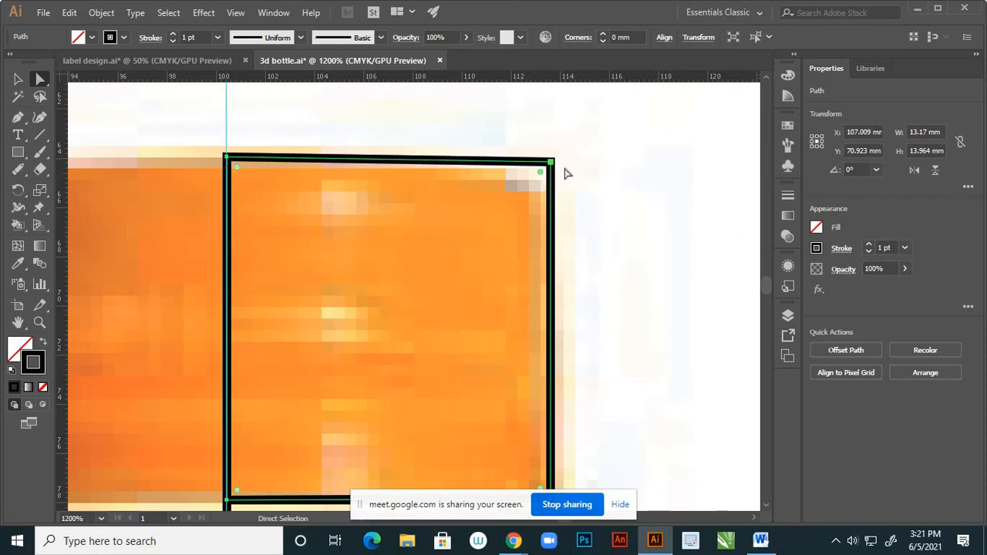
{"action": "scroll", "coordinate": [551, 170], "scroll_direction": "down", "scroll_amount": 1}
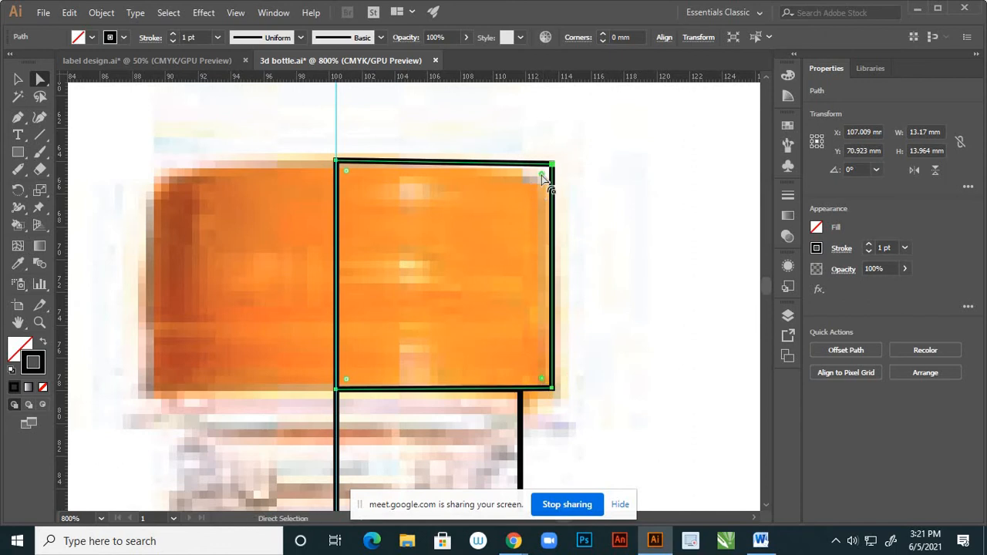
{"action": "left_click_drag", "start_coordinate": [543, 178], "coordinate": [503, 199]}
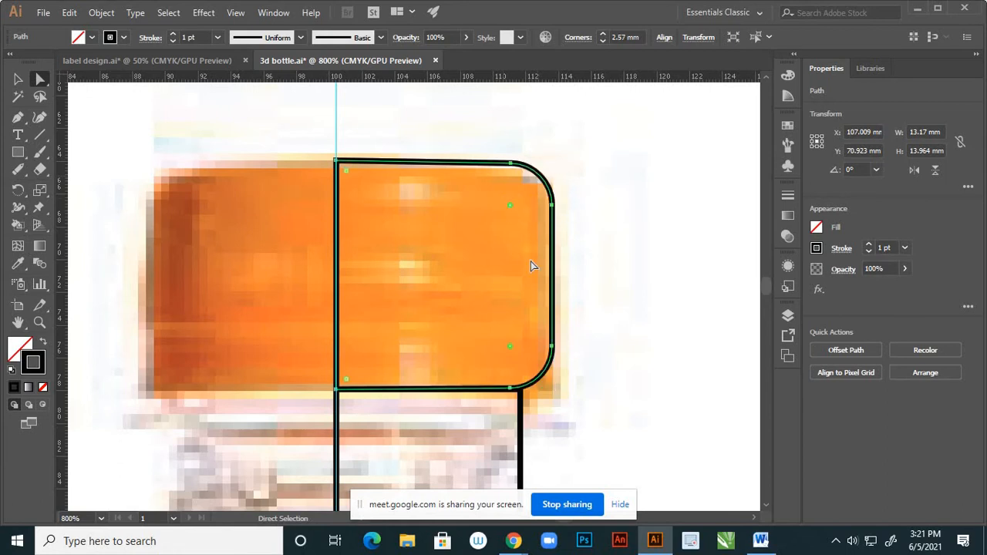
{"action": "left_click", "coordinate": [568, 278]}
Fill the cap outline with the orange sampled from the bottle cap in the photo, and deselect it.
{"action": "scroll", "coordinate": [447, 268], "scroll_direction": "down", "scroll_amount": 2}
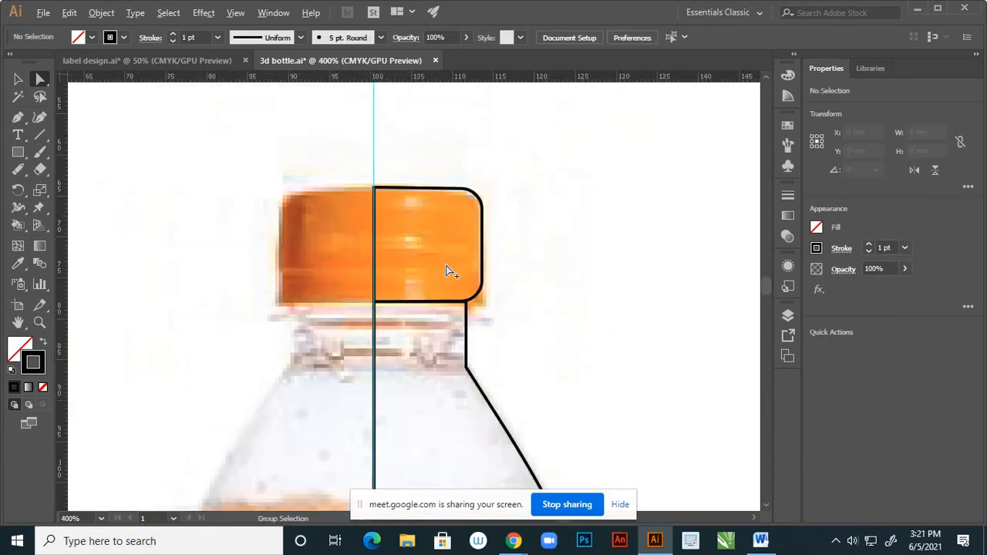
{"action": "scroll", "coordinate": [463, 275], "scroll_direction": "down", "scroll_amount": 2}
{"action": "scroll", "coordinate": [468, 304], "scroll_direction": "up", "scroll_amount": 1}
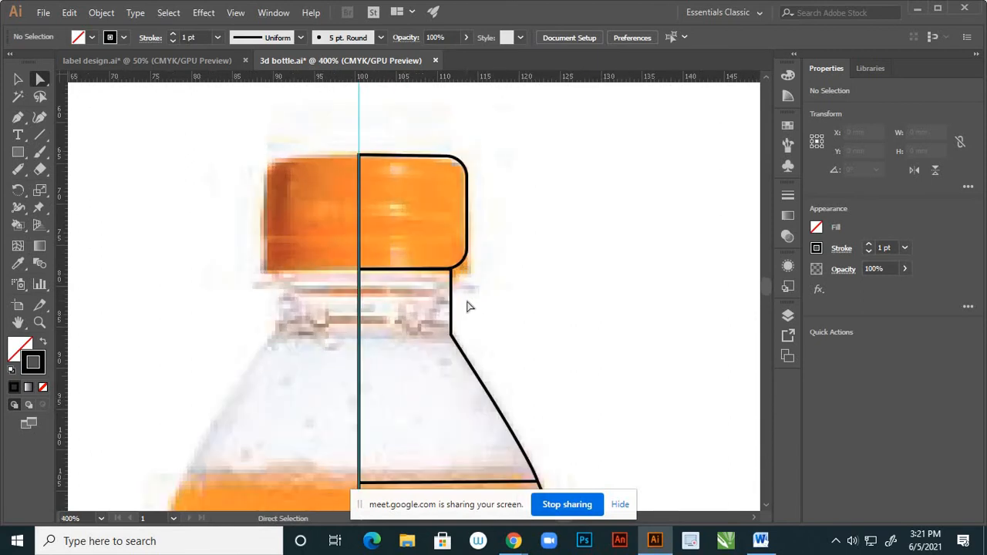
{"action": "scroll", "coordinate": [466, 236], "scroll_direction": "down", "scroll_amount": 2}
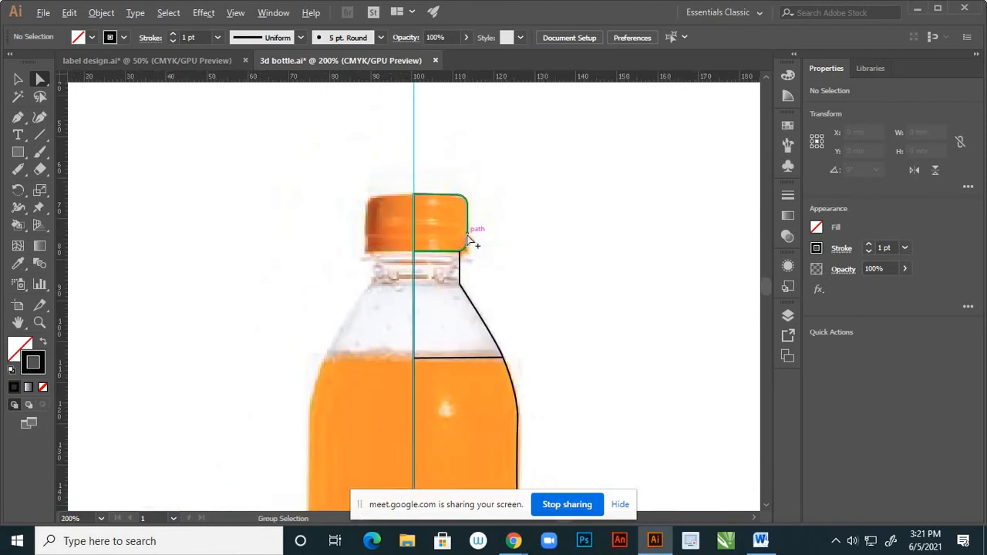
{"action": "left_click", "coordinate": [18, 78]}
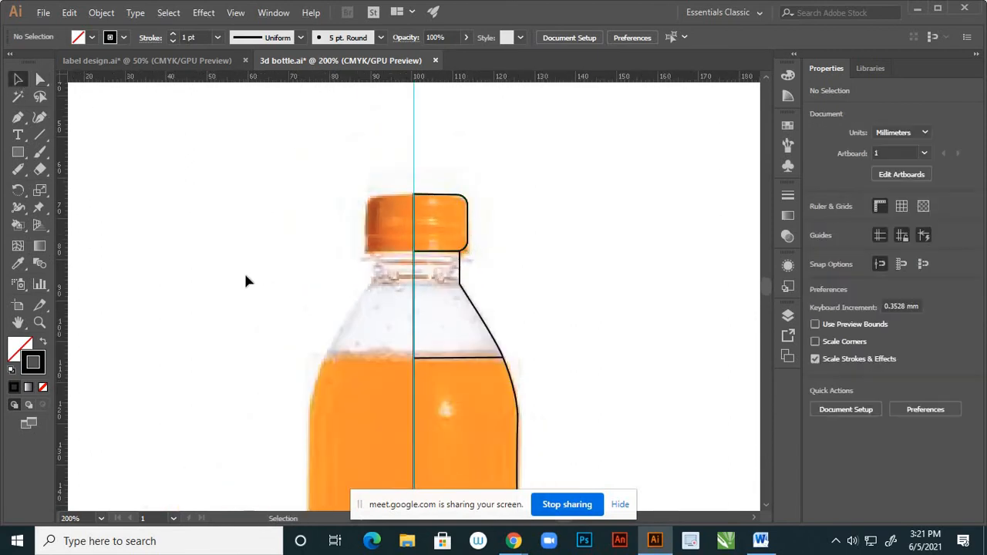
{"action": "left_click", "coordinate": [467, 244]}
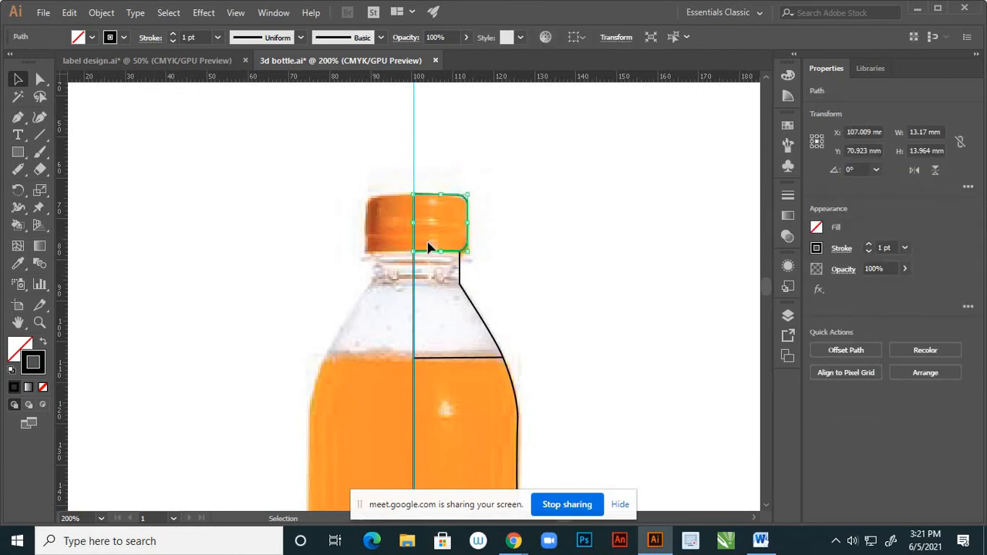
{"action": "key", "text": "i"}
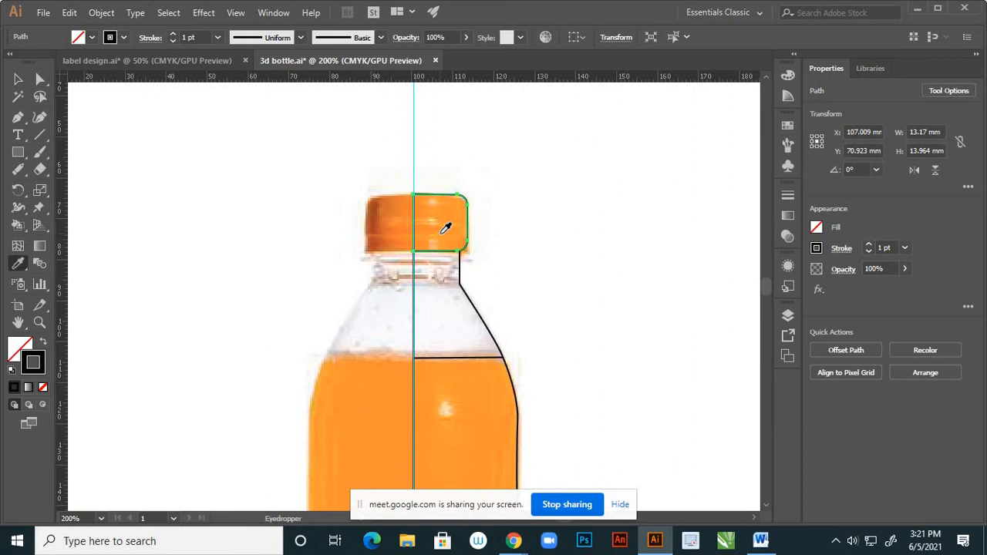
{"action": "left_click", "coordinate": [444, 229]}
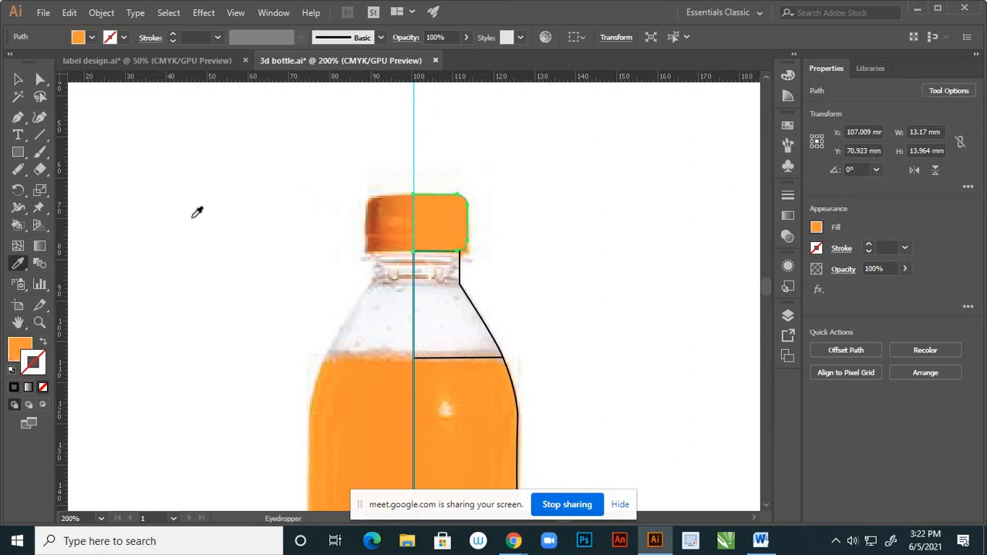
{"action": "left_click", "coordinate": [18, 79]}
{"action": "left_click", "coordinate": [203, 248]}
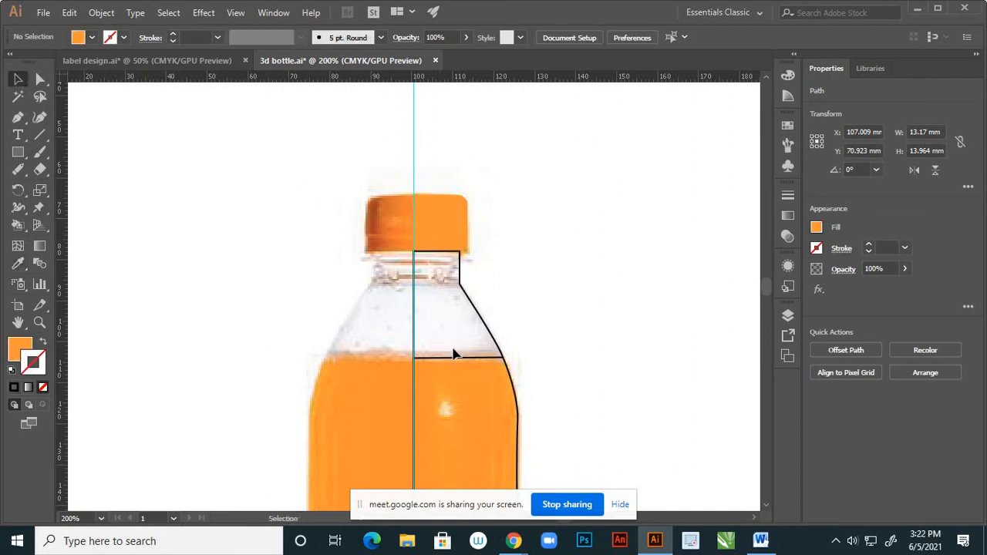
Fill the neck outline with the pale colour sampled from the clear part of the bottle, and change the fill to light blue E4F1F9.
{"action": "left_click", "coordinate": [488, 326]}
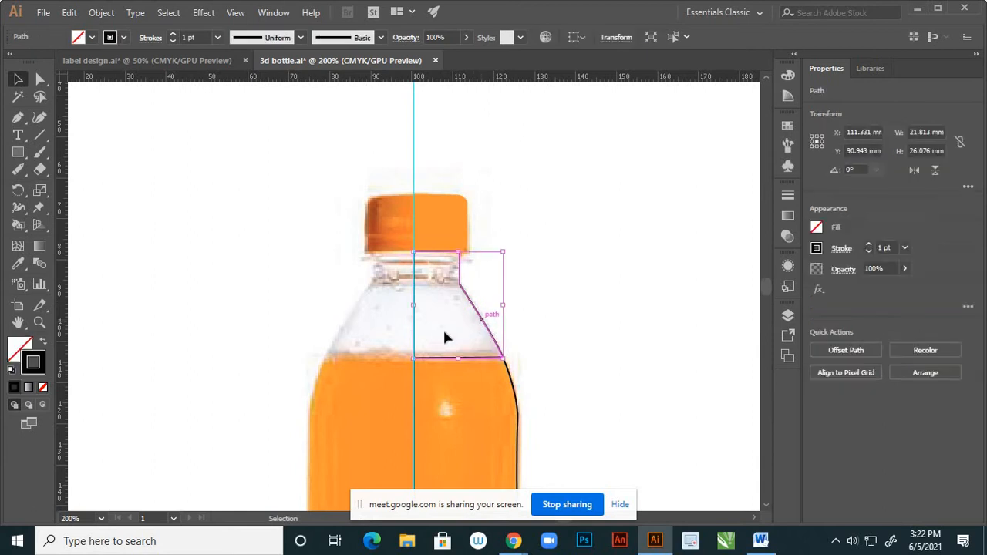
{"action": "key", "text": "i"}
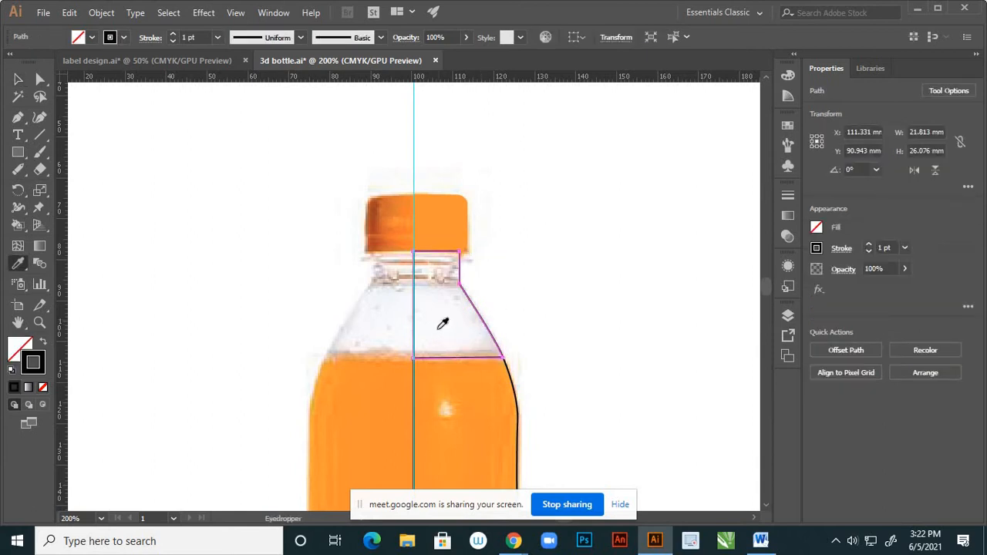
{"action": "left_click", "coordinate": [443, 324]}
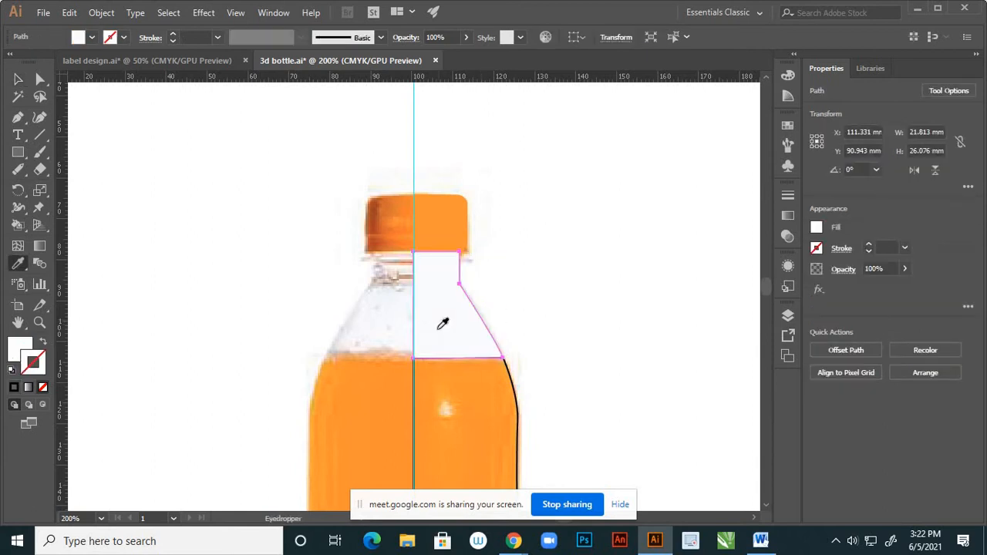
{"action": "double_click", "coordinate": [19, 349]}
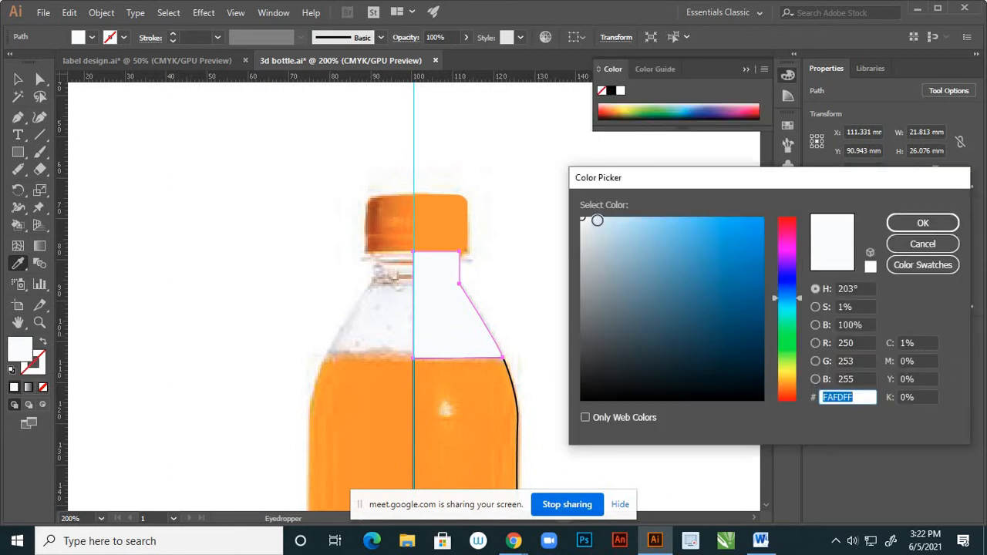
{"action": "left_click", "coordinate": [593, 223]}
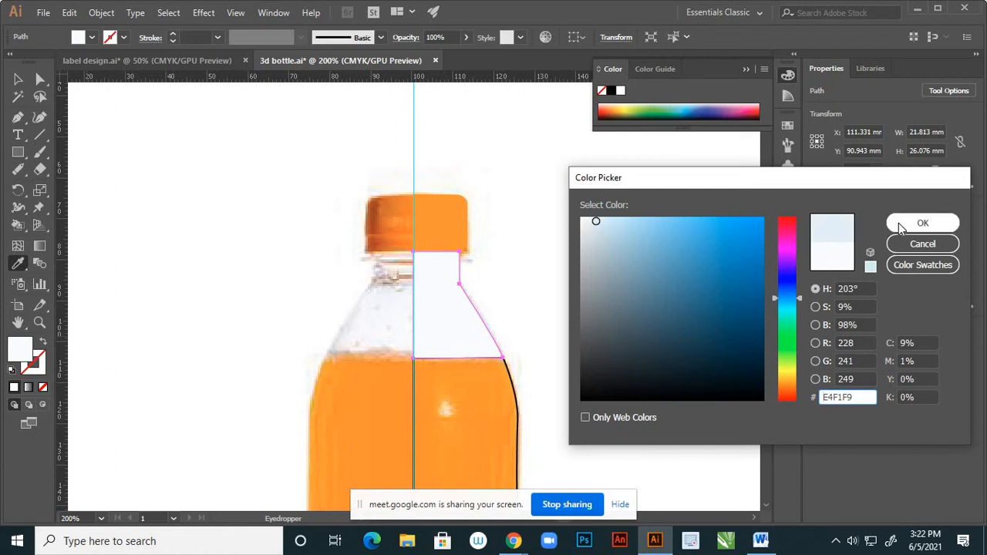
{"action": "left_click", "coordinate": [922, 223]}
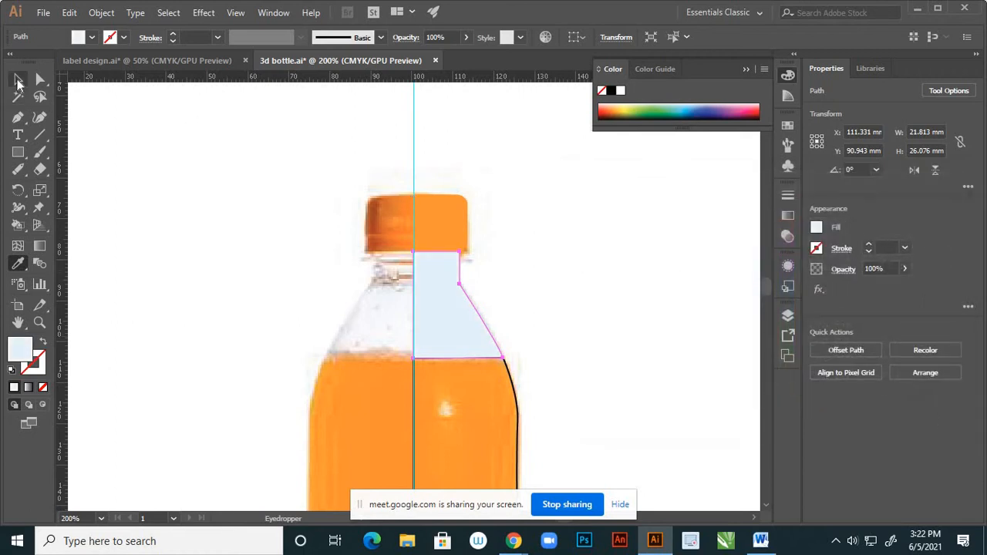
Fill the bottle body outline with the orange sampled from the reference photo's juice, leaving it without a stroke.
{"action": "left_click", "coordinate": [19, 80]}
{"action": "left_click", "coordinate": [234, 259]}
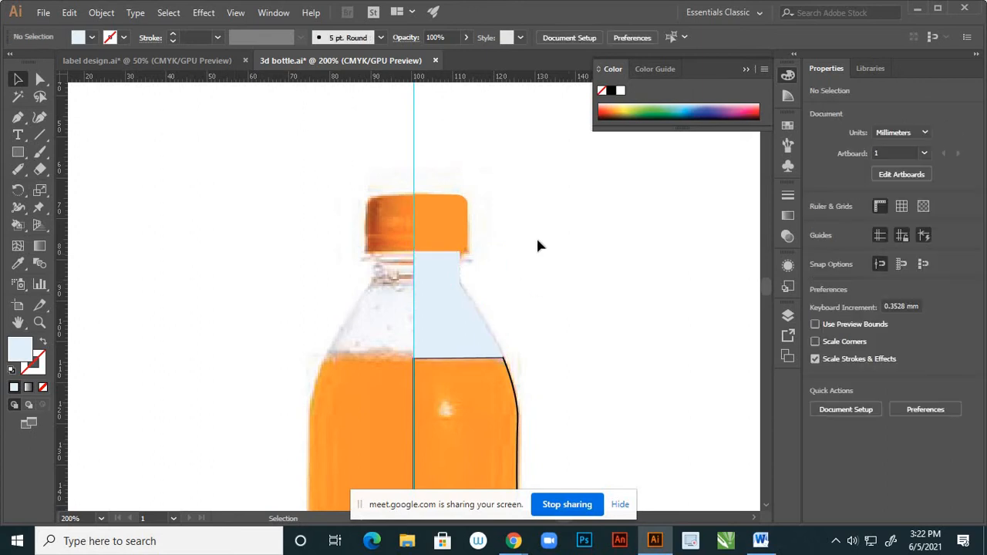
{"action": "scroll", "coordinate": [514, 335], "scroll_direction": "down", "scroll_amount": 2, "text": "alt"}
{"action": "scroll", "coordinate": [522, 335], "scroll_direction": "up", "scroll_amount": 1, "text": "alt"}
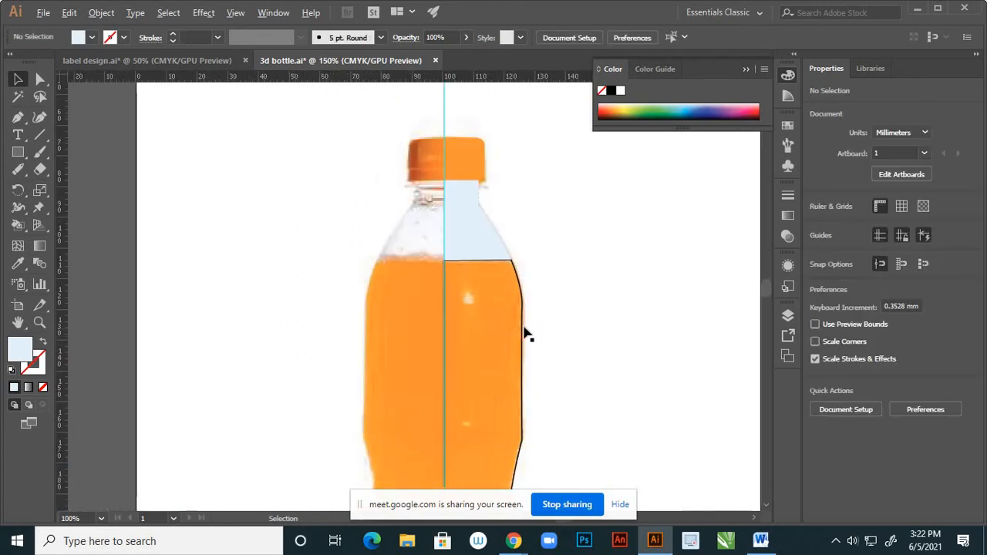
{"action": "left_click", "coordinate": [523, 331]}
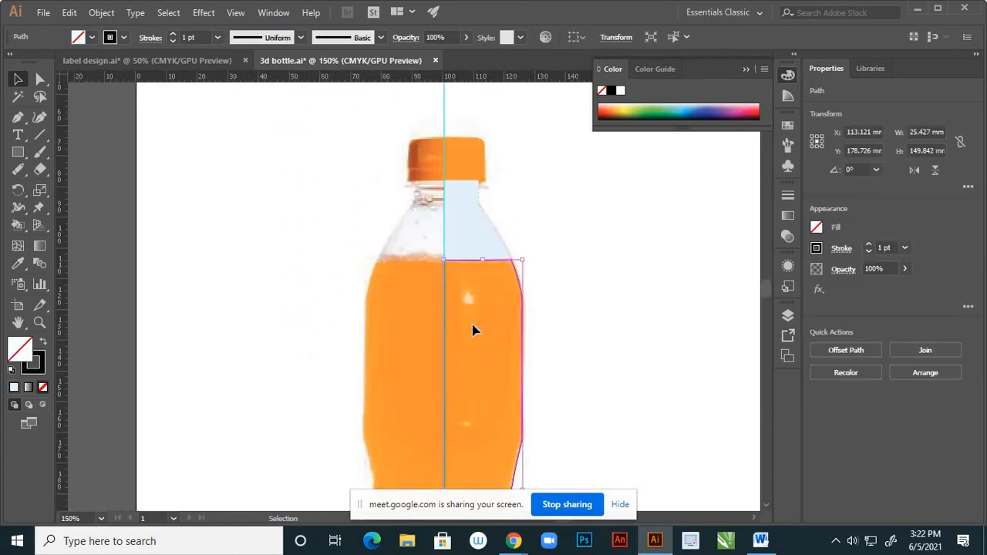
{"action": "key", "text": "i"}
{"action": "left_click", "coordinate": [476, 316]}
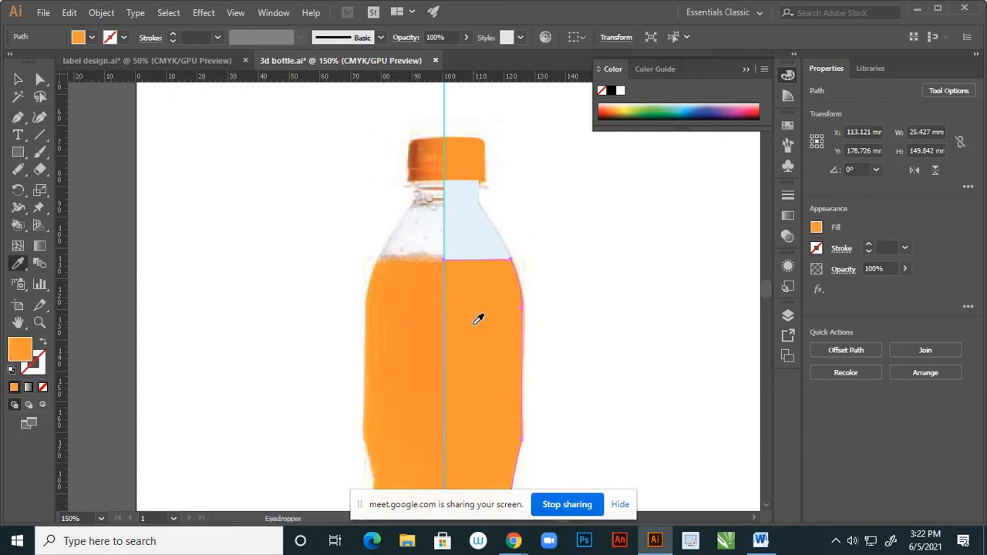
{"action": "left_click", "coordinate": [17, 79]}
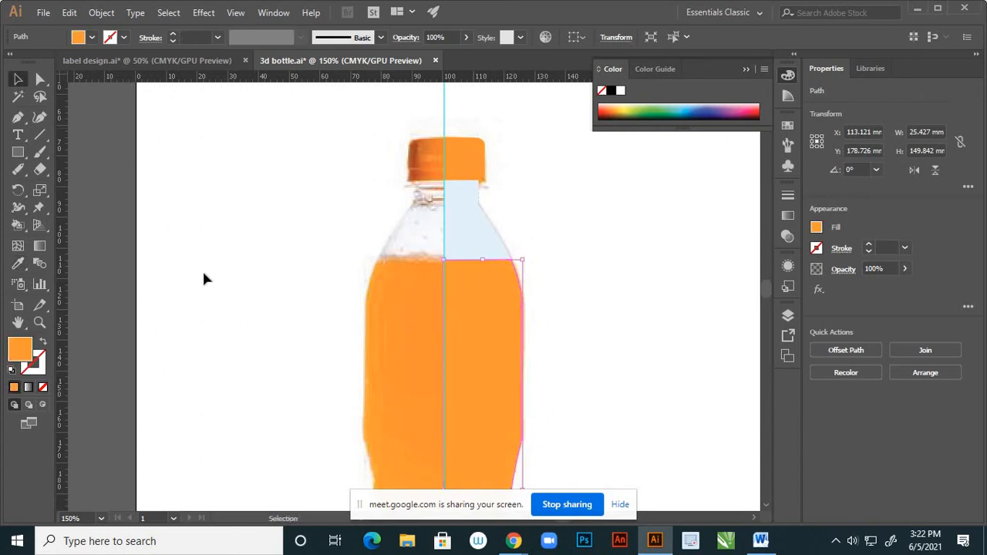
{"action": "left_click", "coordinate": [247, 282]}
Group the cap, neck and body shapes that form the right half of the bottle.
{"action": "scroll", "coordinate": [472, 251], "scroll_direction": "down", "scroll_amount": 2}
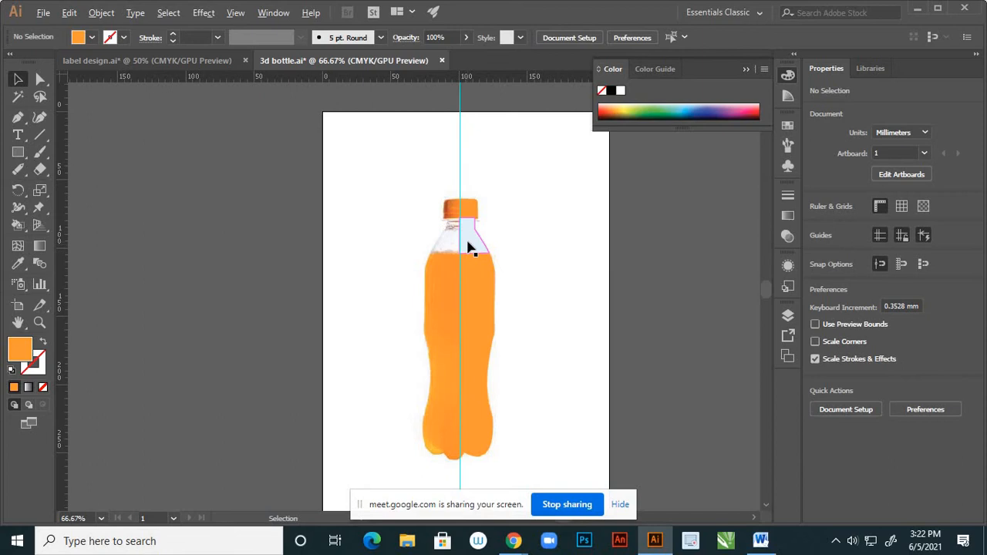
{"action": "scroll", "coordinate": [467, 242], "scroll_direction": "down", "scroll_amount": 2}
{"action": "scroll", "coordinate": [473, 274], "scroll_direction": "up", "scroll_amount": 2}
{"action": "scroll", "coordinate": [470, 260], "scroll_direction": "down", "scroll_amount": 1}
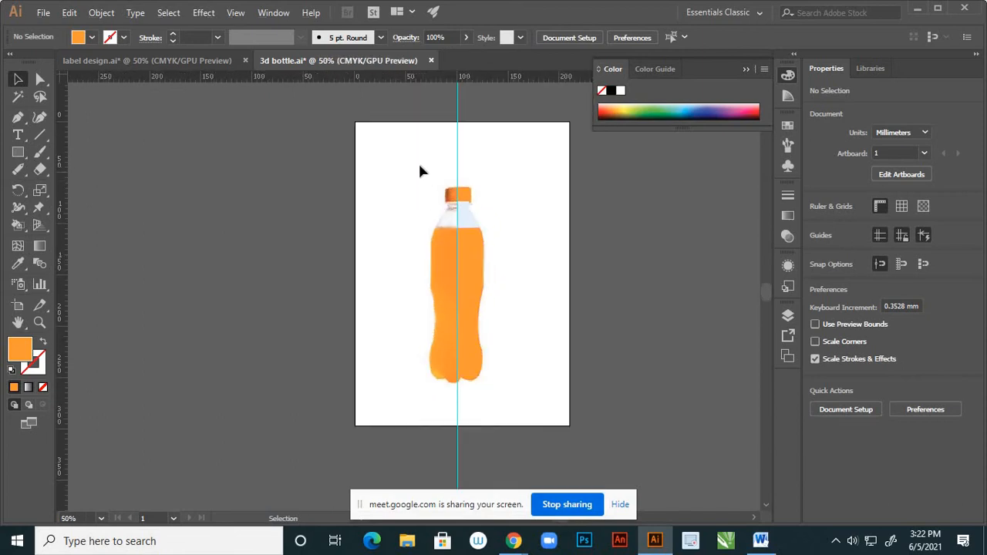
{"action": "left_click_drag", "start_coordinate": [420, 167], "coordinate": [513, 410]}
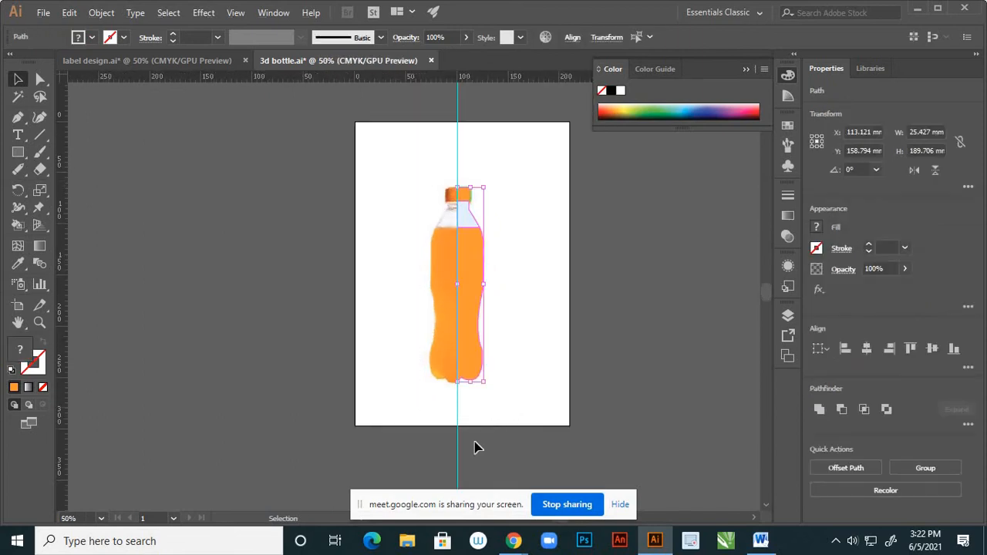
{"action": "right_click", "coordinate": [478, 269]}
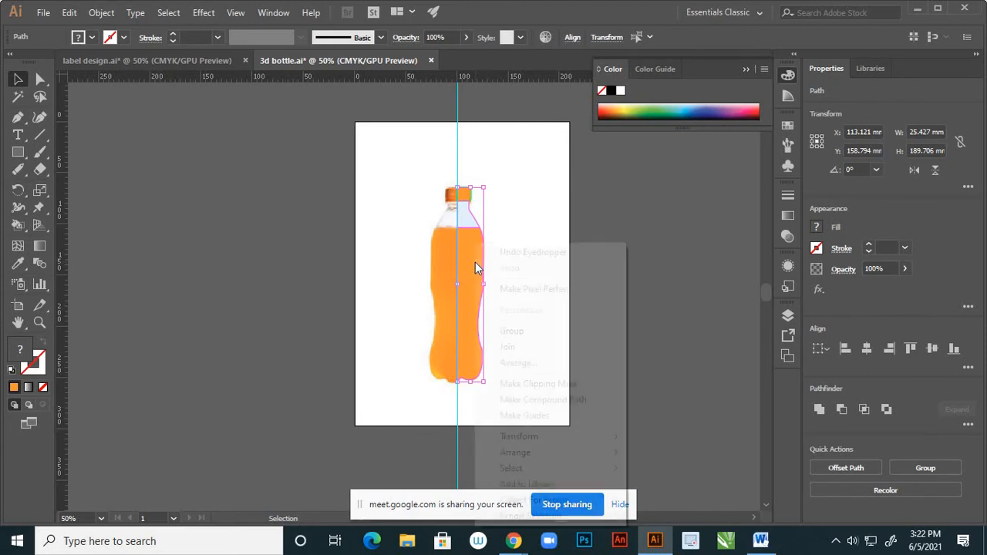
{"action": "left_click", "coordinate": [509, 331]}
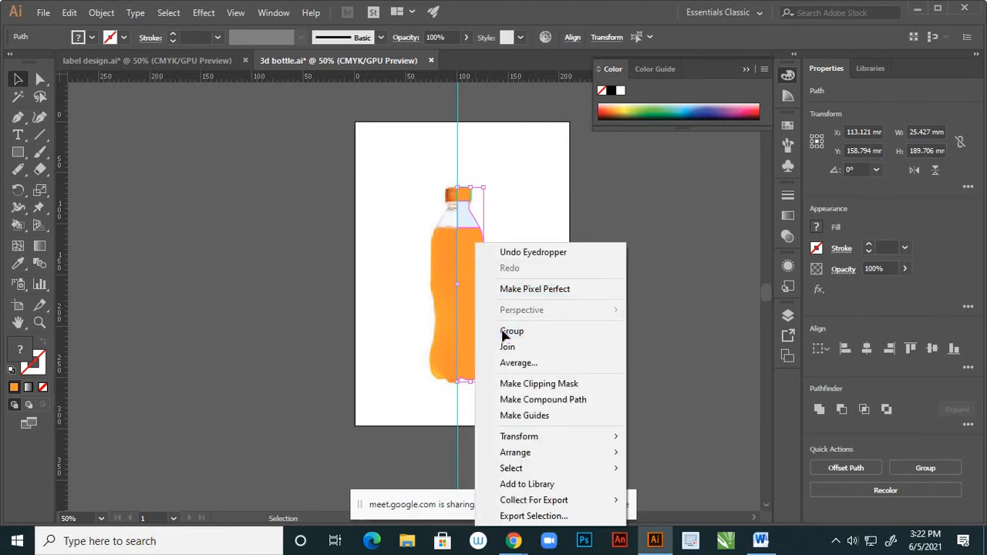
Apply a 3D Revolve effect to the half-bottle group, 360° from the left edge in Off-Axis Front position with preview enabled.
{"action": "scroll", "coordinate": [510, 281], "scroll_direction": "up", "scroll_amount": 1}
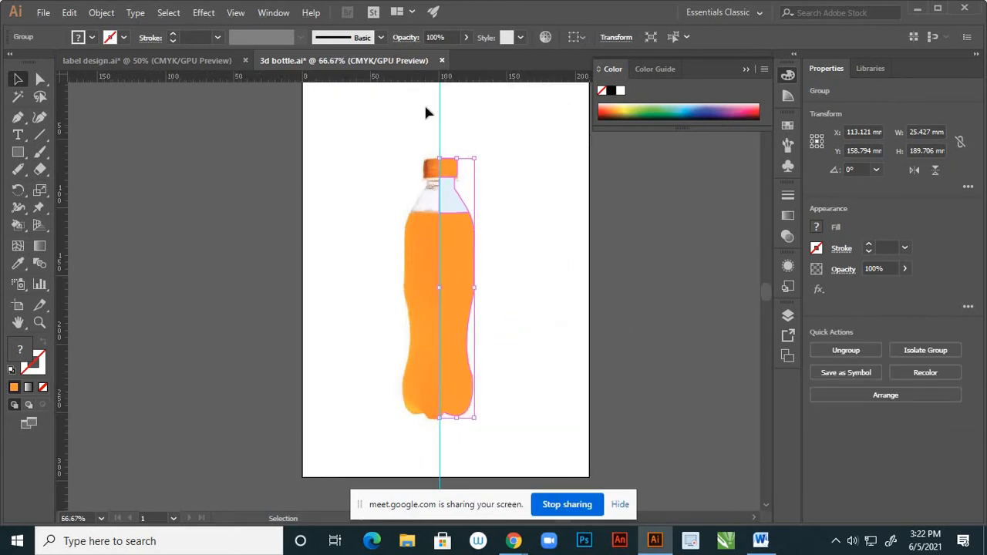
{"action": "left_click", "coordinate": [206, 14]}
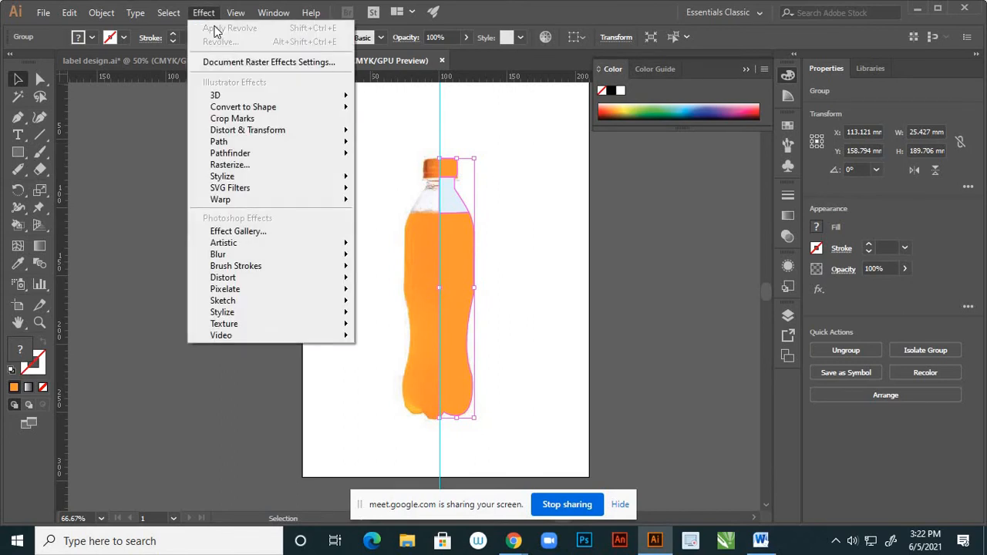
{"action": "mouse_move", "coordinate": [304, 97]}
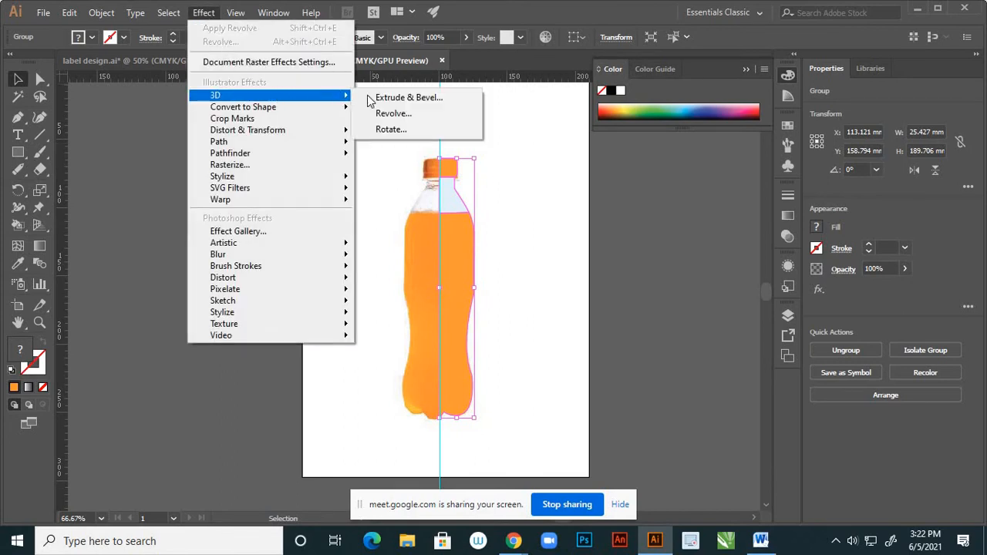
{"action": "left_click", "coordinate": [384, 115]}
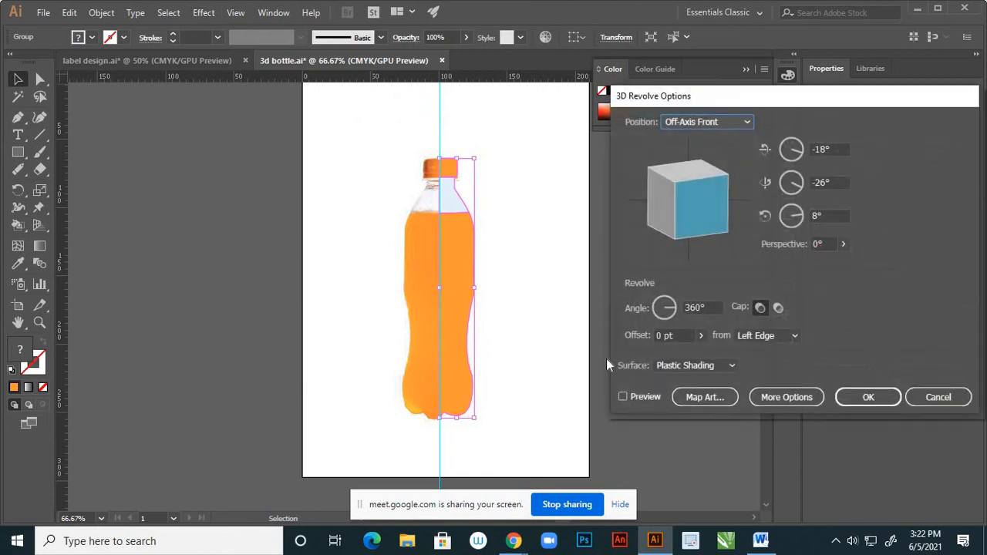
{"action": "left_click", "coordinate": [622, 396]}
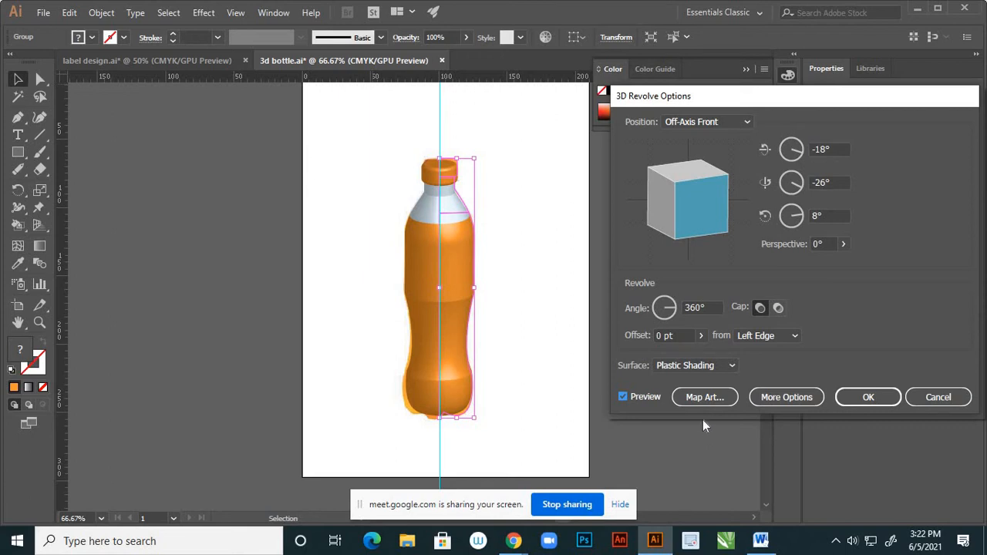
{"action": "left_click", "coordinate": [871, 397]}
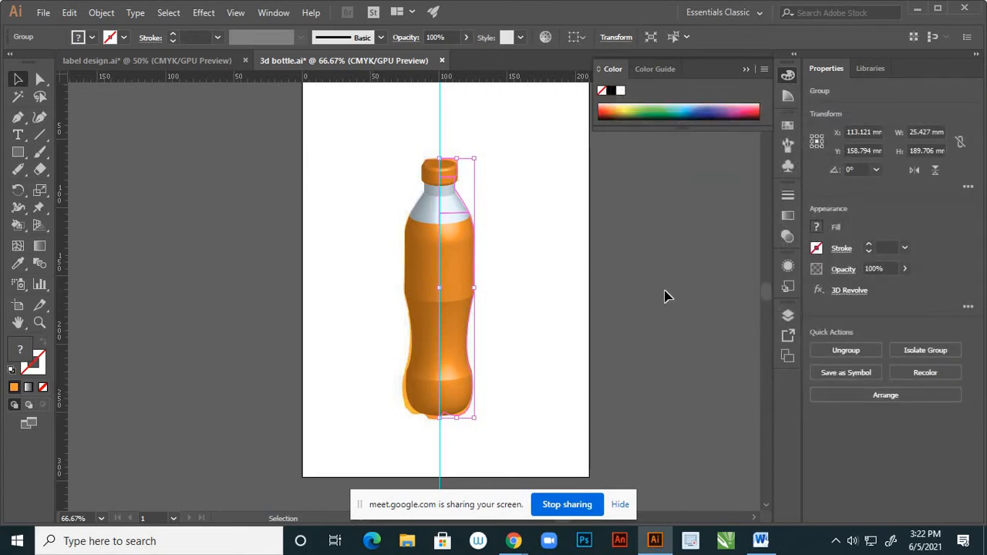
{"action": "left_click", "coordinate": [663, 291]}
Hide Layer 1, which holds the reference bottle photo.
{"action": "left_click", "coordinate": [788, 314]}
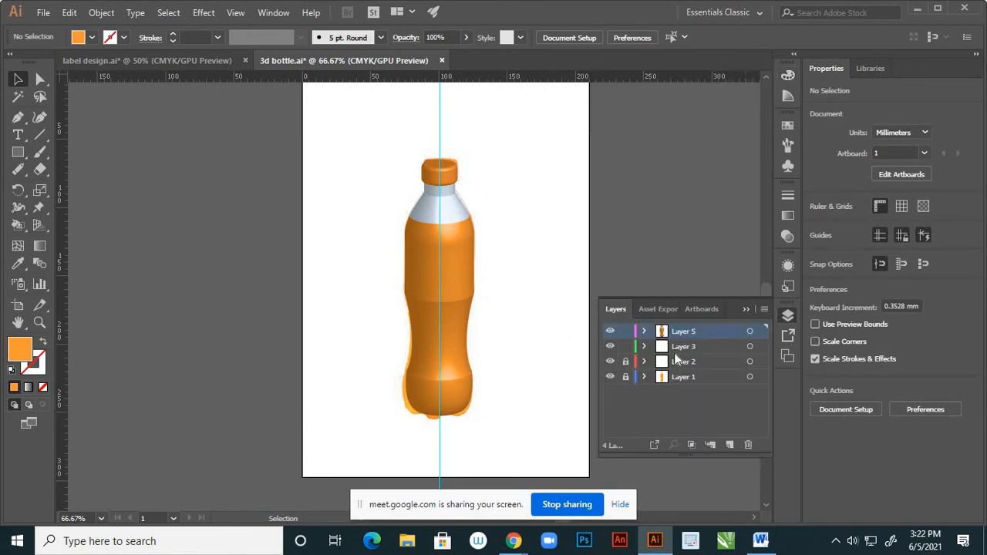
{"action": "left_click", "coordinate": [609, 377]}
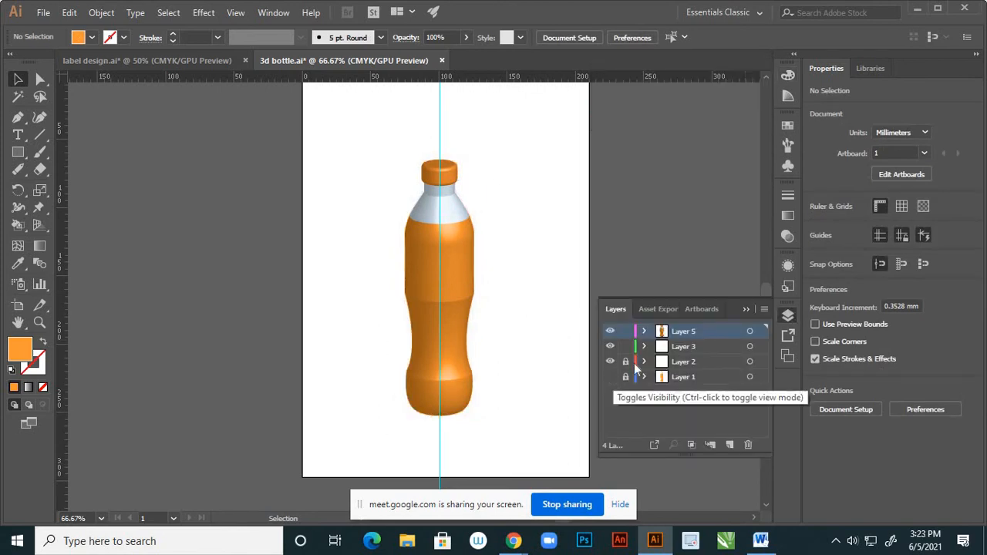
{"action": "left_click", "coordinate": [745, 310]}
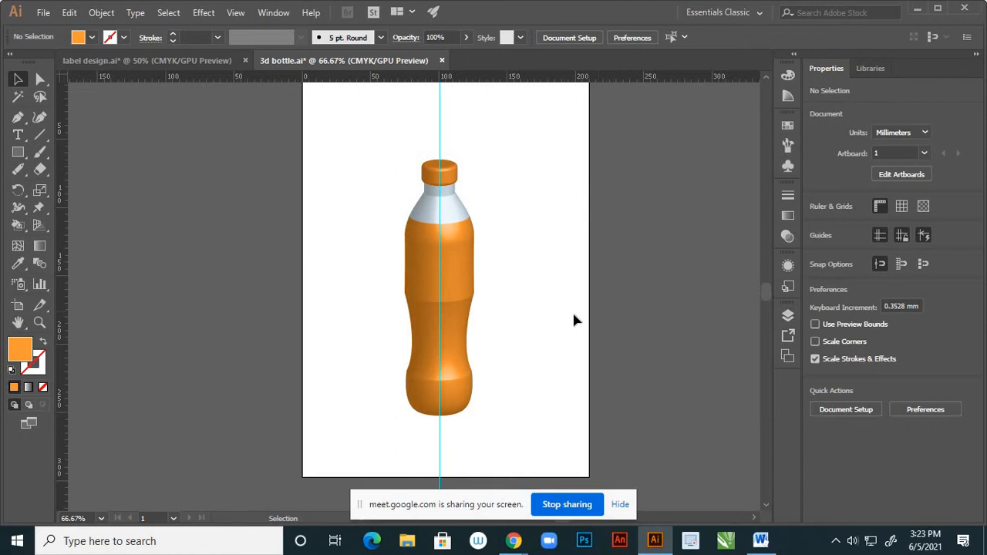
Duplicate the 3D bottle and move the copy horizontally to the right, beyond the artboard's right edge.
{"action": "scroll", "coordinate": [572, 310], "scroll_direction": "down", "scroll_amount": 2, "text": "alt"}
{"action": "scroll", "coordinate": [515, 272], "scroll_direction": "up", "scroll_amount": 3, "text": "alt"}
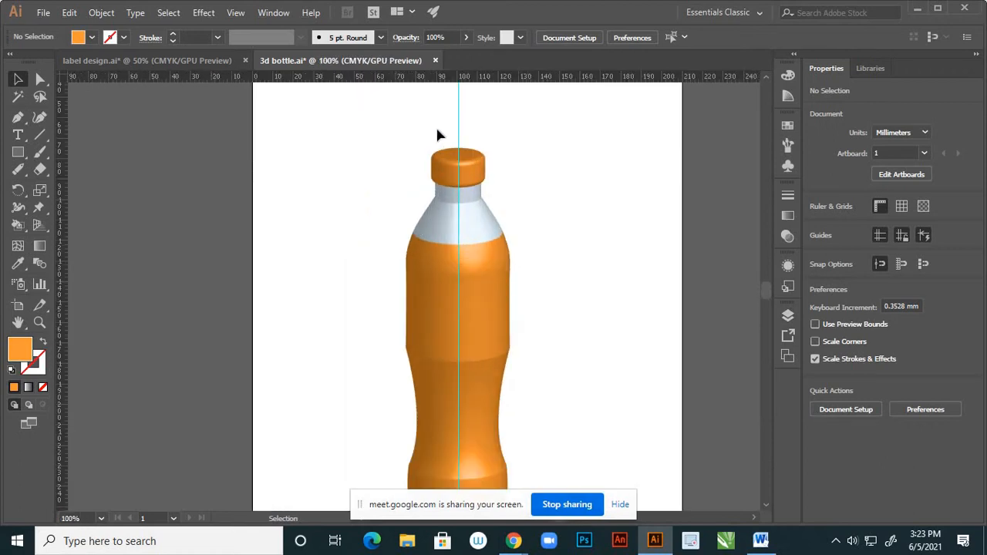
{"action": "scroll", "coordinate": [437, 134], "scroll_direction": "down", "scroll_amount": 1, "text": "alt"}
{"action": "left_click_drag", "start_coordinate": [377, 129], "coordinate": [543, 418]}
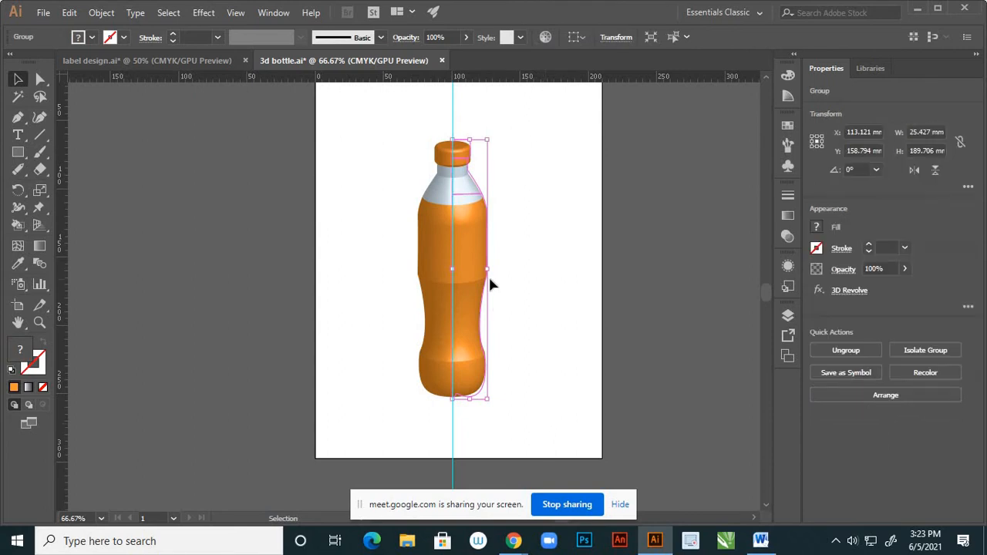
{"action": "key", "text": "a"}
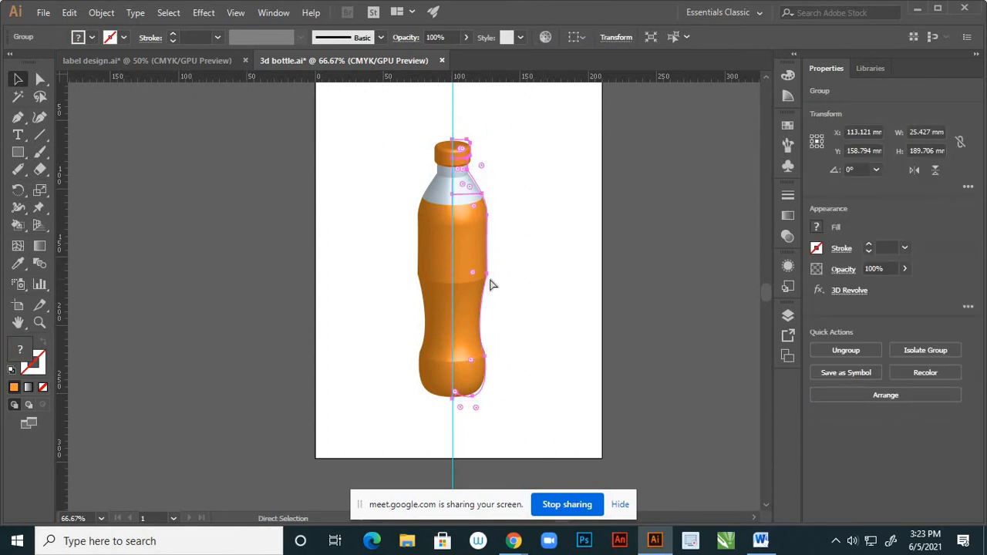
{"action": "key", "text": "ctrl+shift"}
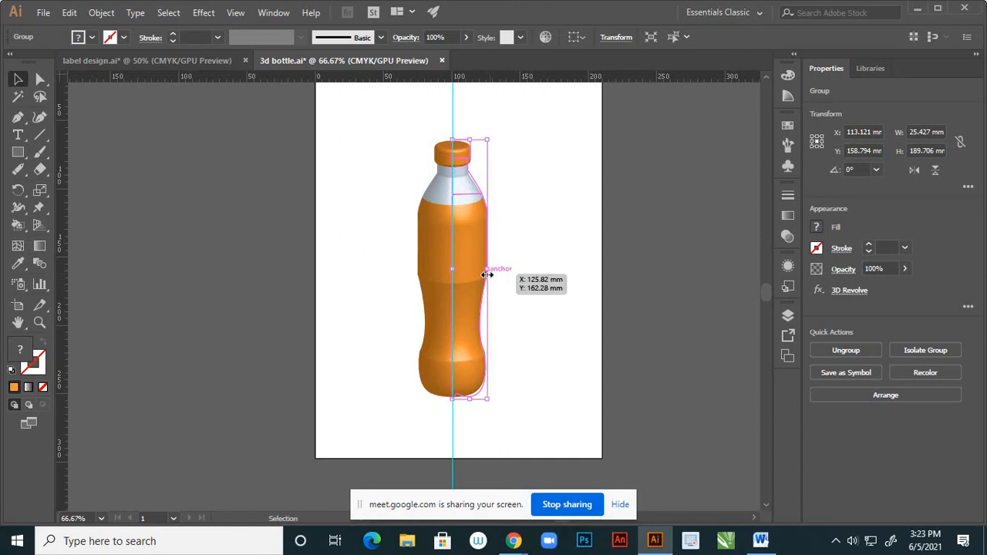
{"action": "key", "text": "shift"}
{"action": "key", "text": "alt+shift+Right"}
{"action": "key", "text": "shift+Right"}
{"action": "key", "text": "shift+Right"}
{"action": "key", "text": "shift+Right"}
{"action": "key", "text": "shift+Right"}
{"action": "key", "text": "shift+Right"}
{"action": "key", "text": "shift+Right"}
{"action": "key", "text": "shift+Right"}
{"action": "key", "text": "shift+Right"}
{"action": "key", "text": "shift+Right"}
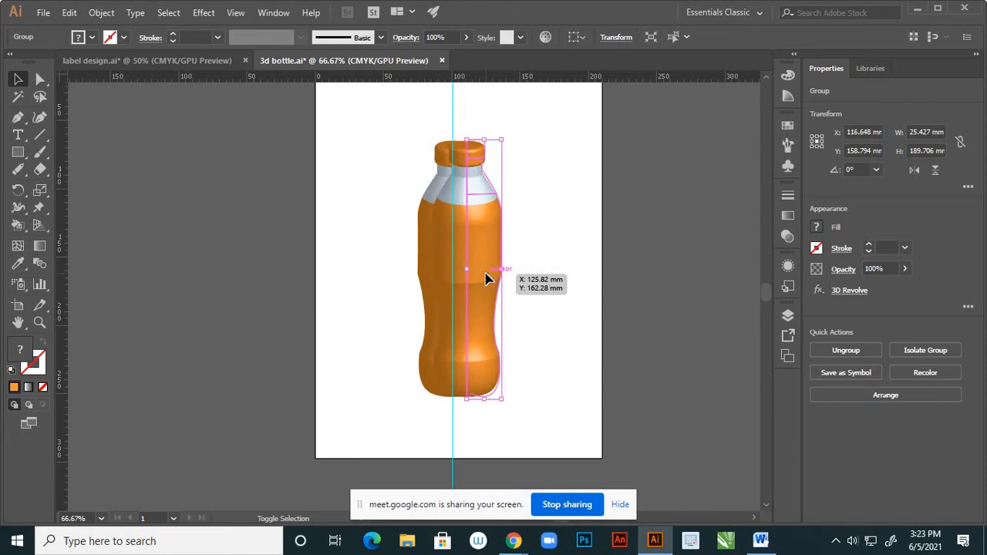
{"action": "key", "text": "shift+Right"}
{"action": "key", "text": "shift+Right"}
{"action": "key", "text": "shift+Right"}
{"action": "key", "text": "shift+Right"}
{"action": "key", "text": "shift+Right"}
{"action": "key", "text": "shift+Right"}
{"action": "key", "text": "shift+Right"}
{"action": "key", "text": "shift+Right"}
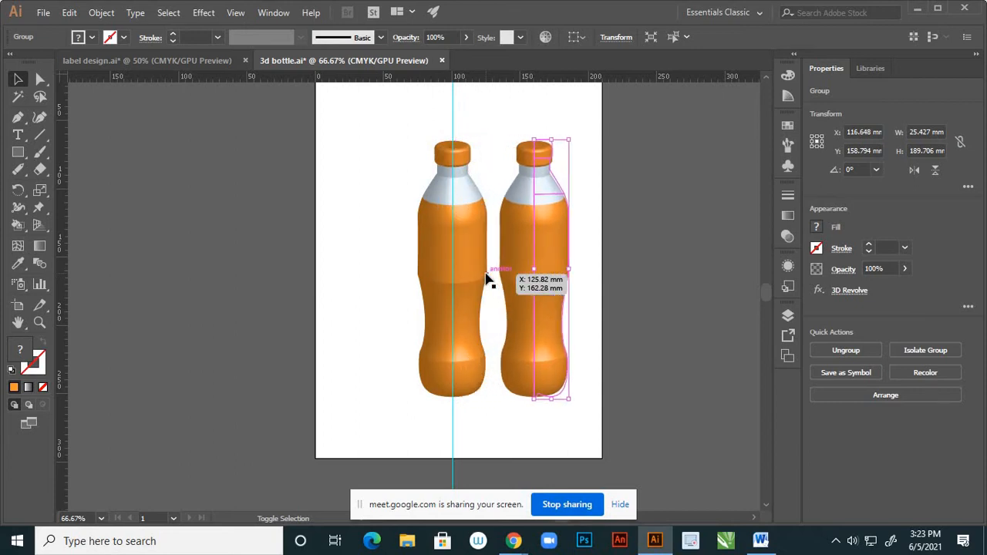
{"action": "key", "text": "shift+Right"}
{"action": "key", "text": "shift+Right"}
{"action": "key", "text": "shift+Right"}
{"action": "key", "text": "shift+Right"}
{"action": "key", "text": "shift+Right"}
{"action": "key", "text": "shift+Right"}
{"action": "key", "text": "shift+Right"}
{"action": "key", "text": "shift+Right"}
{"action": "key", "text": "shift+Right"}
{"action": "key", "text": "shift+Right"}
{"action": "key", "text": "shift+Right"}
{"action": "key", "text": "shift+Right"}
{"action": "key", "text": "shift+Right"}
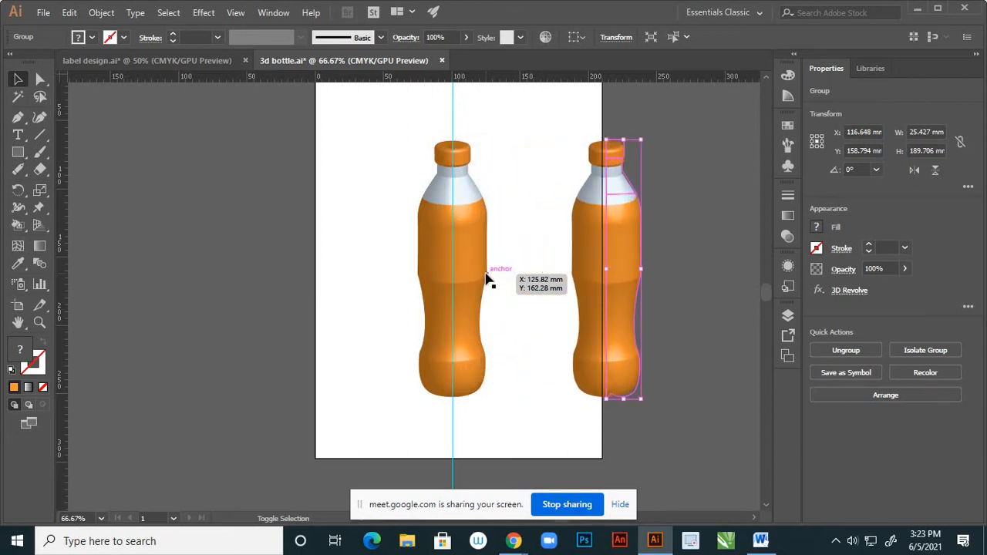
Select both bottles and move them left so the second bottle sits fully on the artboard.
{"action": "left_click", "coordinate": [409, 120]}
{"action": "left_click", "coordinate": [659, 295]}
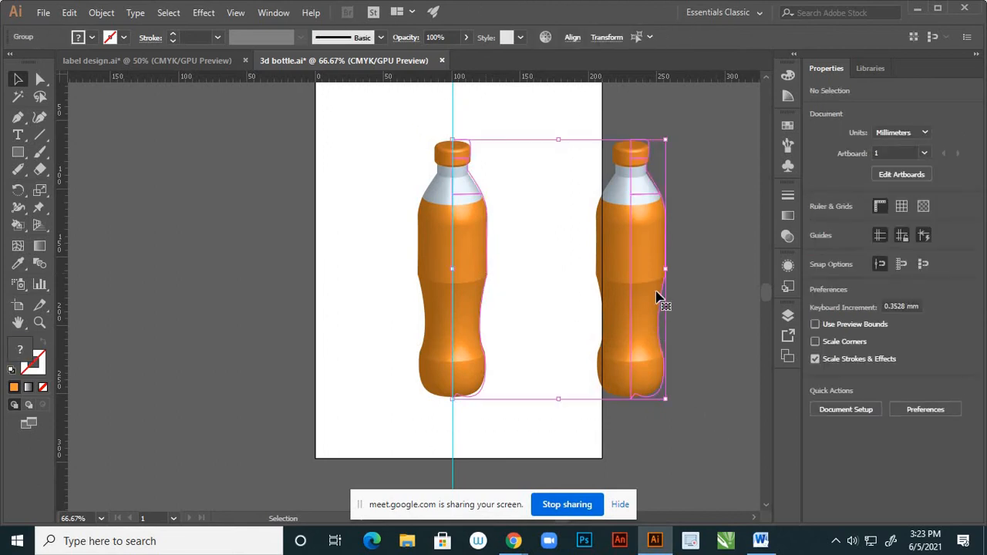
{"action": "left_click_drag", "start_coordinate": [655, 286], "coordinate": [534, 293]}
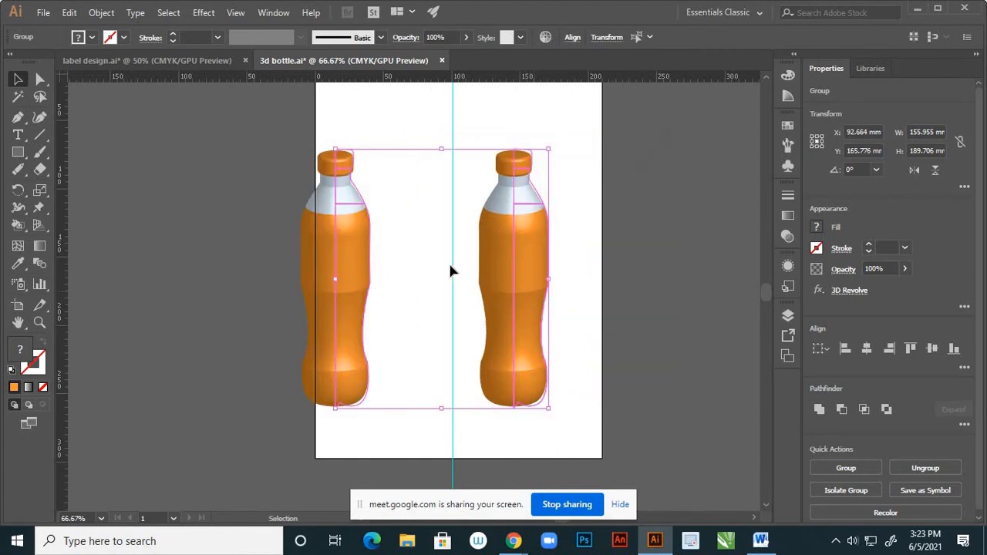
{"action": "left_click", "coordinate": [427, 214]}
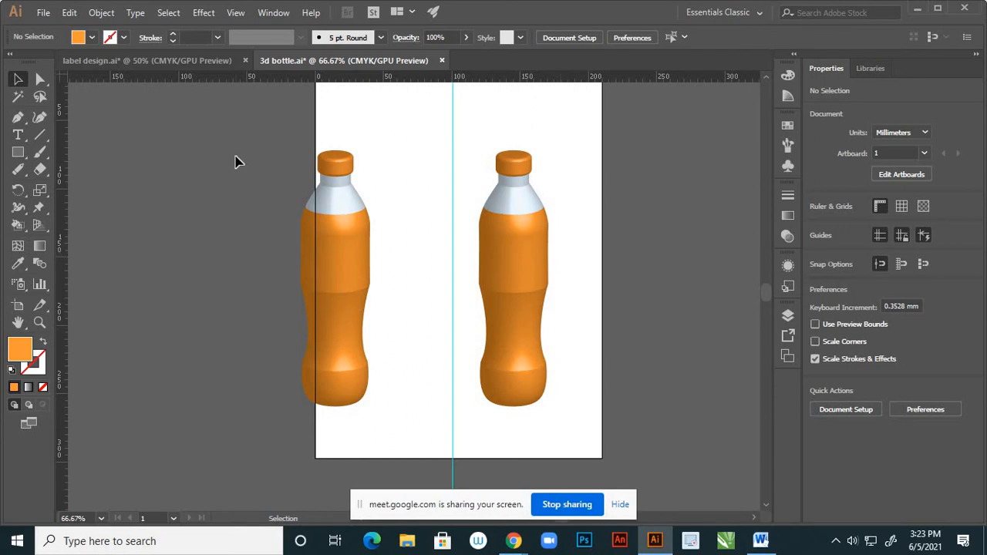
Switch to the label design document and unlock Layer 5, Layer 3 and Layer 1.
{"action": "left_click", "coordinate": [205, 61]}
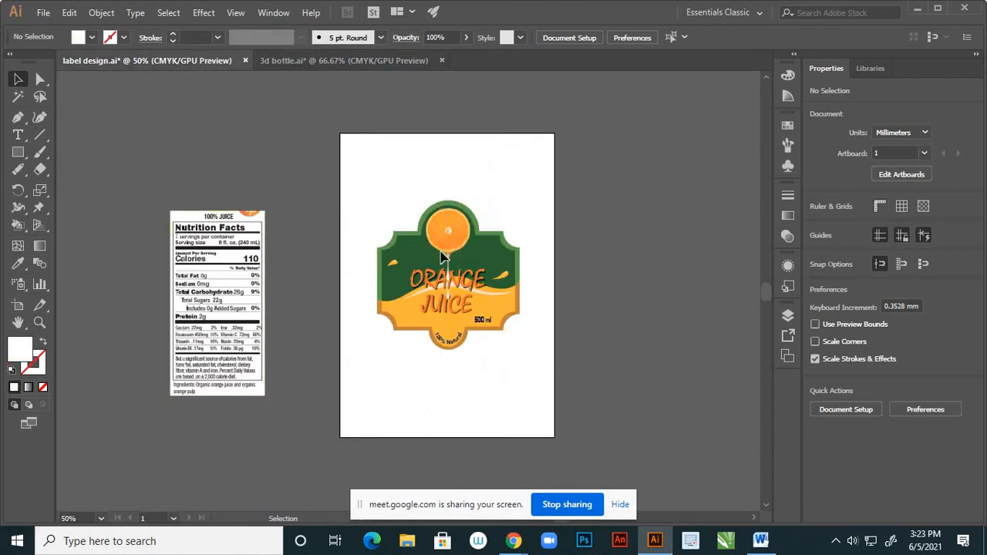
{"action": "left_click", "coordinate": [787, 315]}
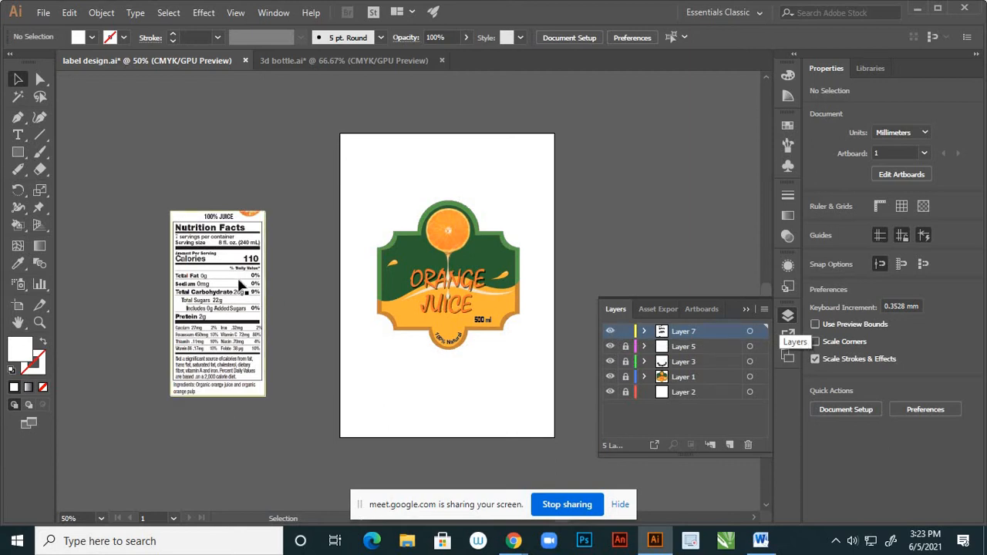
{"action": "left_click", "coordinate": [609, 347]}
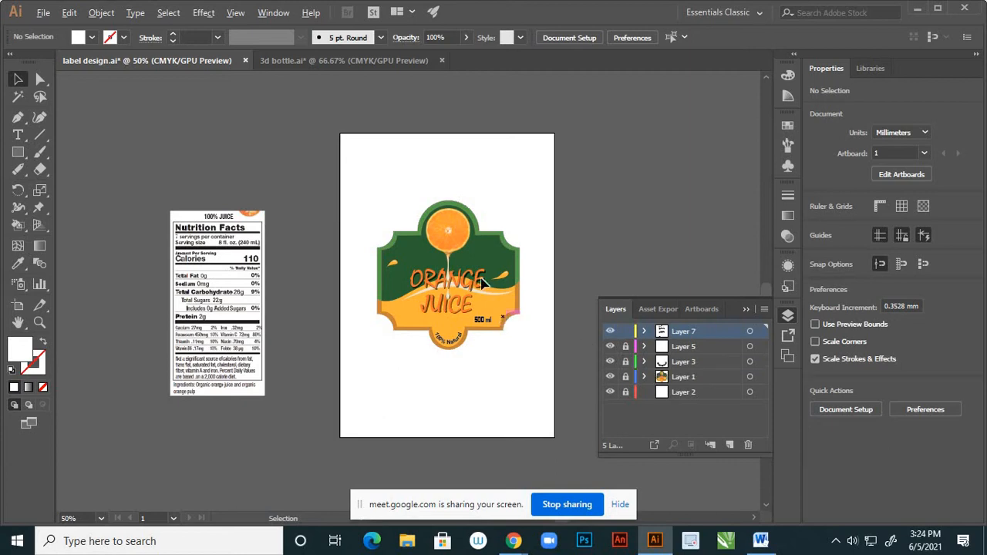
{"action": "scroll", "coordinate": [497, 312], "scroll_direction": "up", "scroll_amount": 3}
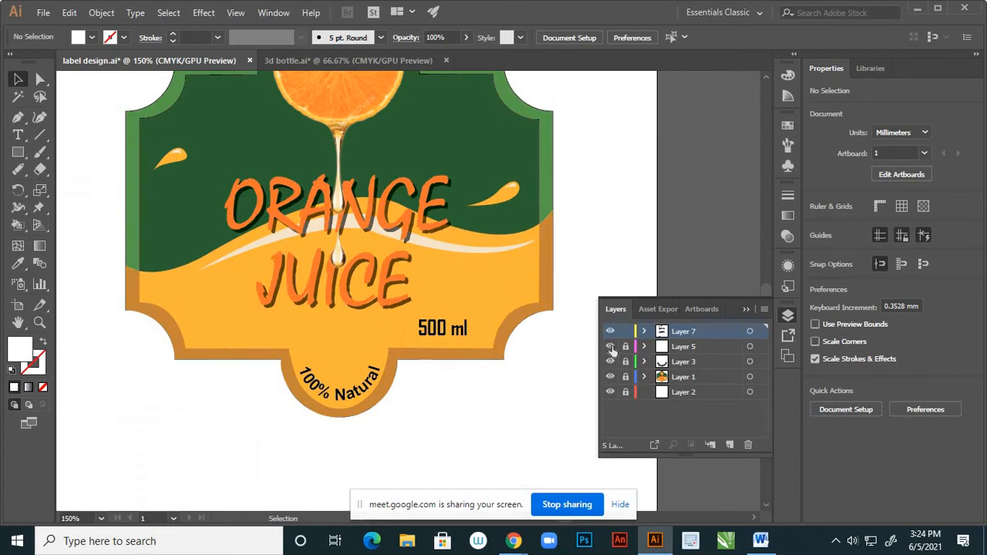
{"action": "scroll", "coordinate": [612, 286], "scroll_direction": "down", "scroll_amount": 3}
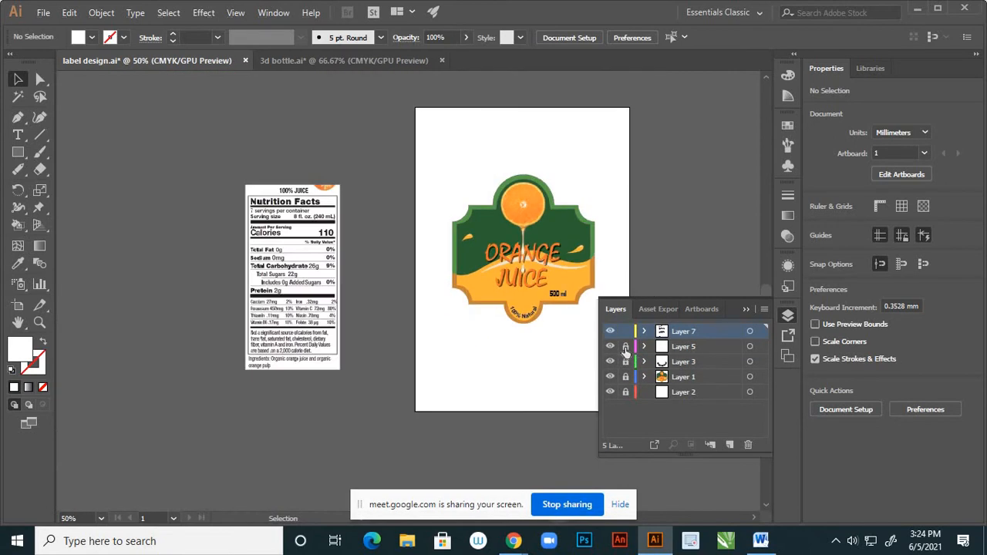
{"action": "left_click", "coordinate": [749, 348]}
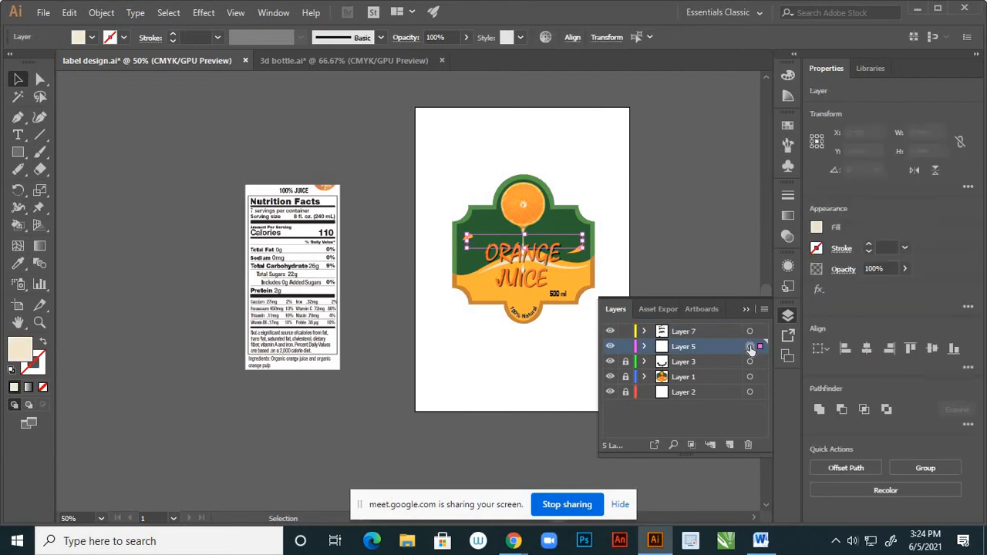
{"action": "scroll", "coordinate": [567, 251], "scroll_direction": "up", "scroll_amount": 3}
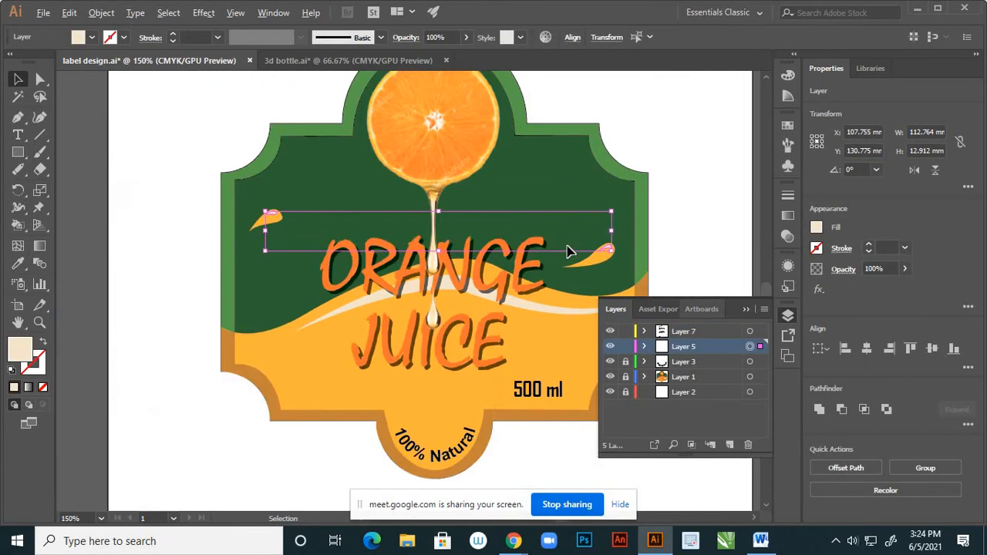
{"action": "scroll", "coordinate": [567, 250], "scroll_direction": "down", "scroll_amount": 2}
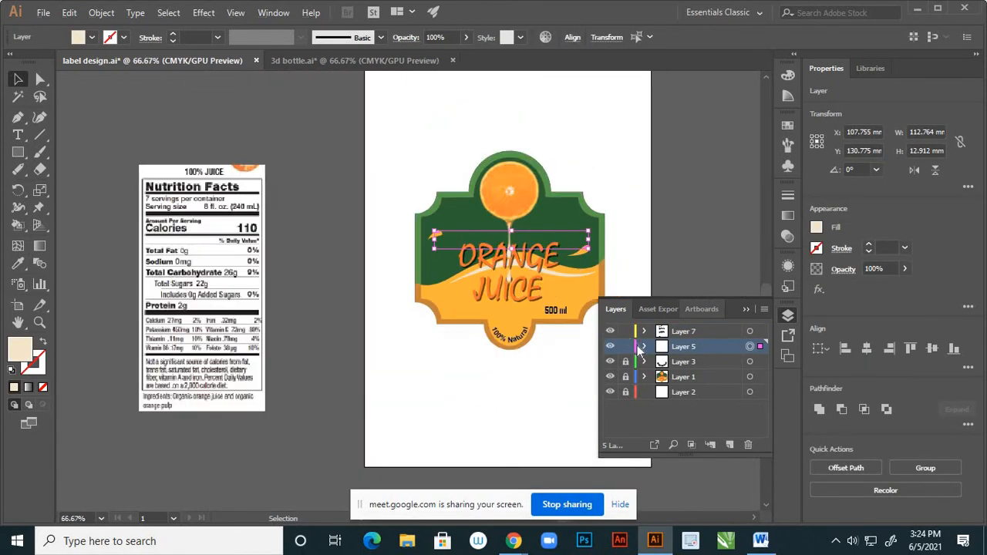
{"action": "left_click", "coordinate": [626, 361]}
{"action": "left_click", "coordinate": [745, 309]}
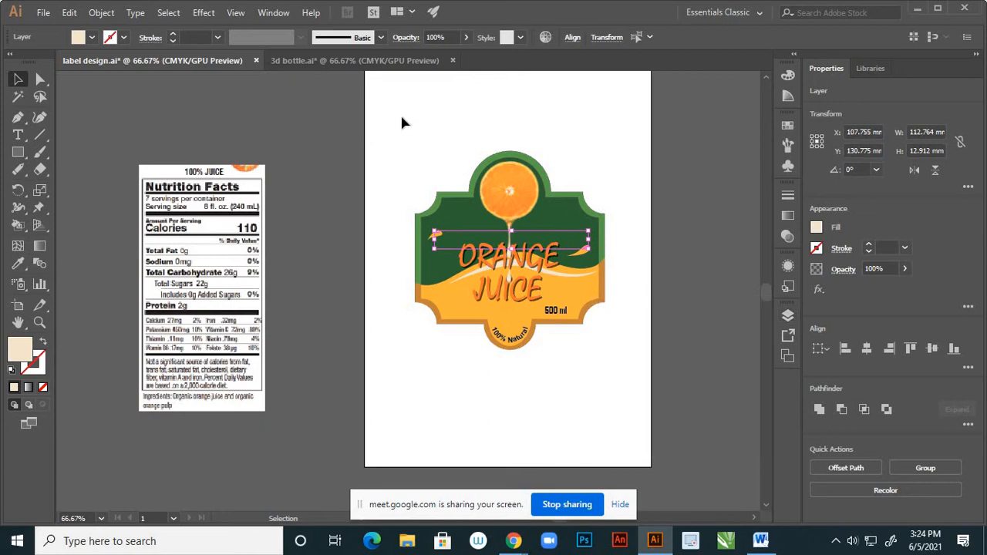
Try to group all the orange juice label artwork, undo the grouping and deselect everything.
{"action": "left_click_drag", "start_coordinate": [401, 117], "coordinate": [630, 371]}
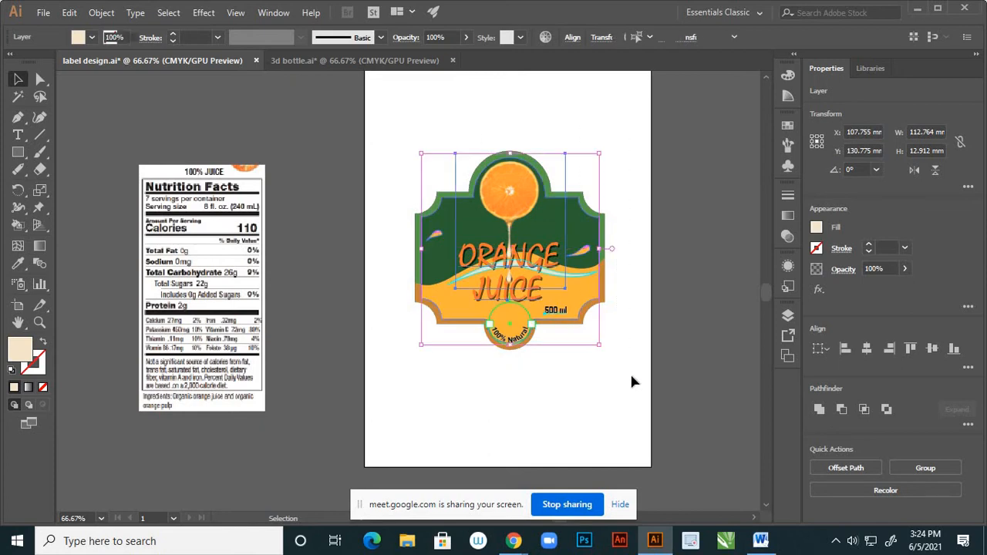
{"action": "right_click", "coordinate": [547, 223]}
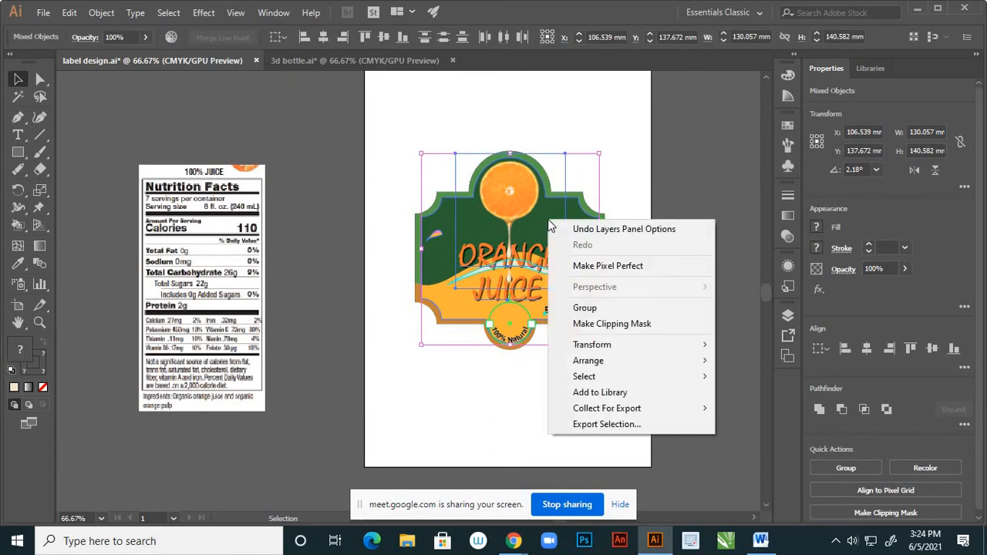
{"action": "left_click", "coordinate": [584, 308]}
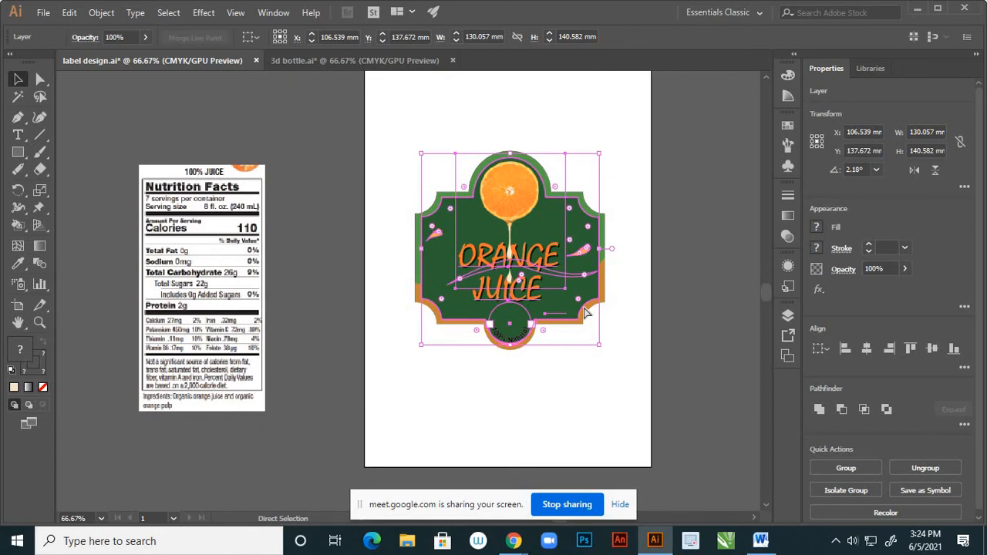
{"action": "key", "text": "ctrl+z"}
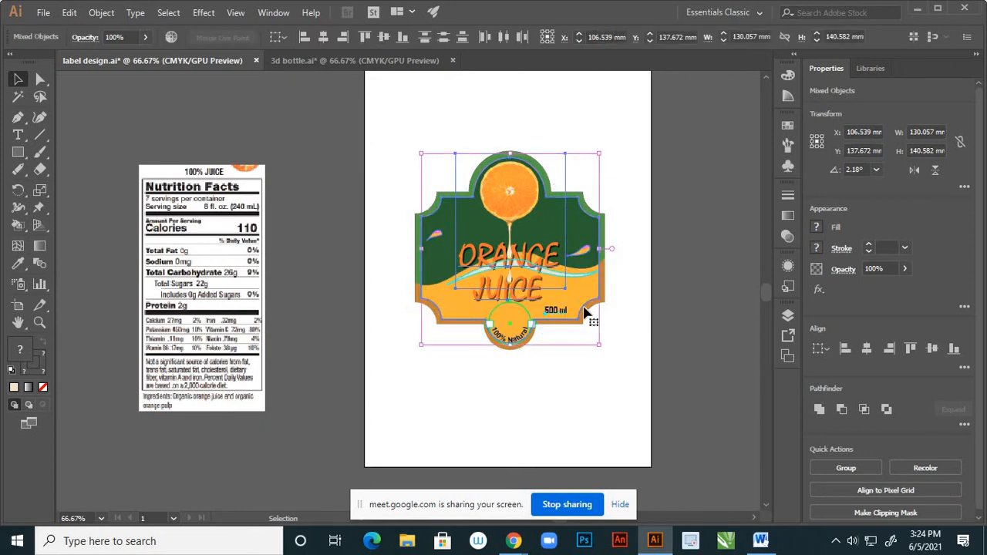
{"action": "left_click", "coordinate": [790, 315]}
{"action": "left_click", "coordinate": [747, 310]}
{"action": "left_click", "coordinate": [583, 353]}
{"action": "key", "text": "ctrl+minus"}
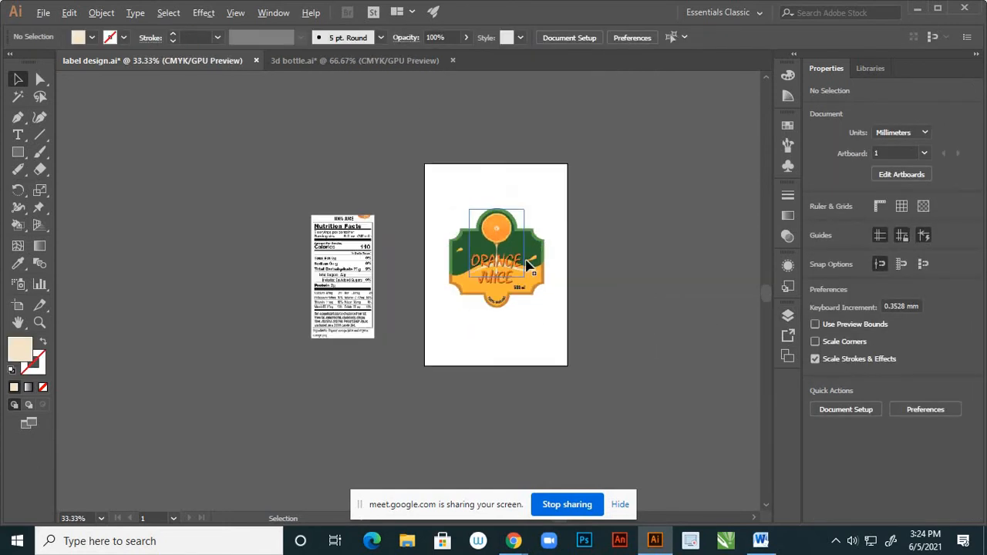
Cut the Nutrition Facts image from the label design and paste it into a newly created document.
{"action": "left_click", "coordinate": [283, 287]}
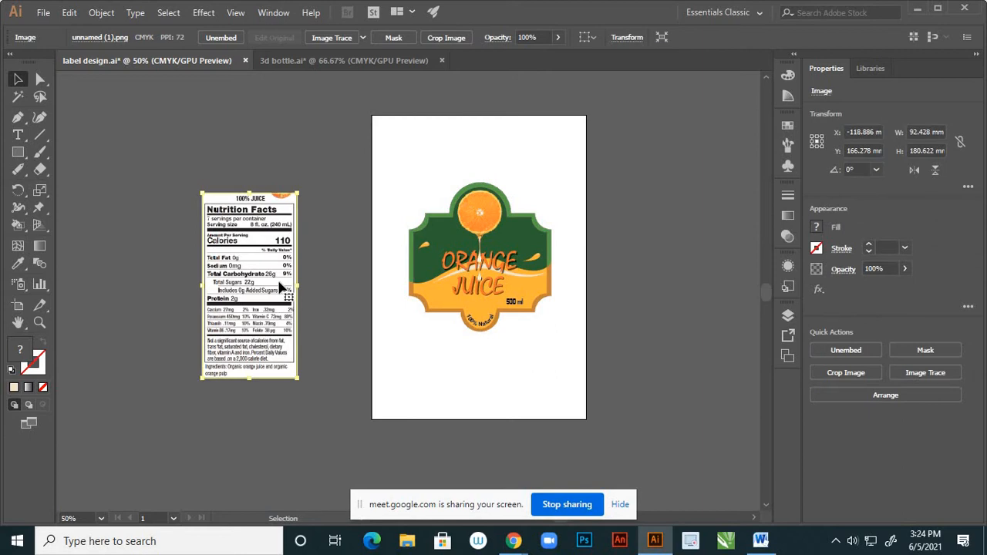
{"action": "key", "text": "a"}
{"action": "key", "text": "ctrl+x"}
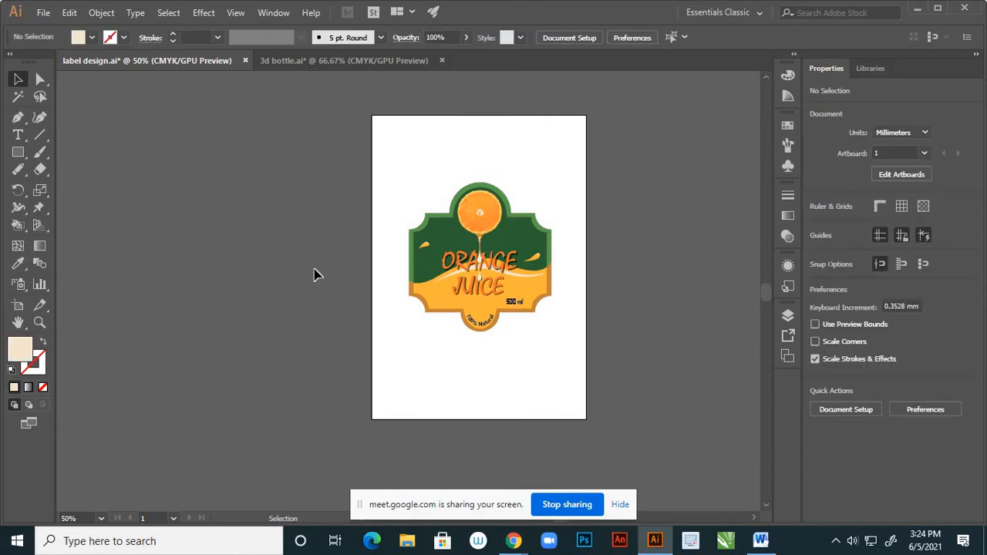
{"action": "left_click", "coordinate": [44, 13]}
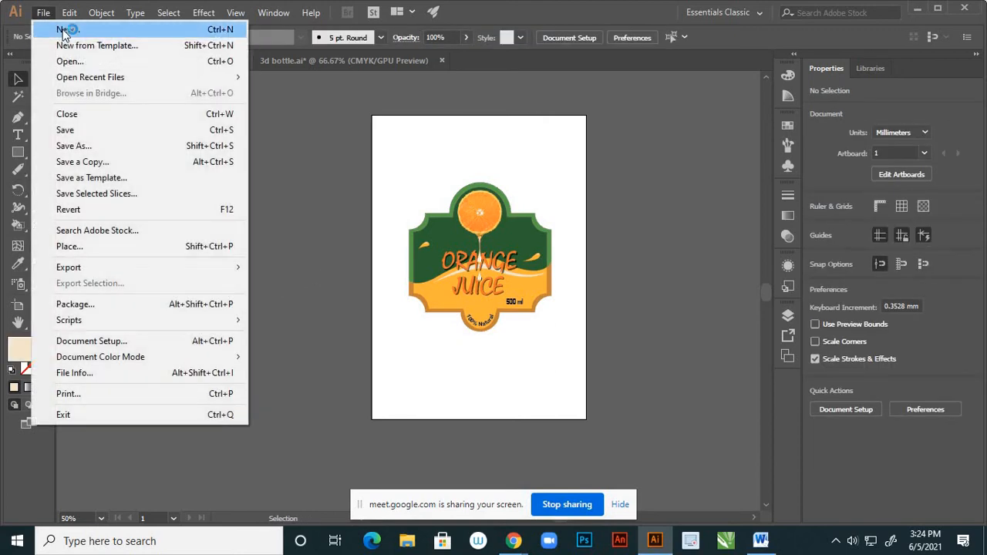
{"action": "left_click", "coordinate": [293, 192]}
{"action": "key", "text": "ctrl+n"}
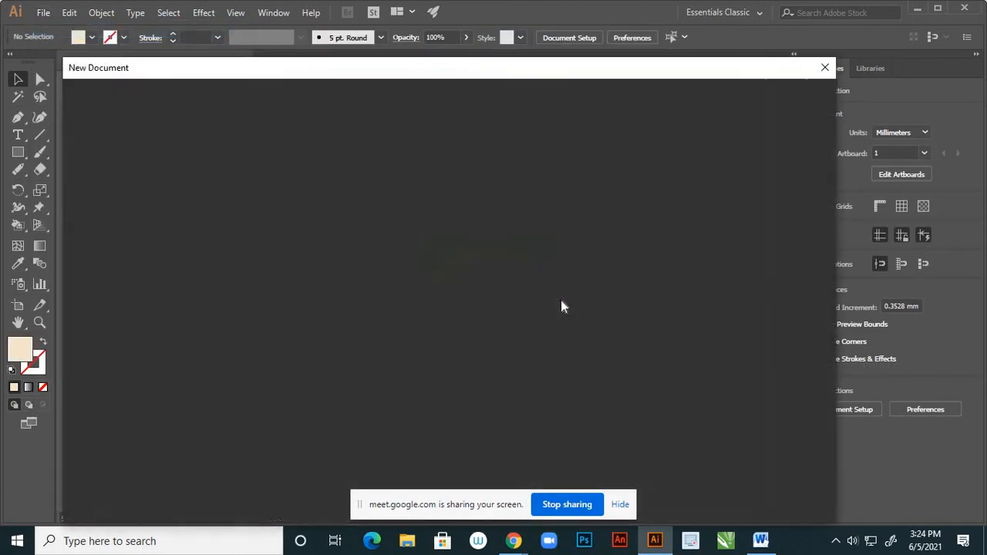
{"action": "left_click", "coordinate": [725, 495]}
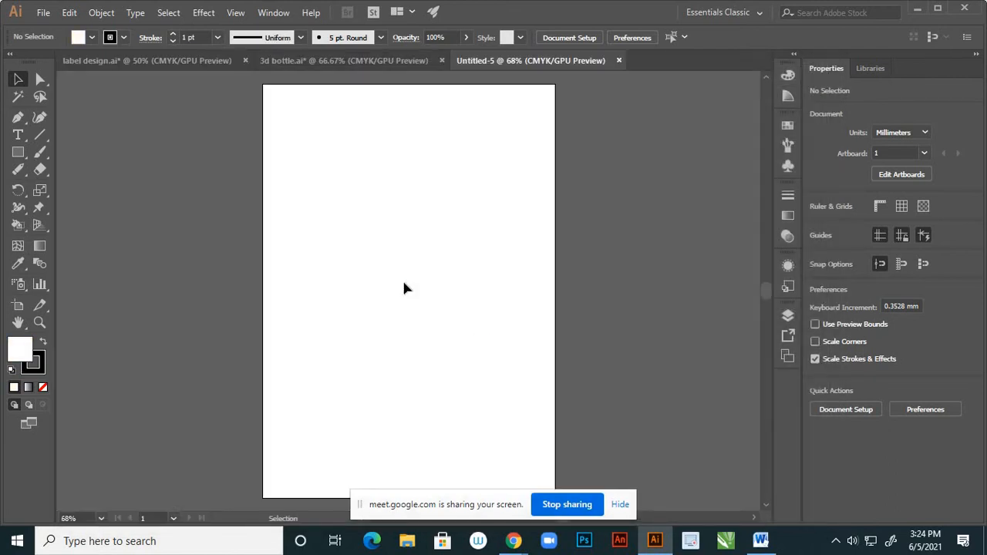
{"action": "key", "text": "ctrl+v"}
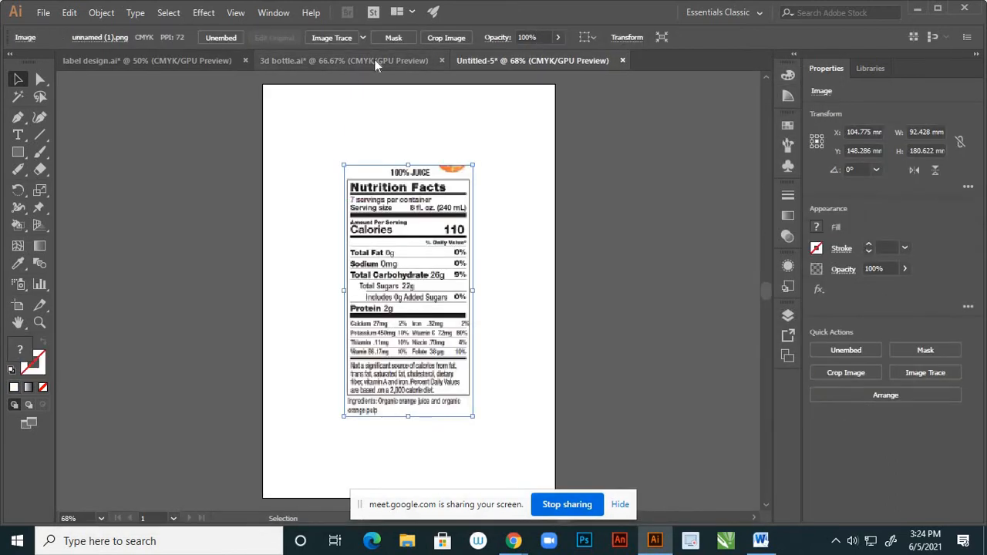
Return to the label design document and save it.
{"action": "left_click", "coordinate": [382, 62]}
{"action": "left_click", "coordinate": [393, 168]}
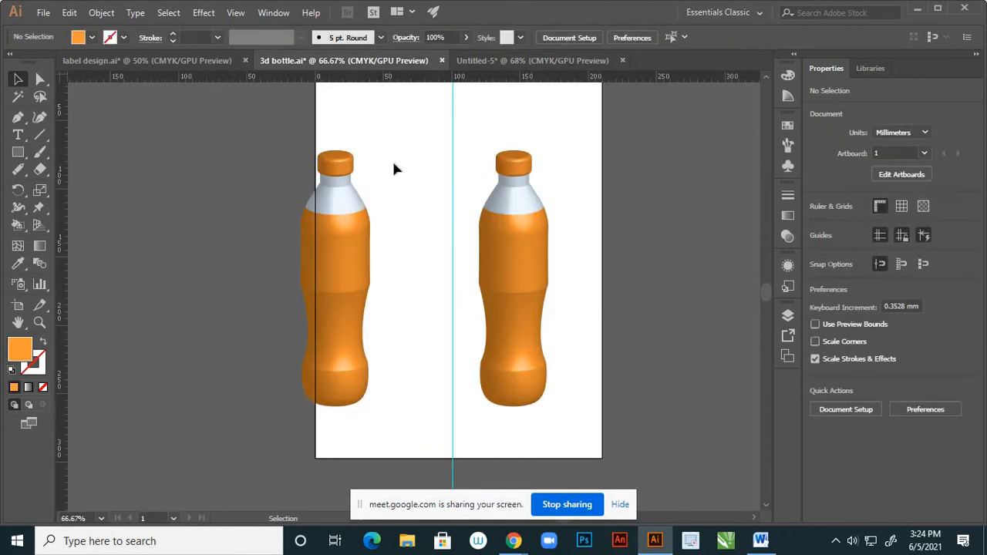
{"action": "left_click", "coordinate": [213, 59]}
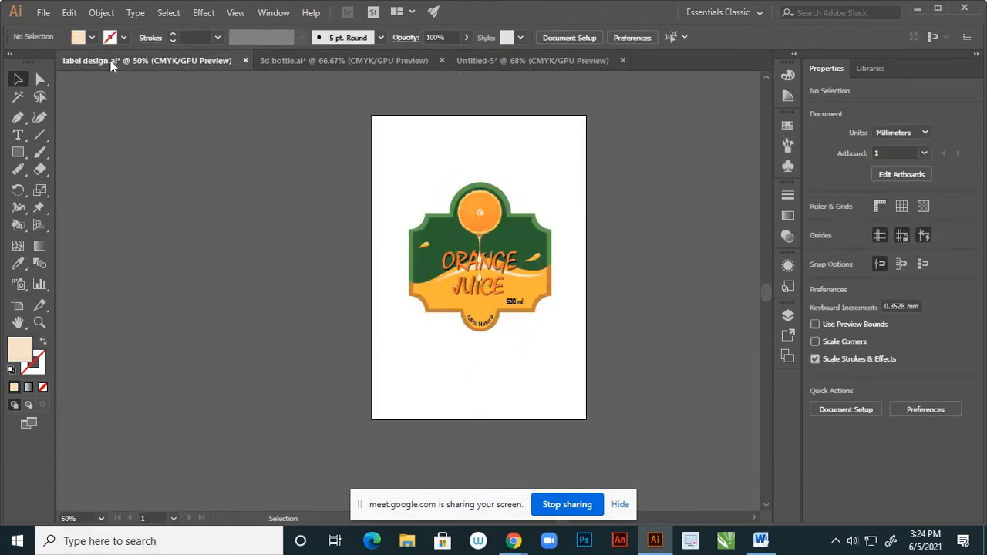
{"action": "left_click", "coordinate": [44, 13]}
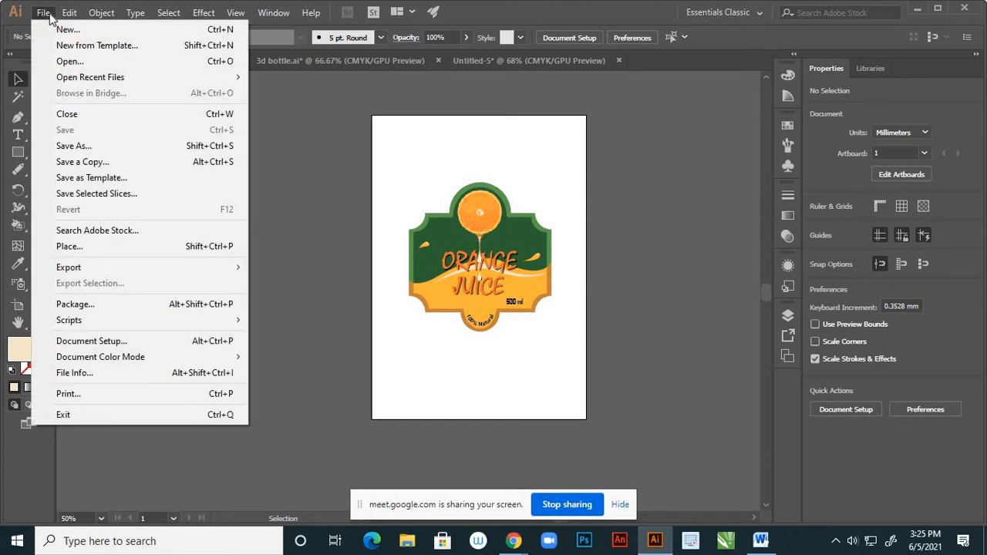
{"action": "left_click", "coordinate": [388, 154]}
Try enlarging the selected label artwork to about 177 mm wide and 192 mm high.
{"action": "left_click_drag", "start_coordinate": [388, 154], "coordinate": [593, 360]}
{"action": "key", "text": "ctrl+h"}
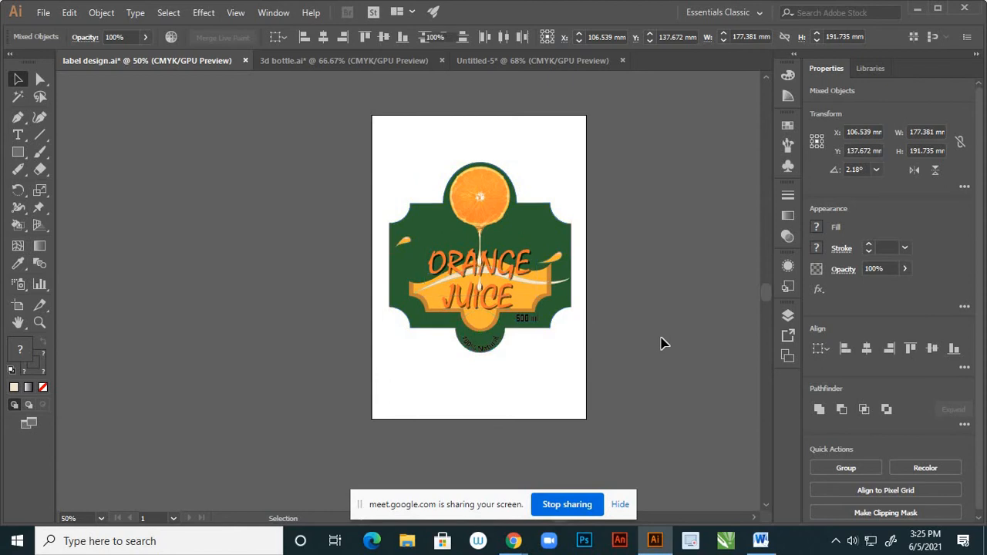
{"action": "left_click", "coordinate": [661, 343]}
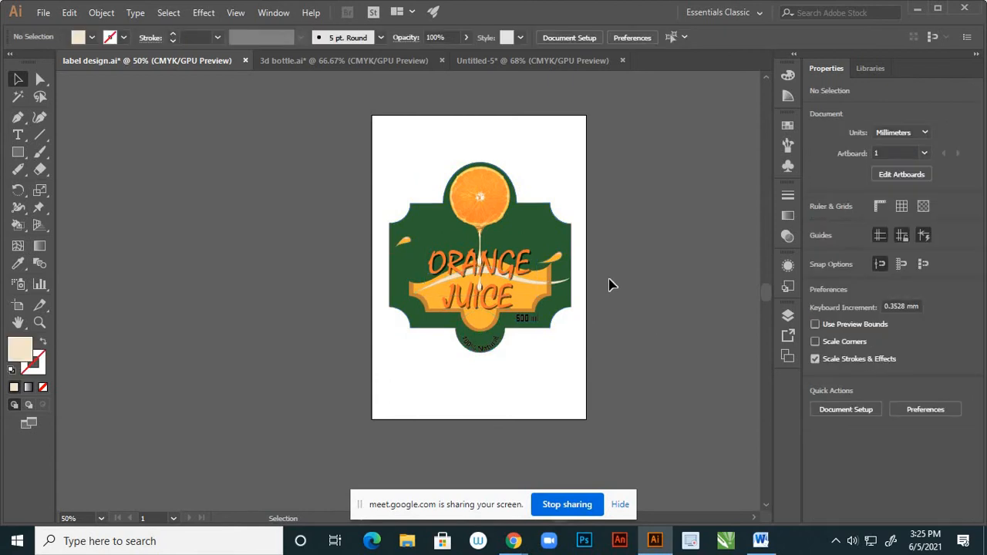
Select the juice droplet beside the word ORANGE together with its highlight and move both slightly upward.
{"action": "scroll", "coordinate": [567, 272], "scroll_direction": "up", "scroll_amount": 3}
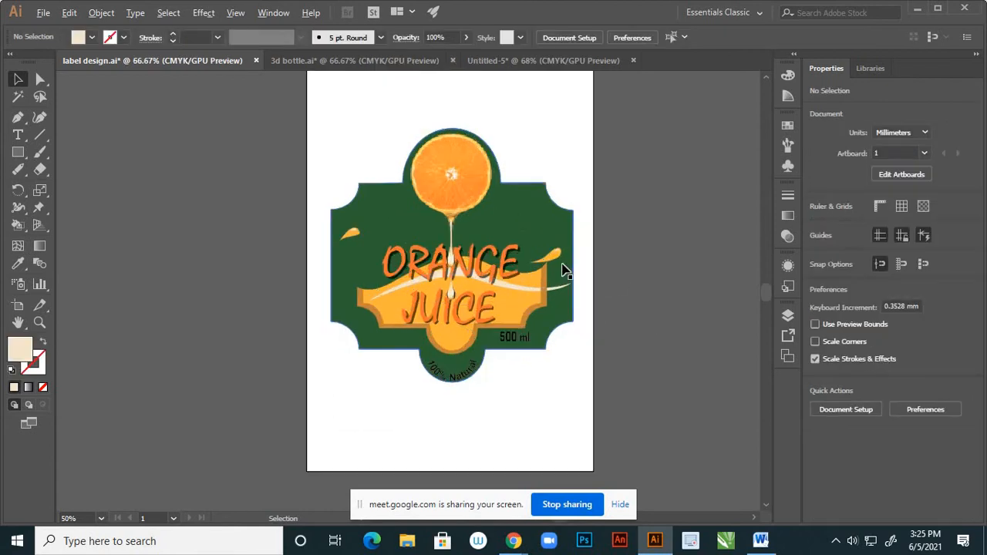
{"action": "left_click", "coordinate": [550, 247]}
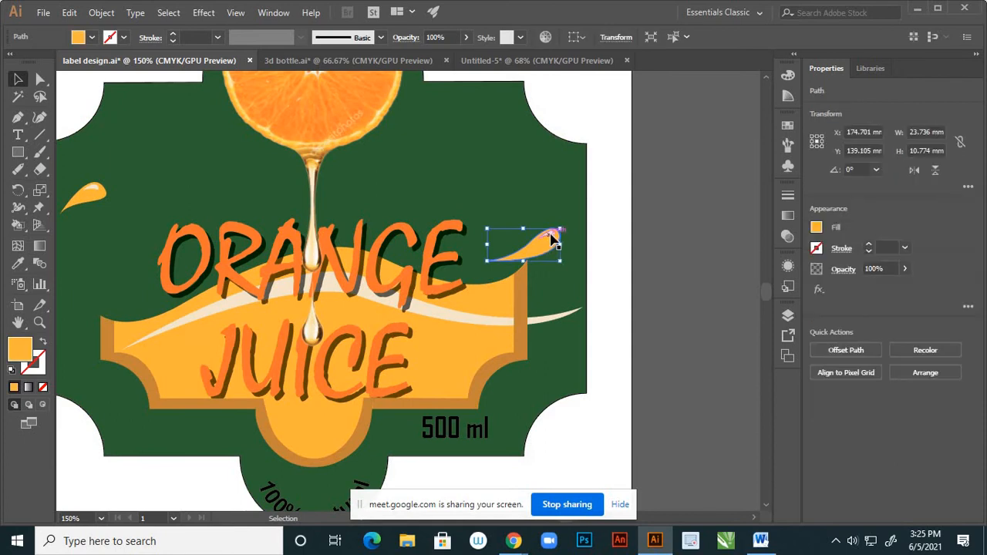
{"action": "left_click", "coordinate": [553, 240], "text": "shift"}
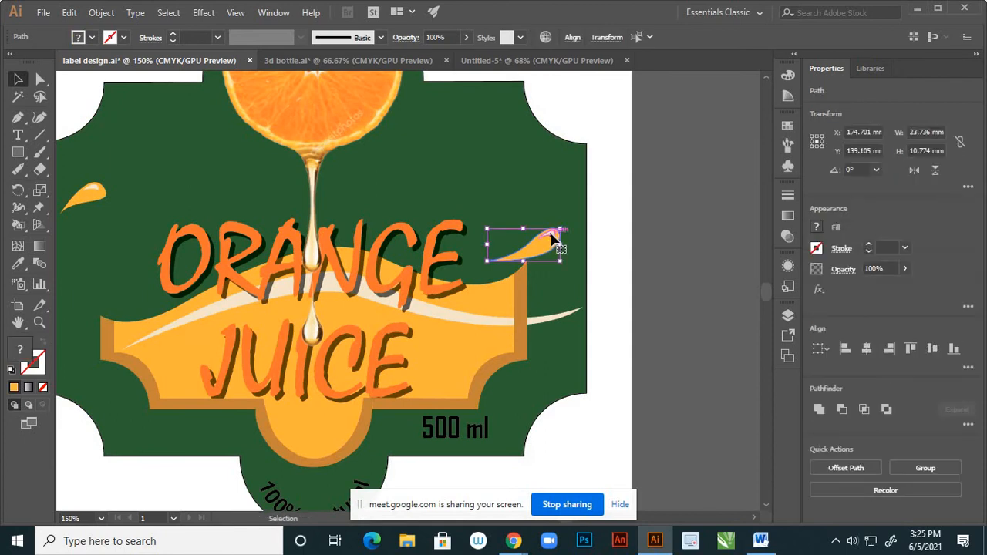
{"action": "left_click_drag", "start_coordinate": [553, 240], "coordinate": [554, 229]}
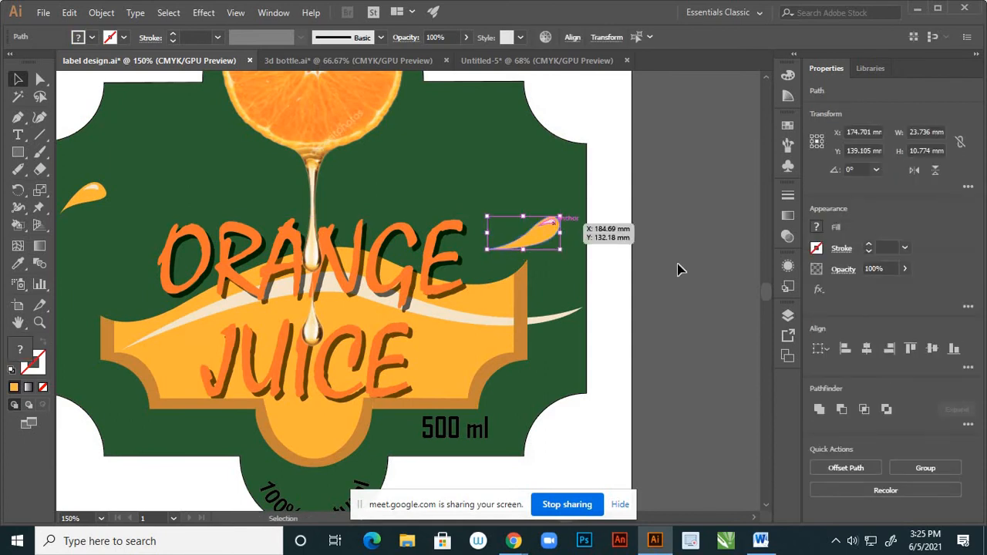
{"action": "left_click", "coordinate": [667, 263]}
{"action": "scroll", "coordinate": [544, 225], "scroll_direction": "down", "scroll_amount": 3}
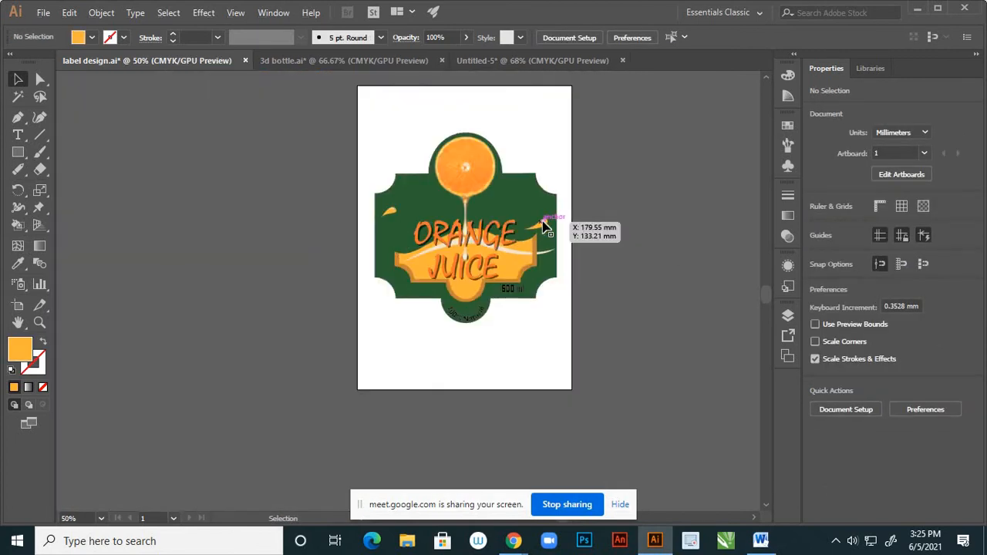
Undo the droplet move and the enlargement of the label artwork.
{"action": "key", "text": "a"}
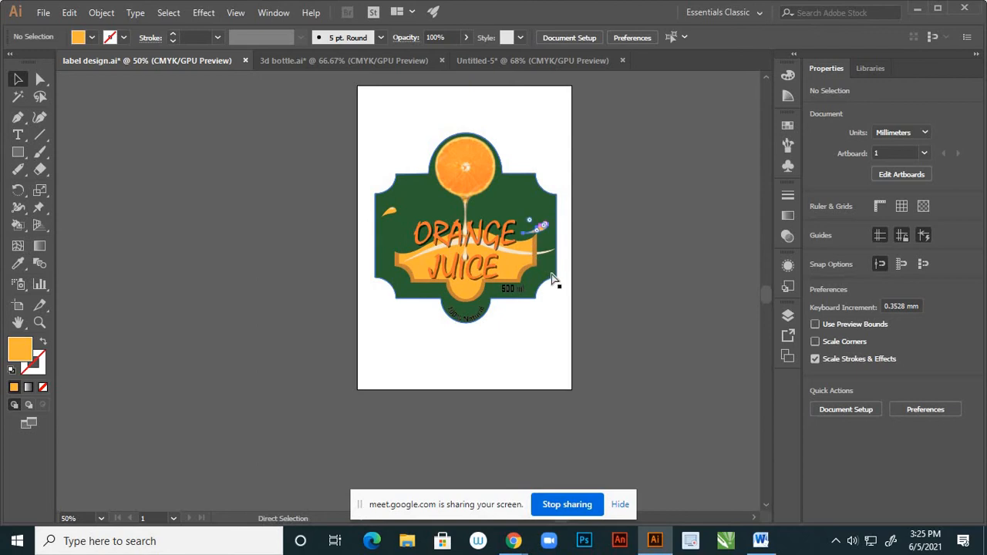
{"action": "key", "text": "ctrl+z"}
{"action": "key", "text": "ctrl+z"}
{"action": "key", "text": "ctrl+z"}
{"action": "key", "text": "ctrl+z"}
{"action": "key", "text": "ctrl+z"}
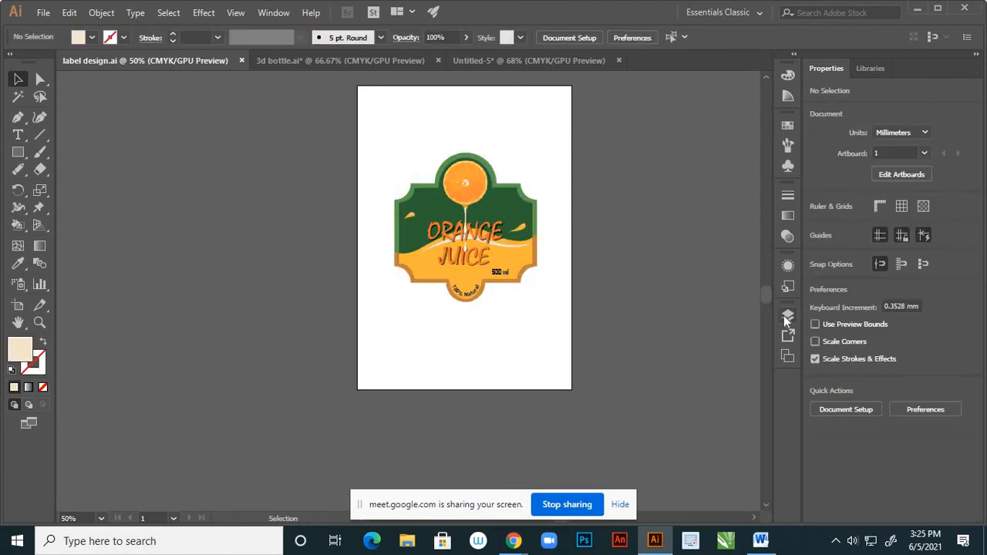
Unlock the locked paths inside Layer 1, including the green outer border, and select the whole label artwork.
{"action": "left_click", "coordinate": [787, 315]}
{"action": "left_click", "coordinate": [645, 377]}
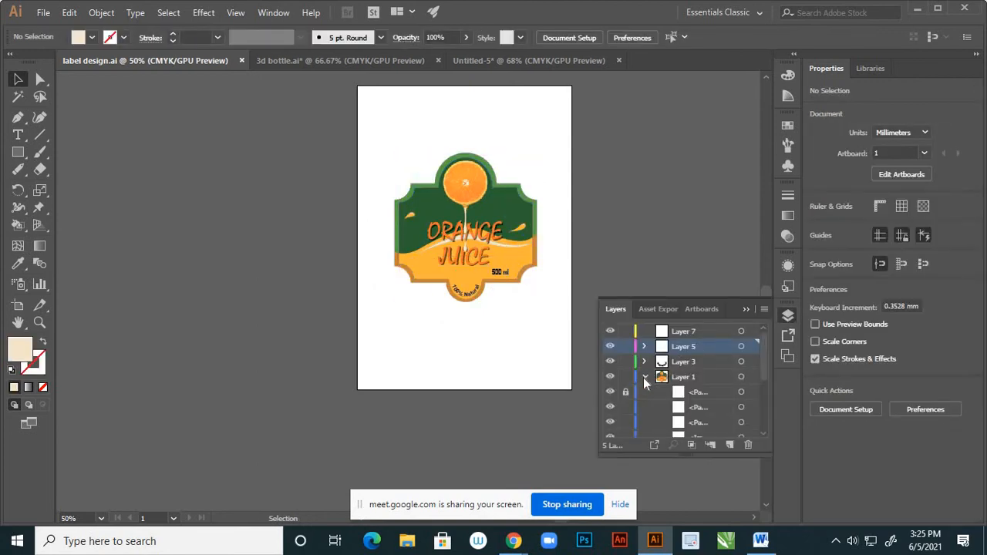
{"action": "scroll", "coordinate": [625, 397], "scroll_direction": "down", "scroll_amount": 5}
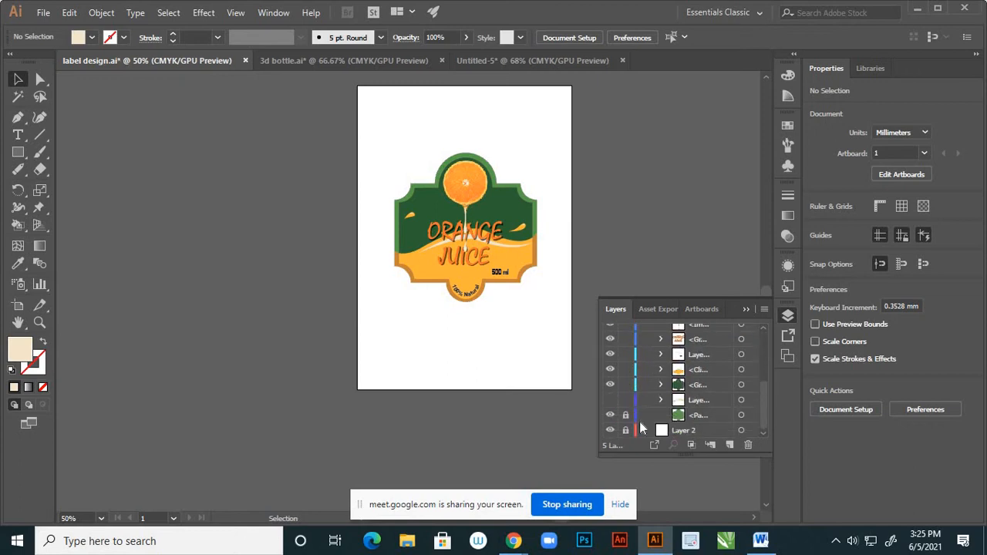
{"action": "left_click", "coordinate": [745, 311]}
{"action": "key", "text": "ctrl+a"}
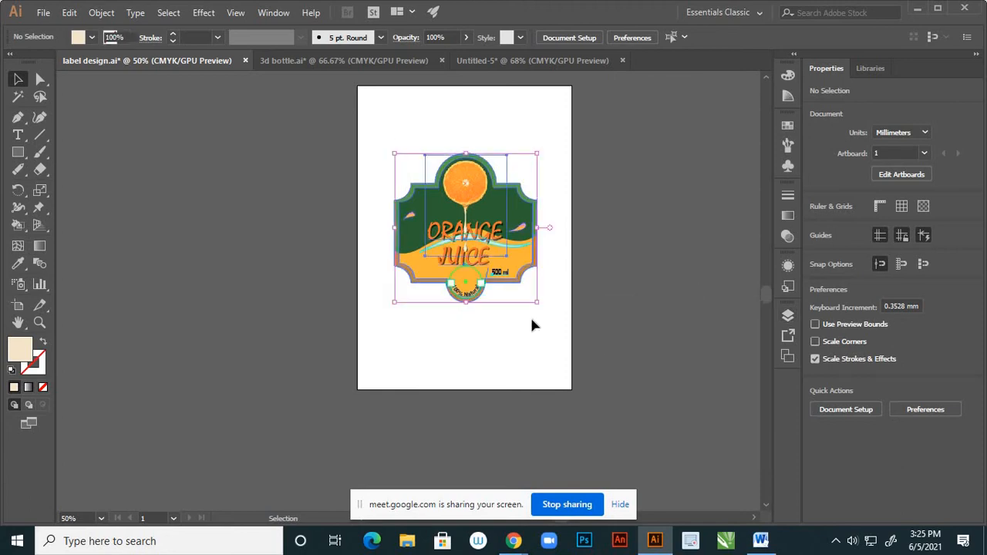
Enlarge the whole label artwork to about 139 mm wide and 146 mm high, and save the label document.
{"action": "left_click_drag", "start_coordinate": [538, 305], "coordinate": [561, 325]}
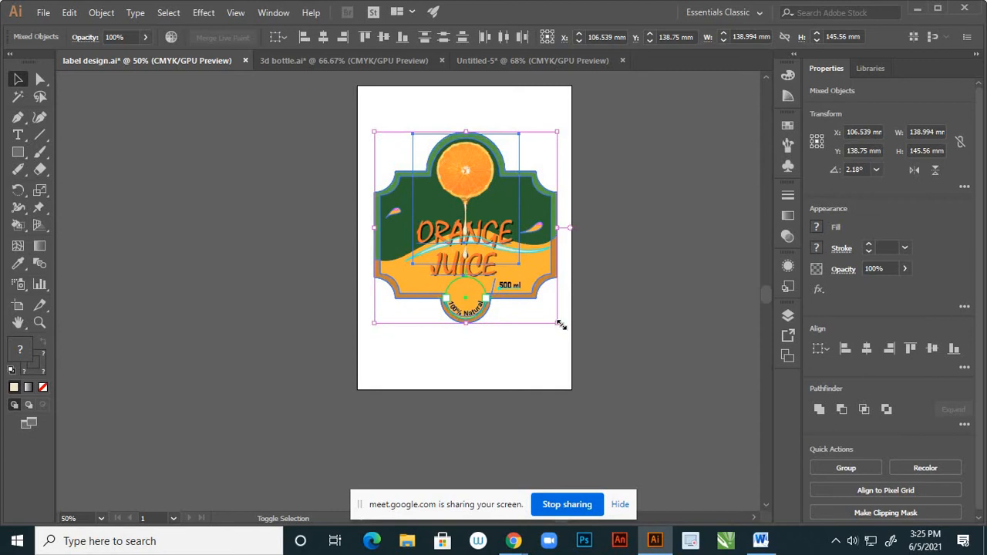
{"action": "left_click", "coordinate": [610, 309]}
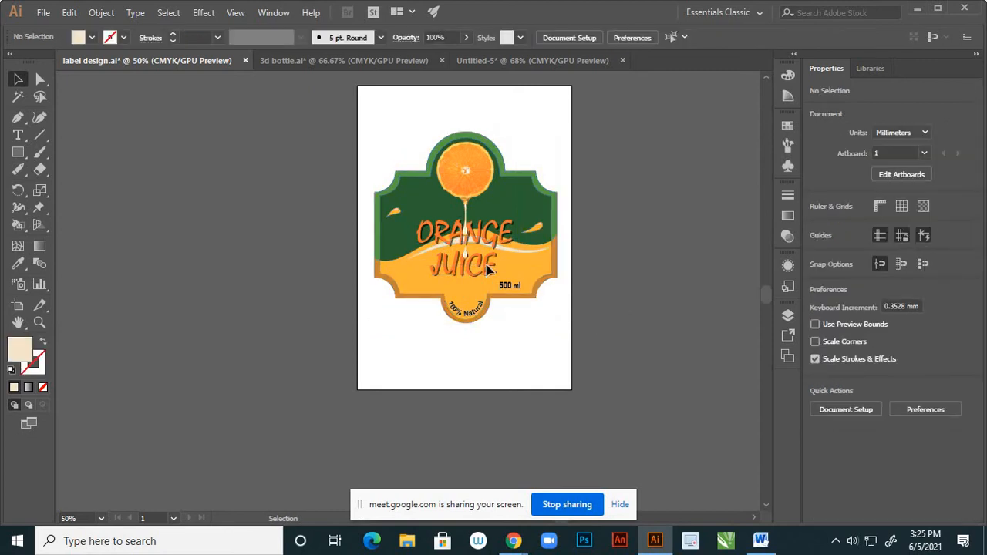
{"action": "key", "text": "a"}
{"action": "key", "text": "ctrl+s"}
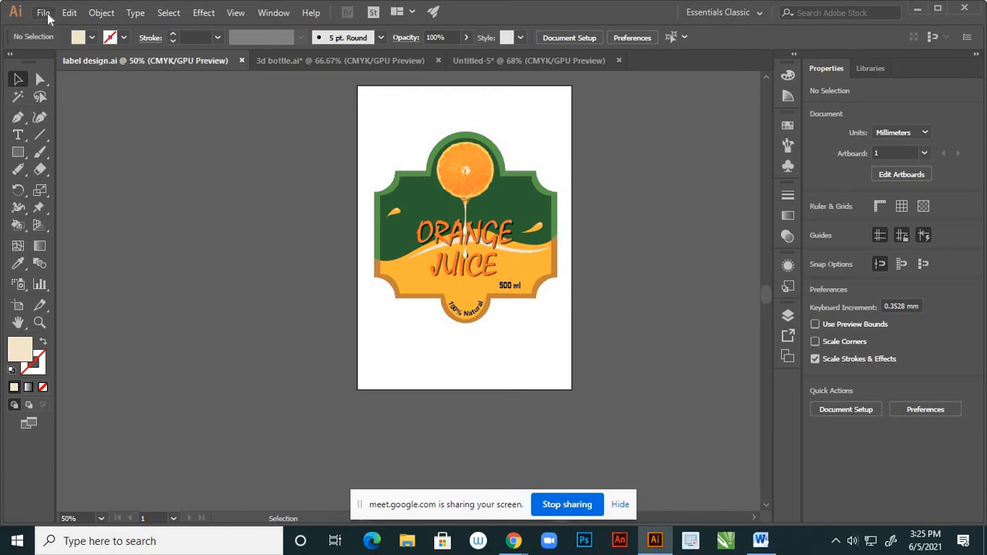
Export the label design to the Desktop as a PNG using the artboards, with a transparent background at 72 ppi, and close the label document.
{"action": "left_click", "coordinate": [48, 15]}
{"action": "mouse_move", "coordinate": [192, 267]}
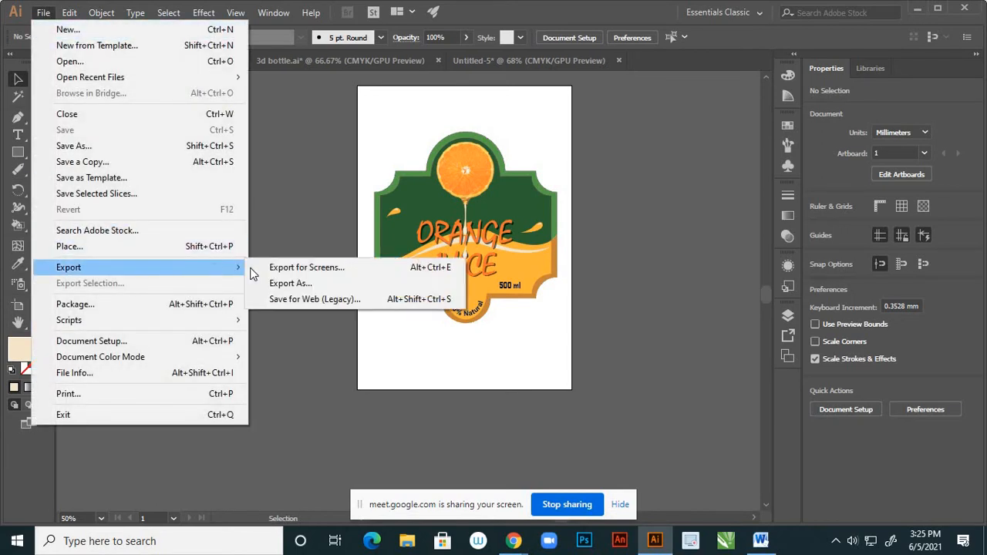
{"action": "left_click", "coordinate": [276, 283]}
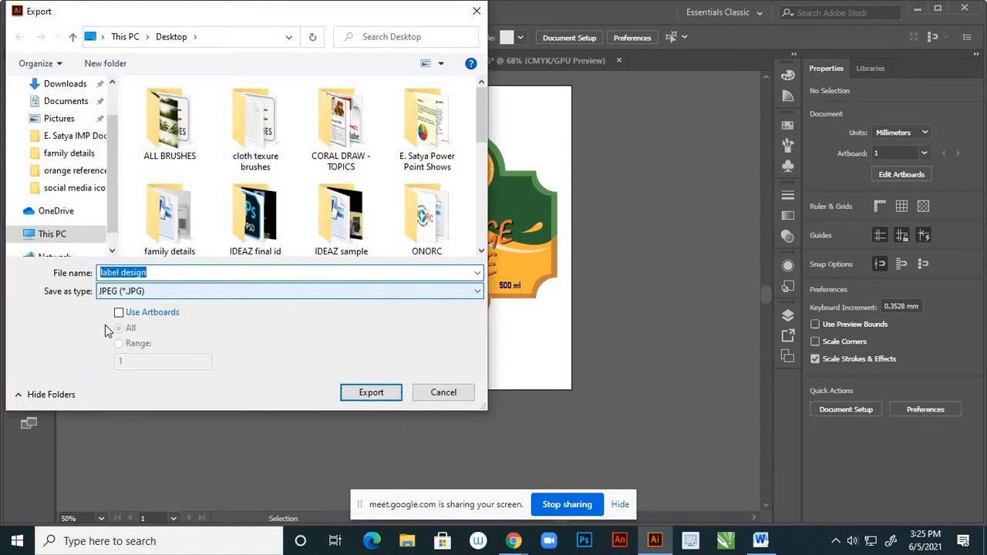
{"action": "left_click", "coordinate": [154, 293]}
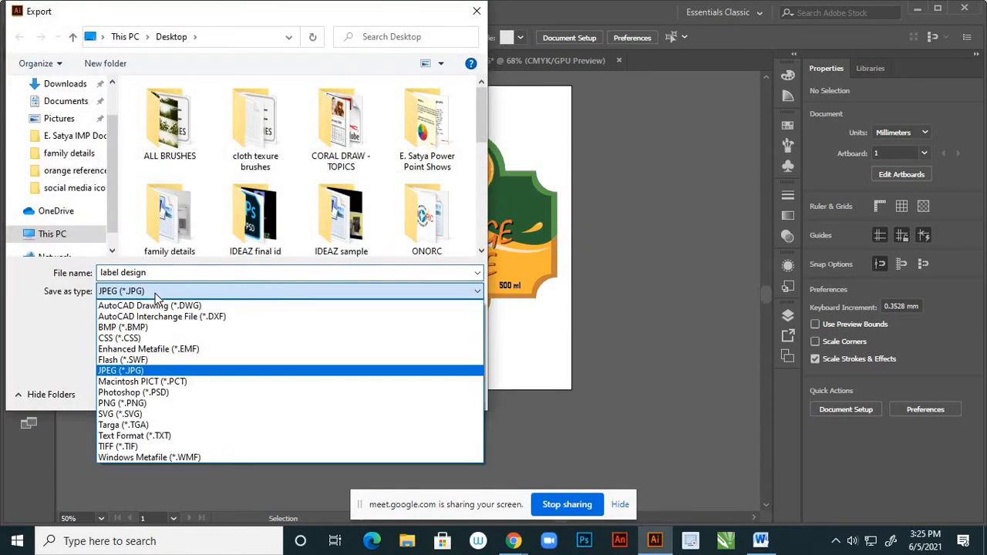
{"action": "left_click", "coordinate": [121, 403]}
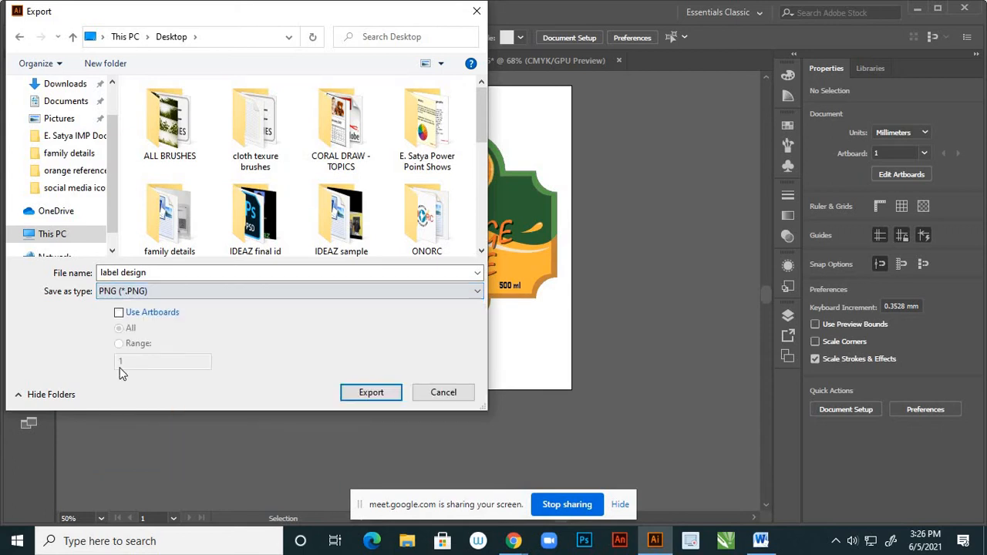
{"action": "left_click", "coordinate": [120, 313]}
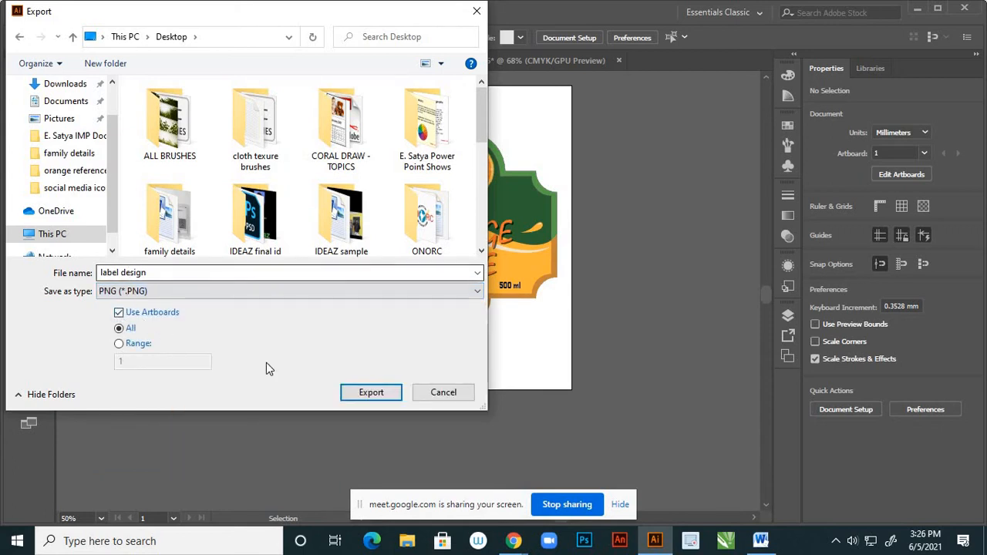
{"action": "left_click", "coordinate": [358, 393]}
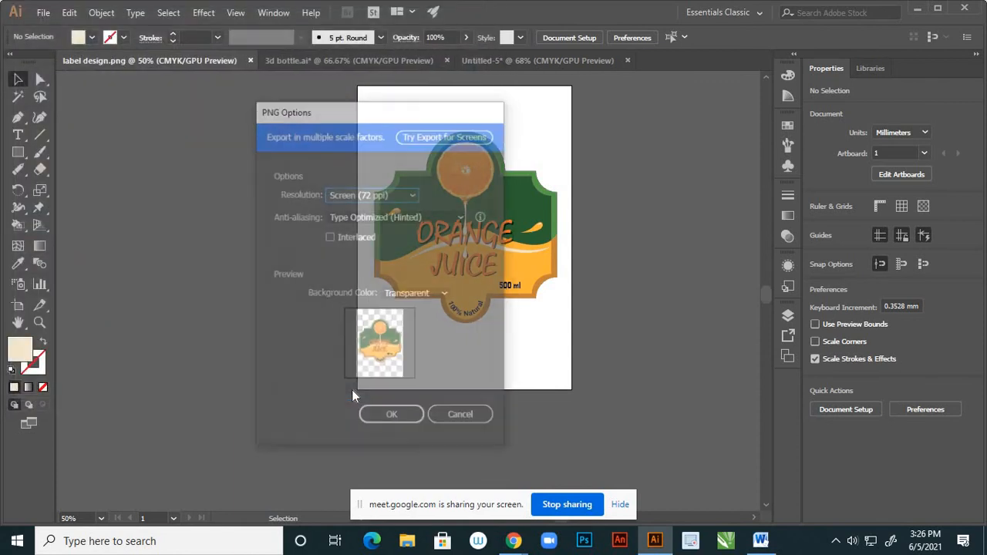
{"action": "left_click", "coordinate": [390, 416]}
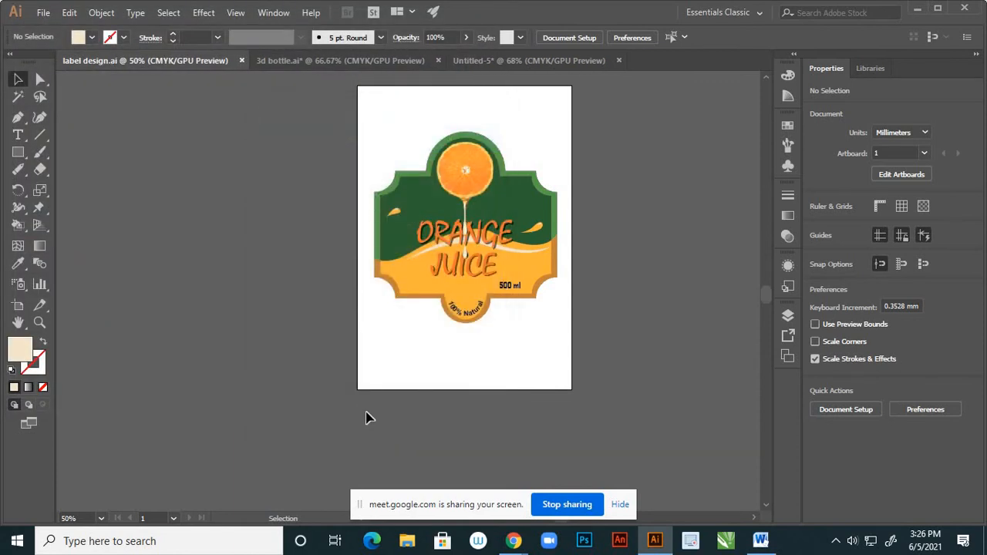
{"action": "left_click", "coordinate": [242, 60]}
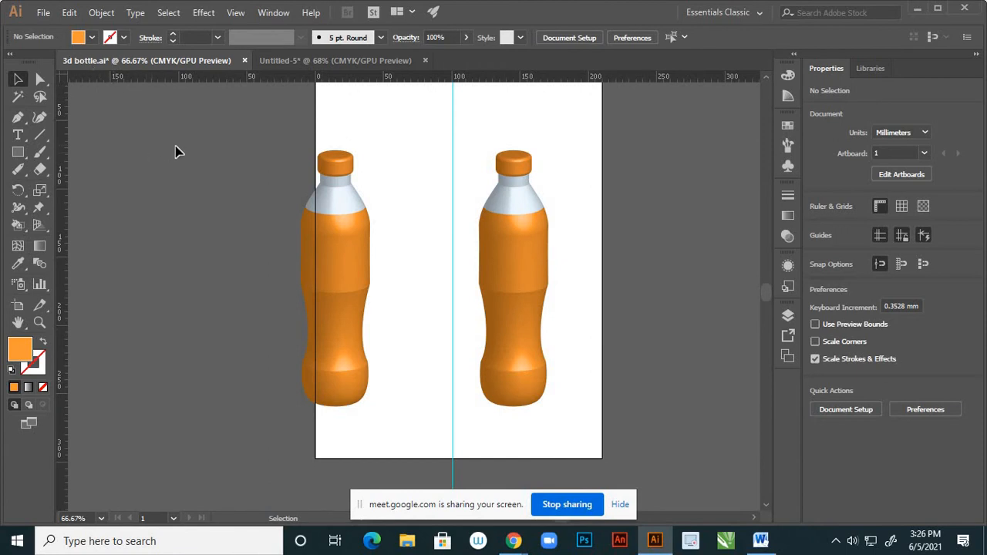
Place the label design-01 PNG from the Desktop into the 3d bottle document.
{"action": "left_click", "coordinate": [44, 13]}
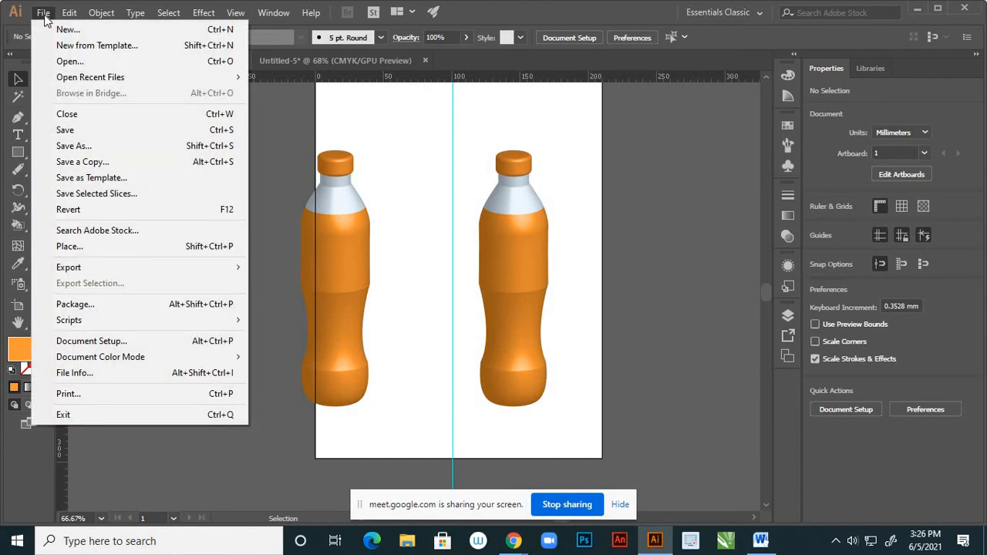
{"action": "left_click", "coordinate": [91, 247]}
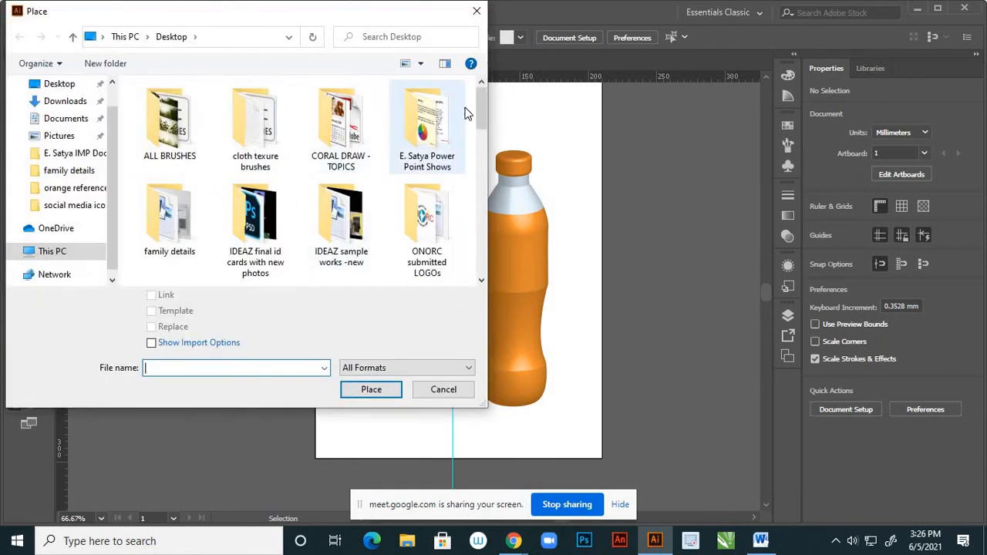
{"action": "left_click_drag", "start_coordinate": [481, 105], "coordinate": [472, 236]}
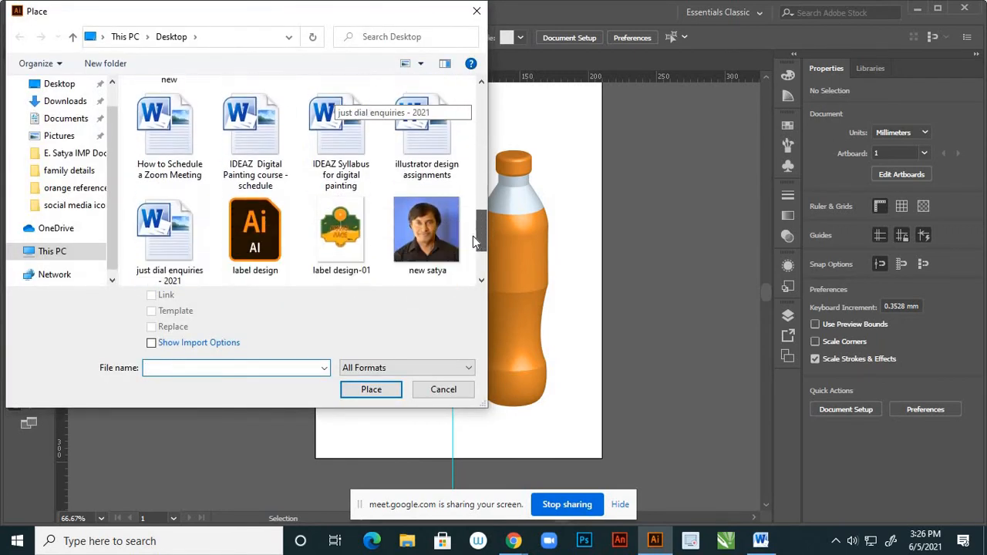
{"action": "left_click", "coordinate": [354, 185]}
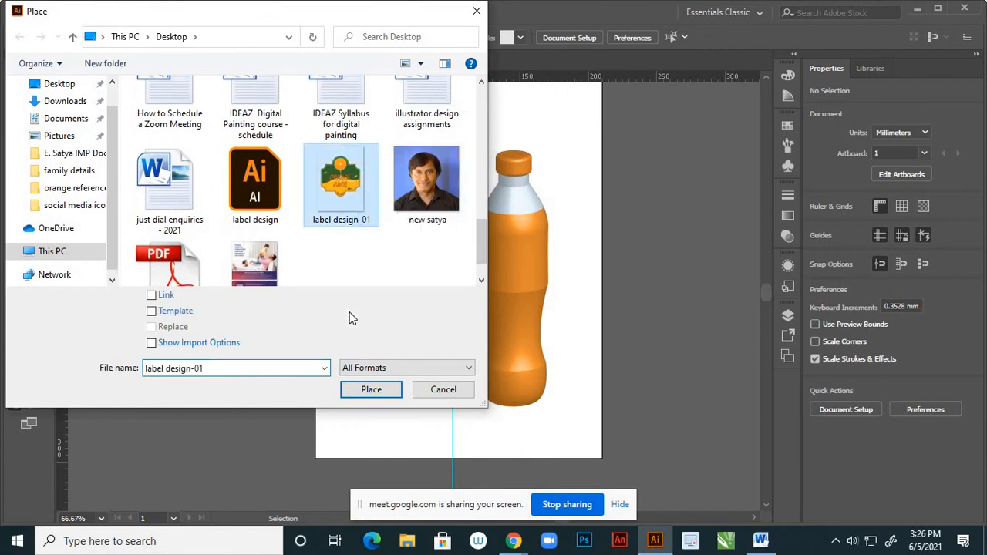
{"action": "left_click", "coordinate": [366, 391]}
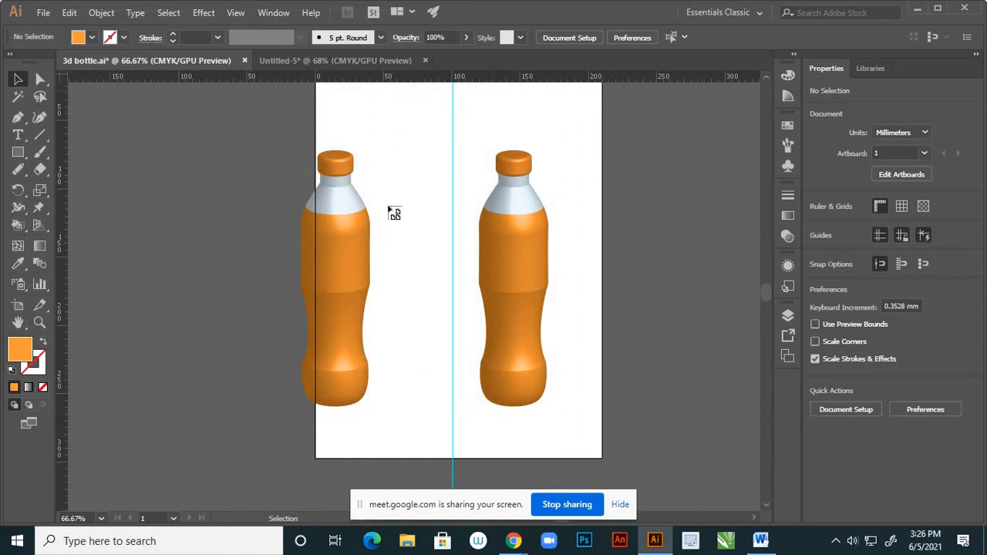
{"action": "left_click", "coordinate": [392, 145]}
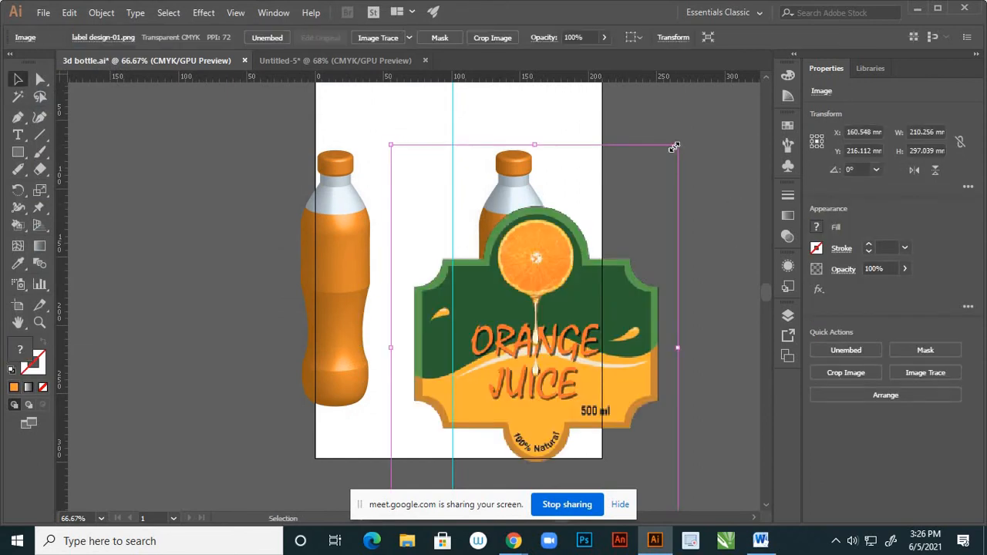
Shrink the placed label image to about 64 mm wide and 91 mm high, and move it to the right of the bottles.
{"action": "left_click_drag", "start_coordinate": [677, 146], "coordinate": [606, 292]}
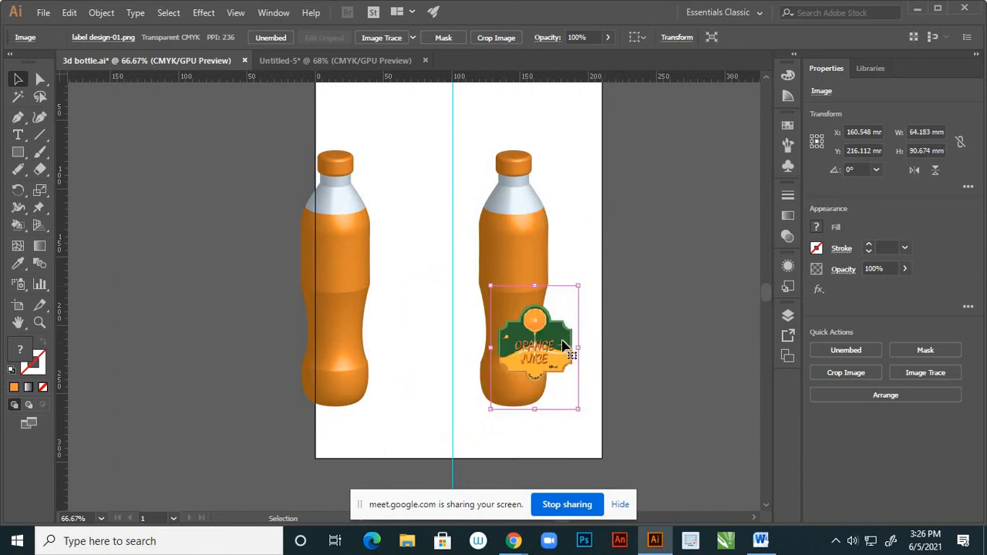
{"action": "left_click_drag", "start_coordinate": [563, 341], "coordinate": [644, 289]}
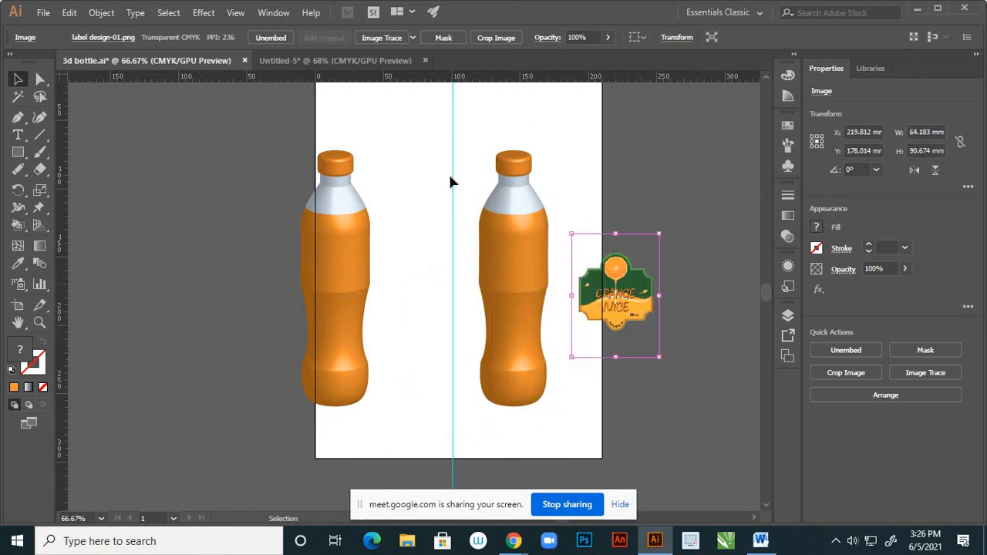
{"action": "left_click", "coordinate": [415, 142]}
Cut the Nutrition Facts image out of the Untitled-5 document and return to the 3d bottle document.
{"action": "left_click", "coordinate": [372, 61]}
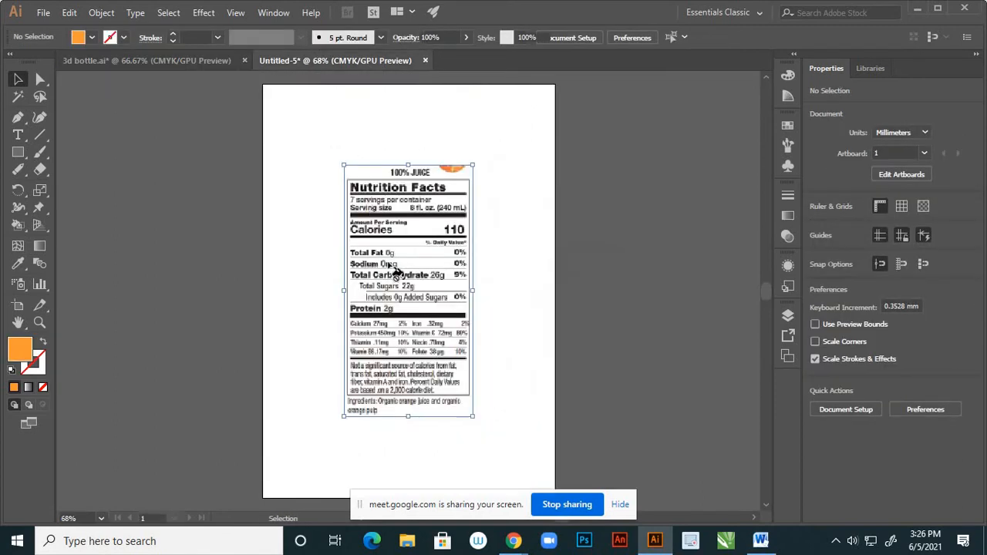
{"action": "key", "text": "a"}
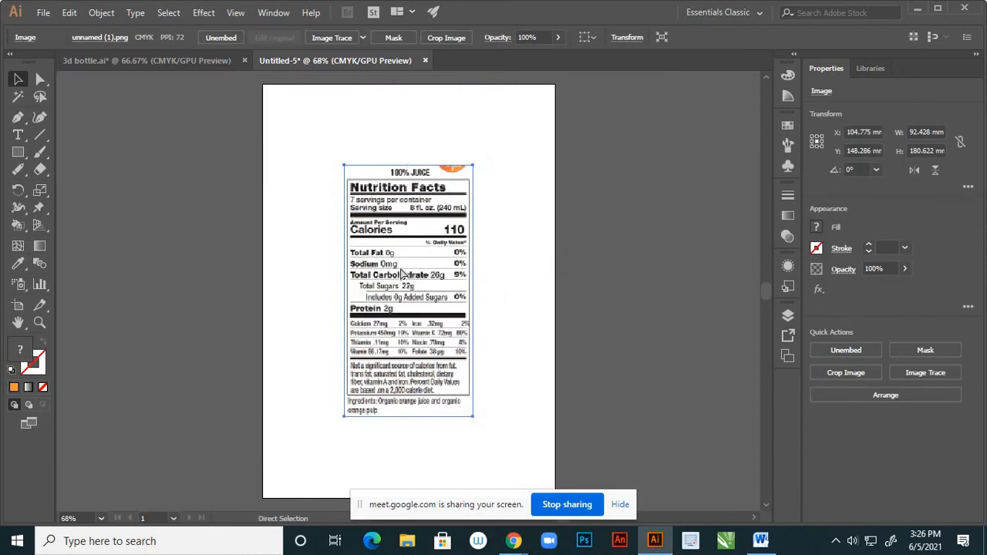
{"action": "key", "text": "Delete"}
{"action": "key", "text": "v"}
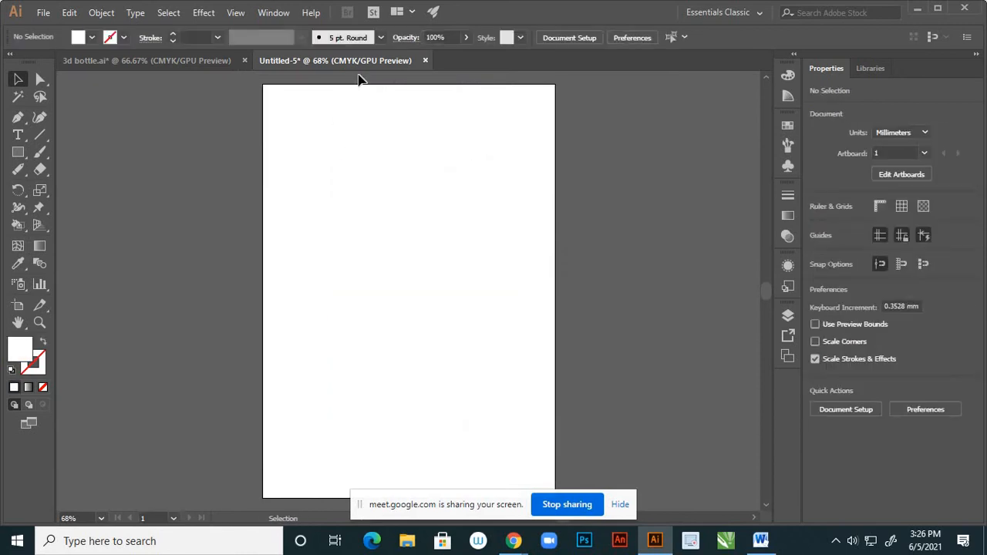
{"action": "left_click", "coordinate": [217, 67]}
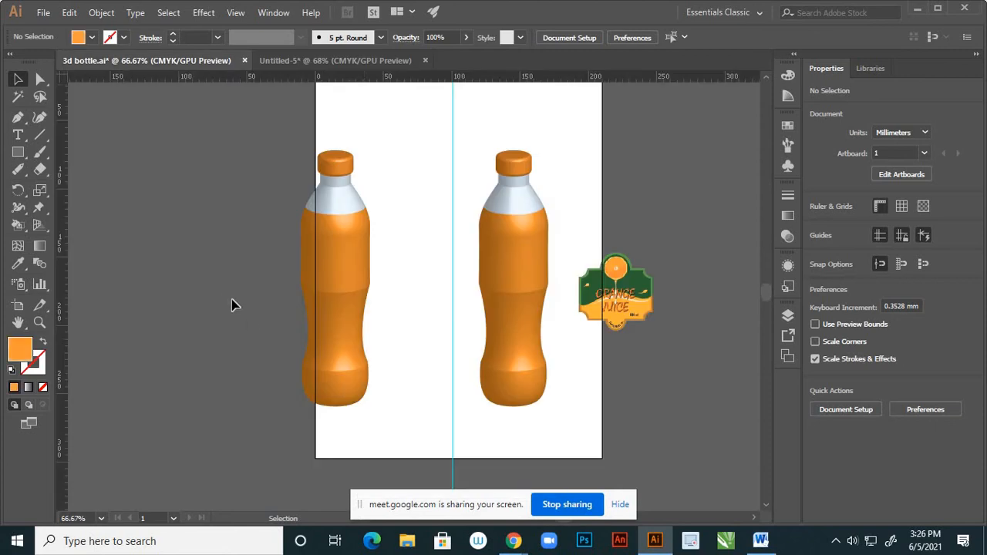
Paste the Nutrition Facts image to the left of the bottles and shrink it to about 48 mm wide and 93 mm high.
{"action": "key", "text": "a"}
{"action": "key", "text": "ctrl+v"}
{"action": "left_click_drag", "start_coordinate": [438, 293], "coordinate": [224, 284]}
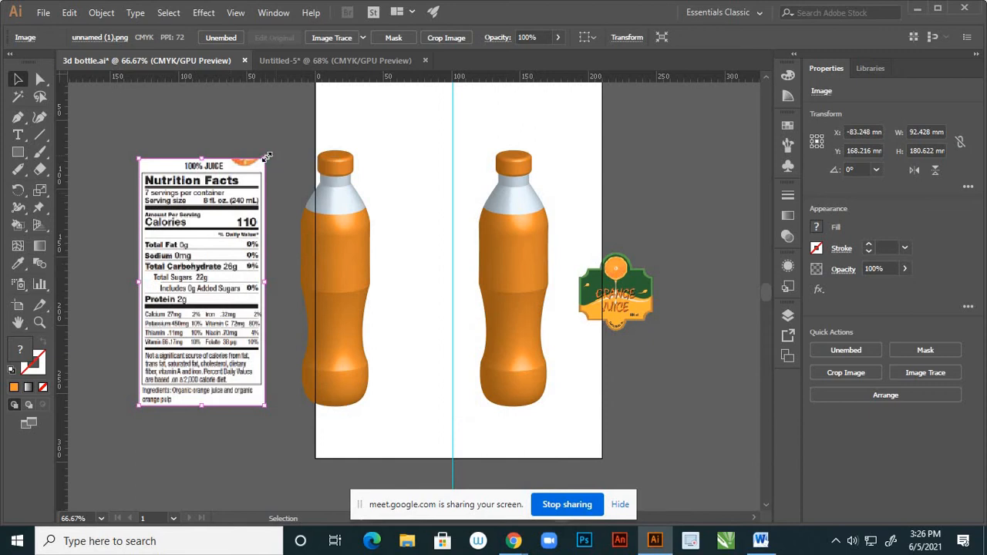
{"action": "left_click_drag", "start_coordinate": [266, 156], "coordinate": [255, 222]}
{"action": "left_click", "coordinate": [303, 101]}
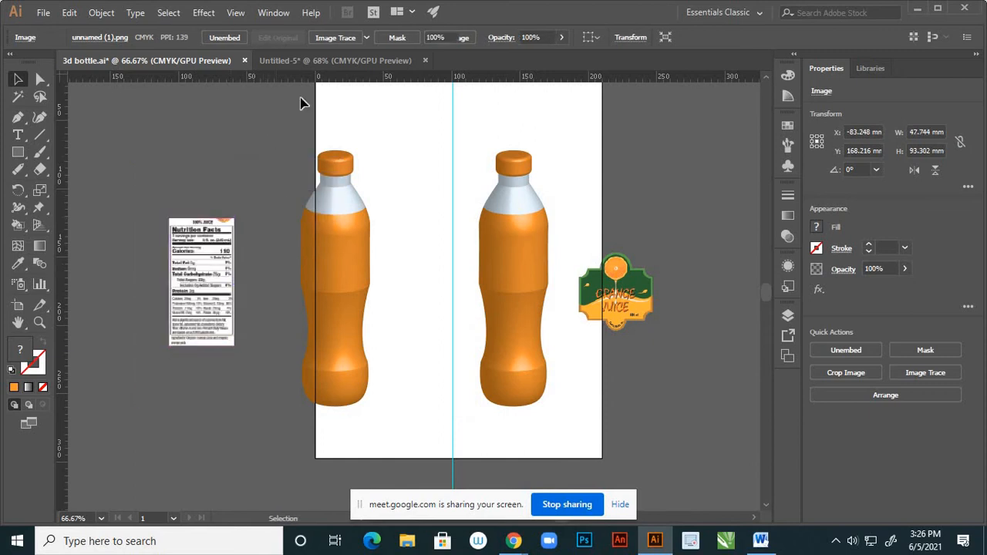
Close the emptied Untitled-5 document without saving it.
{"action": "left_click", "coordinate": [347, 67]}
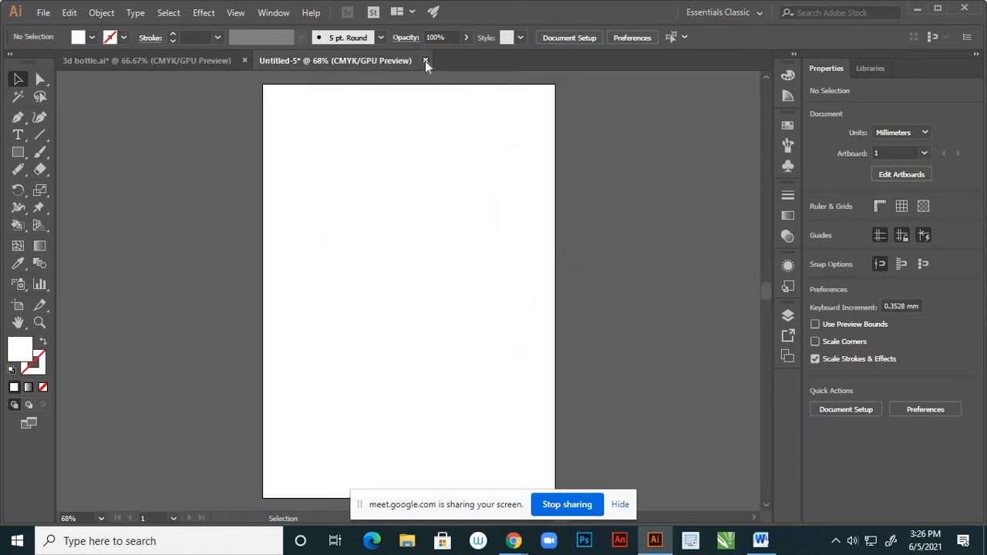
{"action": "left_click", "coordinate": [425, 61]}
{"action": "left_click", "coordinate": [565, 291]}
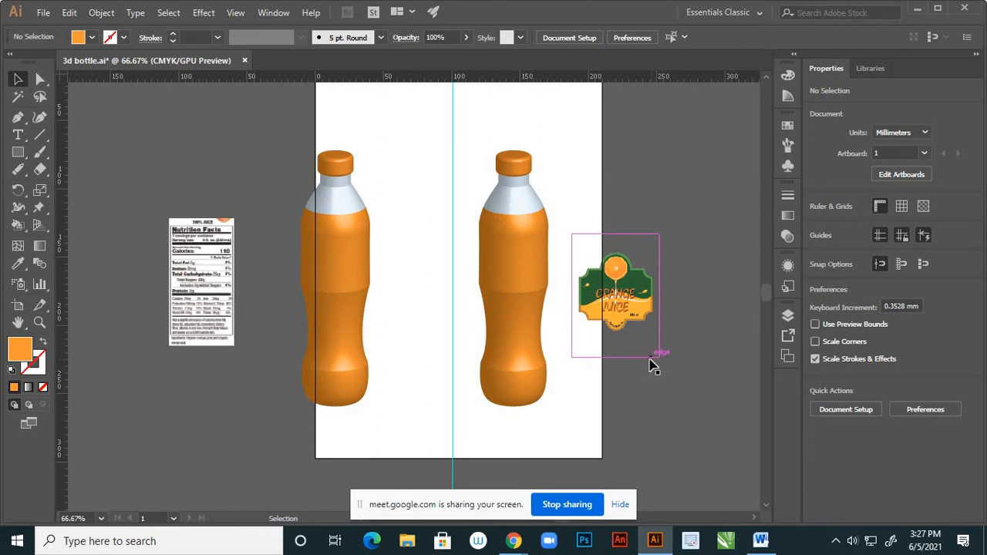
Try the label image over the upper body of the right bottle to check its fit.
{"action": "scroll", "coordinate": [661, 309], "scroll_direction": "up", "scroll_amount": 1}
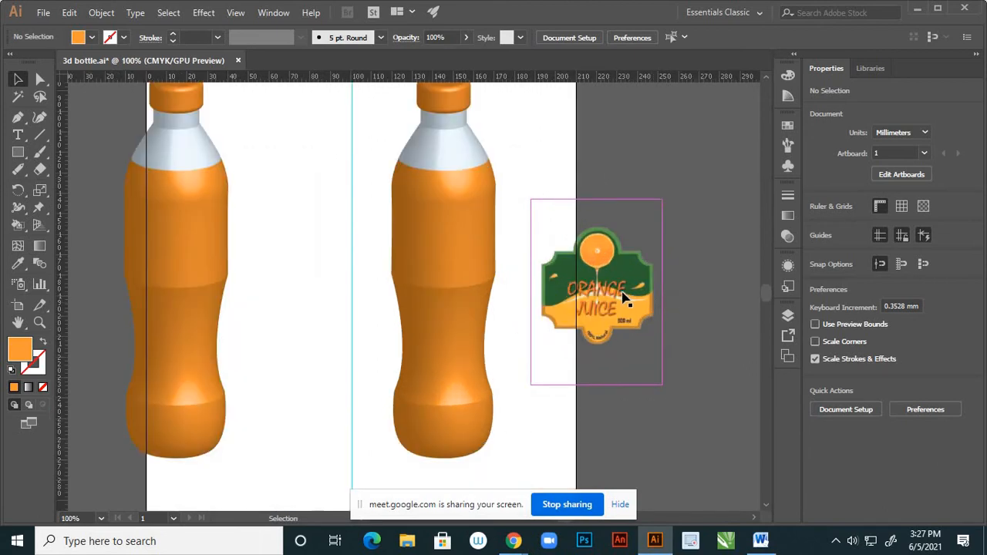
{"action": "left_click_drag", "start_coordinate": [621, 300], "coordinate": [470, 349]}
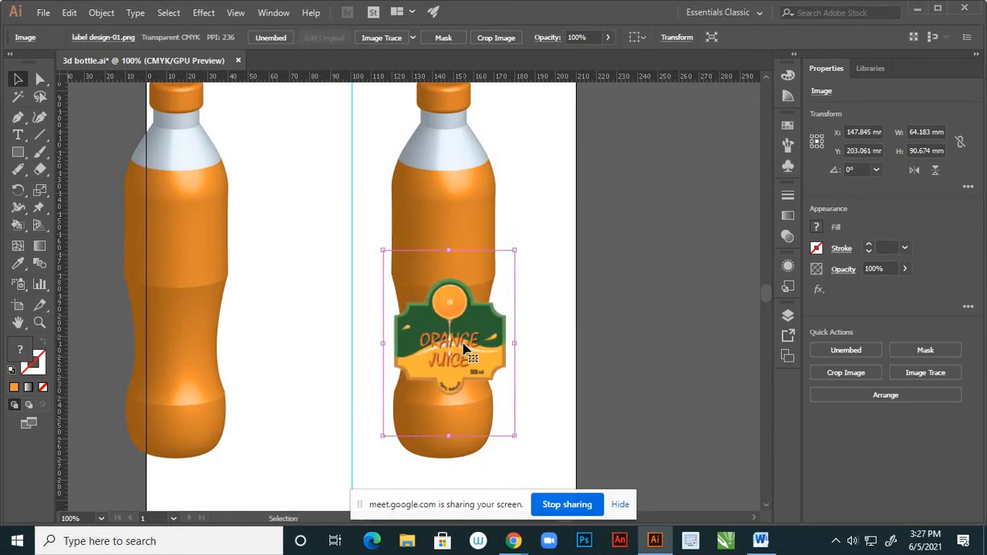
{"action": "left_click_drag", "start_coordinate": [458, 310], "coordinate": [455, 248]}
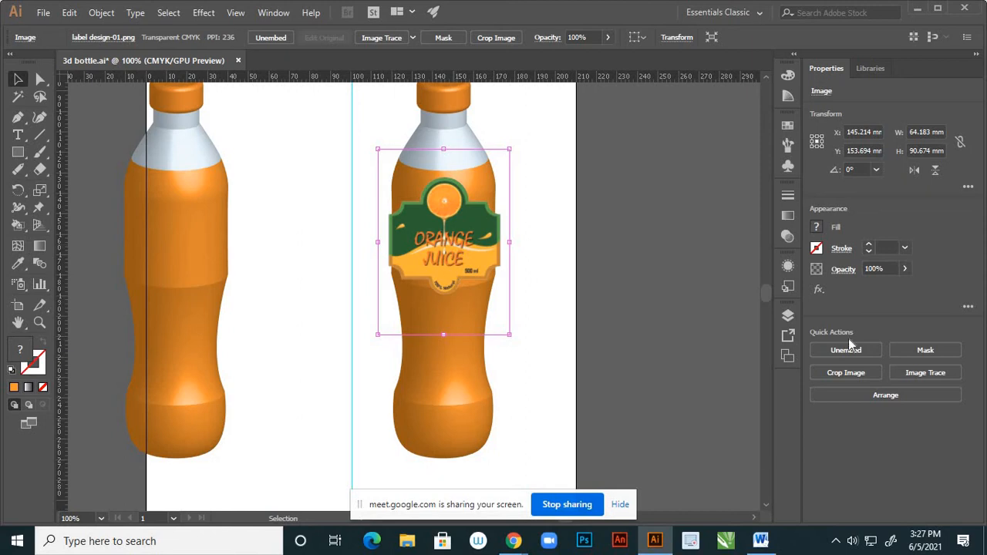
{"action": "left_click", "coordinate": [763, 212]}
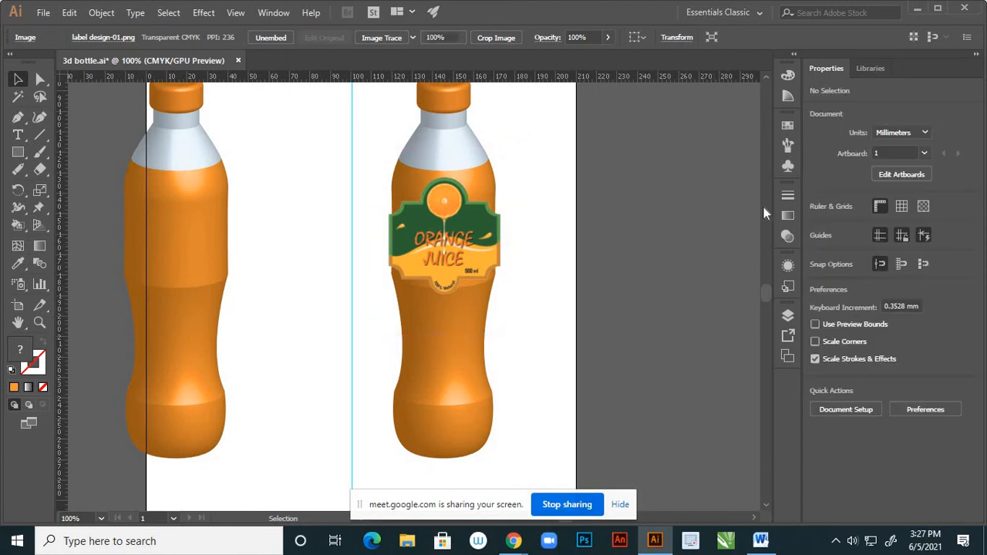
Make the label image a dynamic movie clip symbol with the default name, and delete its instance from the artboard.
{"action": "left_click", "coordinate": [787, 167]}
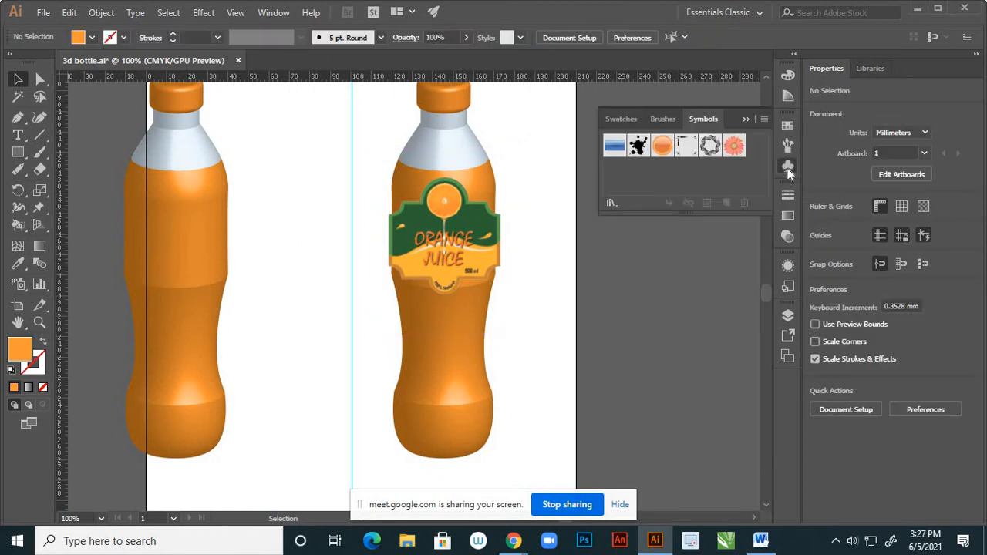
{"action": "left_click_drag", "start_coordinate": [475, 255], "coordinate": [656, 175]}
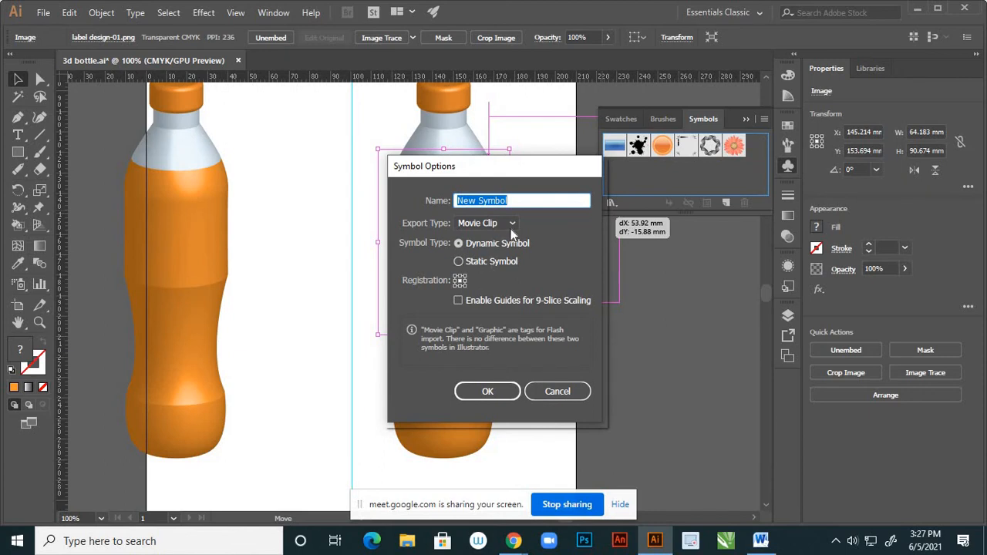
{"action": "left_click", "coordinate": [487, 392]}
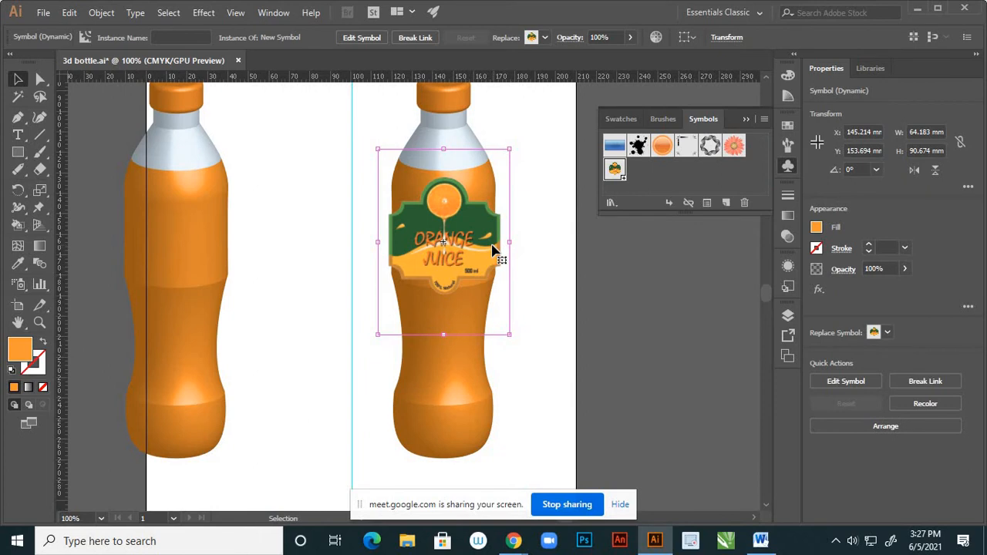
{"action": "key", "text": "Delete"}
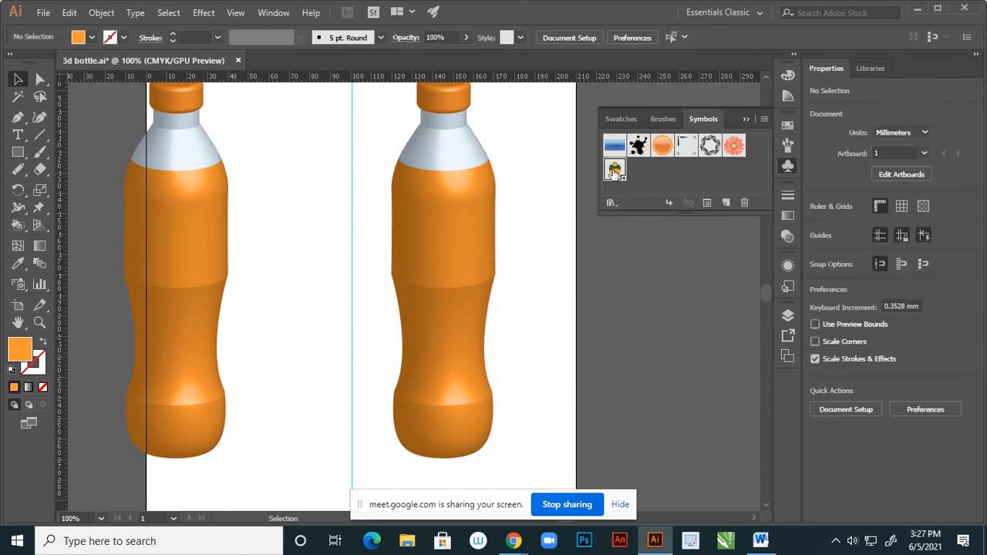
Place a label symbol instance beside the right bottle, and open that bottle's 3D Revolve settings with the preview on.
{"action": "left_click_drag", "start_coordinate": [614, 169], "coordinate": [594, 287]}
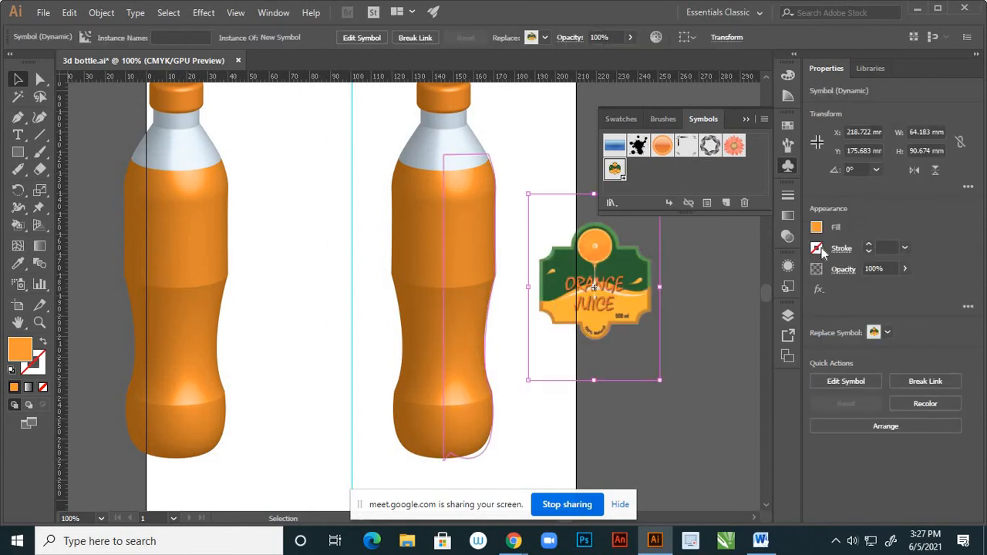
{"action": "left_click", "coordinate": [787, 266]}
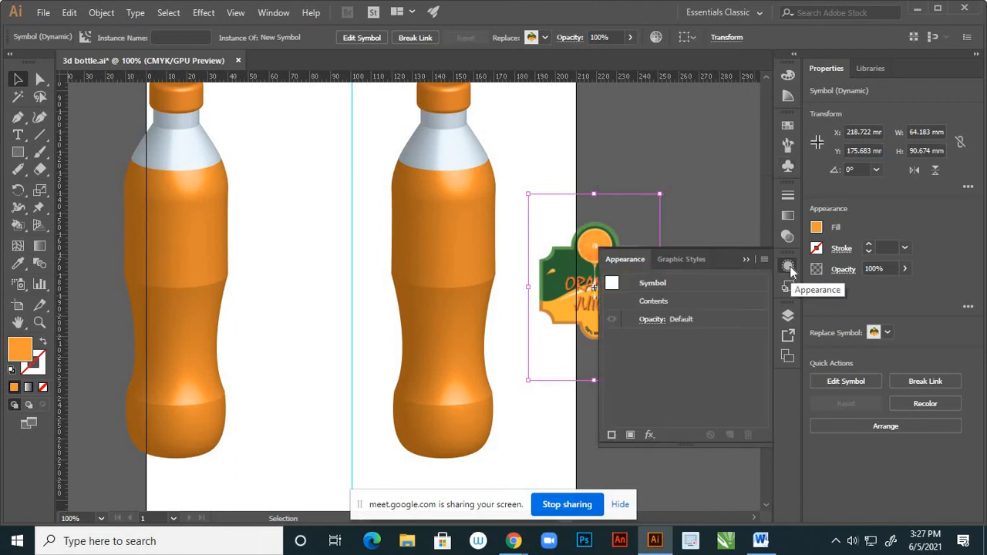
{"action": "left_click", "coordinate": [479, 258]}
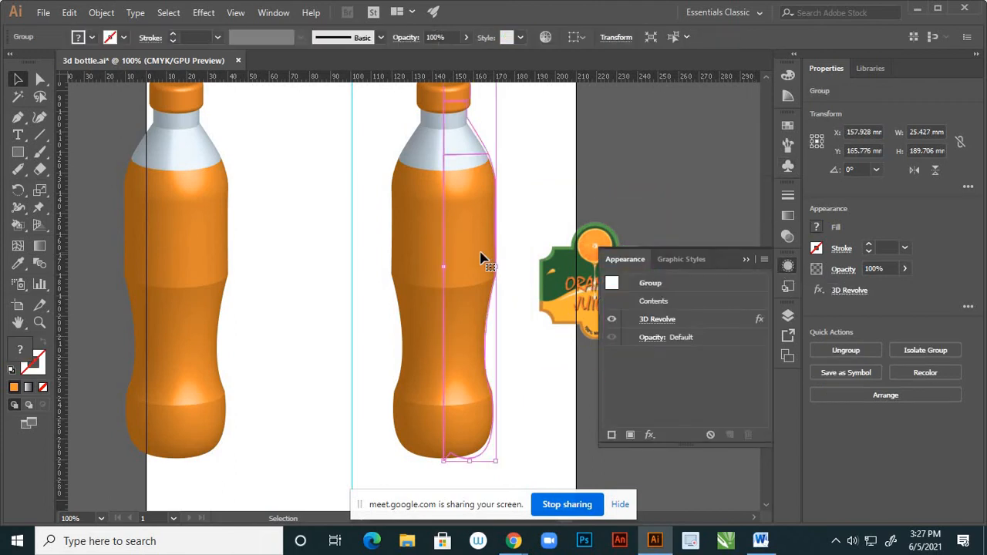
{"action": "left_click", "coordinate": [673, 320]}
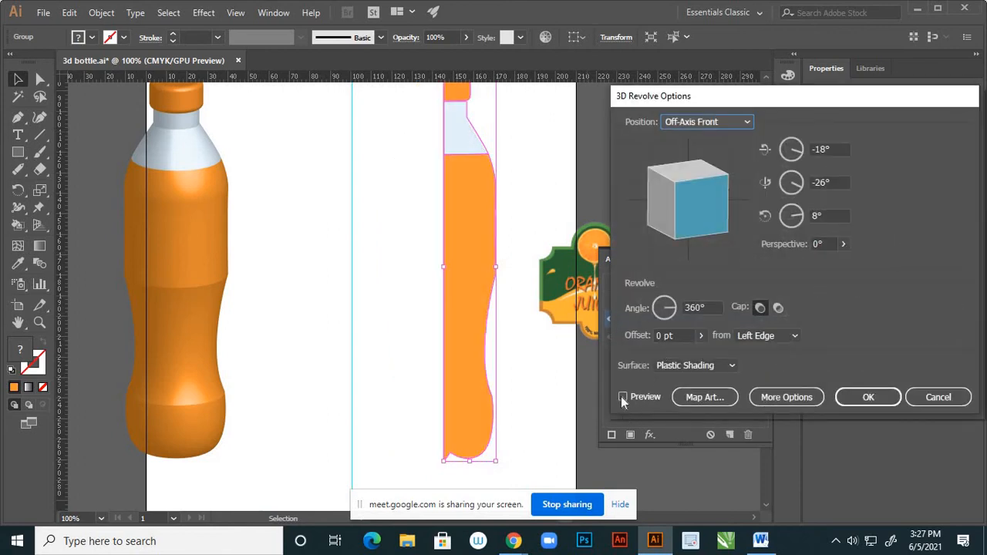
{"action": "left_click", "coordinate": [623, 396]}
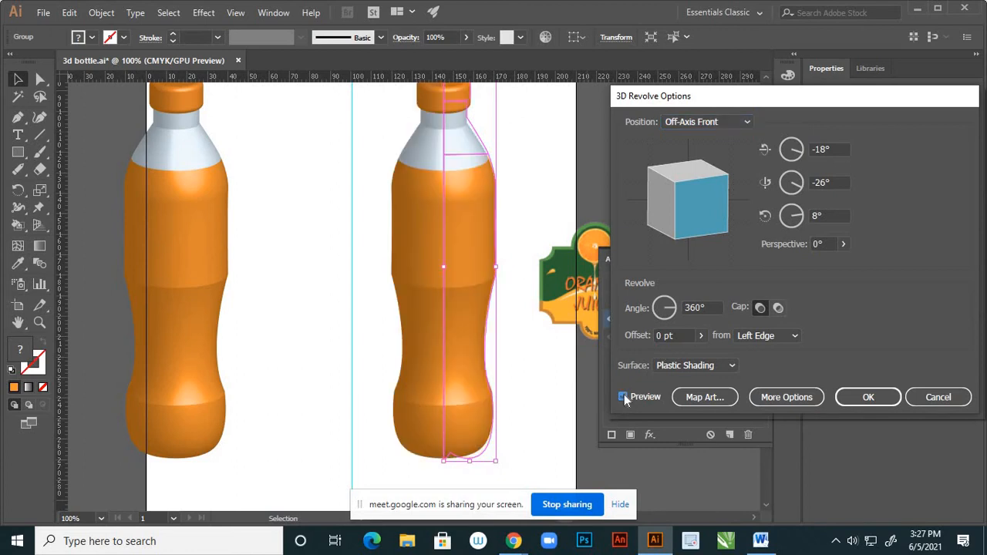
Start mapping art onto the right bottle and assign the New Symbol label to surface 1 of 18.
{"action": "left_click", "coordinate": [707, 398]}
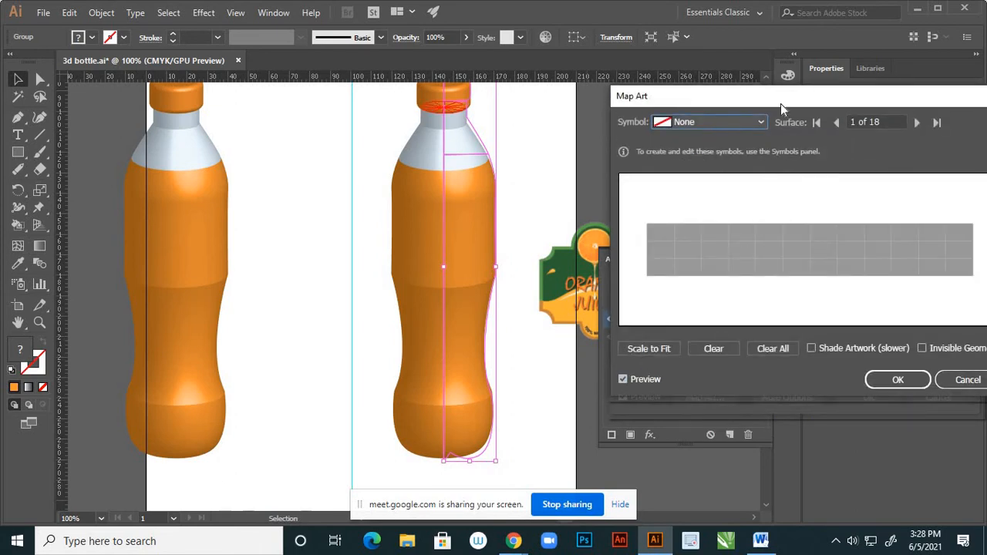
{"action": "left_click_drag", "start_coordinate": [782, 108], "coordinate": [778, 234]}
{"action": "left_click", "coordinate": [757, 245]}
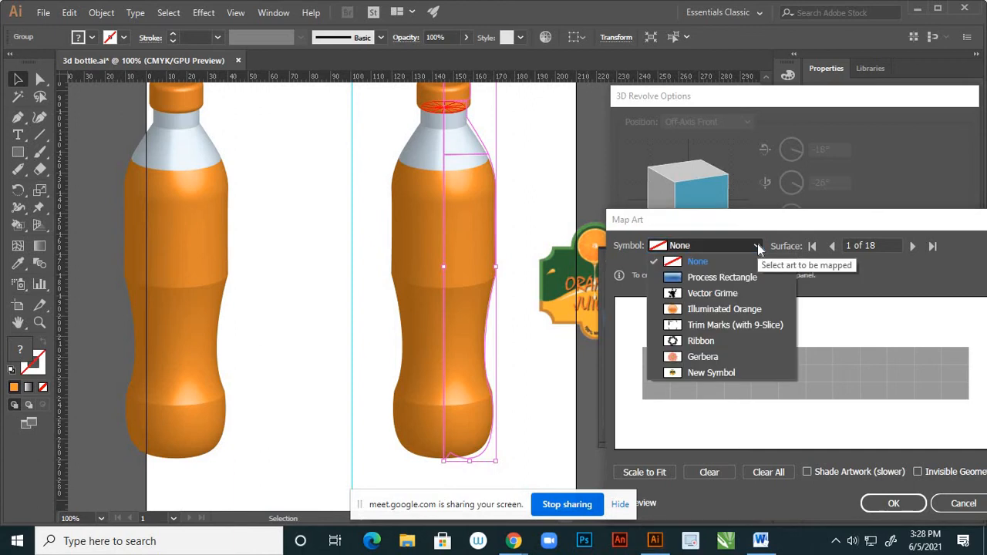
{"action": "left_click", "coordinate": [728, 375]}
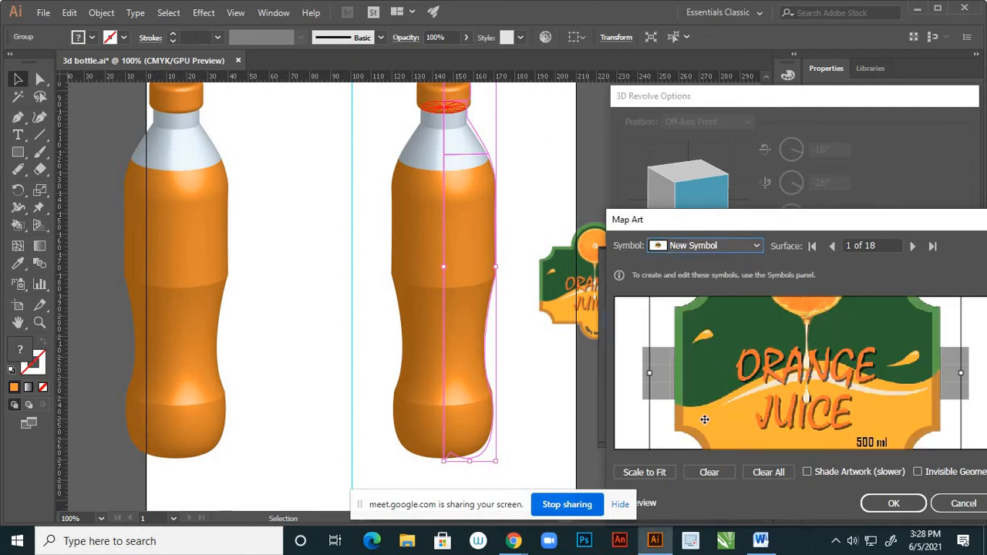
Assign the New Symbol label to surface 13 of 18, the upper orange body of the right bottle.
{"action": "left_click", "coordinate": [912, 245]}
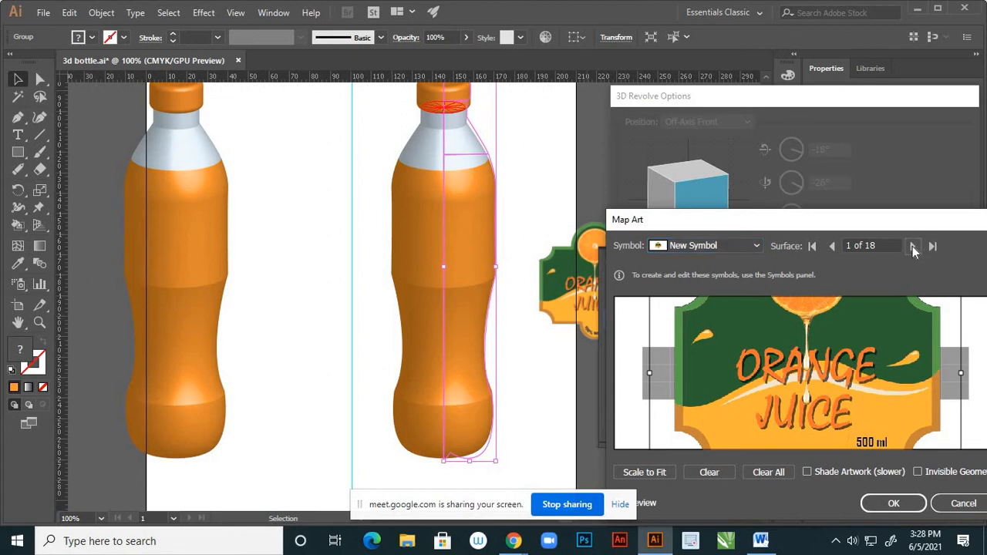
{"action": "left_click", "coordinate": [912, 245]}
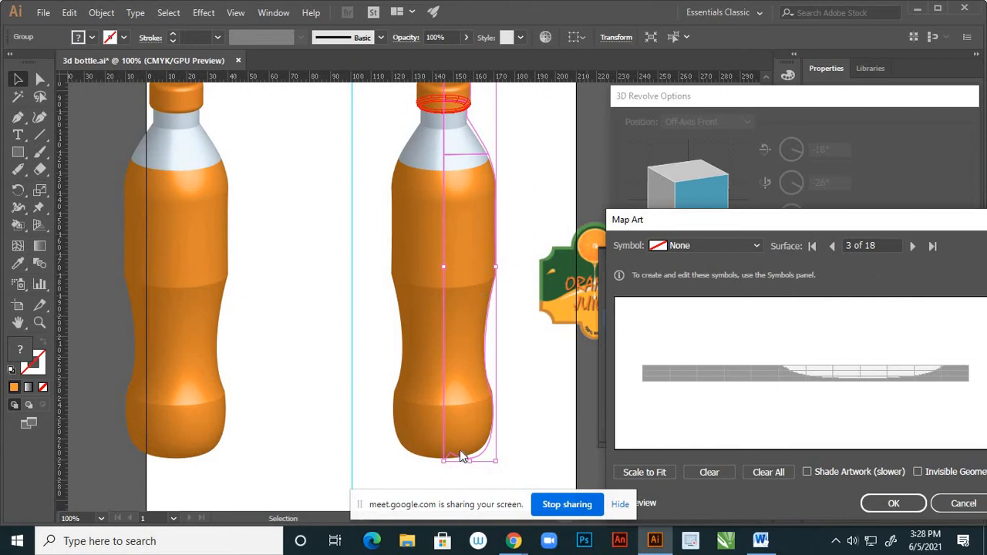
{"action": "left_click", "coordinate": [911, 246]}
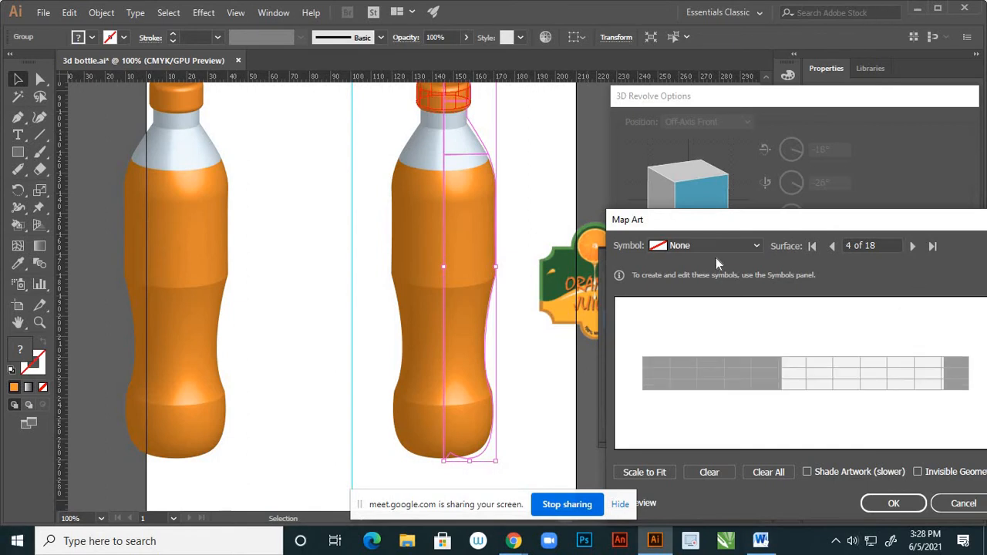
{"action": "left_click", "coordinate": [913, 246]}
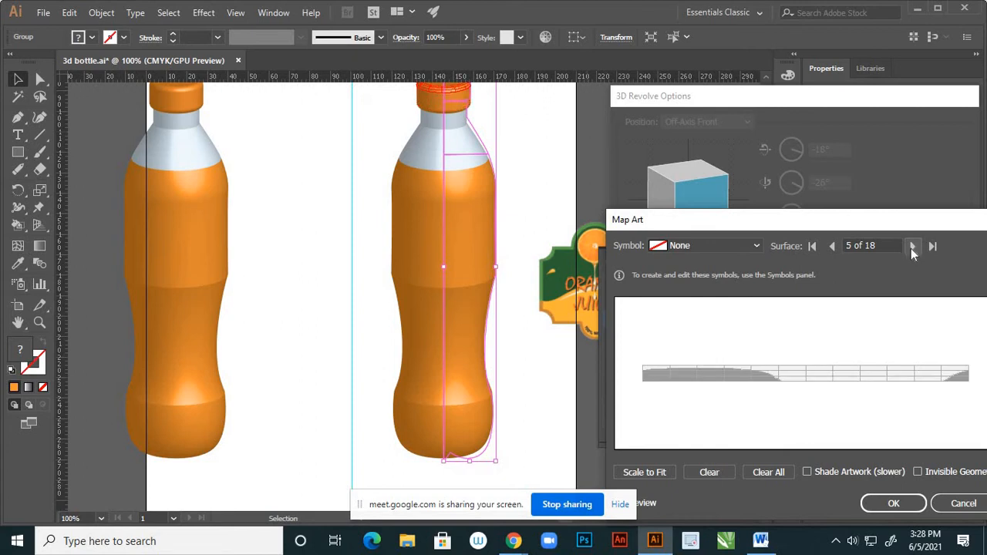
{"action": "left_click", "coordinate": [911, 246]}
{"action": "left_click", "coordinate": [912, 246]}
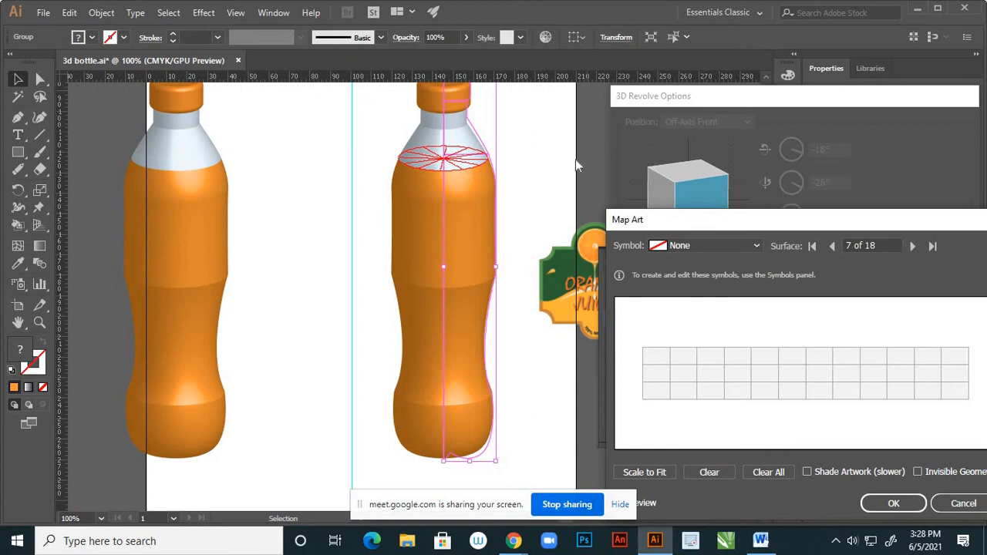
{"action": "left_click", "coordinate": [913, 246]}
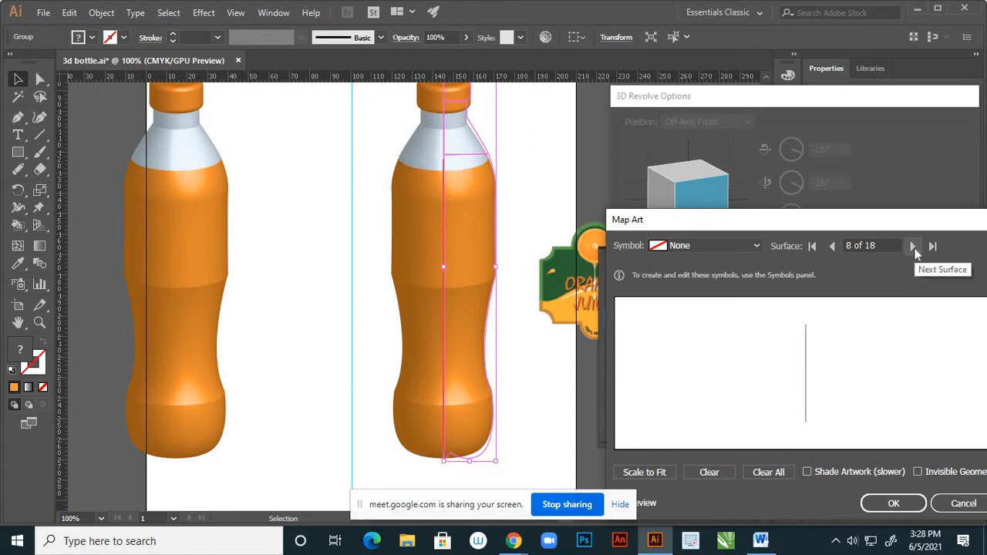
{"action": "left_click", "coordinate": [913, 246]}
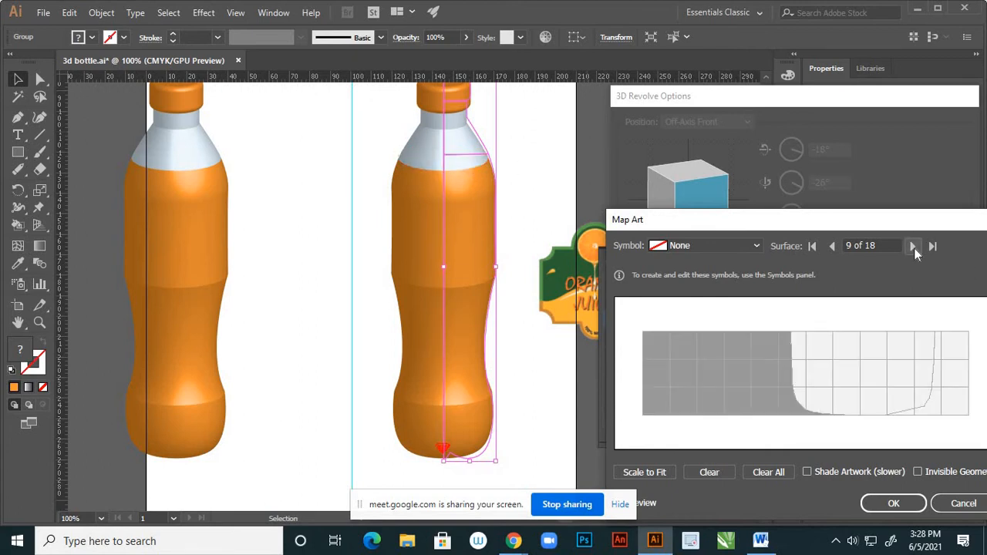
{"action": "left_click", "coordinate": [913, 246]}
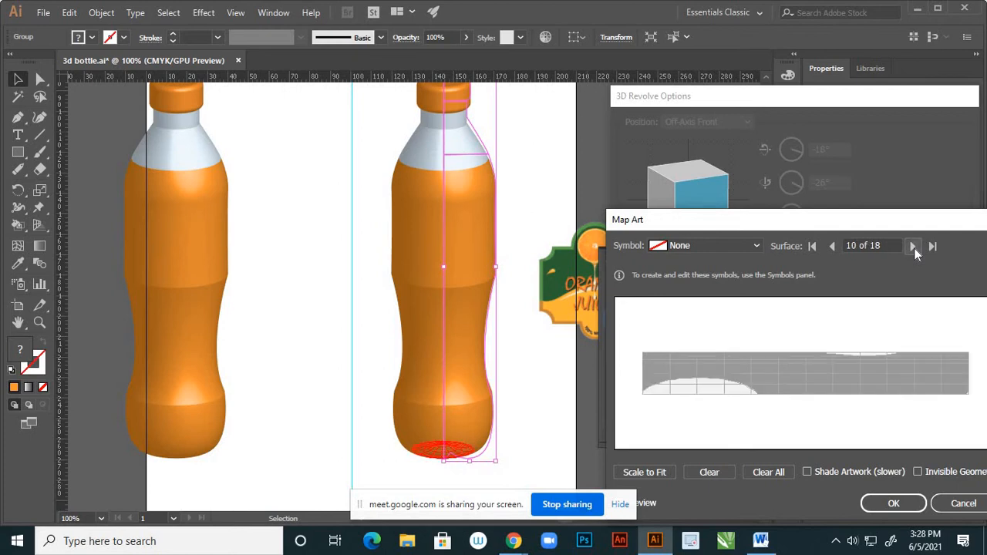
{"action": "left_click", "coordinate": [913, 246]}
{"action": "left_click", "coordinate": [913, 246]}
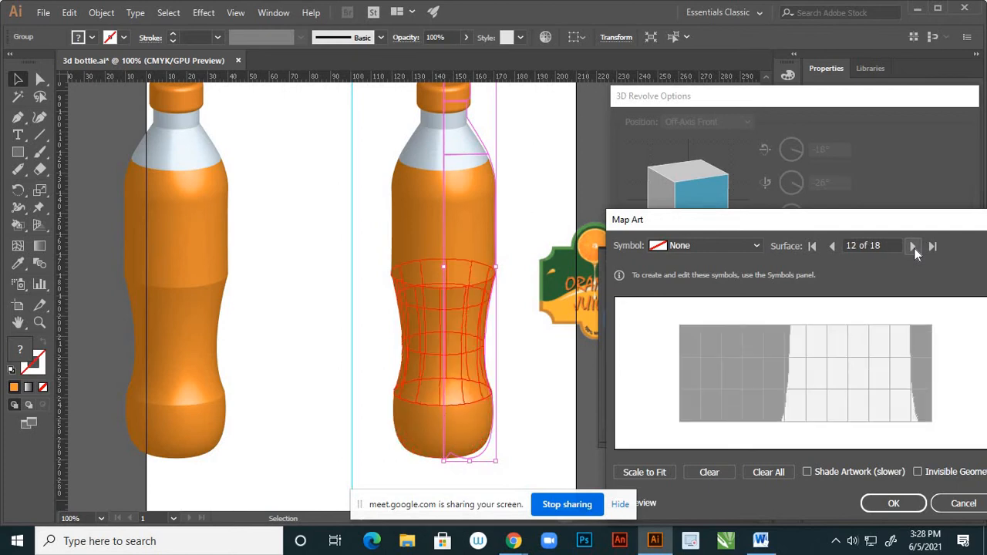
{"action": "left_click", "coordinate": [913, 245]}
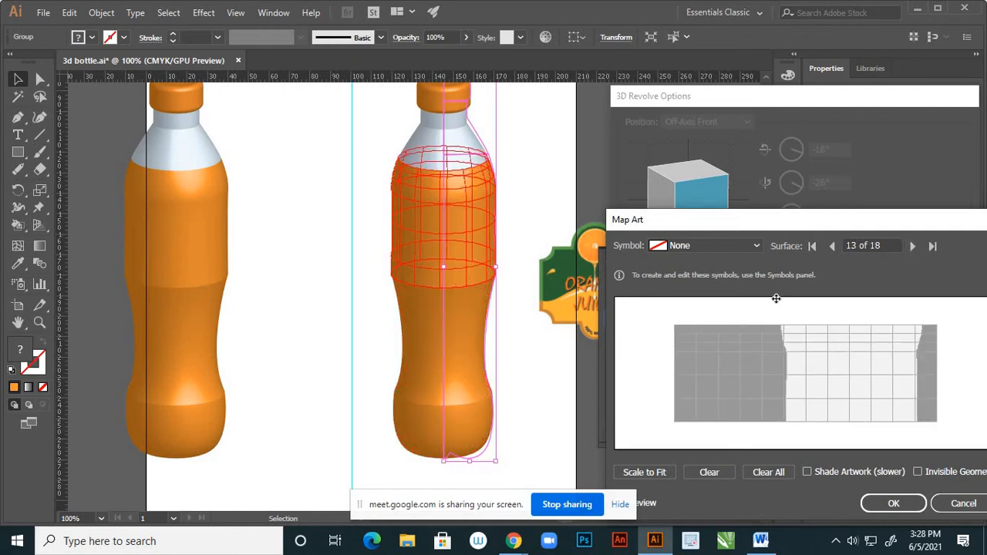
{"action": "left_click", "coordinate": [757, 246]}
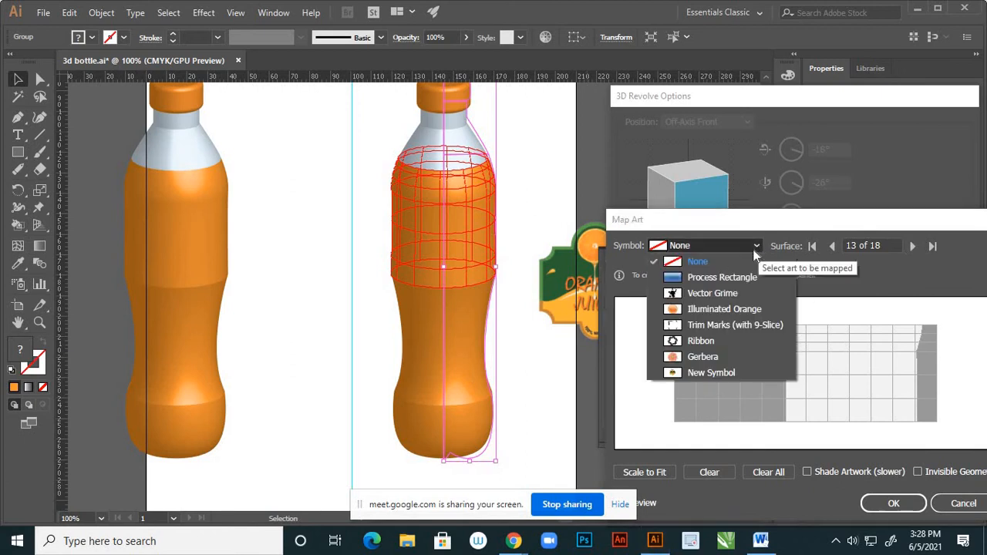
{"action": "left_click", "coordinate": [714, 372]}
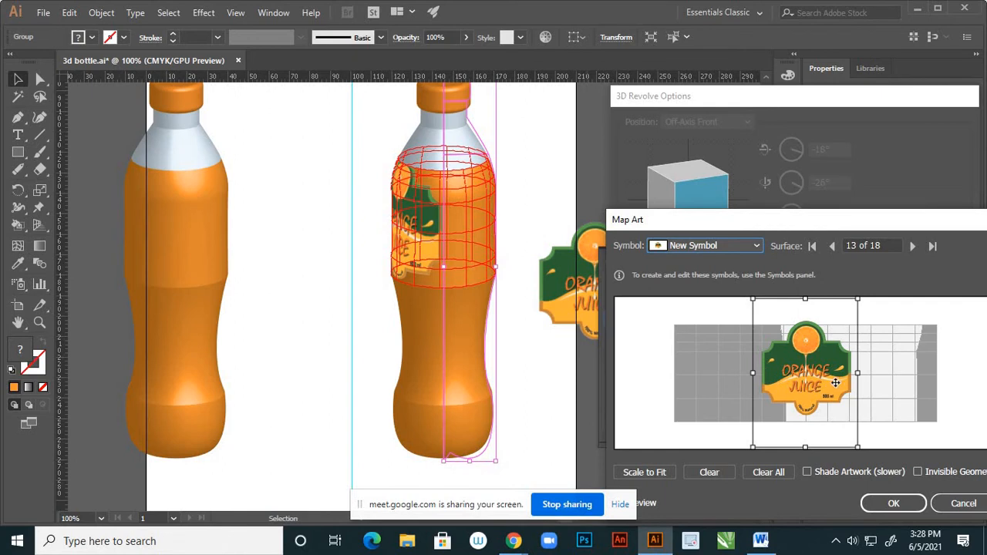
Position and scale the mapped label within the light visible area so it sits on the front of the bottle's upper body.
{"action": "left_click_drag", "start_coordinate": [838, 383], "coordinate": [872, 390]}
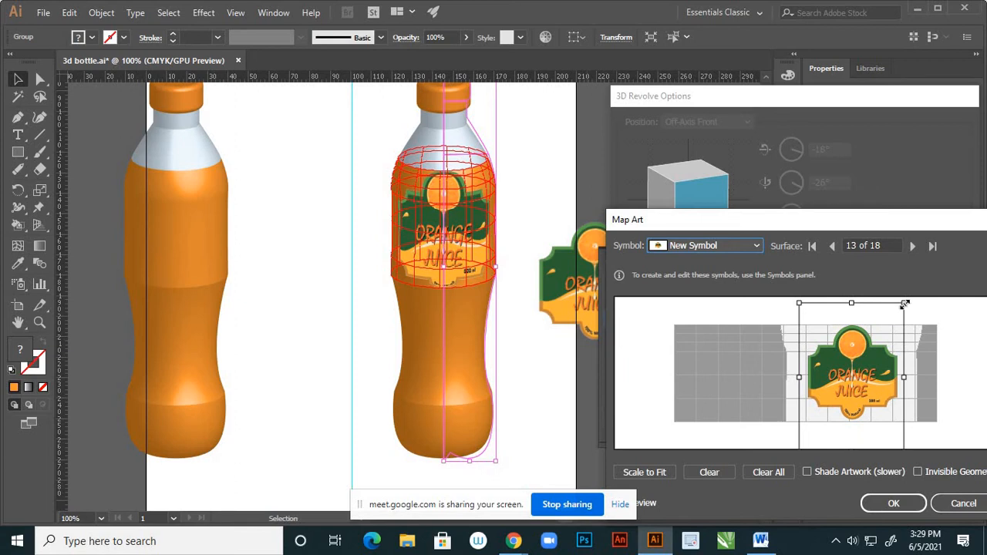
{"action": "left_click_drag", "start_coordinate": [904, 304], "coordinate": [910, 297]}
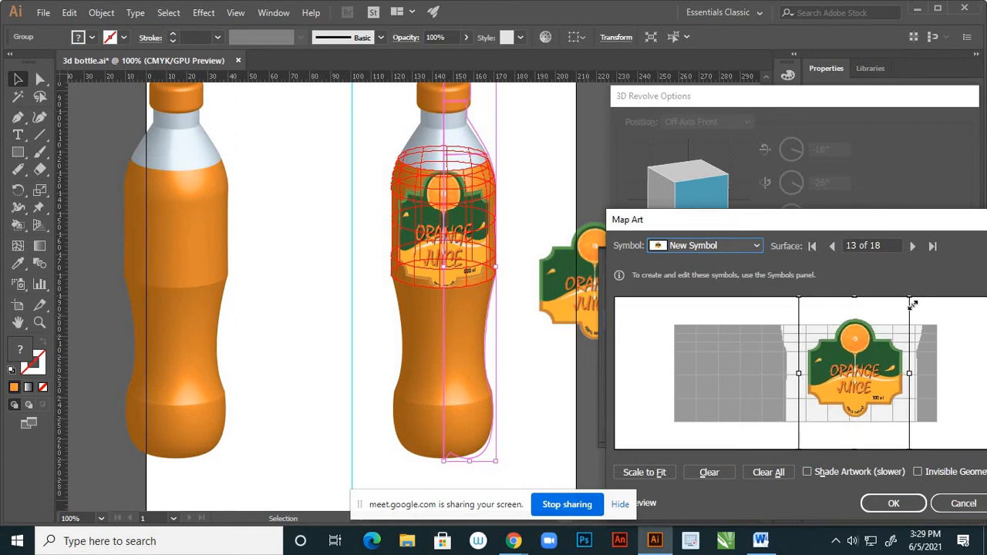
{"action": "left_click_drag", "start_coordinate": [869, 374], "coordinate": [865, 393]}
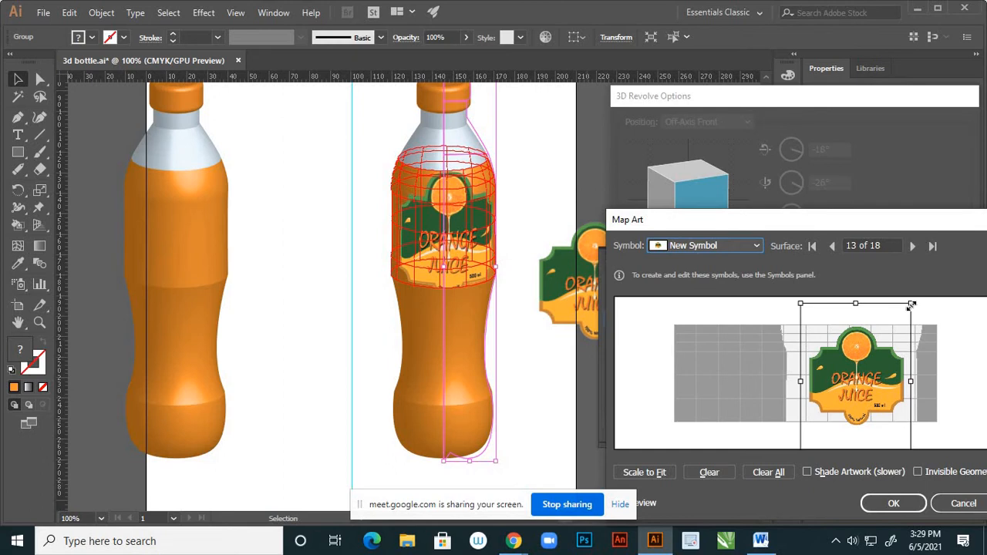
{"action": "left_click_drag", "start_coordinate": [911, 305], "coordinate": [908, 306]}
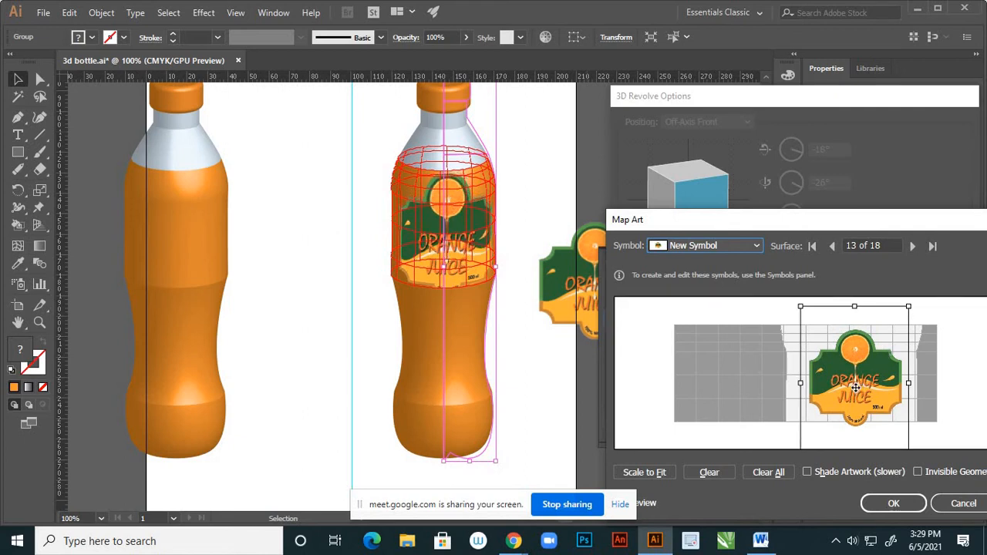
{"action": "left_click_drag", "start_coordinate": [855, 387], "coordinate": [856, 383]}
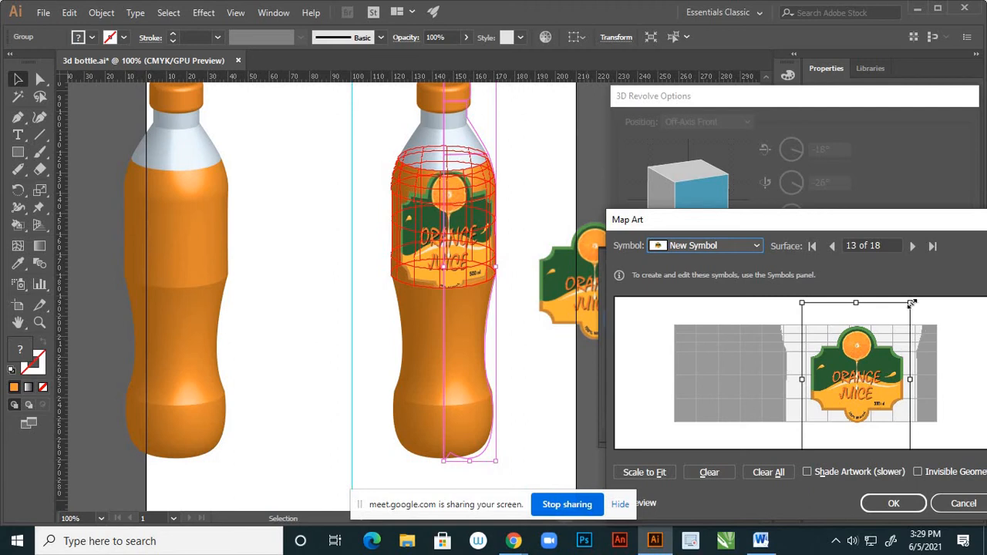
{"action": "left_click_drag", "start_coordinate": [912, 304], "coordinate": [908, 308]}
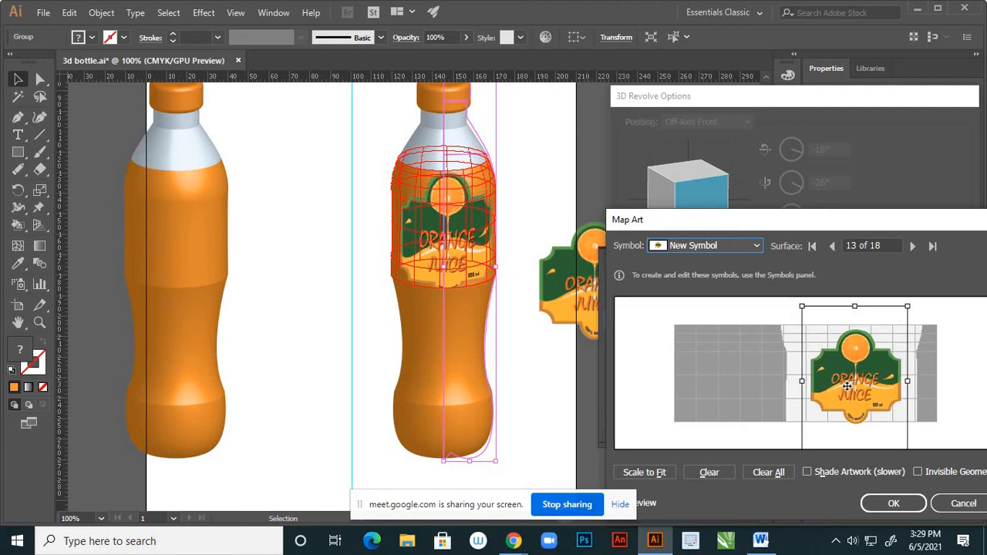
{"action": "left_click_drag", "start_coordinate": [855, 377], "coordinate": [859, 374]}
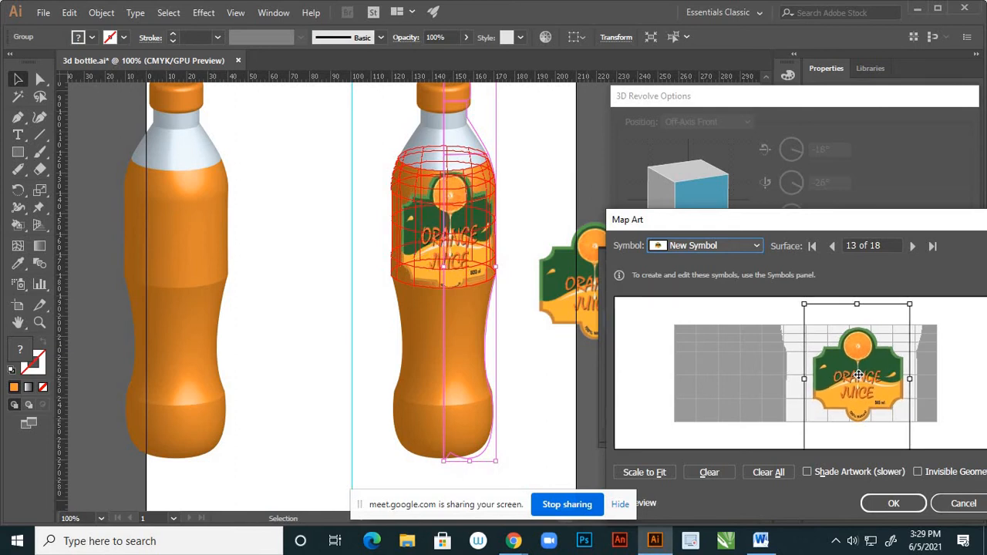
Turn on artwork shading for the mapped label and accept the art mapping.
{"action": "left_click_drag", "start_coordinate": [862, 225], "coordinate": [818, 137]}
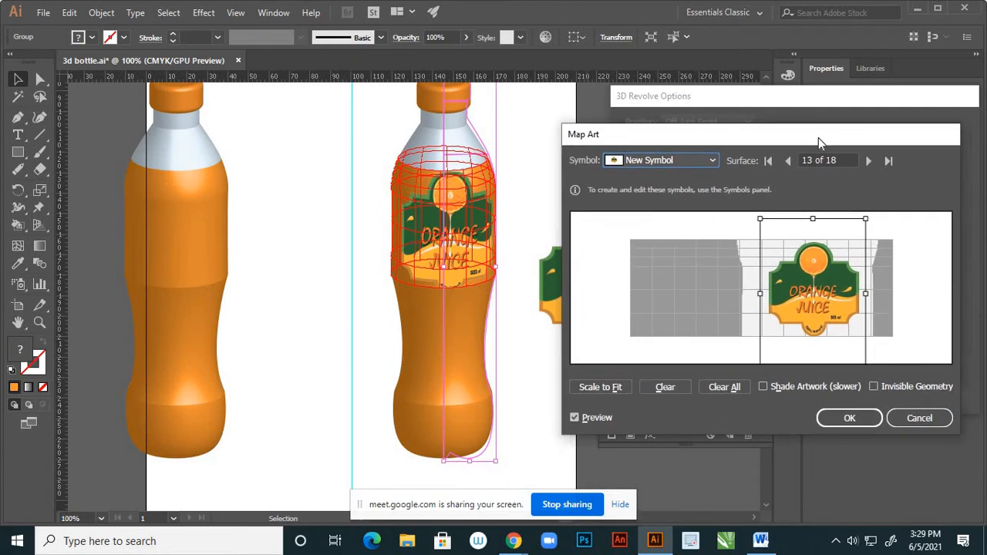
{"action": "left_click", "coordinate": [764, 386]}
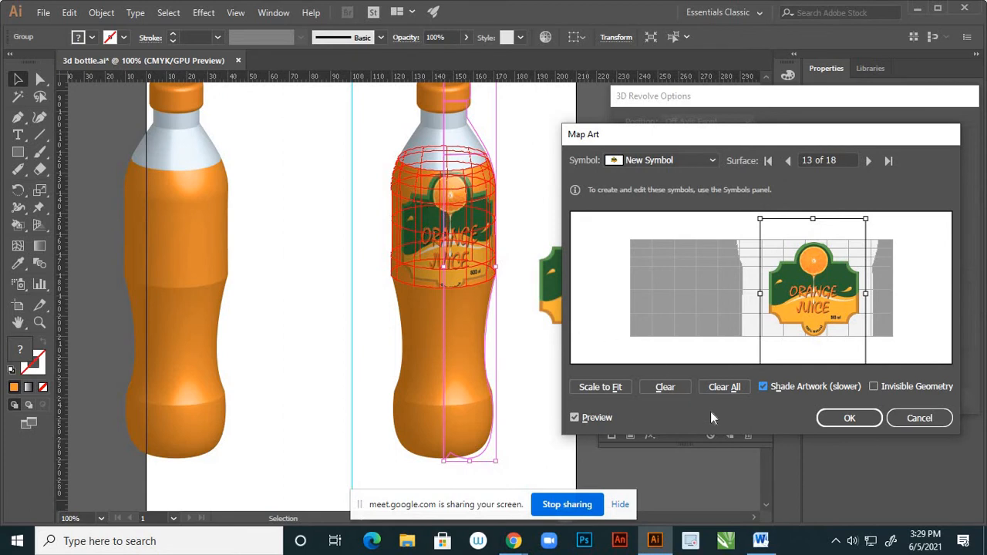
{"action": "left_click", "coordinate": [840, 419]}
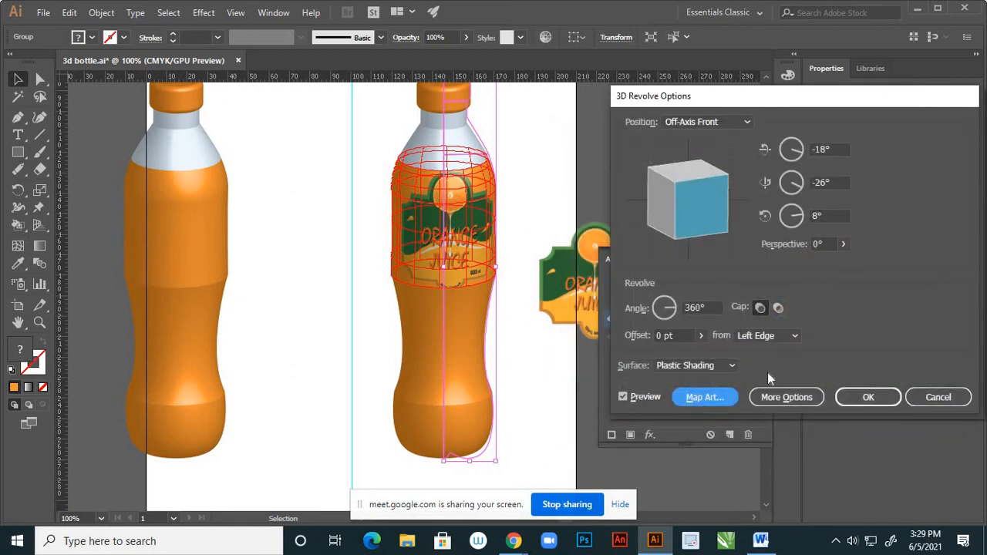
Show the extra surface options, set the highlight size to 100%, and shift the light source left to just above the sphere's centre.
{"action": "left_click", "coordinate": [782, 396]}
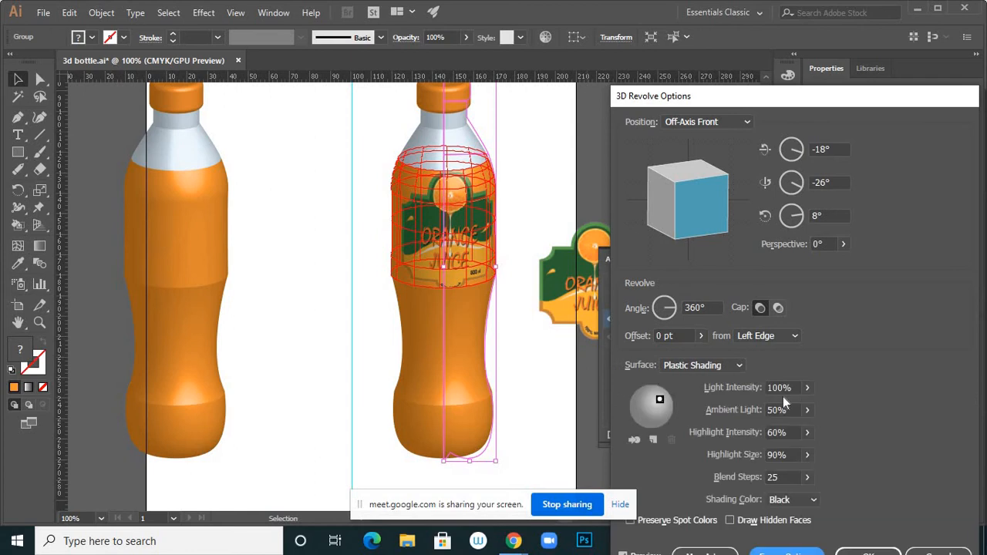
{"action": "left_click_drag", "start_coordinate": [811, 90], "coordinate": [814, 37]}
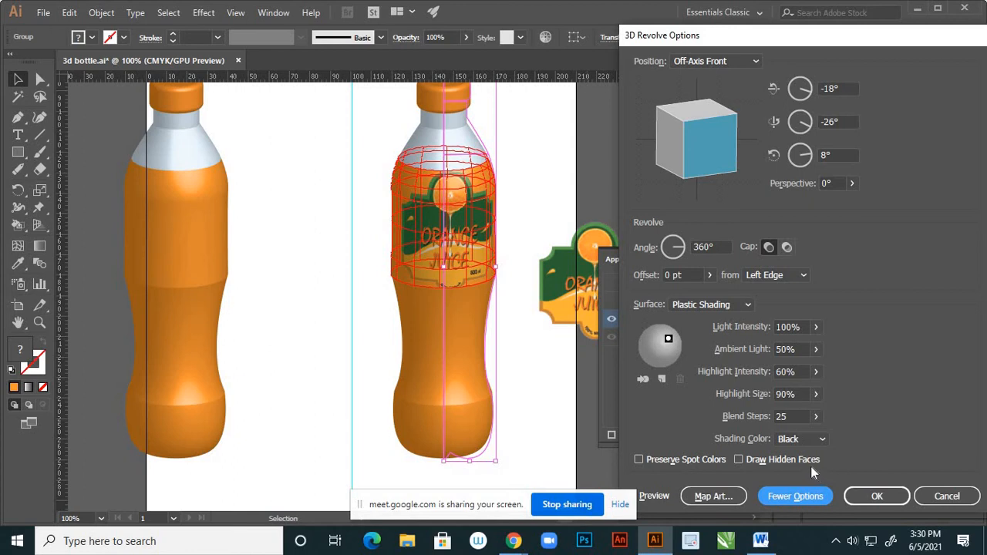
{"action": "left_click", "coordinate": [815, 394]}
{"action": "left_click_drag", "start_coordinate": [806, 411], "coordinate": [843, 411]}
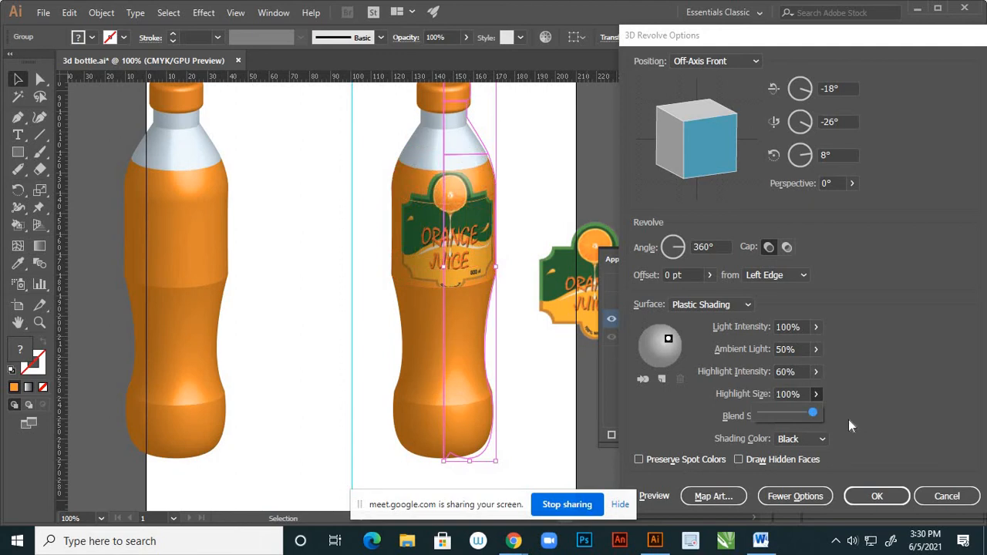
{"action": "left_click", "coordinate": [668, 342]}
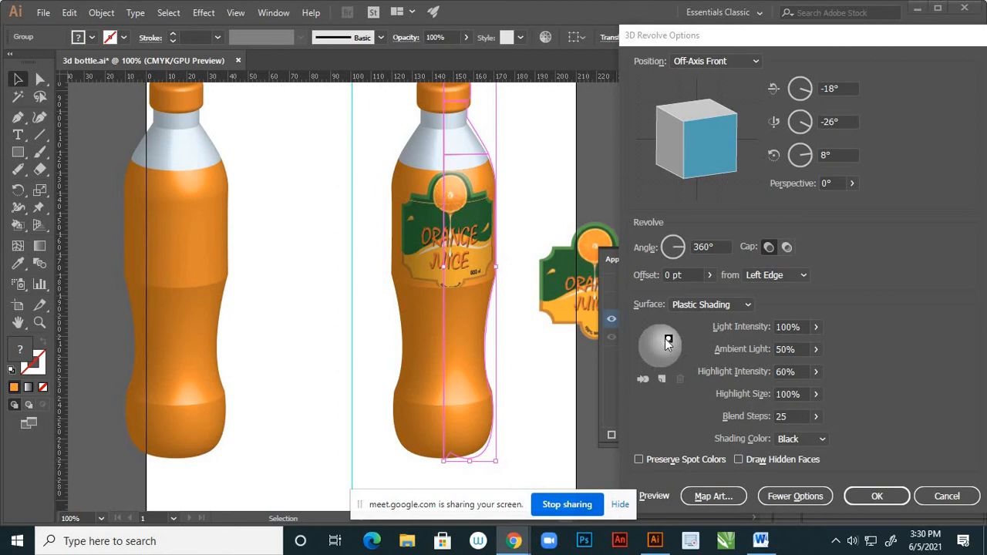
{"action": "left_click_drag", "start_coordinate": [669, 344], "coordinate": [656, 340]}
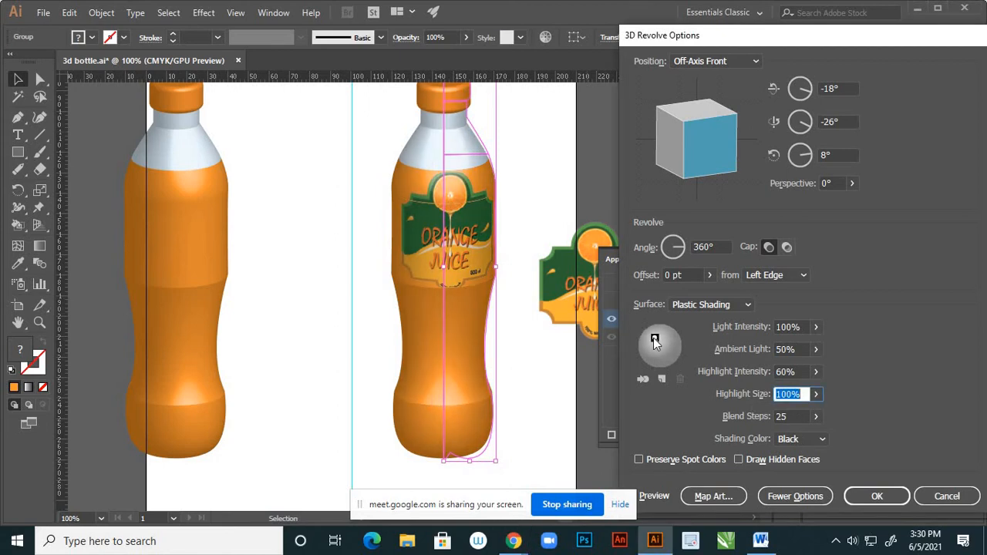
Shift the light source to just above and slightly right of the sphere's centre, and apply the 3D Revolve settings.
{"action": "left_click_drag", "start_coordinate": [653, 337], "coordinate": [646, 339]}
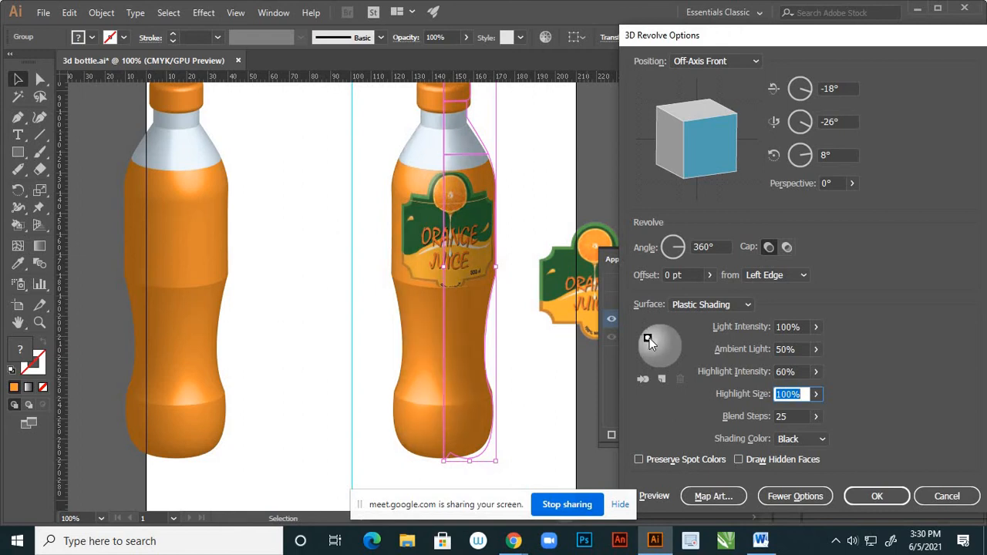
{"action": "left_click_drag", "start_coordinate": [649, 338], "coordinate": [657, 338]}
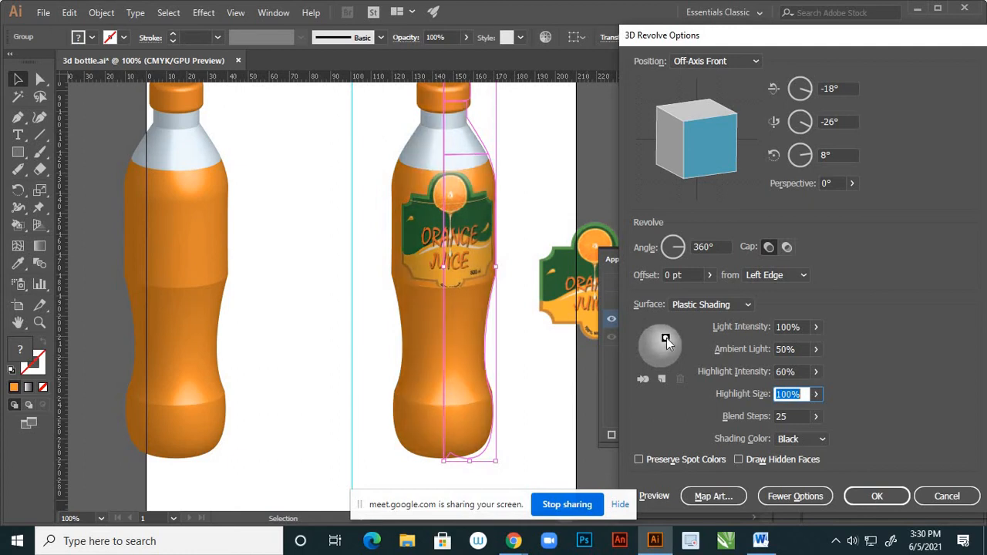
{"action": "left_click", "coordinate": [877, 496]}
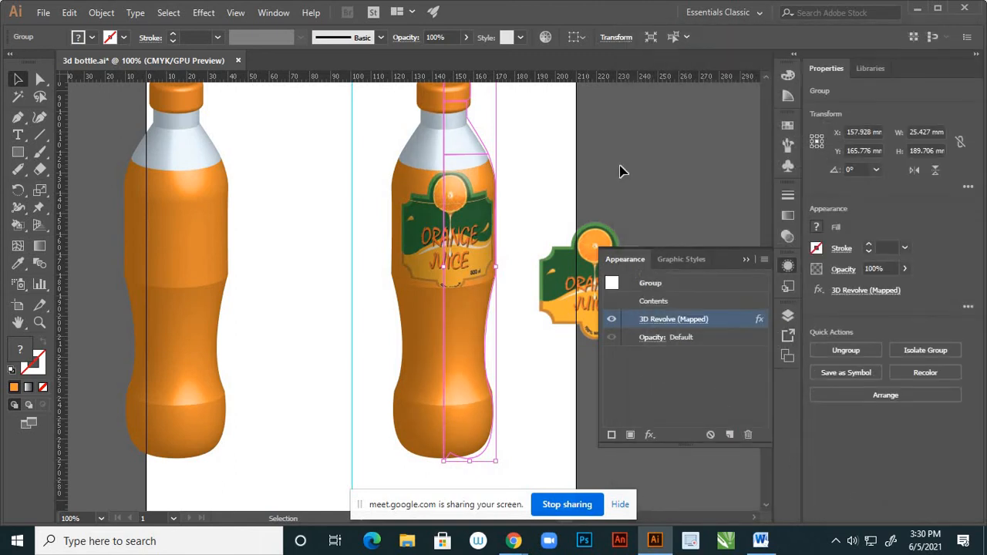
Delete the loose orange juice label symbol beside the right bottle.
{"action": "left_click", "coordinate": [621, 171]}
{"action": "left_click", "coordinate": [746, 260]}
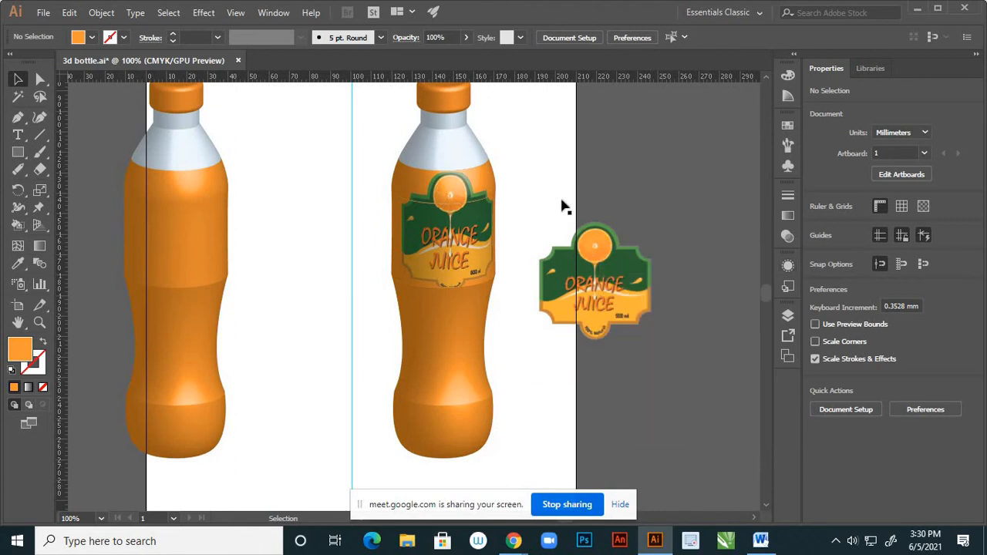
{"action": "left_click", "coordinate": [632, 279]}
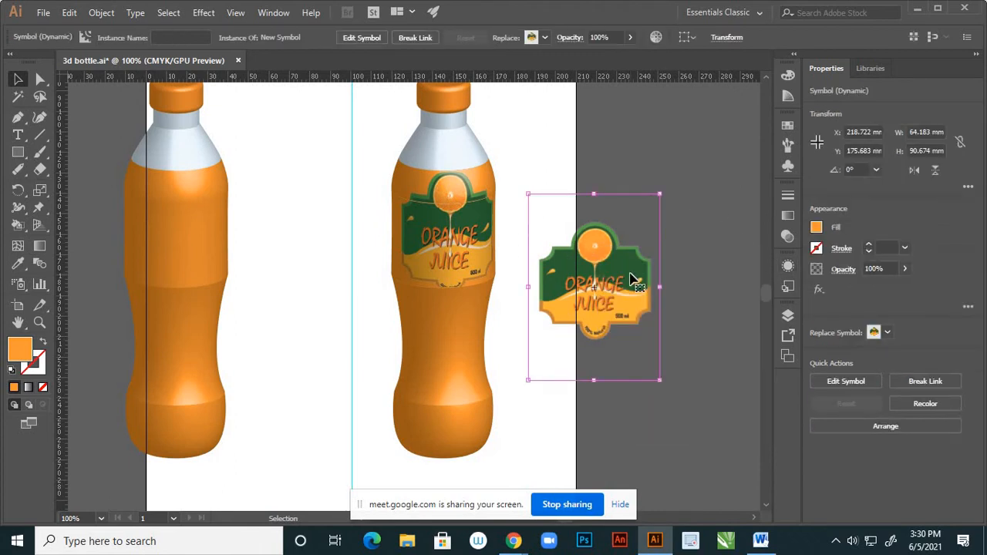
{"action": "key", "text": "Delete"}
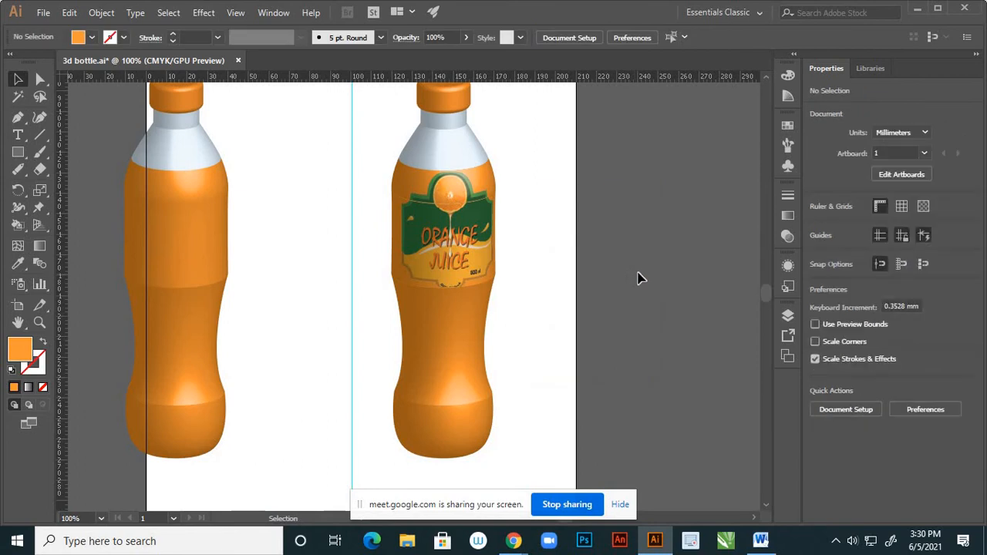
Move the plain bottle to the right of the labelled one, and place the Nutrition Facts image beside it.
{"action": "key", "text": "ctrl+minus"}
{"action": "key", "text": "ctrl+minus"}
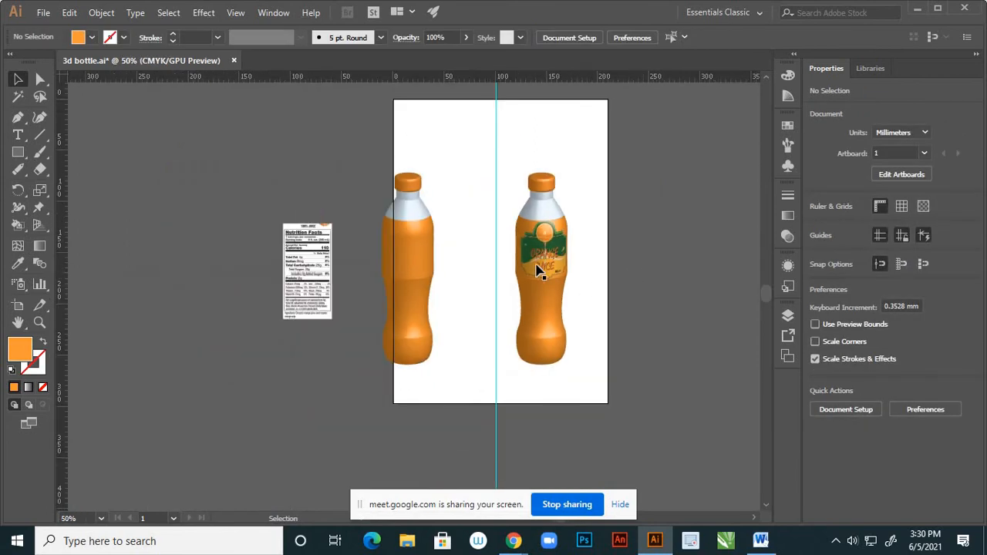
{"action": "scroll", "coordinate": [537, 270], "scroll_direction": "up", "scroll_amount": 1}
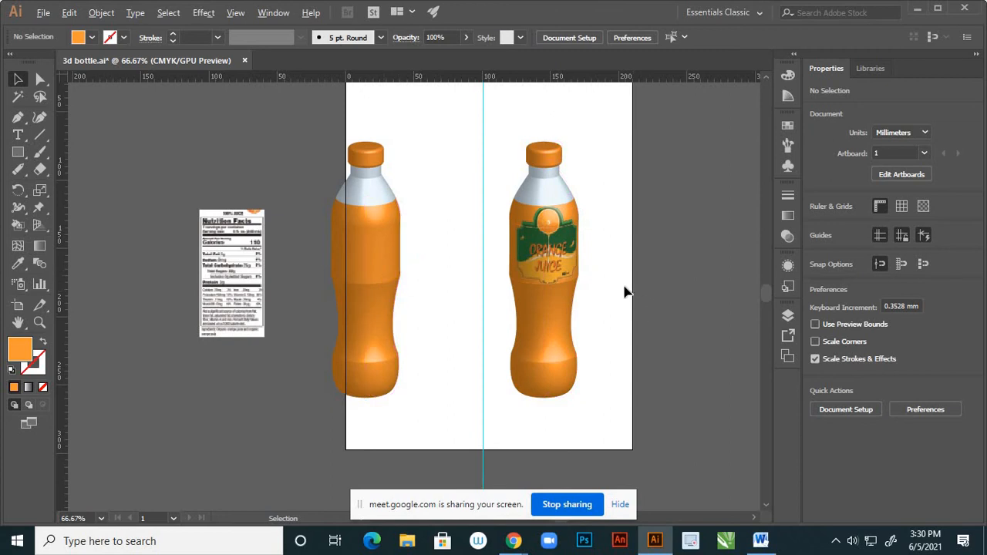
{"action": "scroll", "coordinate": [613, 286], "scroll_direction": "up", "scroll_amount": 2}
{"action": "scroll", "coordinate": [599, 284], "scroll_direction": "down", "scroll_amount": 2}
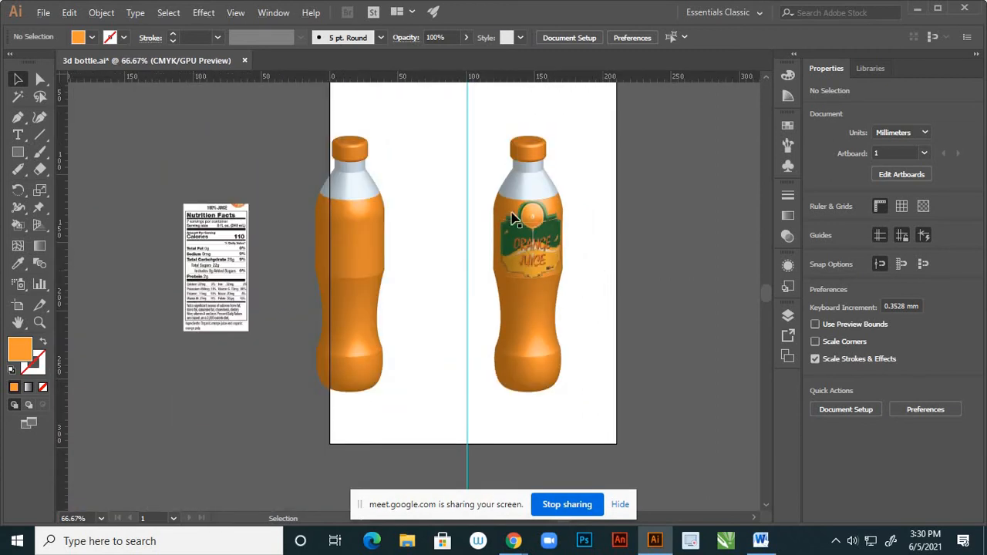
{"action": "left_click", "coordinate": [370, 225]}
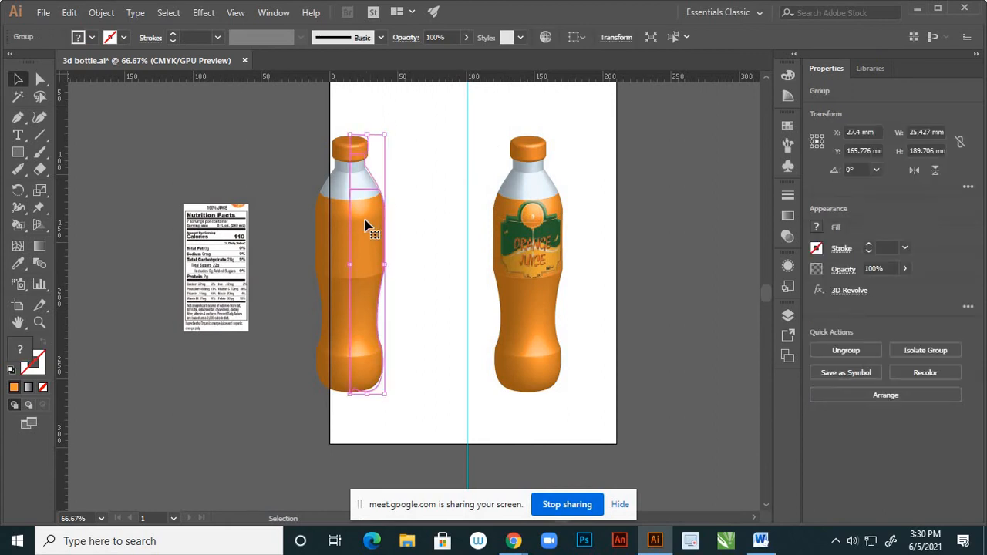
{"action": "left_click_drag", "start_coordinate": [366, 226], "coordinate": [666, 221]}
{"action": "left_click", "coordinate": [229, 266]}
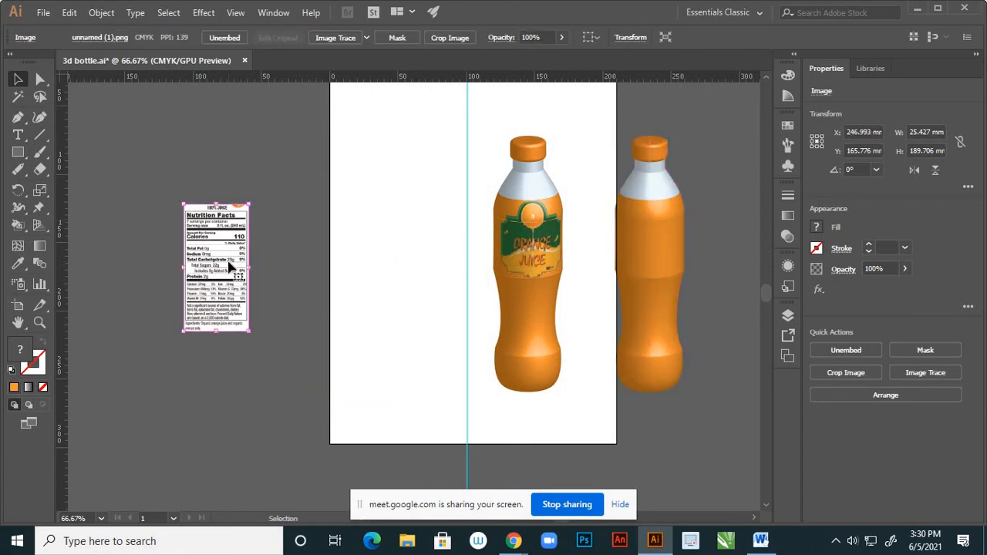
{"action": "left_click_drag", "start_coordinate": [230, 265], "coordinate": [735, 298]}
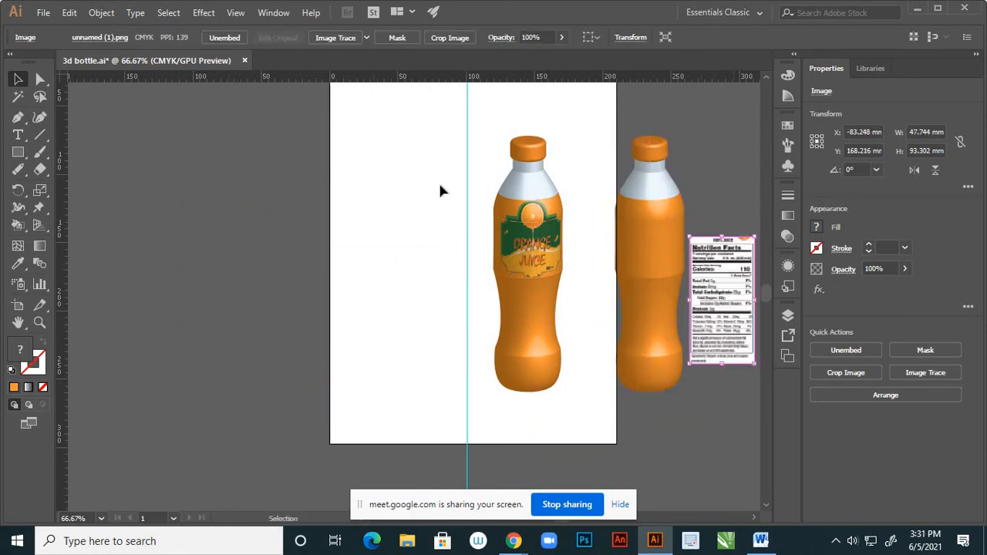
Reposition the labelled bottle on the artboard's left half and the plain bottle on its right half.
{"action": "left_click", "coordinate": [542, 331]}
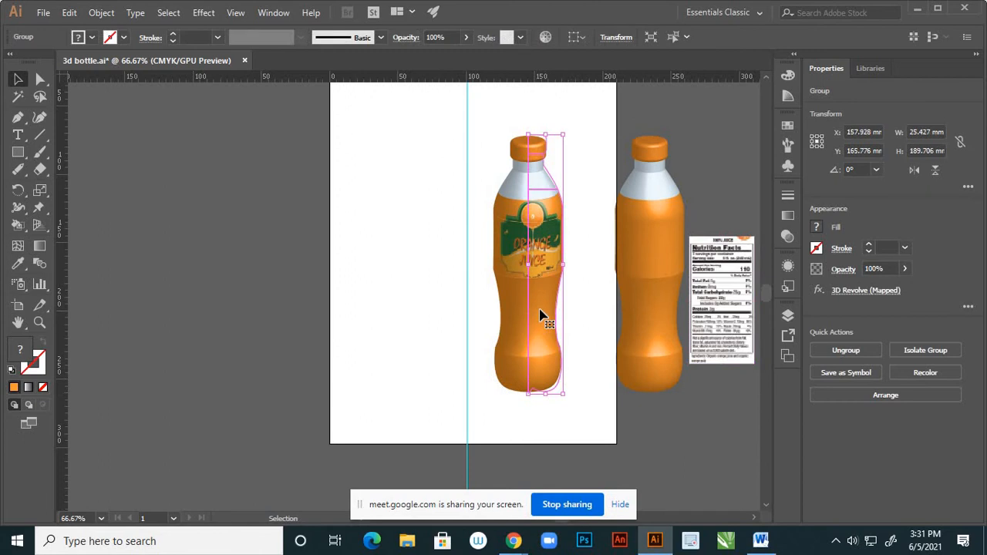
{"action": "left_click_drag", "start_coordinate": [453, 334], "coordinate": [403, 308]}
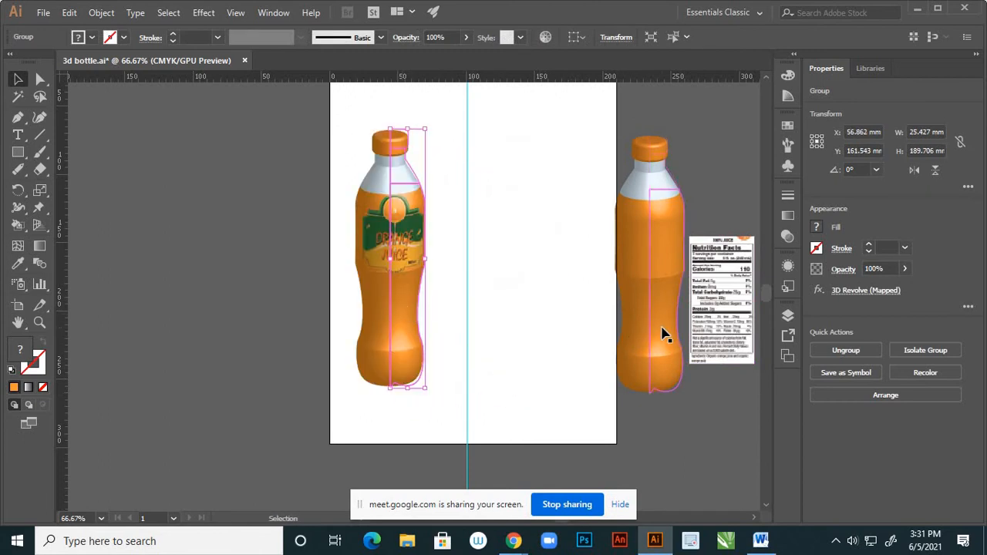
{"action": "left_click", "coordinate": [661, 335]}
{"action": "left_click_drag", "start_coordinate": [664, 335], "coordinate": [550, 331]}
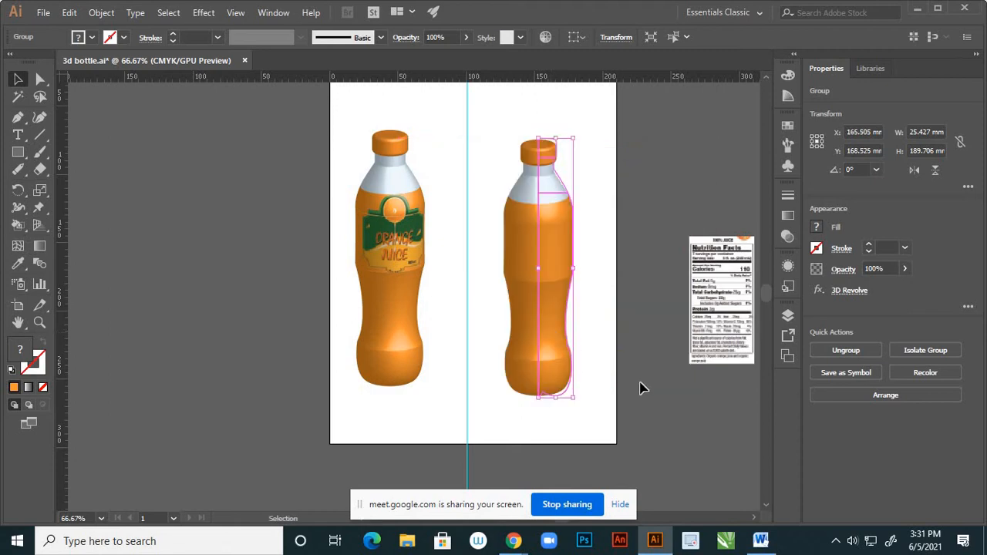
Bring the Nutrition Facts image next to the plain bottle and save it as a dynamic Movie Clip symbol.
{"action": "left_click", "coordinate": [681, 349]}
{"action": "left_click_drag", "start_coordinate": [716, 327], "coordinate": [660, 294]}
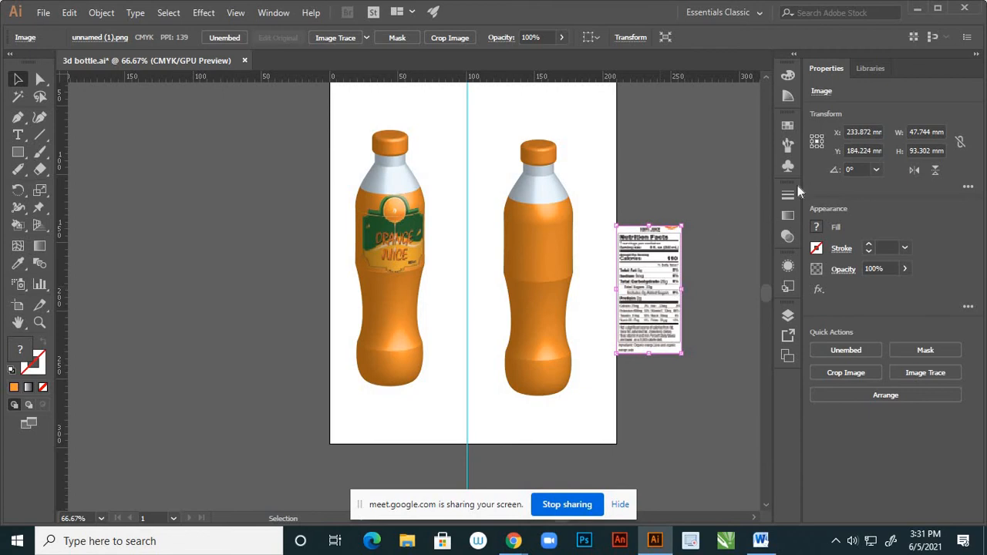
{"action": "left_click", "coordinate": [786, 166]}
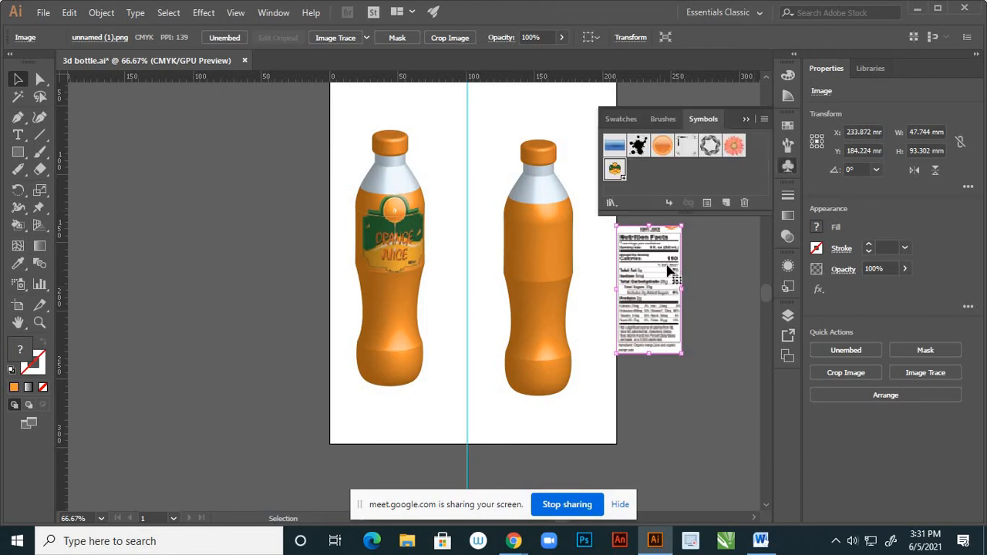
{"action": "left_click_drag", "start_coordinate": [672, 235], "coordinate": [694, 173]}
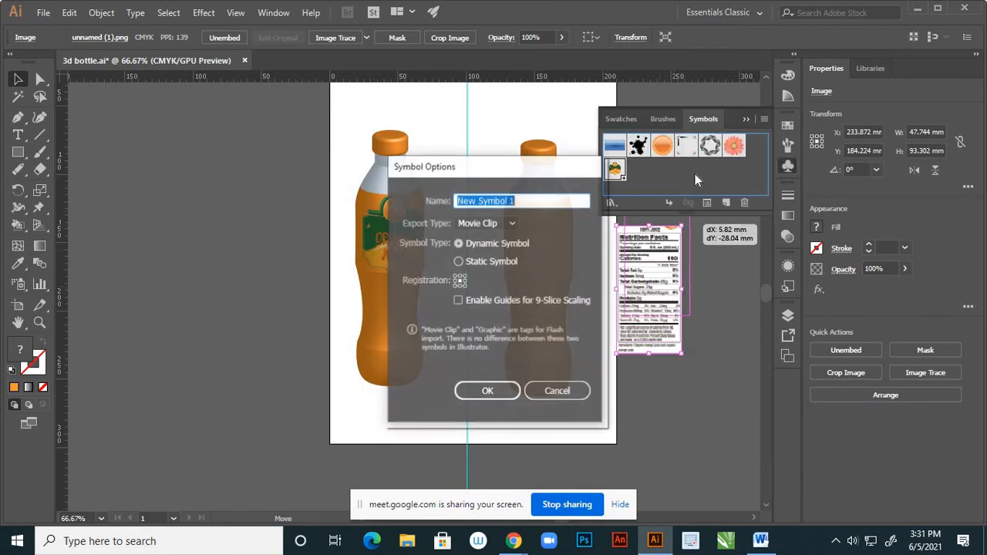
{"action": "left_click", "coordinate": [507, 394]}
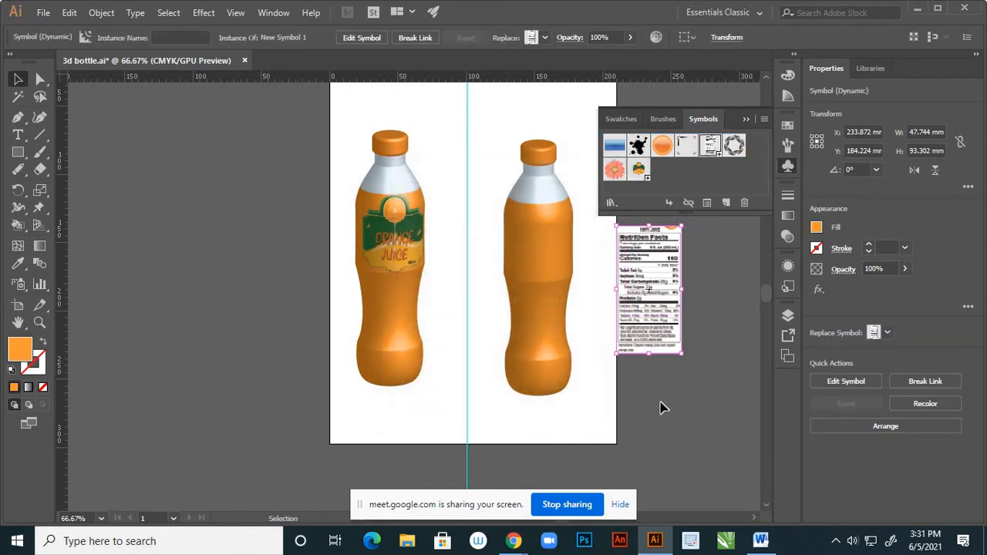
Delete the original Nutrition Facts artwork and place a new instance of its symbol beside the plain bottle.
{"action": "left_click", "coordinate": [667, 401]}
{"action": "left_click", "coordinate": [660, 316]}
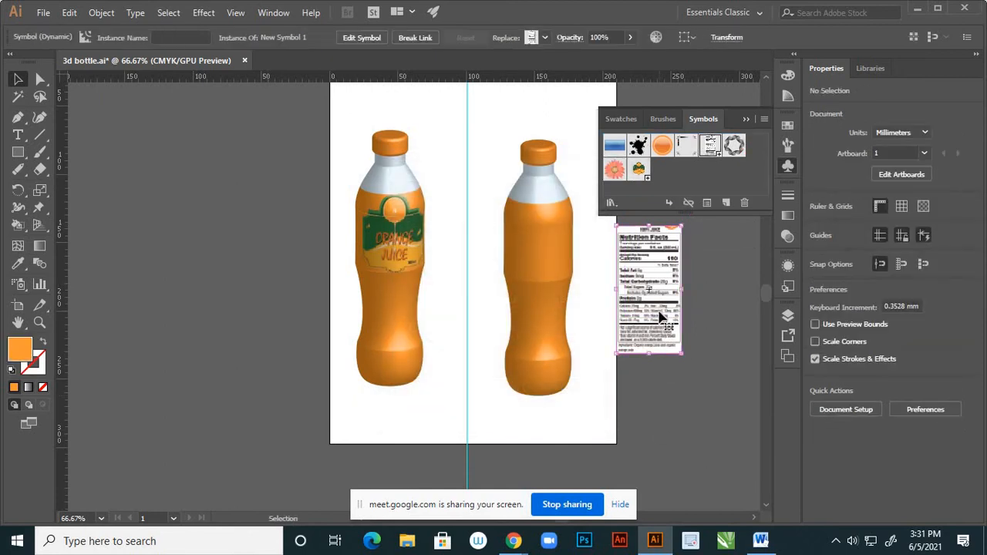
{"action": "key", "text": "Delete"}
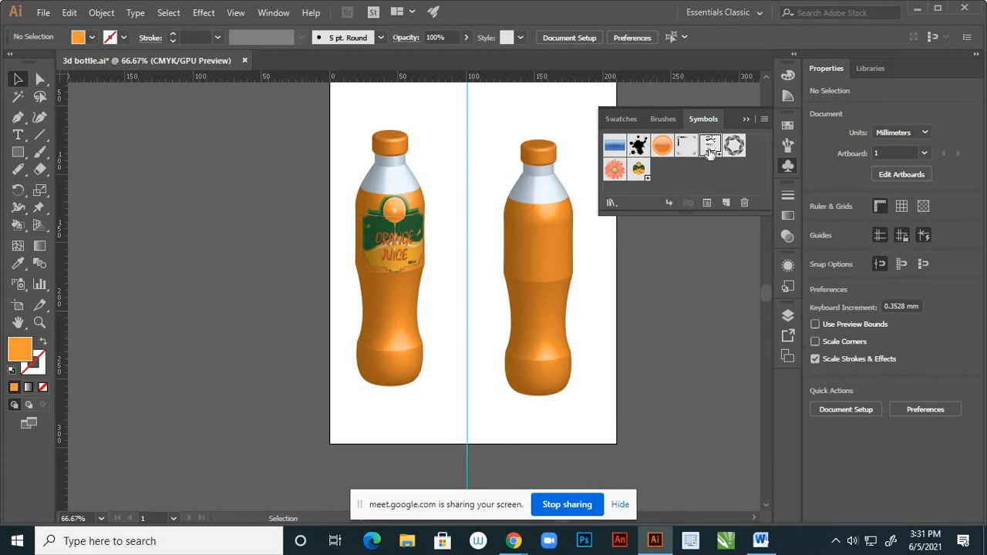
{"action": "left_click_drag", "start_coordinate": [710, 150], "coordinate": [646, 322]}
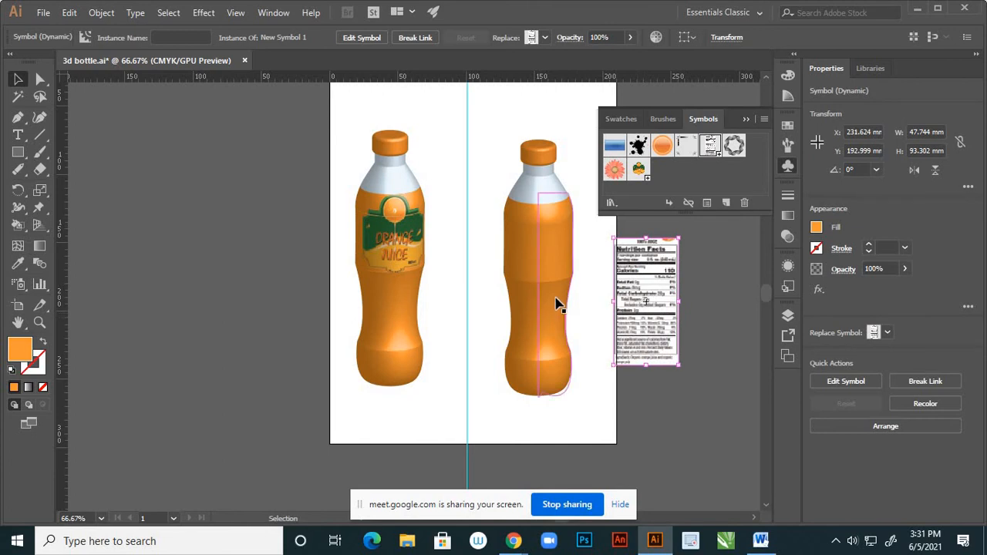
{"action": "left_click", "coordinate": [561, 301]}
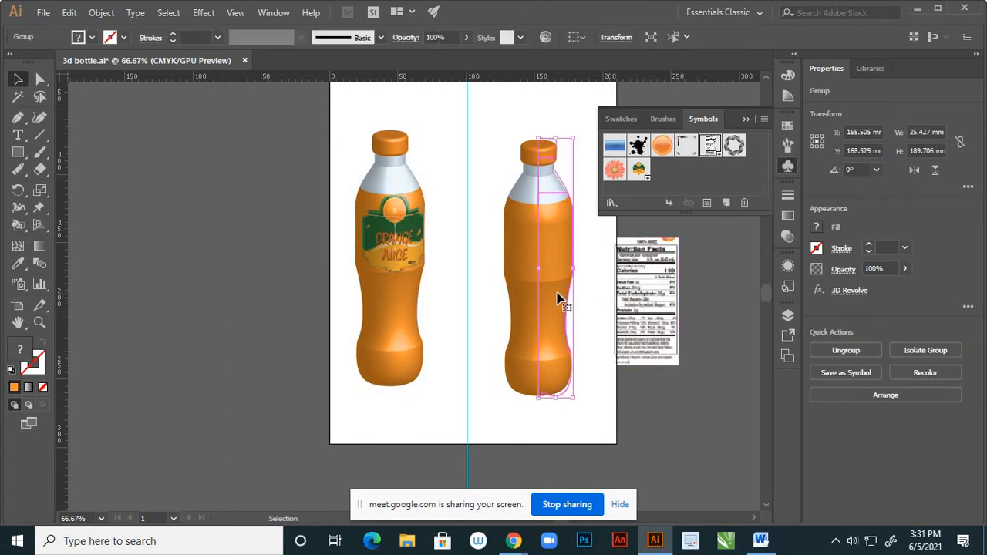
{"action": "left_click", "coordinate": [788, 266]}
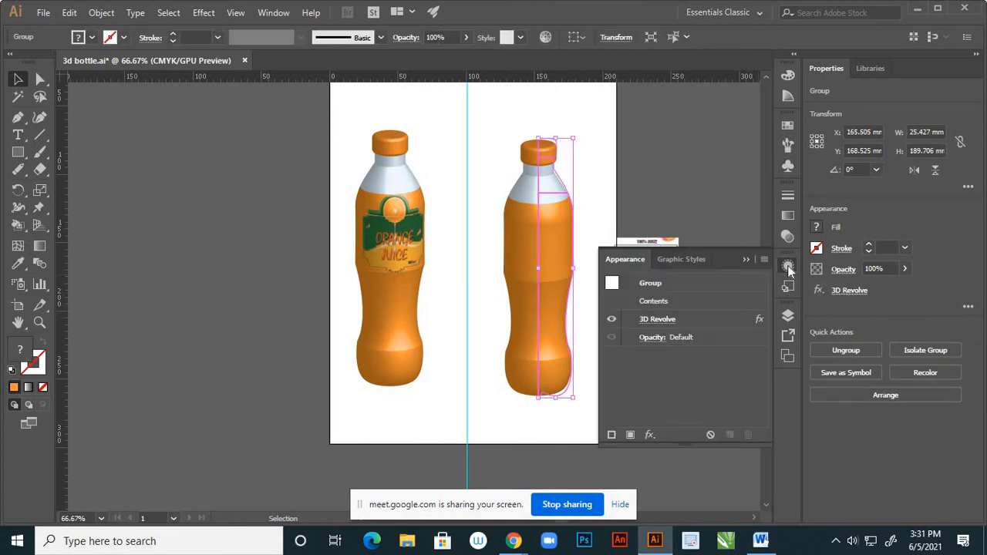
{"action": "left_click", "coordinate": [677, 318]}
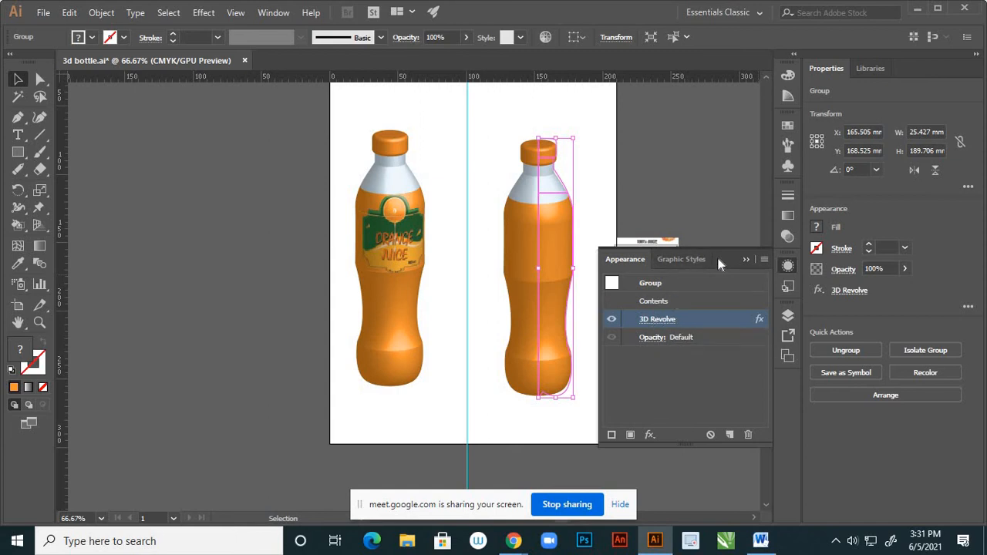
{"action": "left_click_drag", "start_coordinate": [730, 261], "coordinate": [786, 231]}
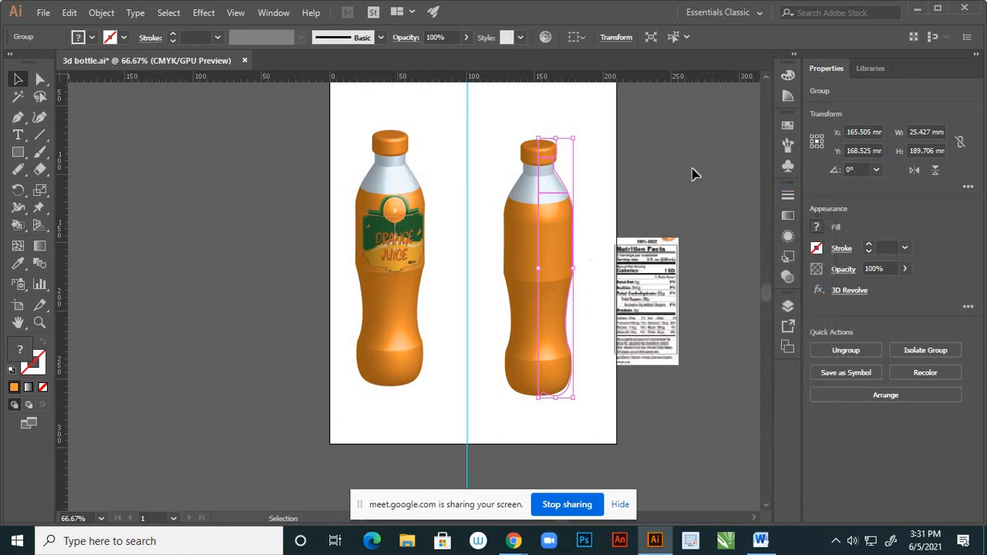
{"action": "left_click", "coordinate": [577, 252]}
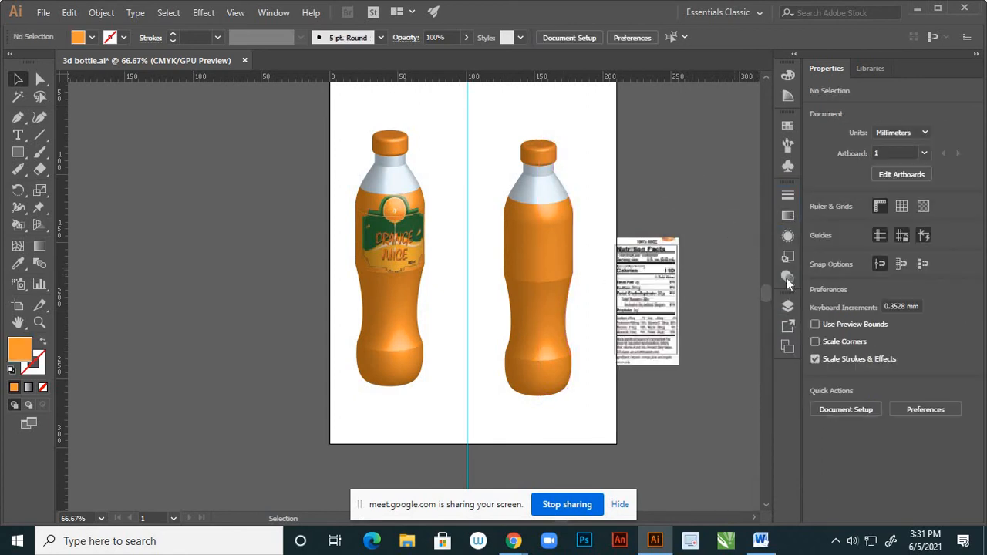
Open the plain bottle's 3D Revolve effect for editing and turn on its preview.
{"action": "left_click", "coordinate": [788, 236]}
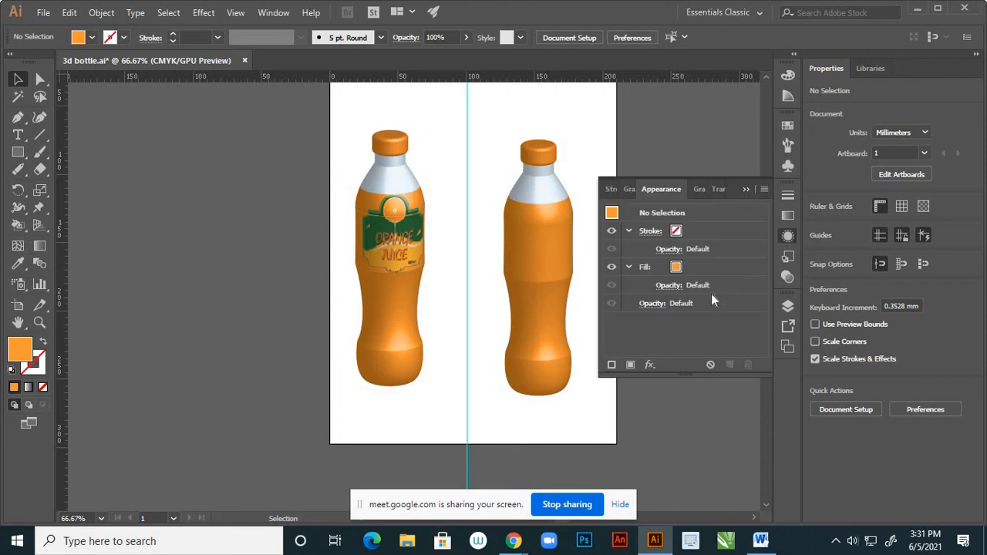
{"action": "left_click", "coordinate": [569, 258]}
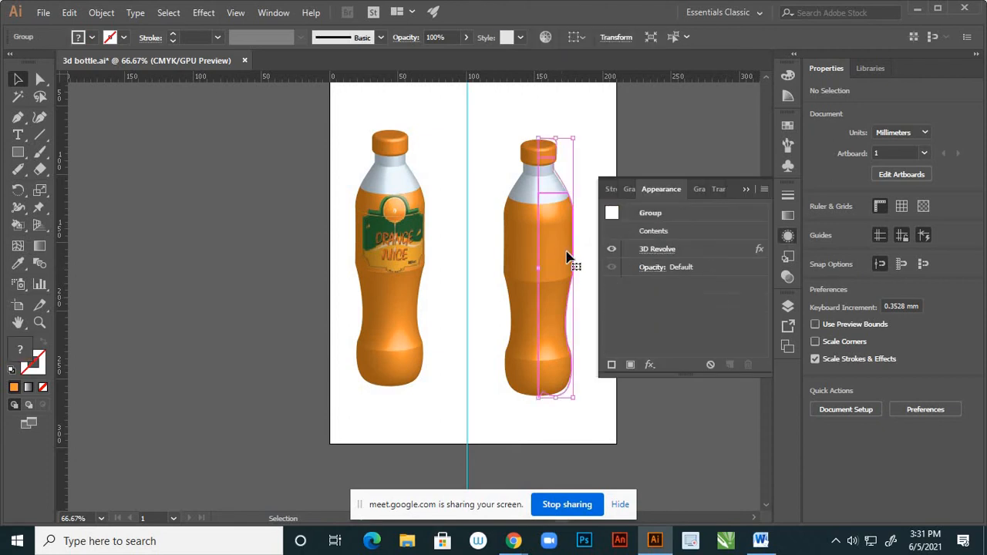
{"action": "left_click", "coordinate": [658, 249]}
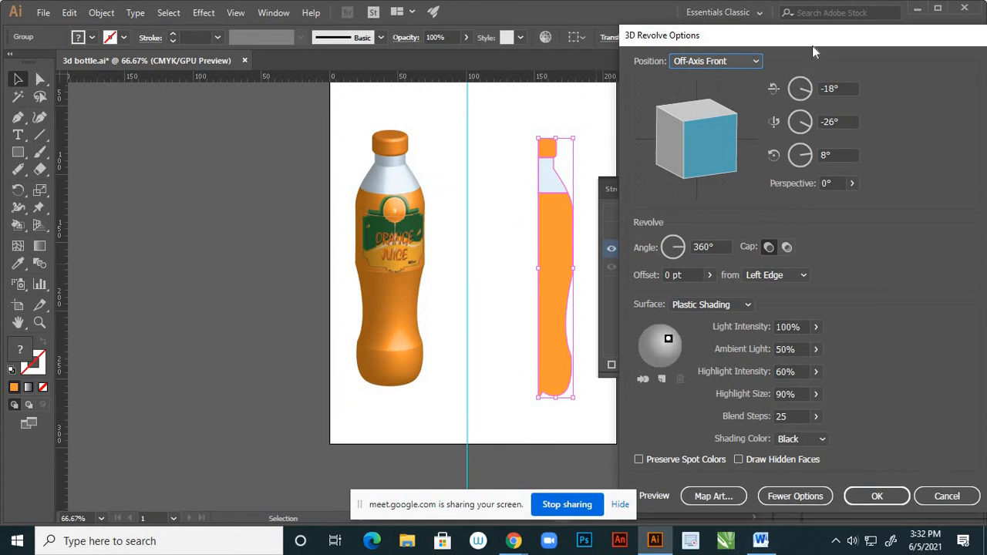
{"action": "left_click_drag", "start_coordinate": [821, 30], "coordinate": [832, 11]}
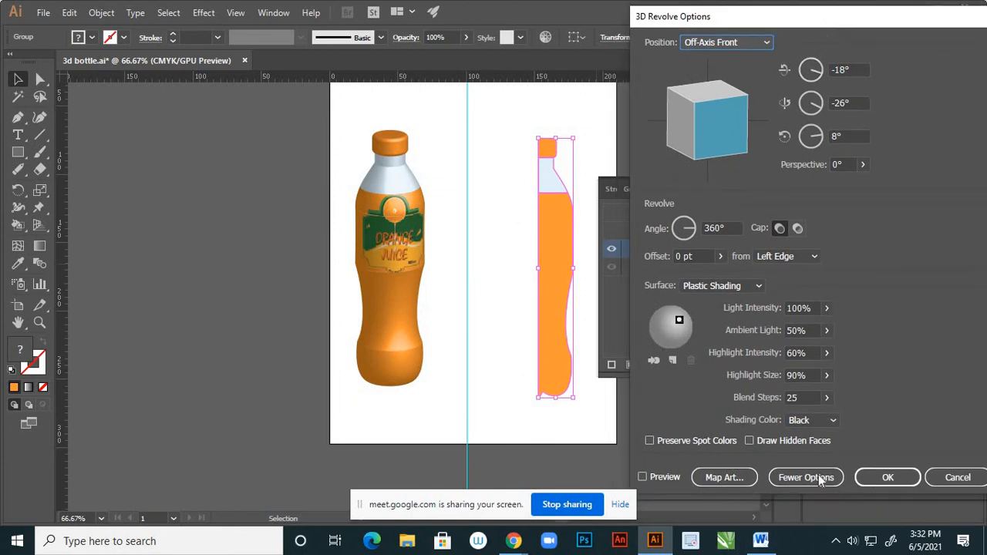
{"action": "left_click", "coordinate": [641, 477]}
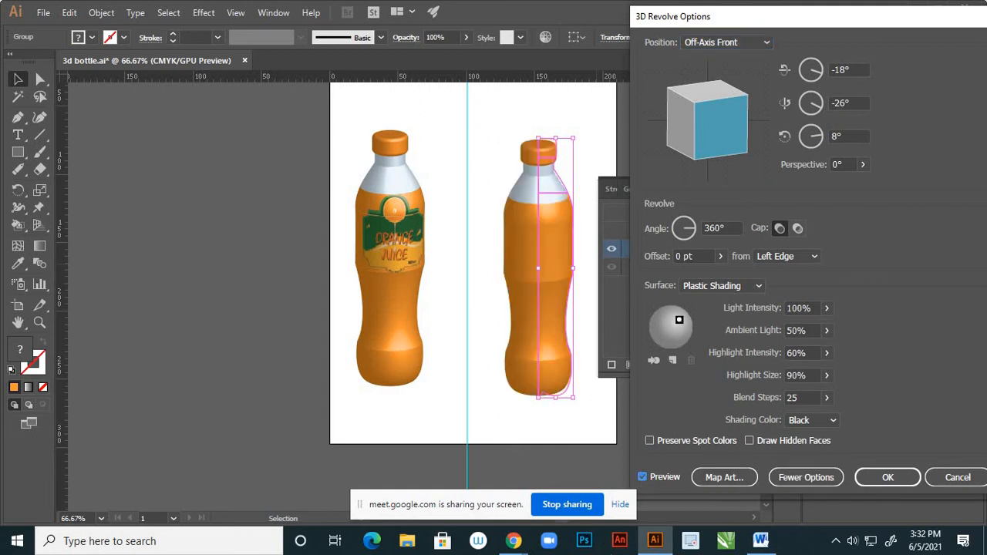
Open the plain bottle's artwork mapping with surface 13 of 18, the upper body, chosen as the target.
{"action": "left_click", "coordinate": [742, 478]}
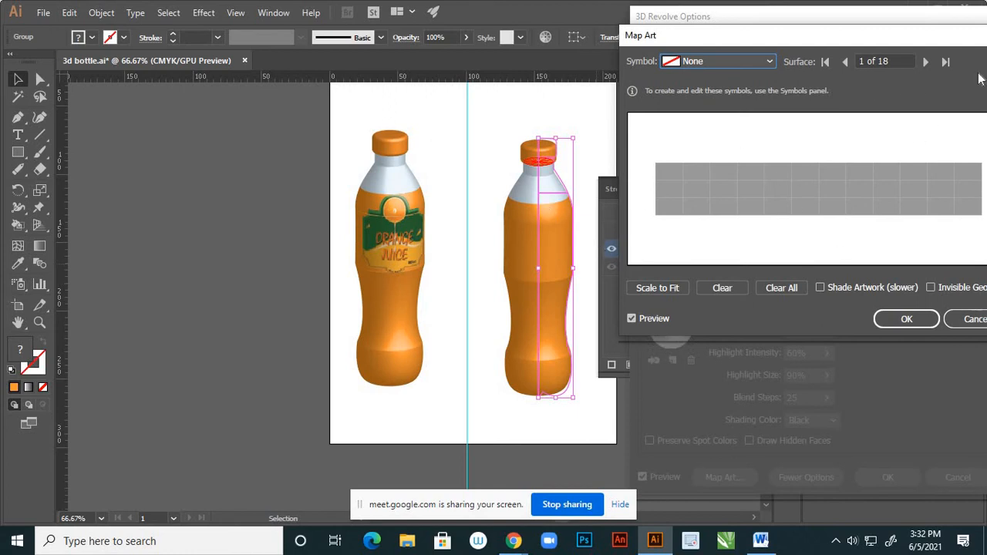
{"action": "left_click", "coordinate": [926, 62]}
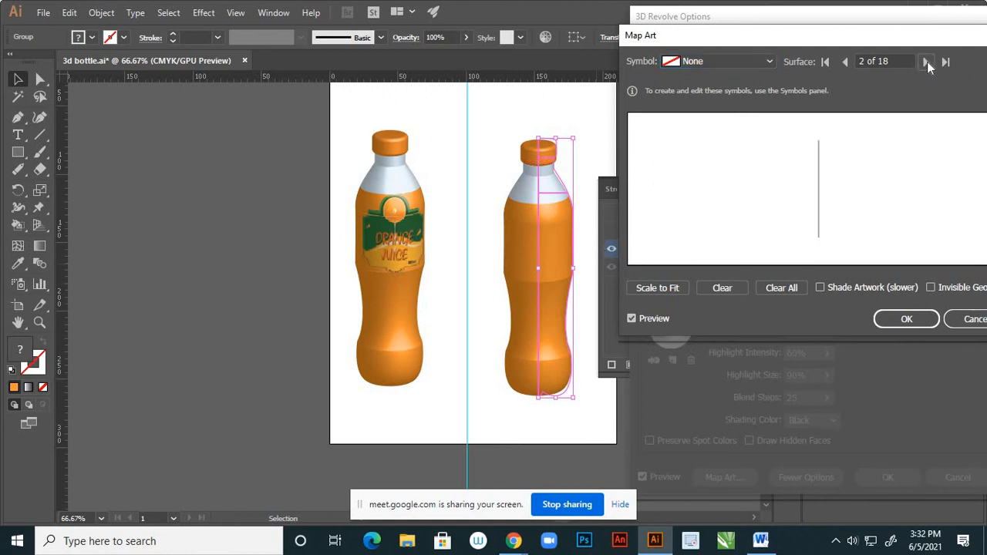
{"action": "left_click", "coordinate": [926, 62]}
{"action": "left_click", "coordinate": [927, 62]}
{"action": "left_click", "coordinate": [926, 62]}
{"action": "left_click", "coordinate": [927, 62]}
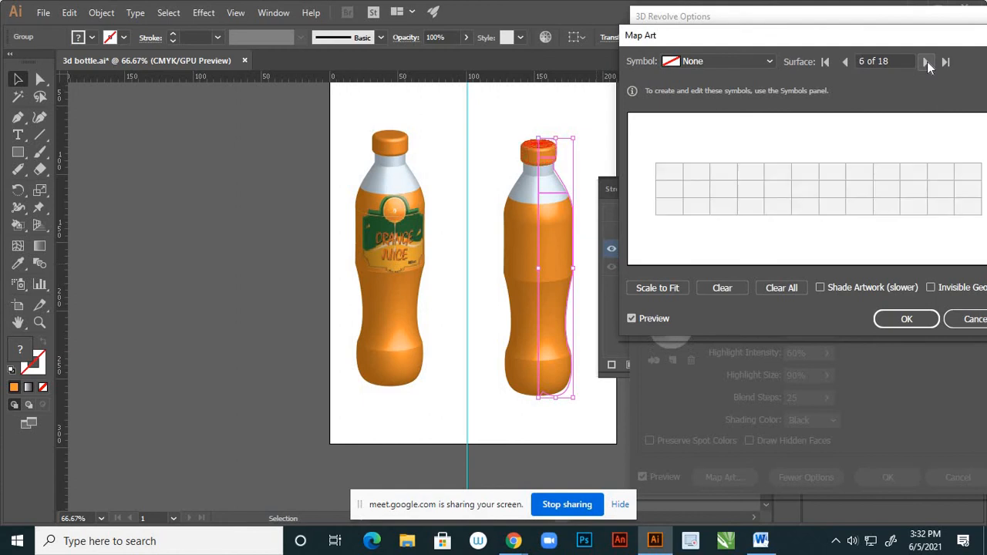
{"action": "left_click", "coordinate": [927, 61]}
{"action": "left_click", "coordinate": [927, 62]}
{"action": "left_click", "coordinate": [927, 61]}
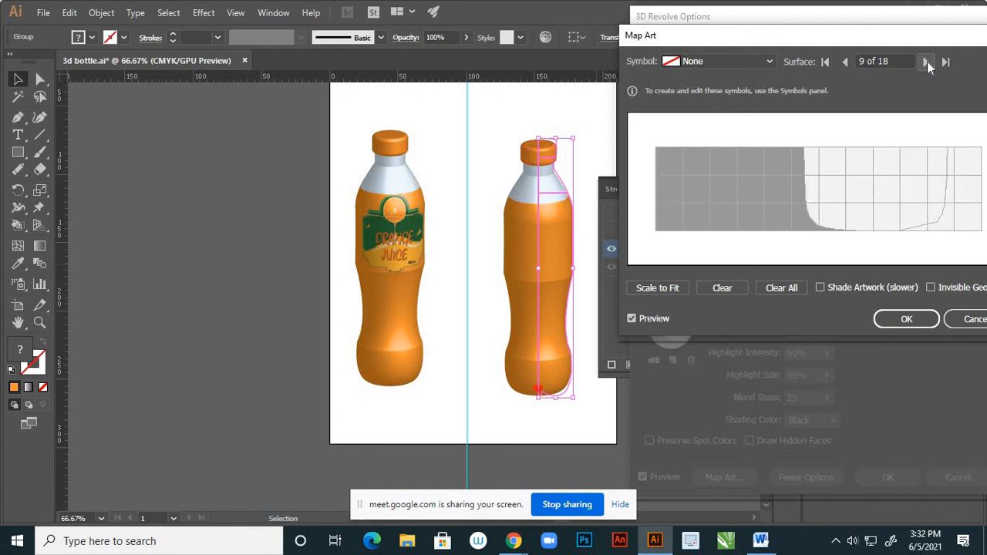
{"action": "left_click", "coordinate": [927, 62]}
{"action": "left_click", "coordinate": [926, 61]}
{"action": "left_click", "coordinate": [927, 62]}
{"action": "left_click", "coordinate": [927, 61]}
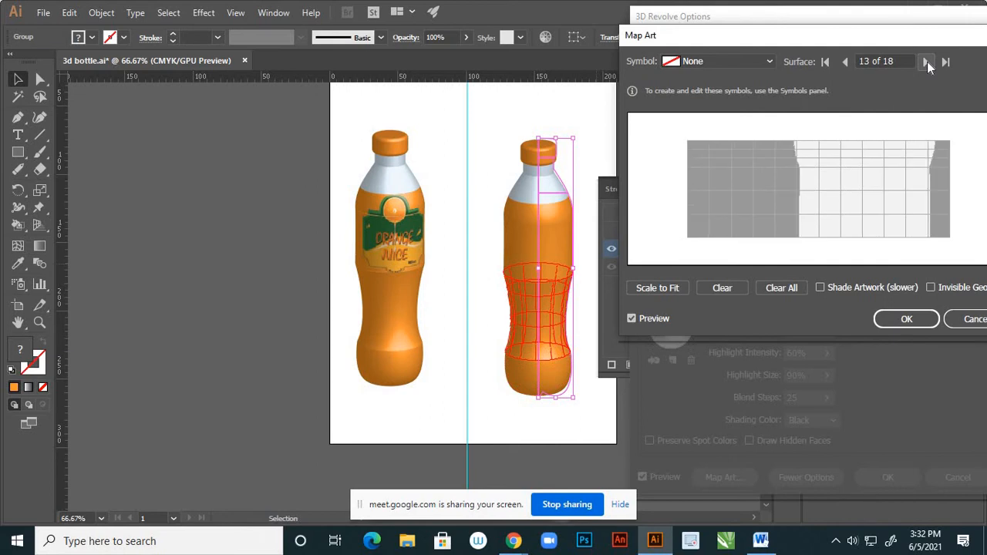
Try mapping New Symbol 1 onto the upper body surface at a reduced size, and clear that mapping.
{"action": "left_click", "coordinate": [770, 61]}
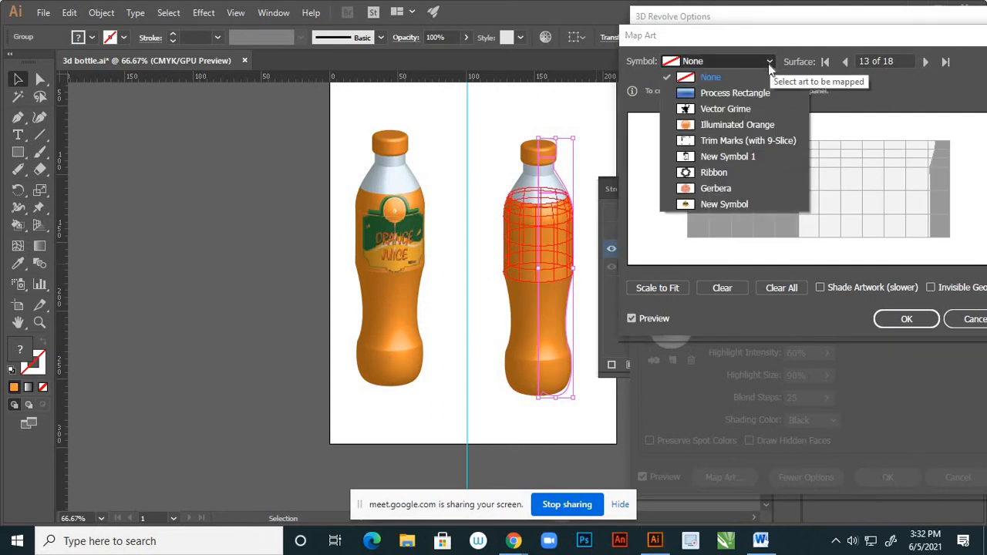
{"action": "left_click", "coordinate": [730, 158]}
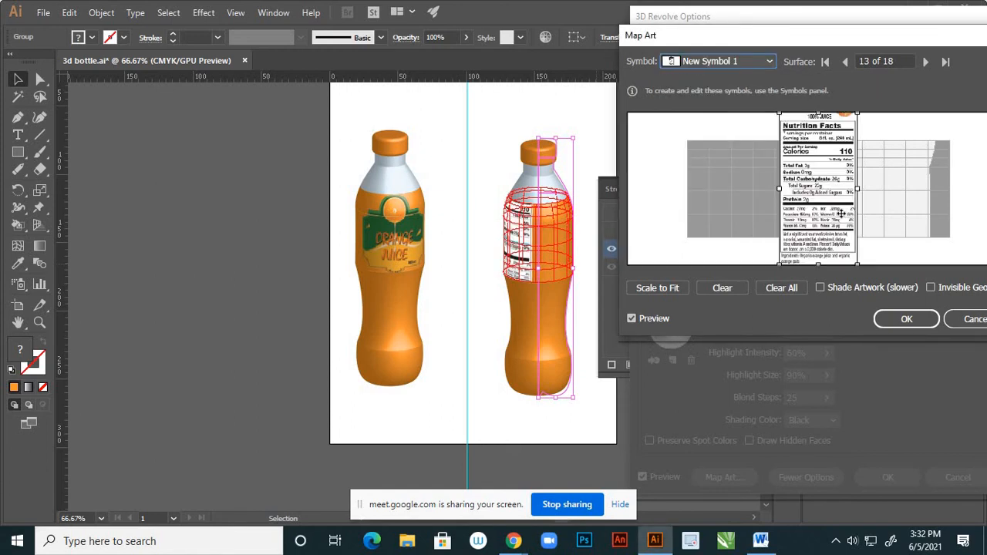
{"action": "left_click_drag", "start_coordinate": [853, 212], "coordinate": [892, 213]}
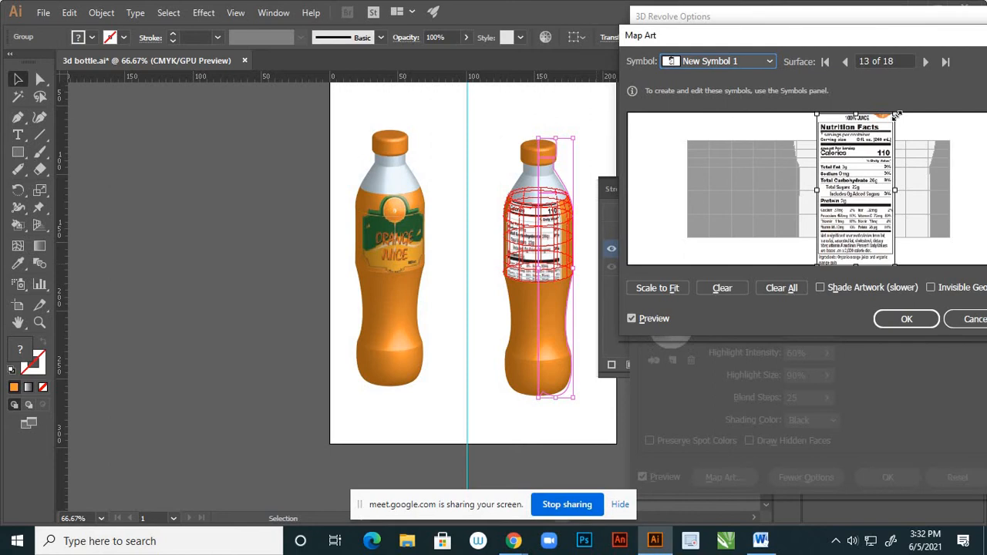
{"action": "left_click_drag", "start_coordinate": [896, 114], "coordinate": [871, 164]}
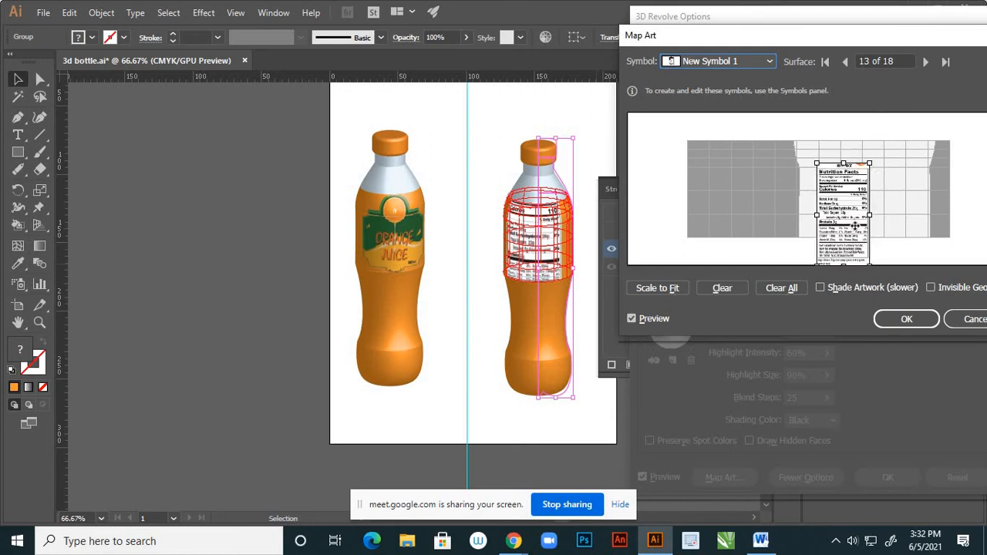
{"action": "left_click_drag", "start_coordinate": [855, 224], "coordinate": [909, 194]}
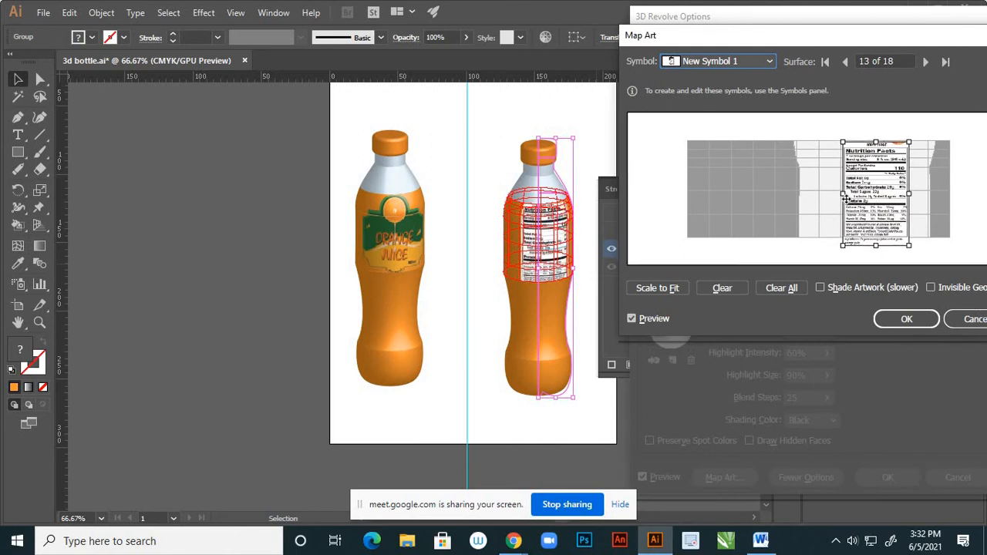
{"action": "left_click_drag", "start_coordinate": [844, 195], "coordinate": [836, 195]}
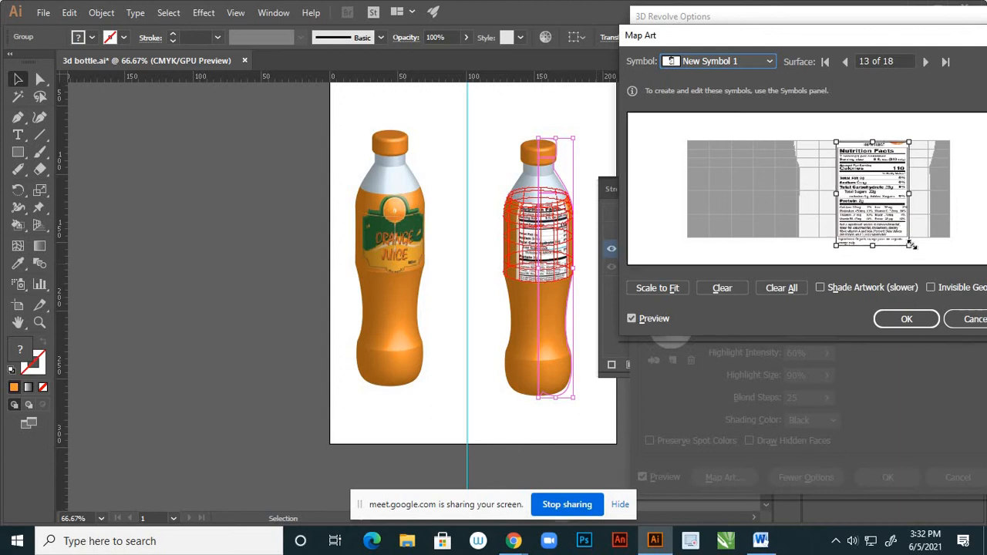
{"action": "left_click_drag", "start_coordinate": [911, 245], "coordinate": [900, 237]}
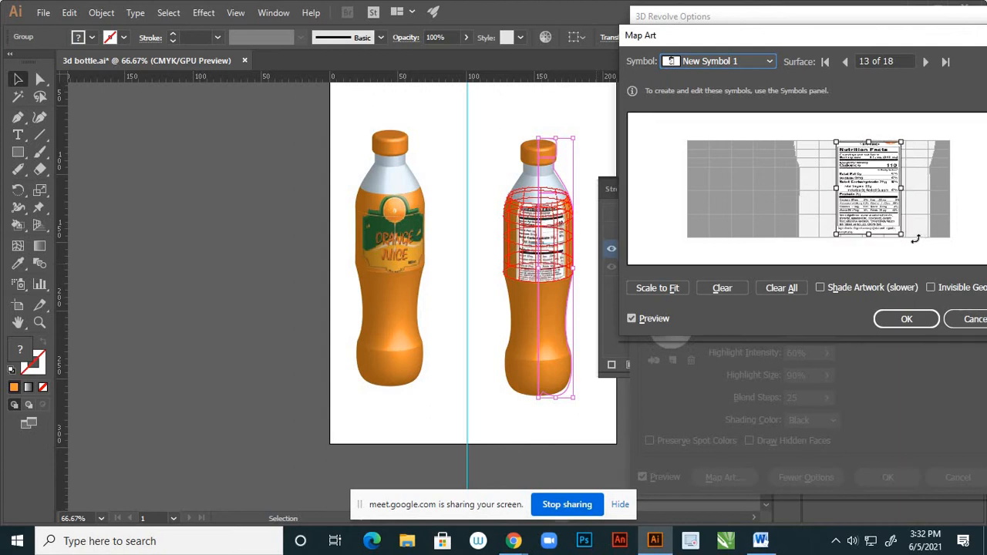
{"action": "left_click_drag", "start_coordinate": [901, 234], "coordinate": [899, 232]}
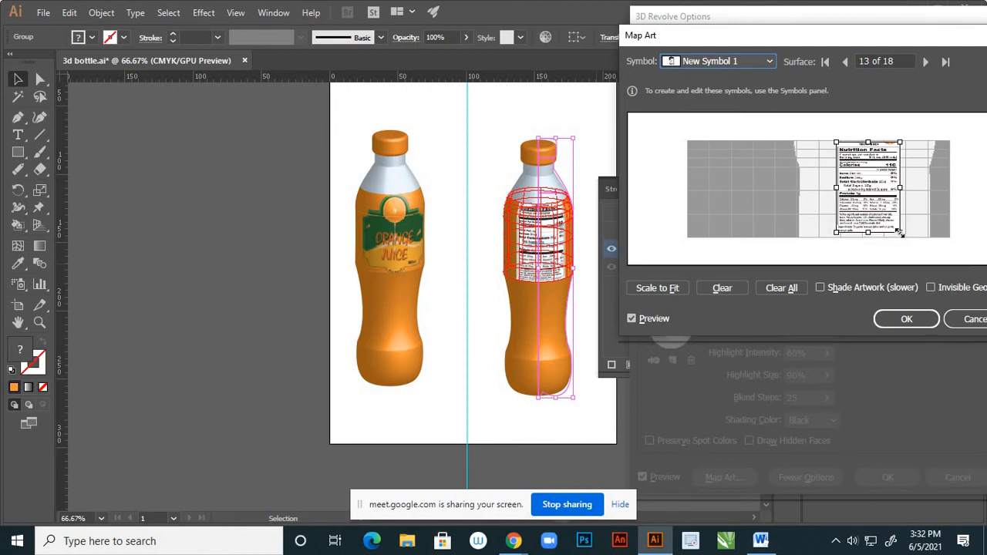
{"action": "left_click_drag", "start_coordinate": [873, 192], "coordinate": [869, 197]}
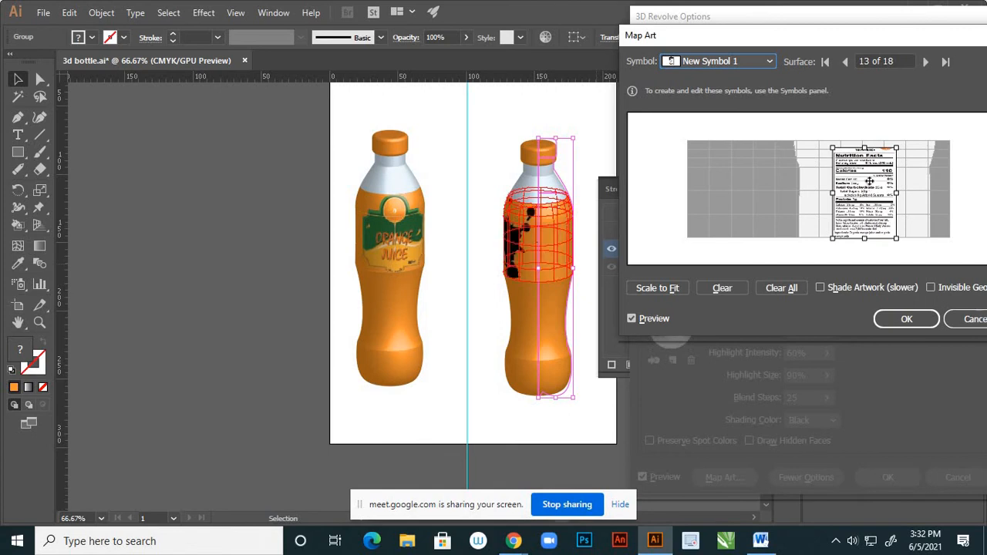
{"action": "key", "text": "Delete"}
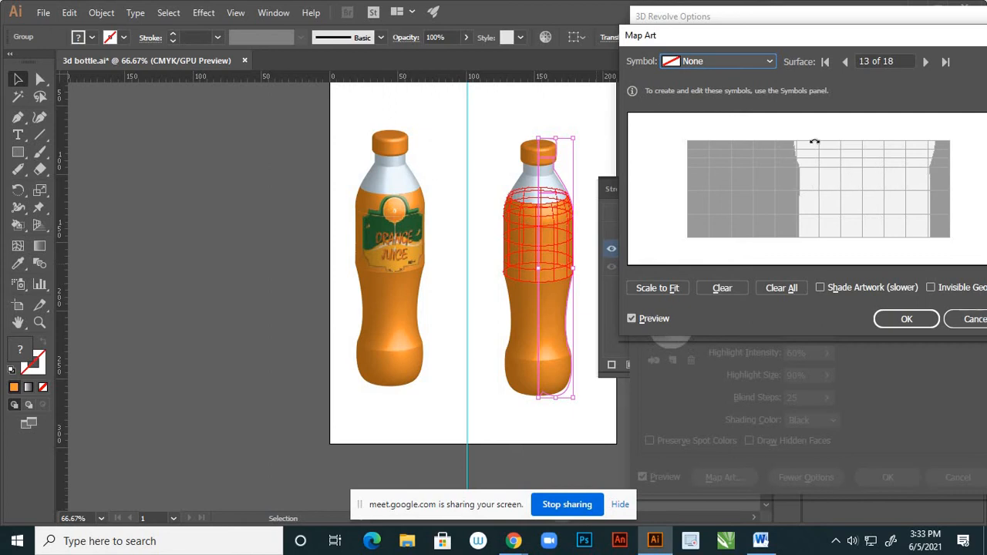
Map New Symbol 1 onto surface 13 and scale and centre it within the visible light grid area.
{"action": "left_click", "coordinate": [769, 62]}
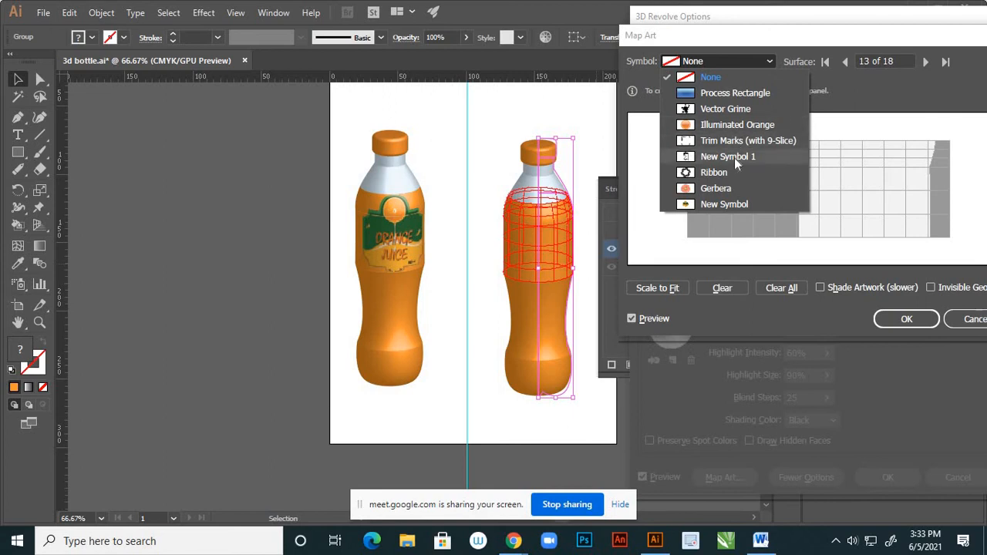
{"action": "left_click", "coordinate": [734, 157]}
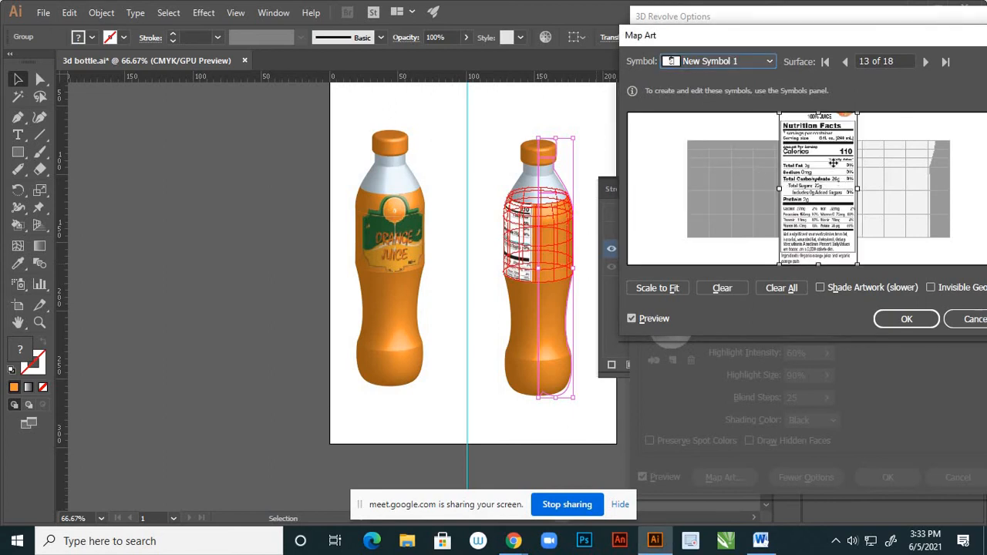
{"action": "left_click_drag", "start_coordinate": [832, 162], "coordinate": [877, 174]}
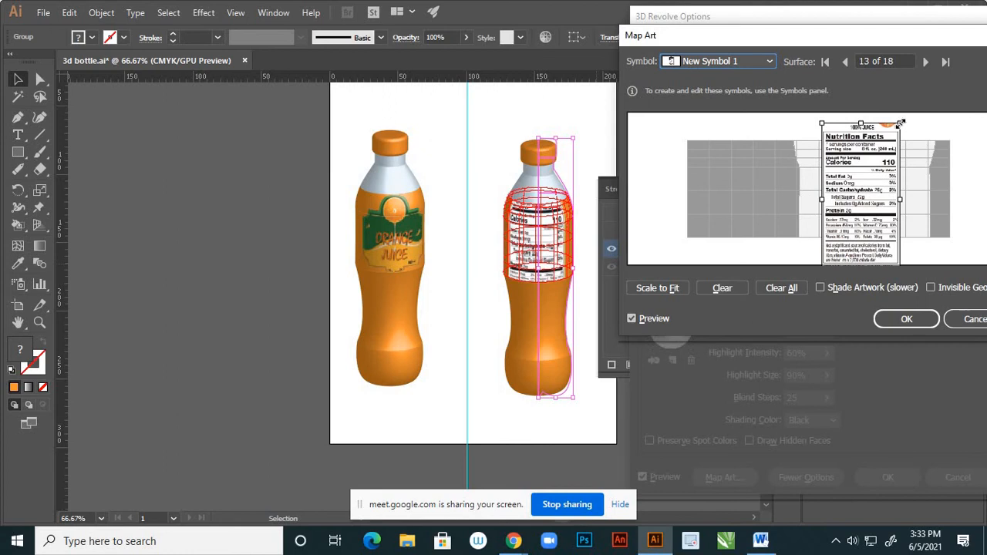
{"action": "left_click_drag", "start_coordinate": [899, 123], "coordinate": [884, 164]}
{"action": "left_click_drag", "start_coordinate": [857, 203], "coordinate": [908, 197]}
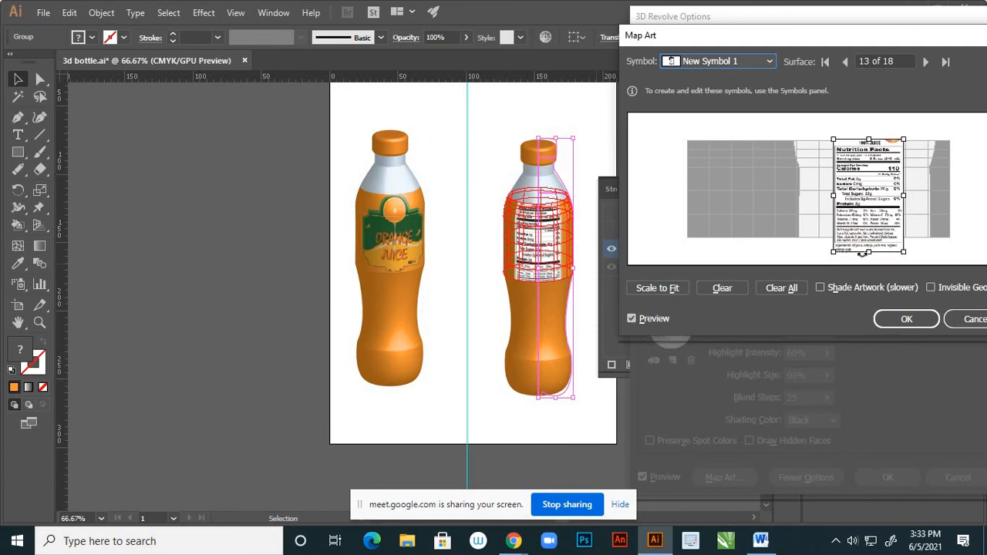
{"action": "left_click_drag", "start_coordinate": [867, 251], "coordinate": [870, 235]}
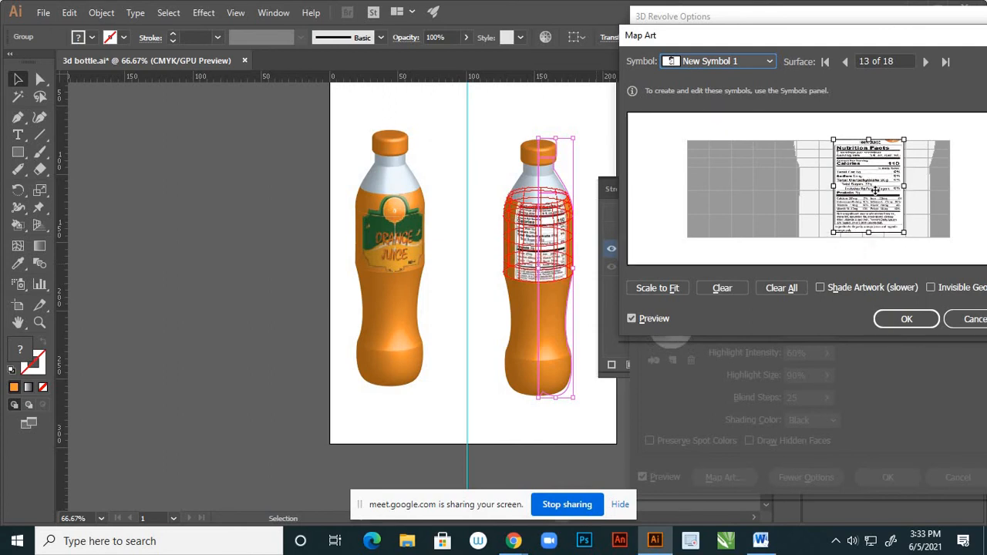
{"action": "left_click_drag", "start_coordinate": [877, 179], "coordinate": [874, 180]}
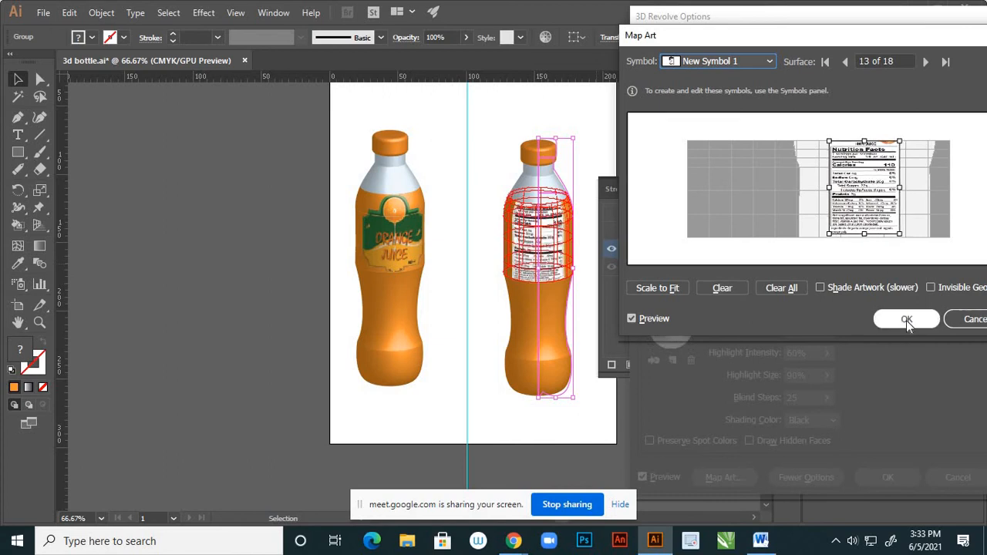
Shade the mapped Nutrition Facts artwork, set the highlight size to 100%, and apply the 3D Revolve changes.
{"action": "left_click", "coordinate": [821, 287]}
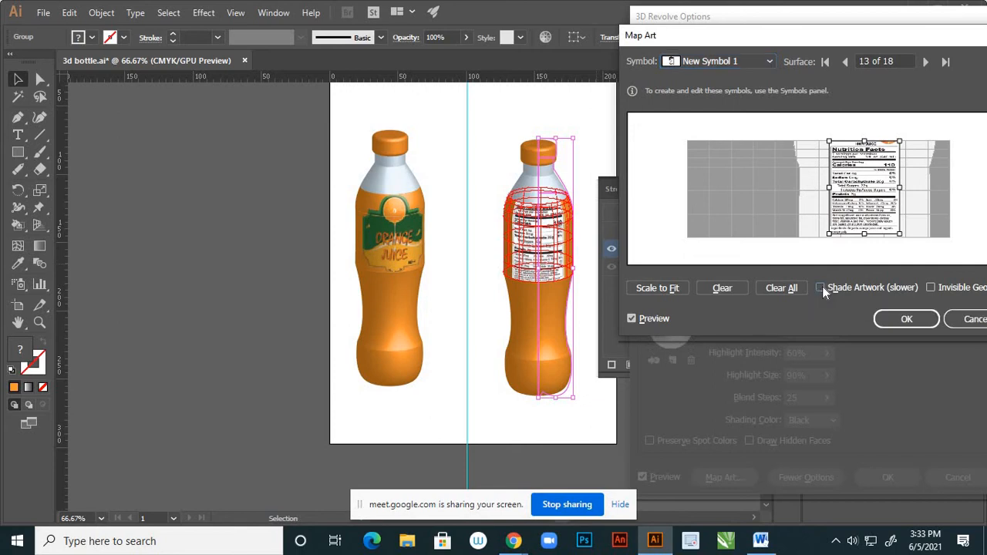
{"action": "left_click", "coordinate": [904, 319]}
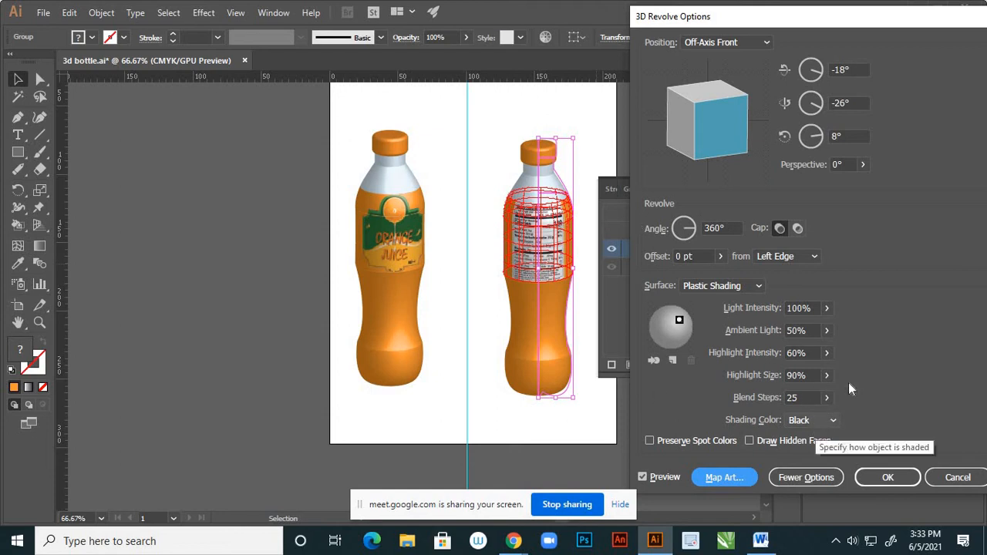
{"action": "left_click_drag", "start_coordinate": [826, 375], "coordinate": [875, 406]}
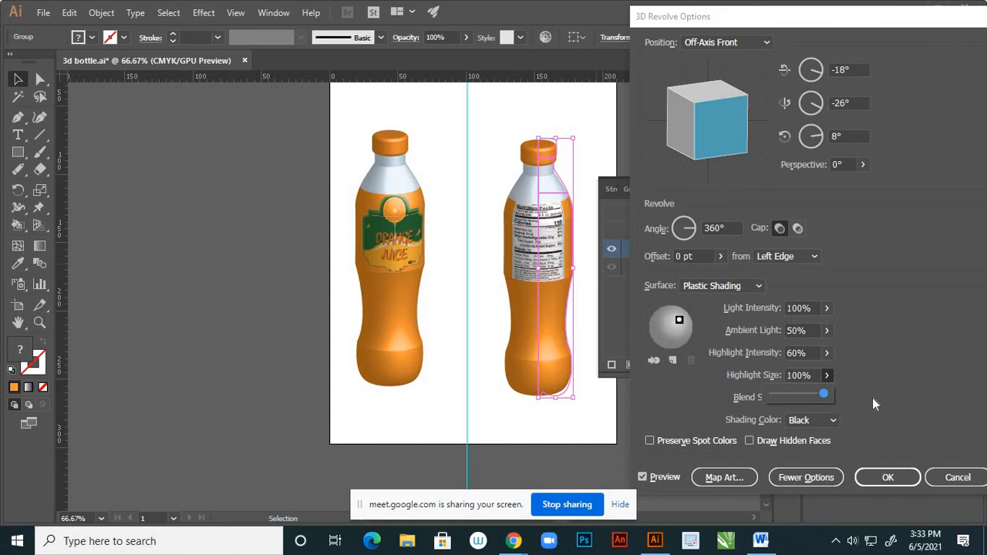
{"action": "left_click", "coordinate": [872, 480]}
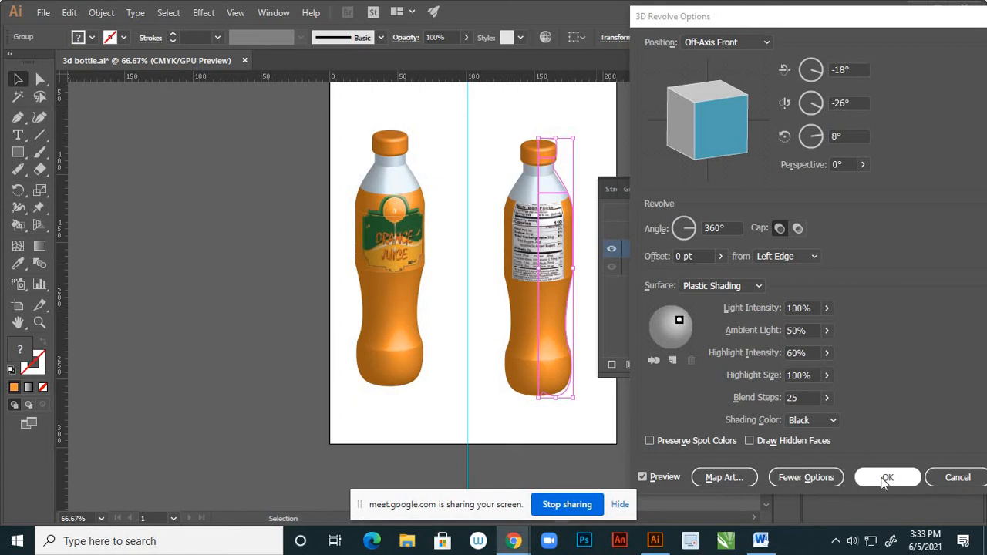
{"action": "left_click", "coordinate": [882, 478]}
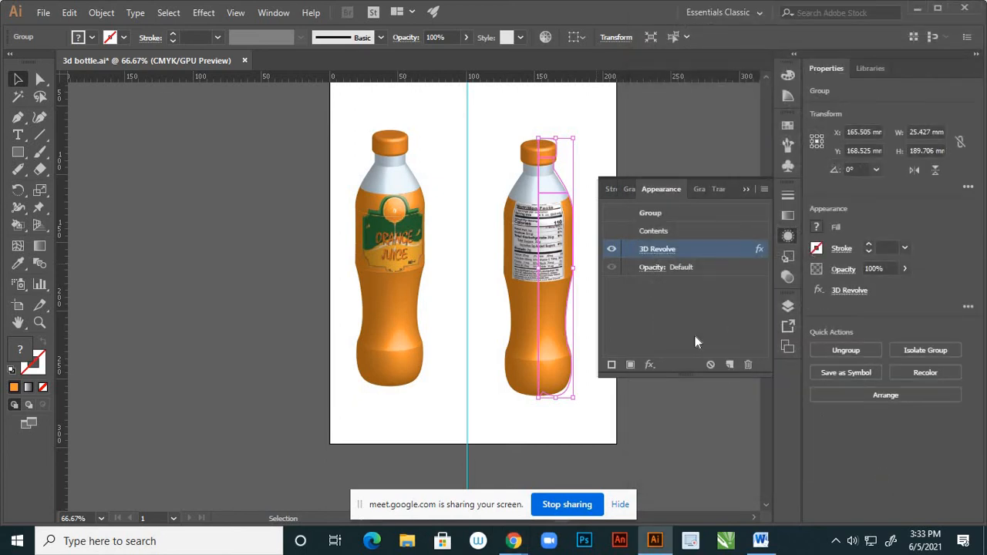
Delete the leftover Nutrition Facts symbol instance beside the artboard.
{"action": "left_click", "coordinate": [747, 190]}
{"action": "left_click", "coordinate": [671, 271]}
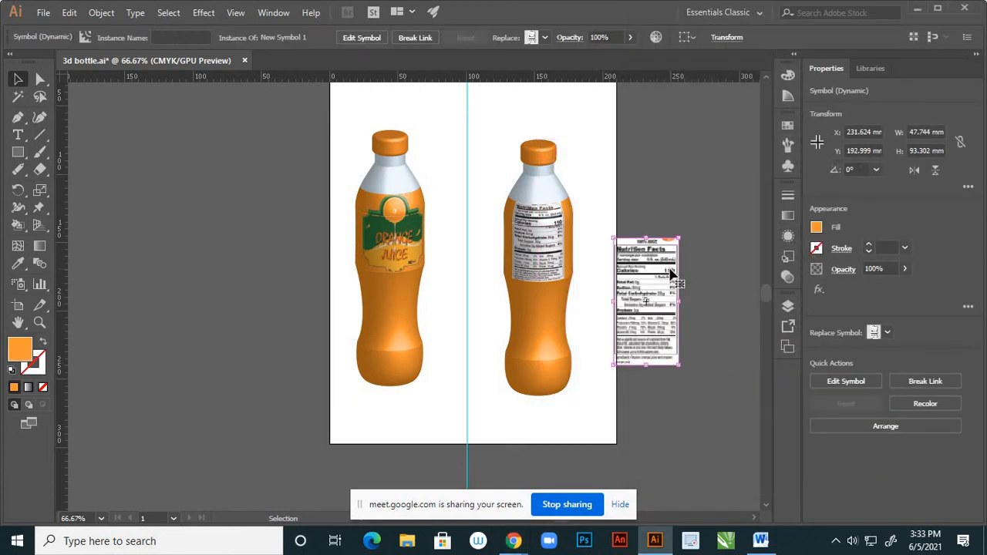
{"action": "key", "text": "Delete"}
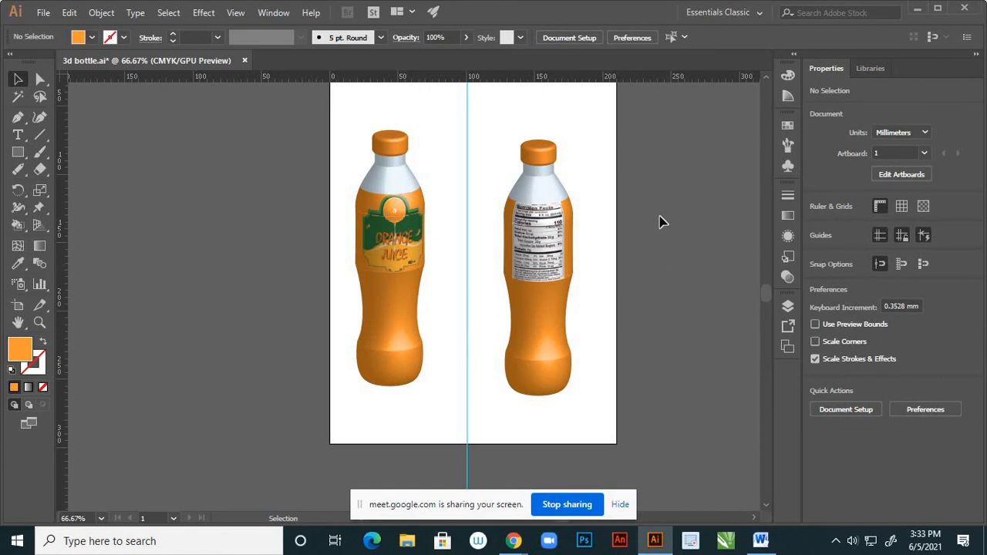
Move the Nutrition Facts bottle slightly up and toward the artboard's right edge.
{"action": "scroll", "coordinate": [606, 231], "scroll_direction": "down", "scroll_amount": 2}
{"action": "scroll", "coordinate": [604, 239], "scroll_direction": "up", "scroll_amount": 1}
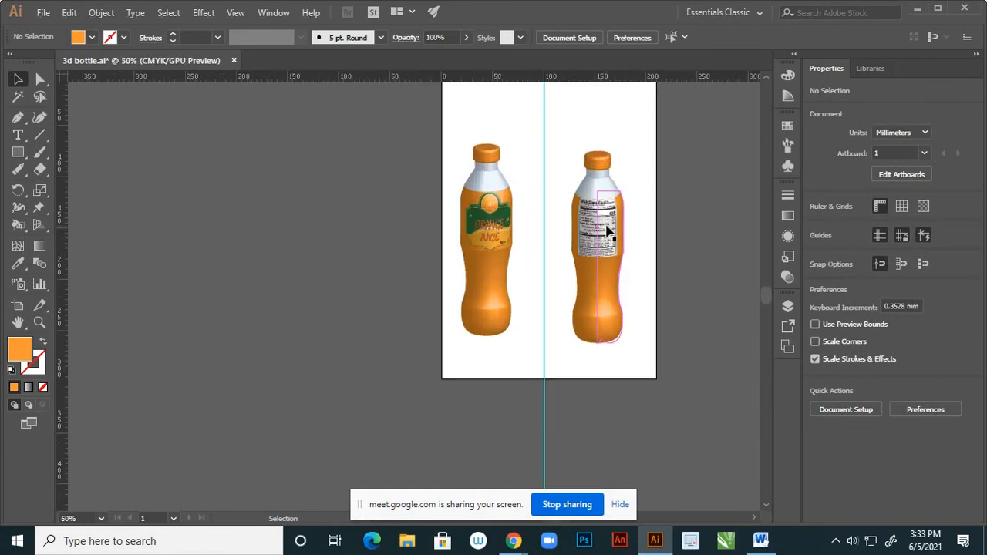
{"action": "left_click", "coordinate": [606, 231]}
{"action": "left_click_drag", "start_coordinate": [606, 230], "coordinate": [616, 226]}
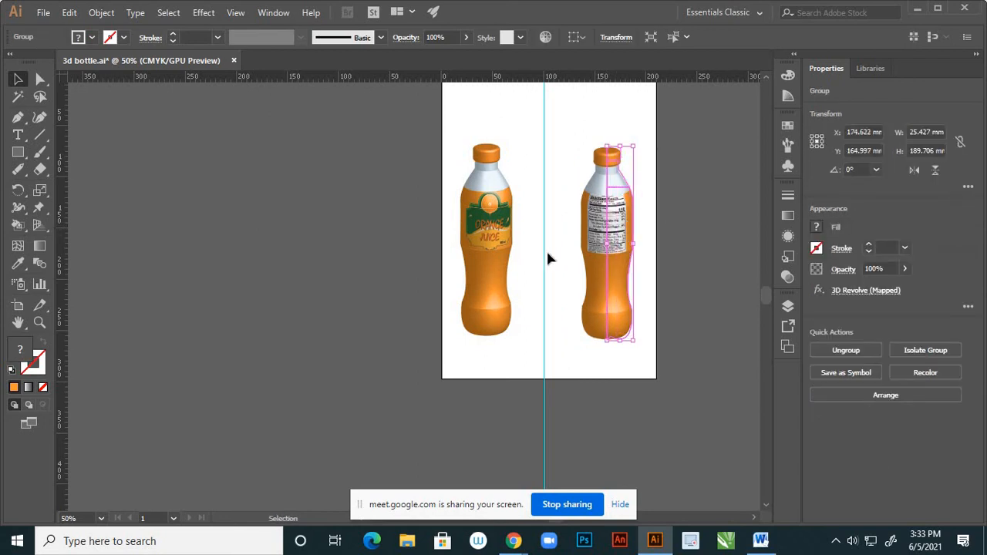
Align the front-label bottle level with the Nutrition Facts bottle and shift it right to about X 98 mm.
{"action": "left_click", "coordinate": [501, 268]}
{"action": "left_click_drag", "start_coordinate": [516, 267], "coordinate": [517, 267]}
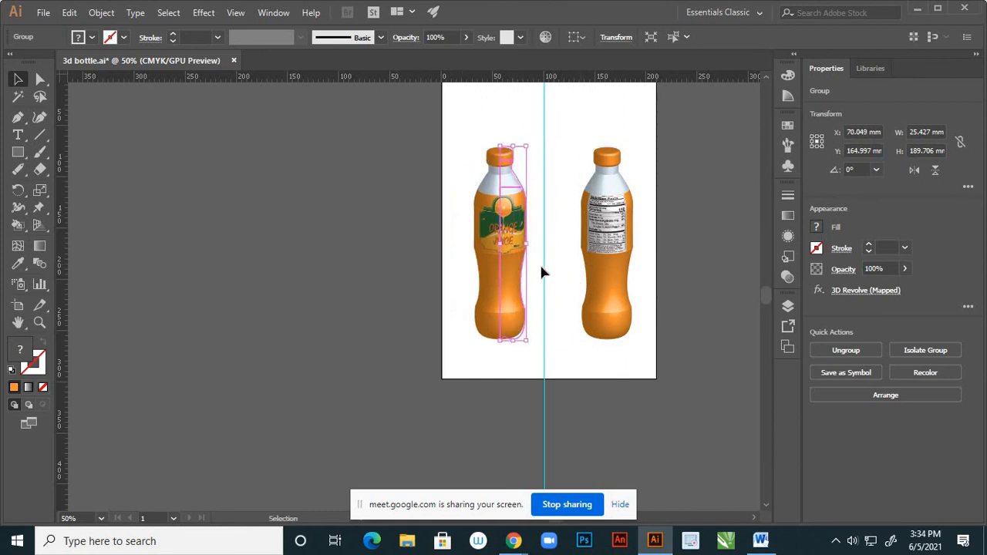
{"action": "key", "text": "shift"}
{"action": "key", "text": "shift+Right"}
{"action": "key", "text": "shift+Right"}
{"action": "key", "text": "shift+Right"}
{"action": "key", "text": "shift+Right"}
{"action": "key", "text": "shift+Right"}
{"action": "key", "text": "shift+Right"}
{"action": "key", "text": "shift+Right"}
{"action": "key", "text": "shift+Right"}
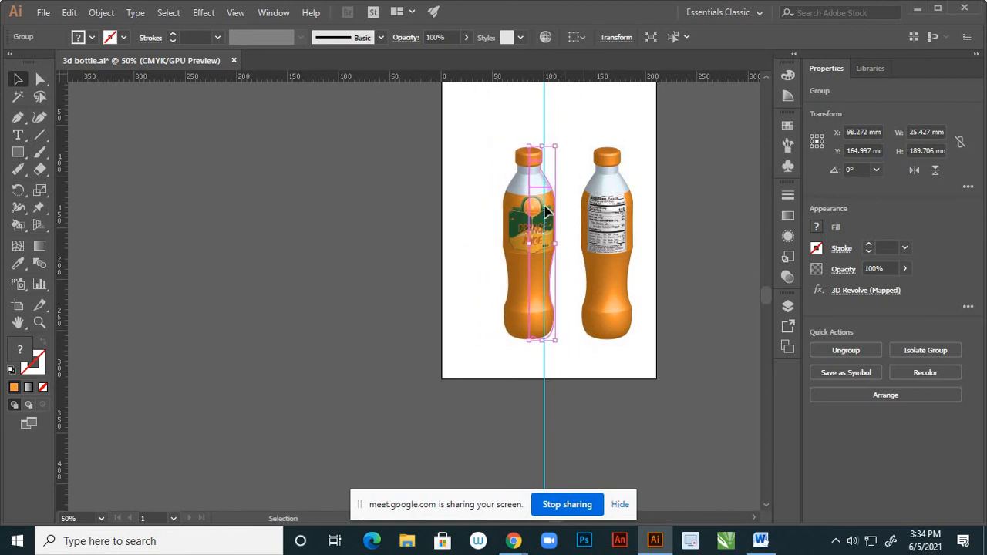
Select both bottles and shift them left together to centre the pair horizontally on the artboard.
{"action": "left_click_drag", "start_coordinate": [486, 128], "coordinate": [659, 357]}
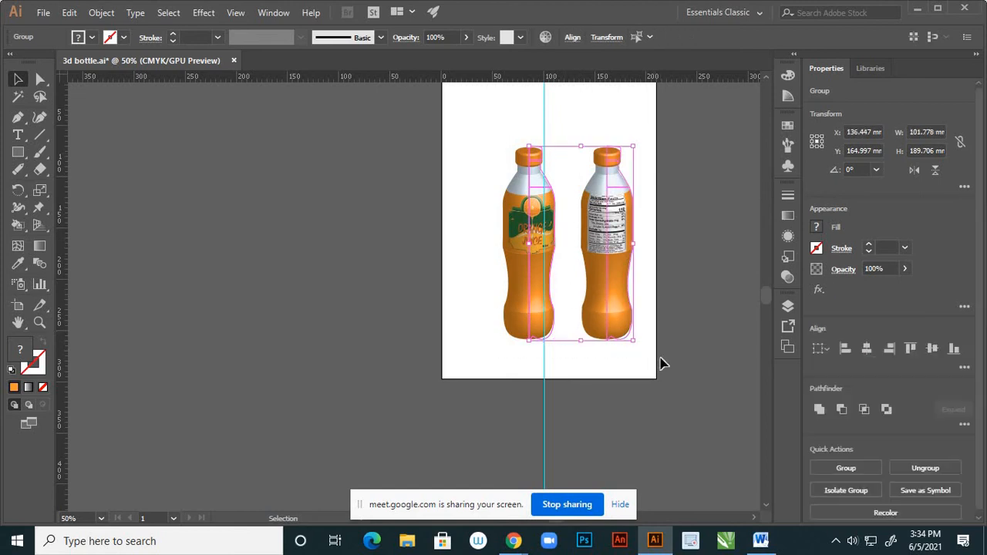
{"action": "key", "text": "shift+Left"}
{"action": "key", "text": "shift+Left"}
{"action": "key", "text": "shift+Left"}
{"action": "key", "text": "shift+Left"}
{"action": "key", "text": "shift+Left"}
{"action": "key", "text": "shift+Left"}
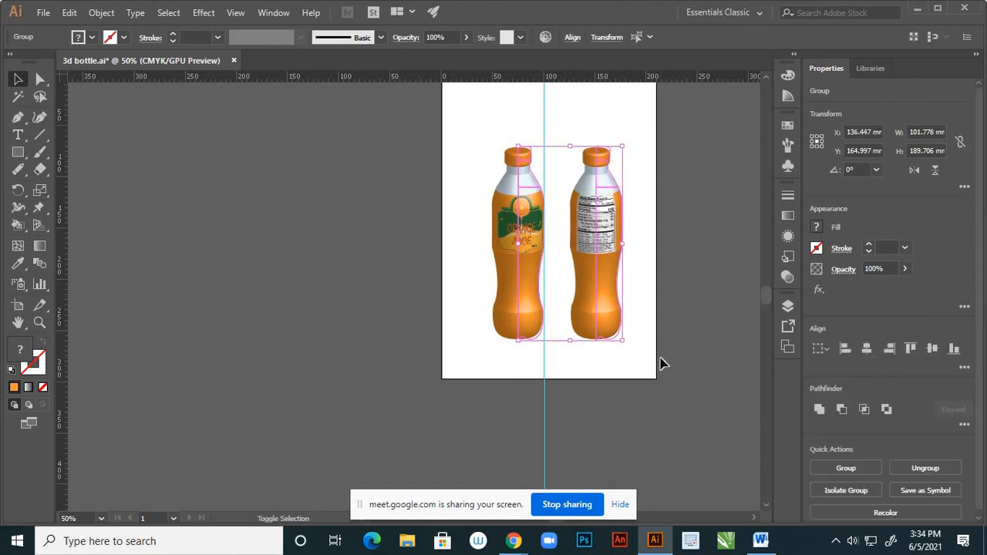
{"action": "key", "text": "shift+Right"}
{"action": "key", "text": "shift+Right"}
{"action": "key", "text": "shift+Right"}
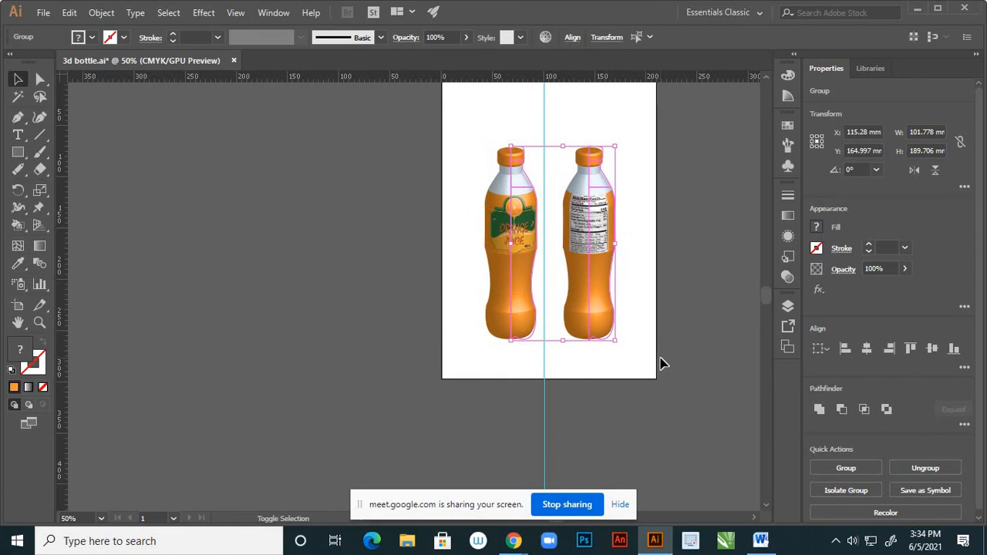
Deselect the bottles, check which layer holds the vertical guide by toggling its visibility, and unlock Layer 2.
{"action": "left_click", "coordinate": [711, 299]}
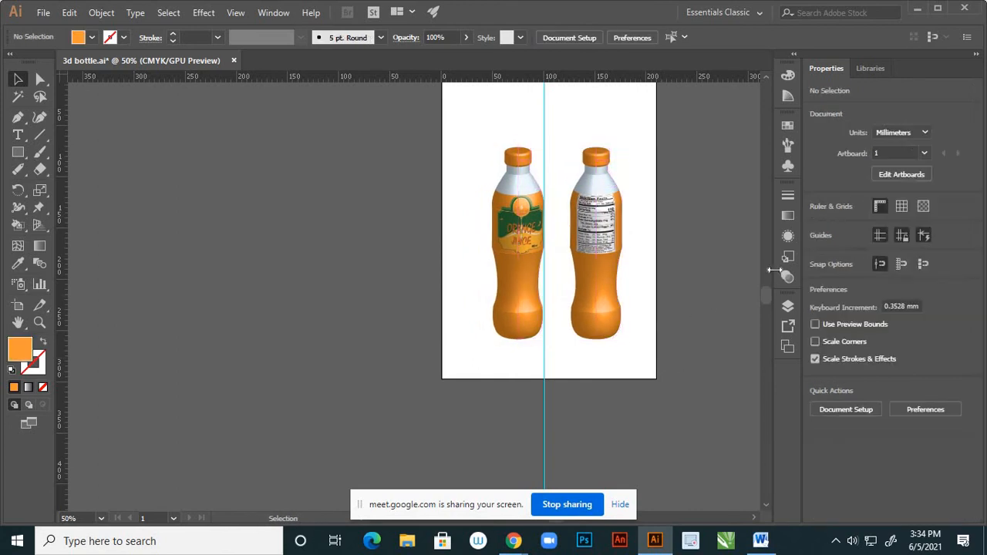
{"action": "left_click", "coordinate": [786, 309]}
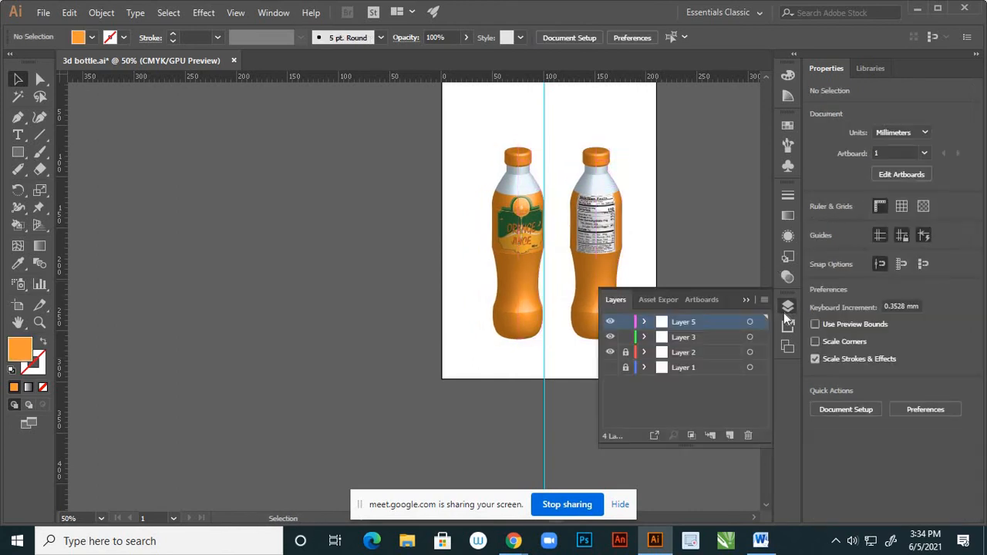
{"action": "left_click", "coordinate": [610, 353]}
{"action": "left_click", "coordinate": [610, 353]}
{"action": "left_click", "coordinate": [611, 352]}
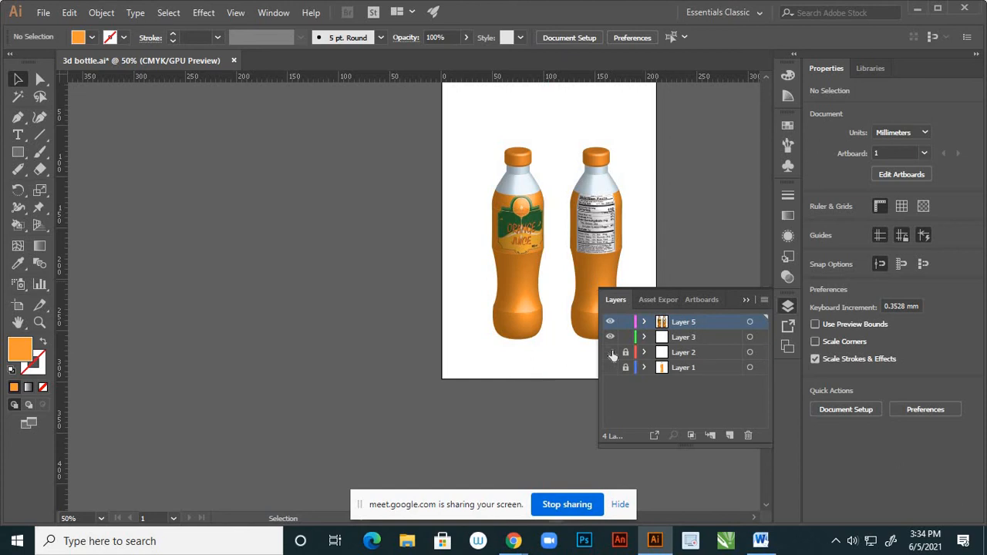
{"action": "left_click", "coordinate": [611, 352]}
{"action": "left_click", "coordinate": [625, 353]}
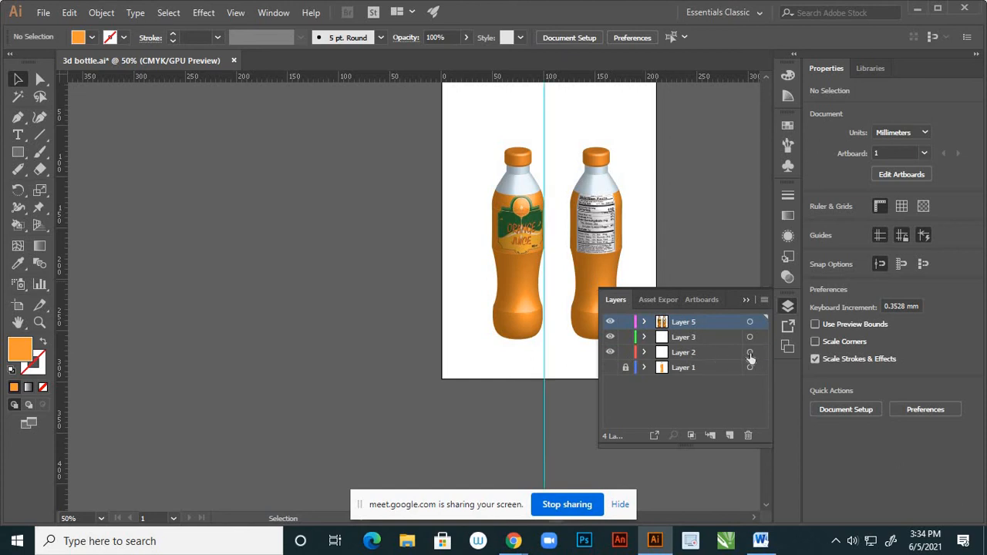
Try to delete the guide layer's contents, and undo the deletion of Layer 5.
{"action": "left_click", "coordinate": [750, 353]}
{"action": "left_click", "coordinate": [747, 435]}
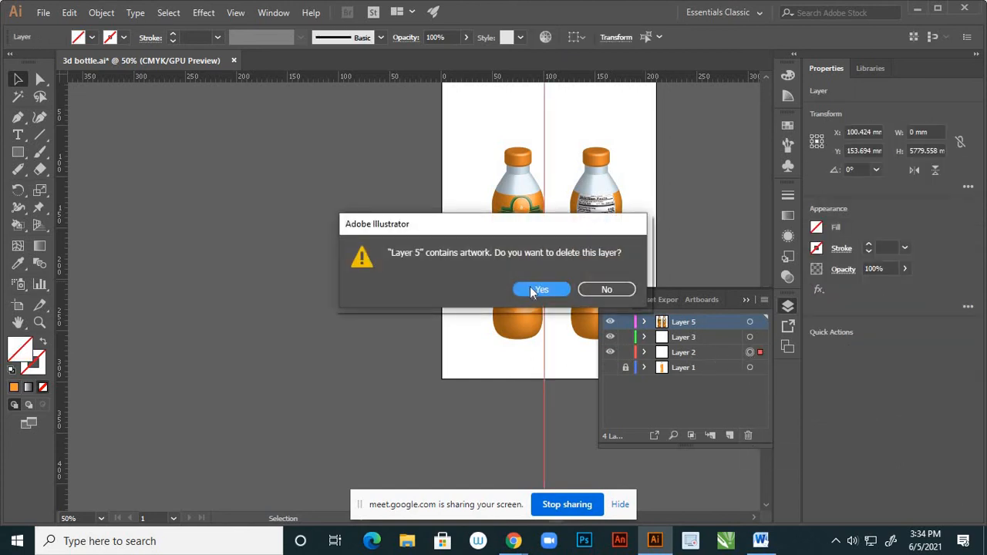
{"action": "left_click", "coordinate": [531, 290]}
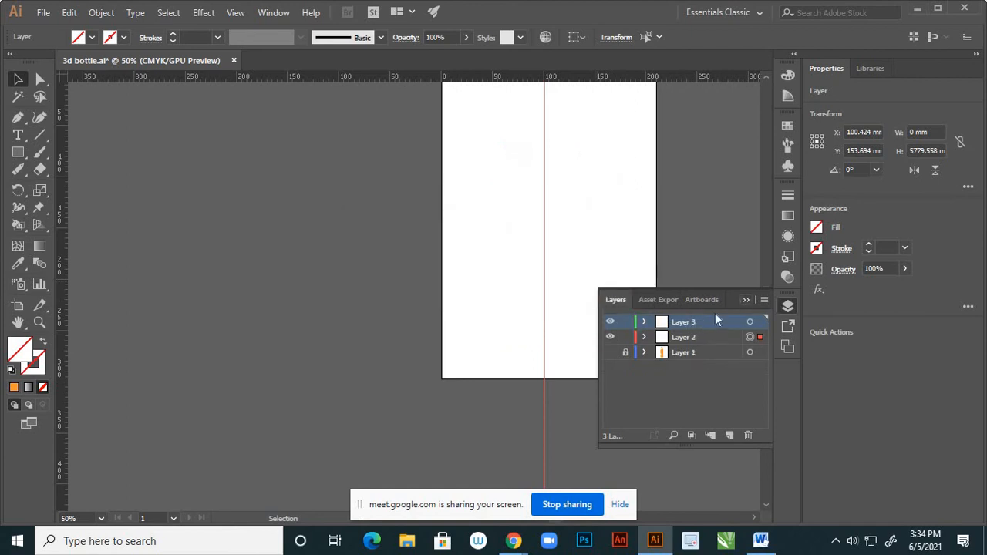
{"action": "key", "text": "ctrl+z"}
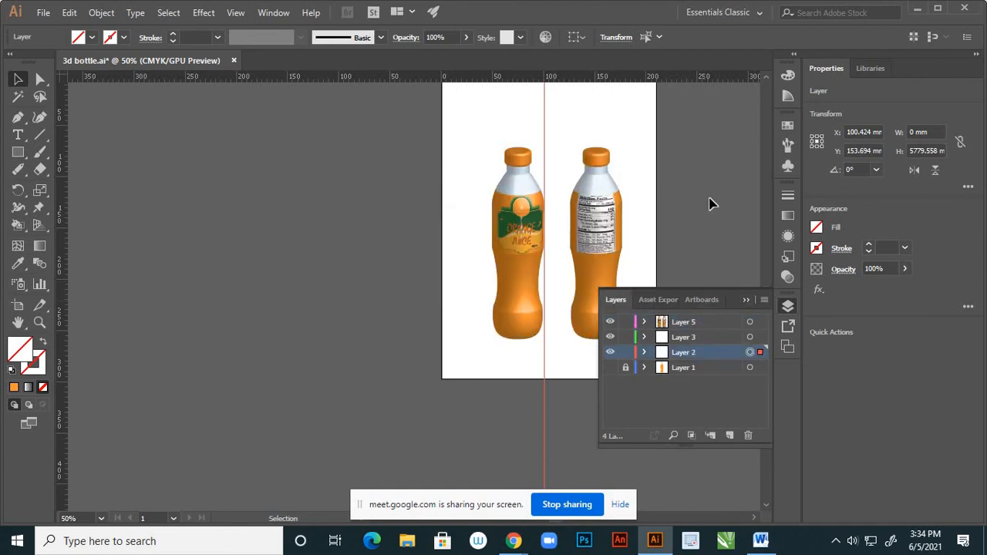
Delete the vertical guide running down the middle of the artboard.
{"action": "left_click", "coordinate": [508, 106]}
{"action": "left_click_drag", "start_coordinate": [533, 100], "coordinate": [565, 109]}
{"action": "key", "text": "Delete"}
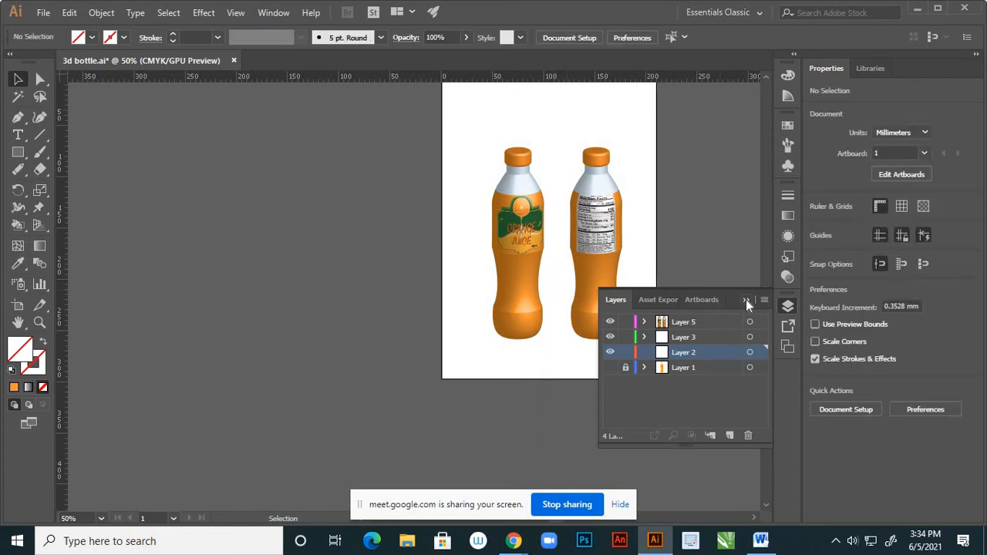
{"action": "left_click", "coordinate": [746, 299]}
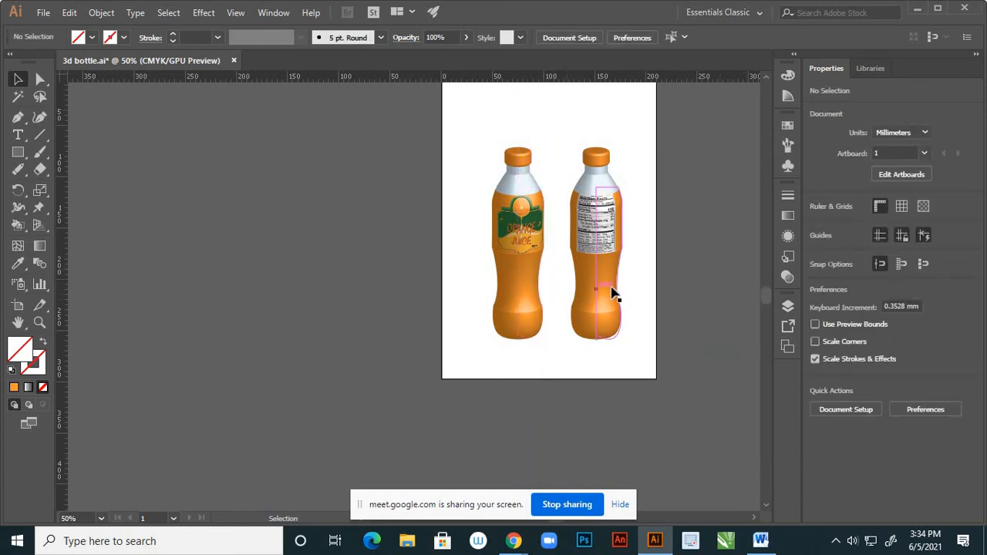
Set the stroke colour to near-black #020202 with nothing selected.
{"action": "scroll", "coordinate": [643, 310], "scroll_direction": "down", "scroll_amount": 1}
{"action": "scroll", "coordinate": [612, 315], "scroll_direction": "up", "scroll_amount": 2}
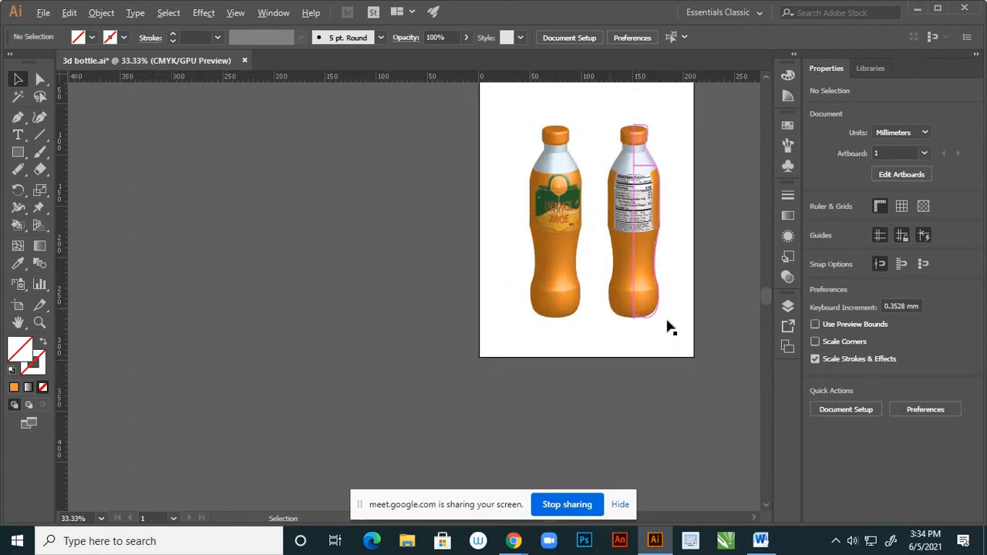
{"action": "scroll", "coordinate": [443, 309], "scroll_direction": "down", "scroll_amount": 2}
{"action": "scroll", "coordinate": [471, 308], "scroll_direction": "up", "scroll_amount": 1}
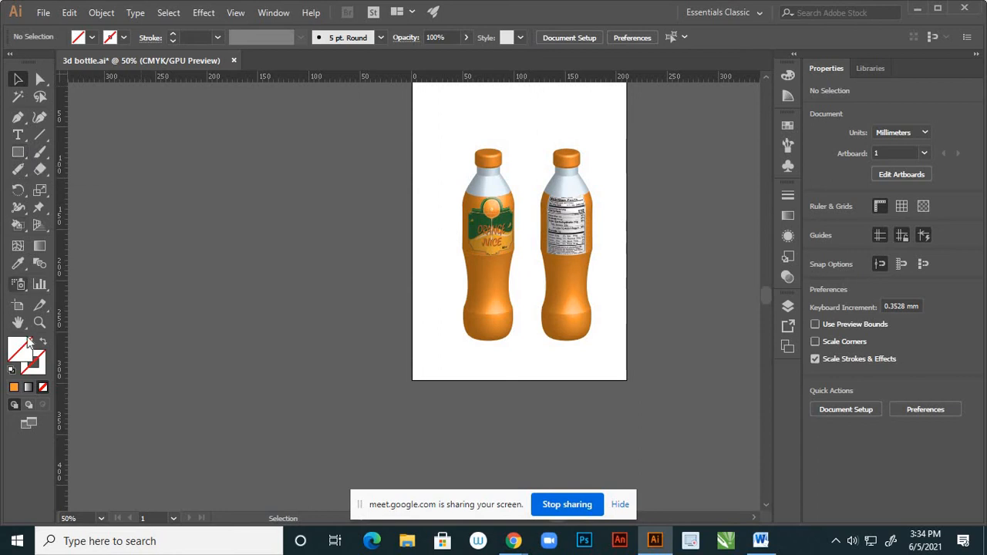
{"action": "left_click", "coordinate": [35, 361]}
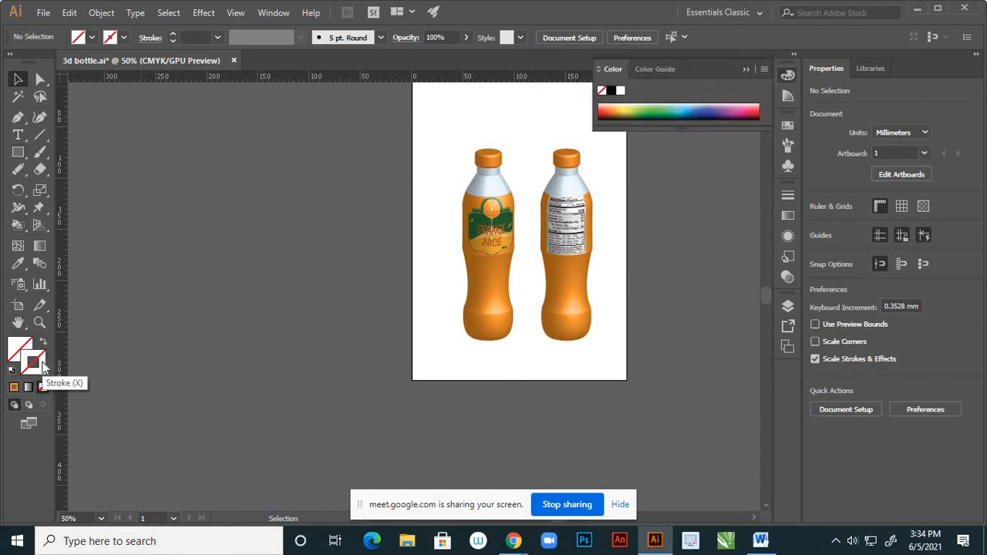
{"action": "double_click", "coordinate": [41, 366]}
{"action": "left_click_drag", "start_coordinate": [580, 399], "coordinate": [592, 398]}
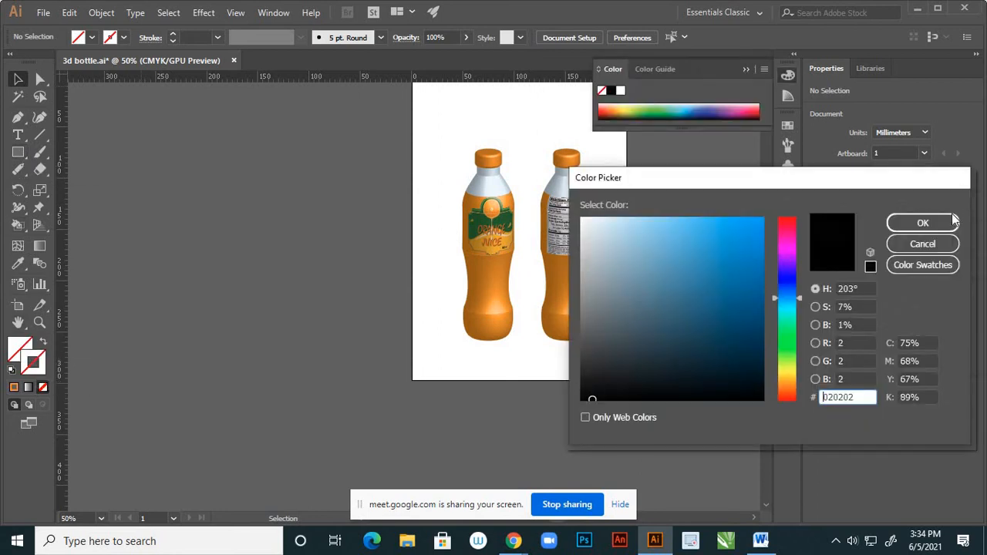
{"action": "left_click", "coordinate": [949, 222]}
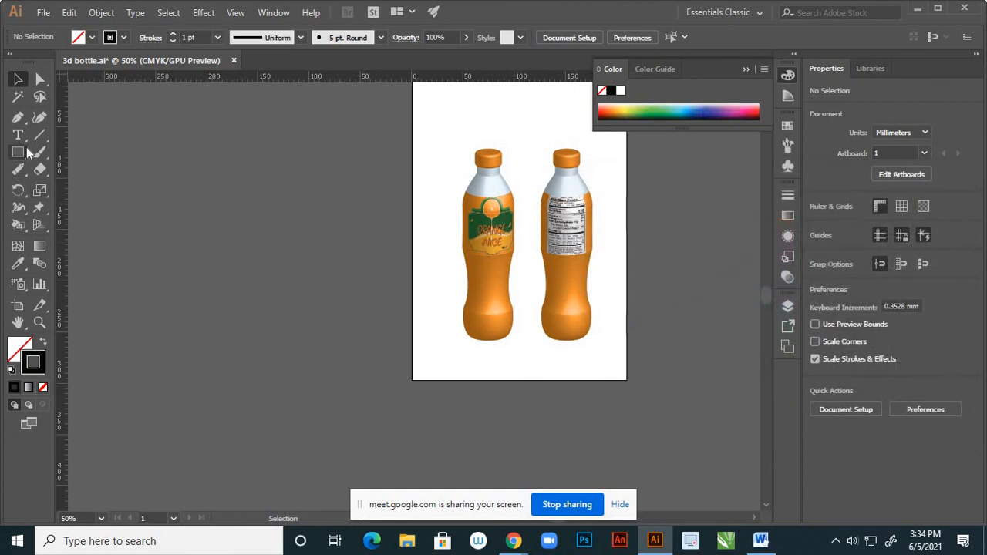
Draw a flat ellipse about 86 × 10 mm at the front-label bottle's base, with a black fill and no stroke.
{"action": "left_click_drag", "start_coordinate": [25, 152], "coordinate": [67, 187]}
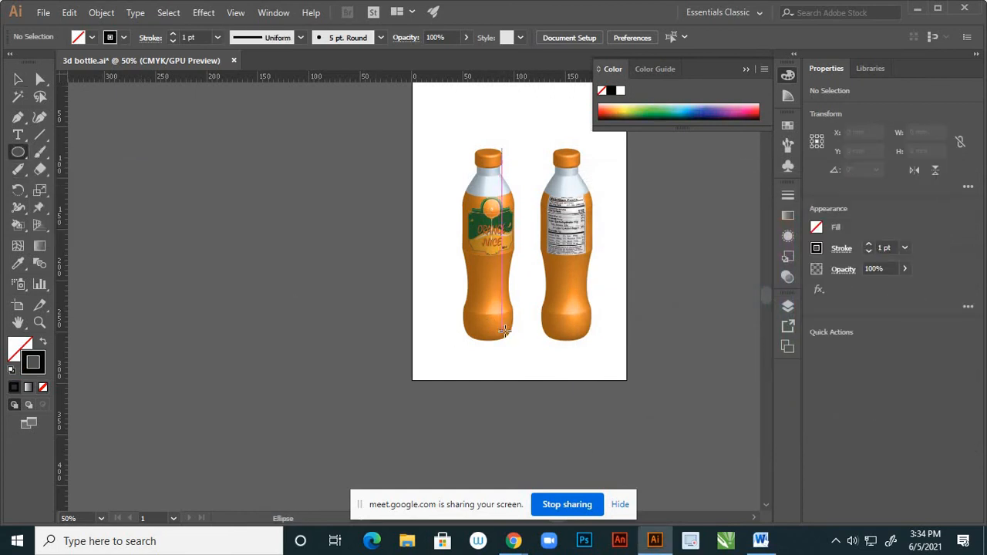
{"action": "mouse_move", "coordinate": [465, 340]}
{"action": "left_mouse_down"}
{"action": "mouse_move", "coordinate": [409, 341]}
{"action": "mouse_move", "coordinate": [422, 340]}
{"action": "left_mouse_up"}
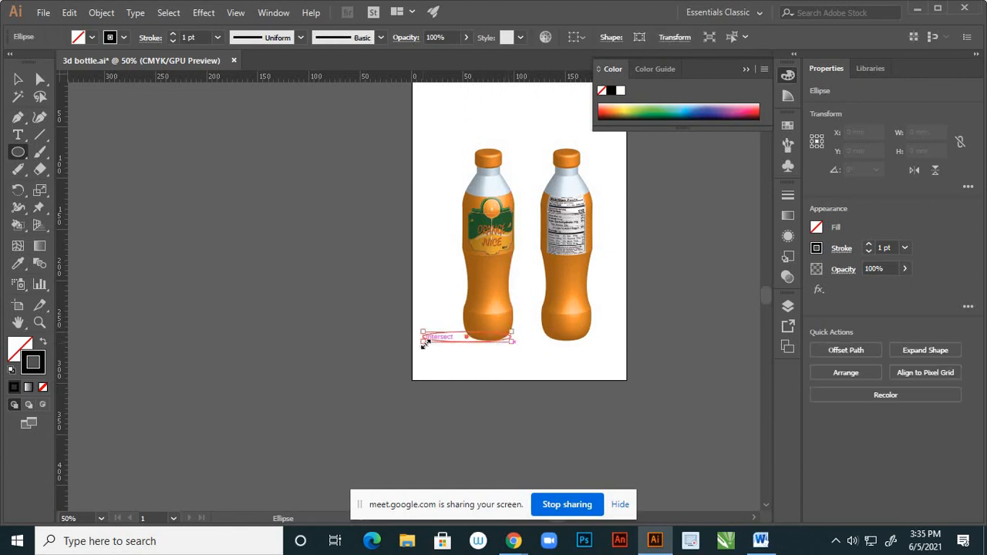
{"action": "left_click", "coordinate": [45, 343]}
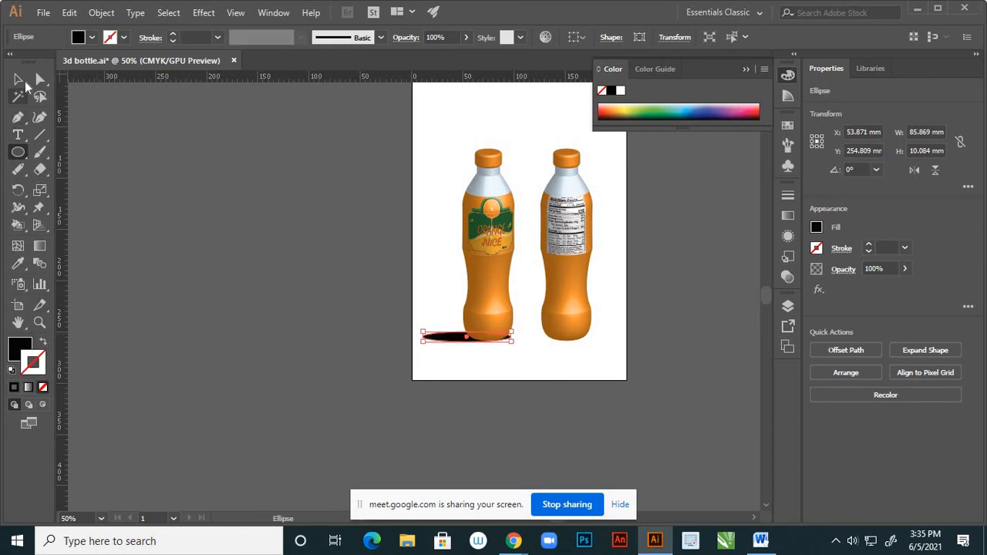
{"action": "left_click", "coordinate": [19, 80]}
{"action": "left_click", "coordinate": [502, 344]}
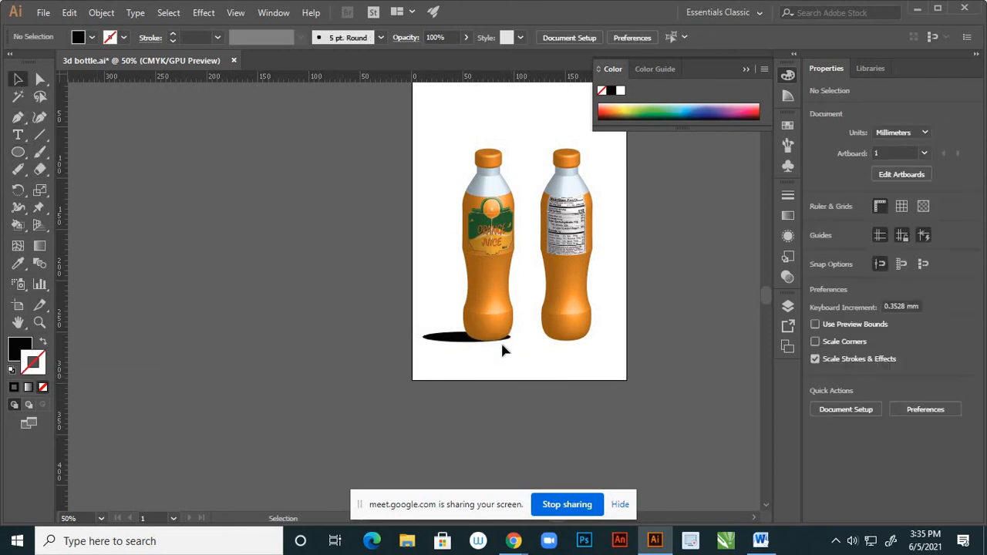
Apply a Gaussian Blur with a radius of 53.4 pixels to the black ellipse at the front-label bottle's base.
{"action": "scroll", "coordinate": [500, 340], "scroll_direction": "up", "scroll_amount": 1}
{"action": "scroll", "coordinate": [501, 340], "scroll_direction": "up", "scroll_amount": 1}
{"action": "scroll", "coordinate": [498, 340], "scroll_direction": "down", "scroll_amount": 1}
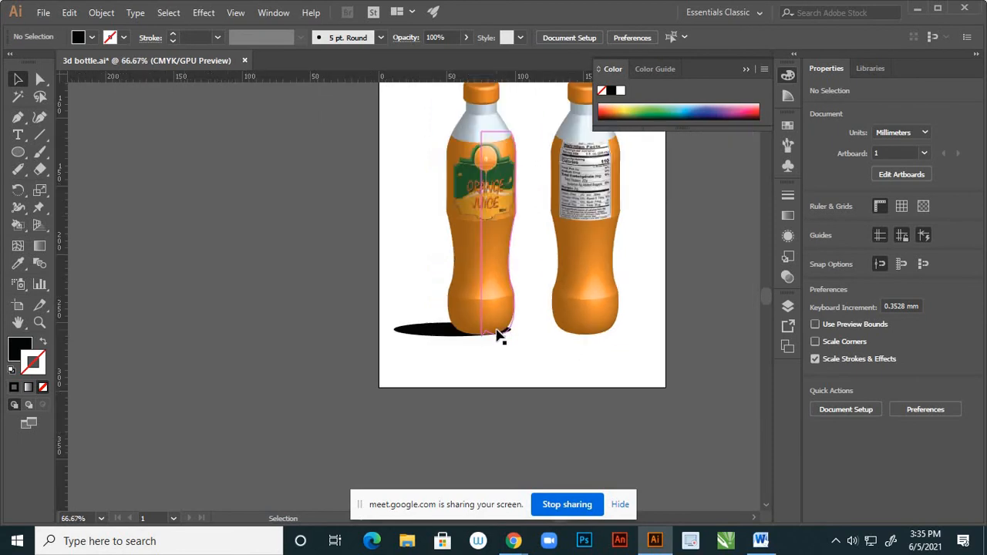
{"action": "scroll", "coordinate": [500, 347], "scroll_direction": "down", "scroll_amount": 2}
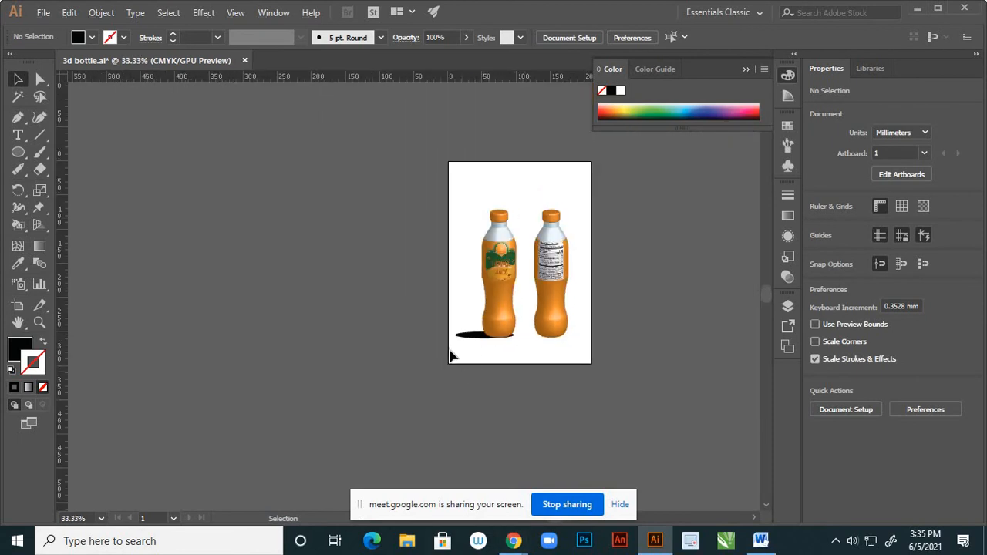
{"action": "scroll", "coordinate": [482, 343], "scroll_direction": "up", "scroll_amount": 1}
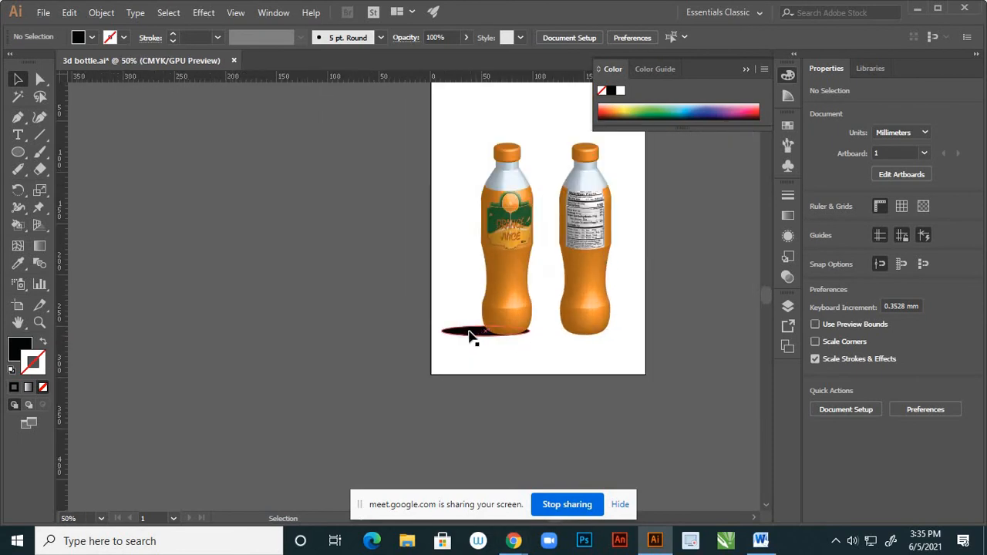
{"action": "left_click", "coordinate": [472, 338]}
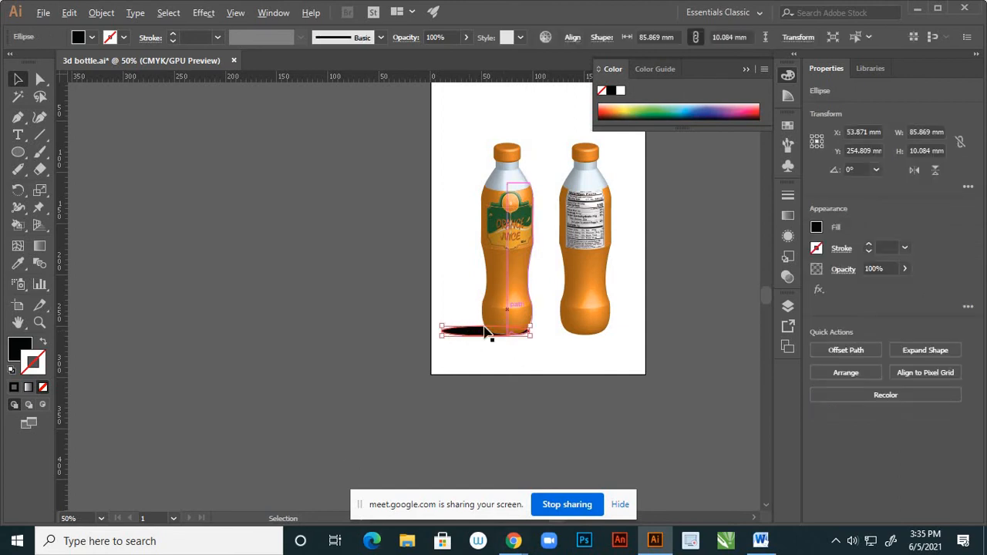
{"action": "scroll", "coordinate": [485, 327], "scroll_direction": "up", "scroll_amount": 2}
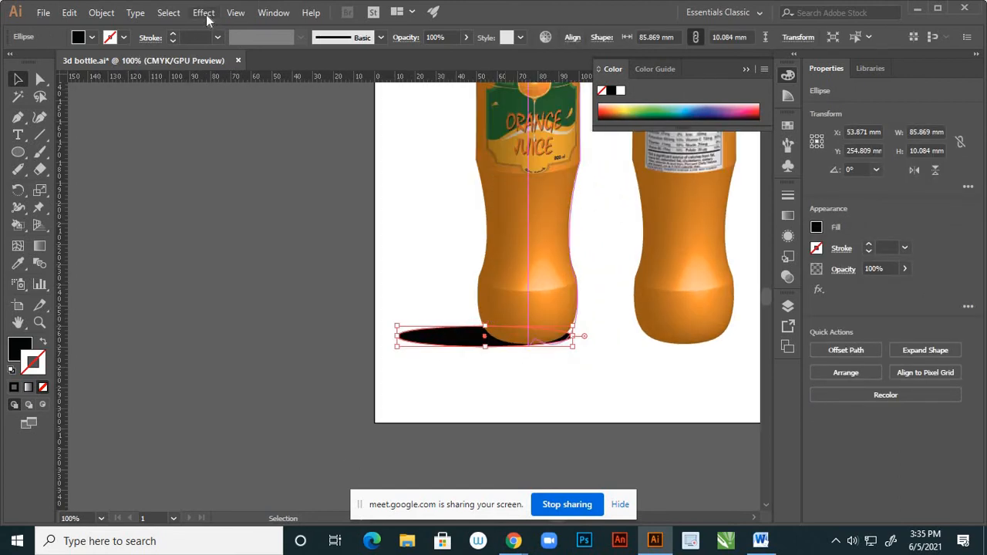
{"action": "left_click", "coordinate": [205, 14]}
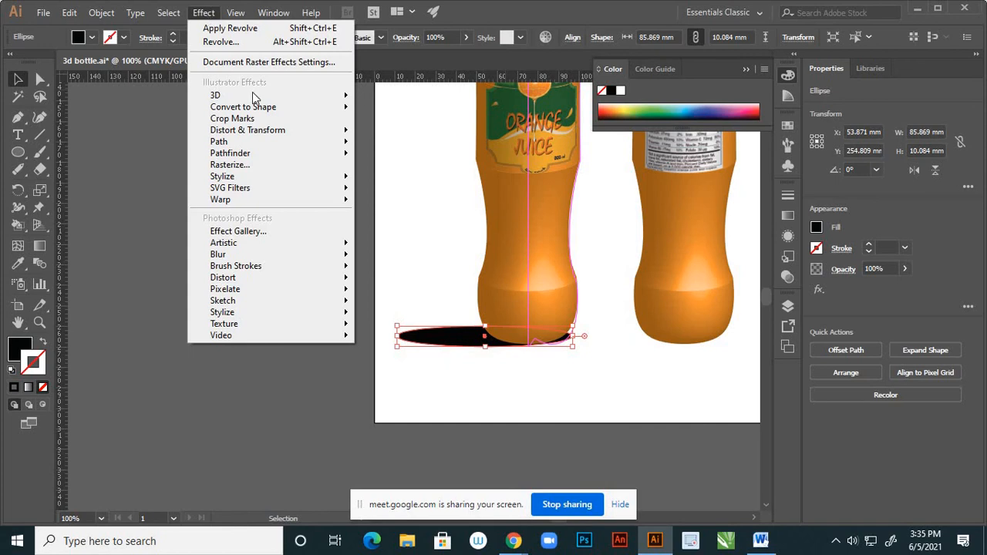
{"action": "mouse_move", "coordinate": [342, 263]}
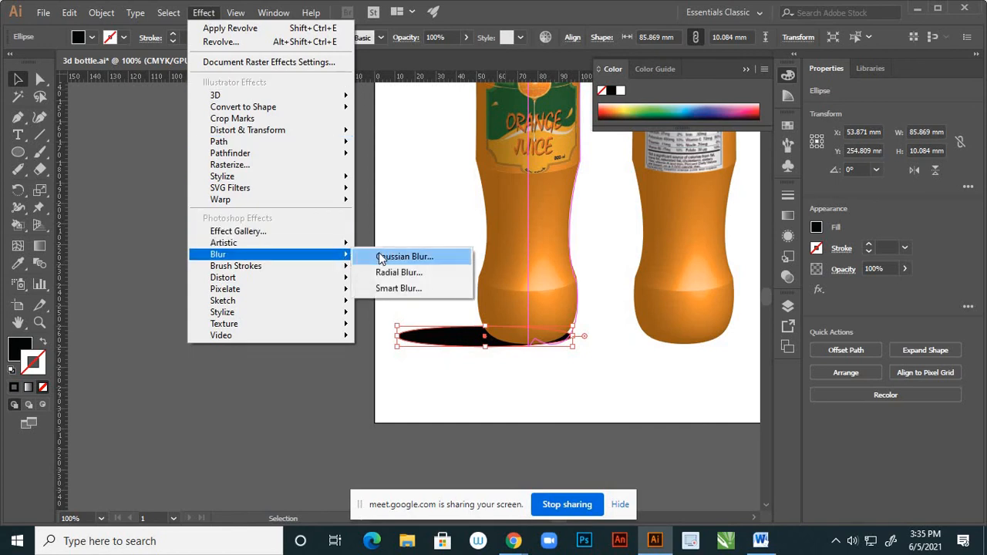
{"action": "left_click", "coordinate": [381, 256]}
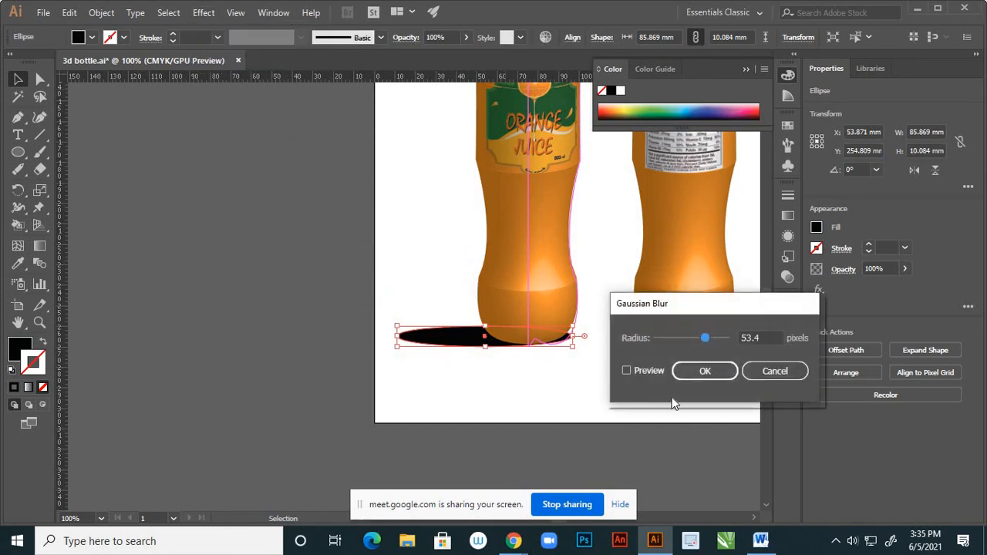
{"action": "left_click", "coordinate": [627, 371]}
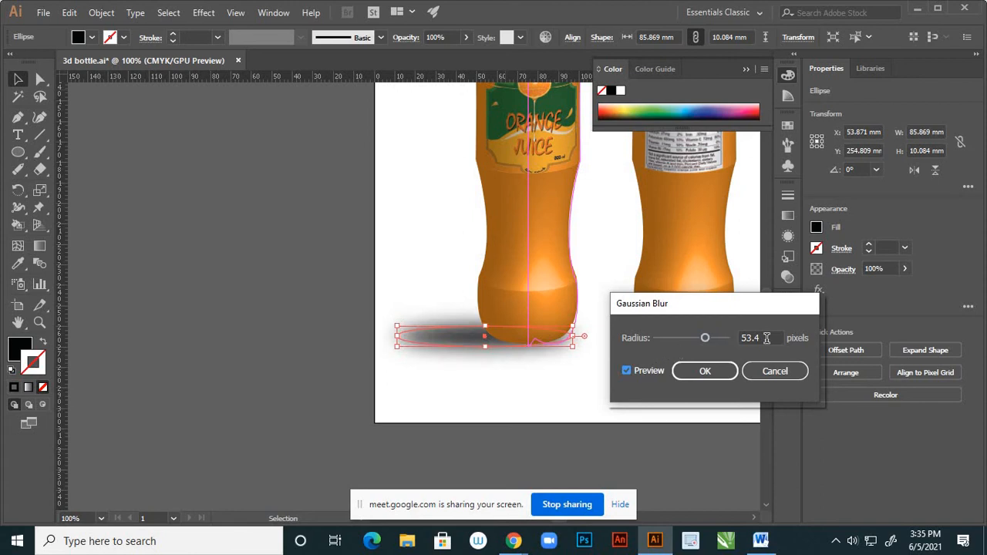
{"action": "left_click", "coordinate": [723, 375]}
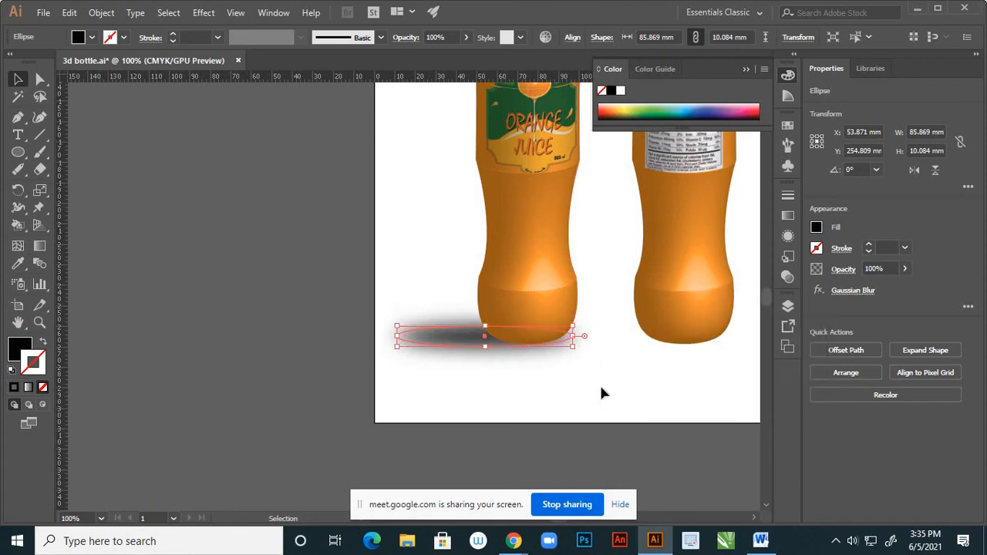
{"action": "left_click", "coordinate": [599, 383]}
Copy the blurred shadow to the Nutrition Facts bottle's base and shift the copy right to about X 131.6 mm.
{"action": "scroll", "coordinate": [548, 367], "scroll_direction": "down", "scroll_amount": 3}
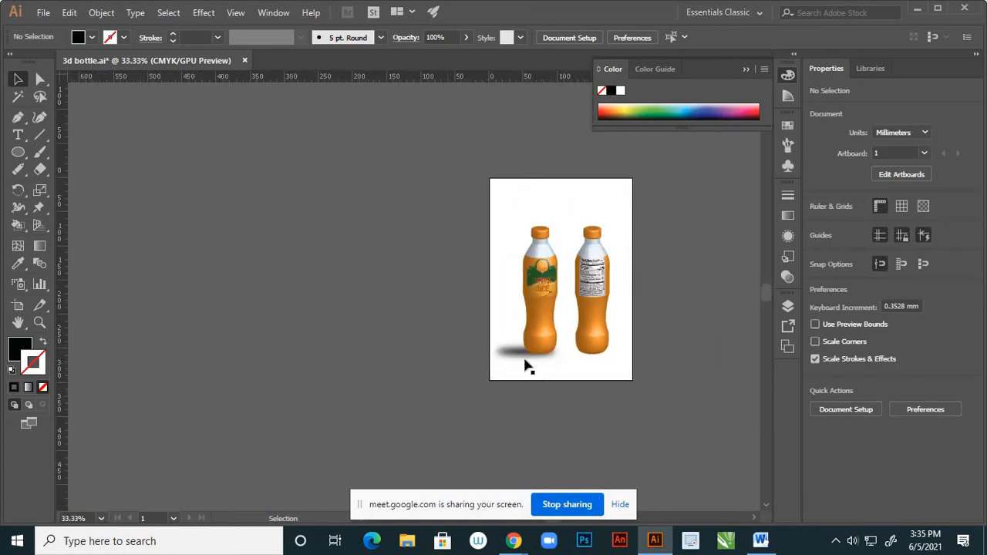
{"action": "left_click", "coordinate": [520, 358]}
{"action": "scroll", "coordinate": [573, 375], "scroll_direction": "up", "scroll_amount": 2}
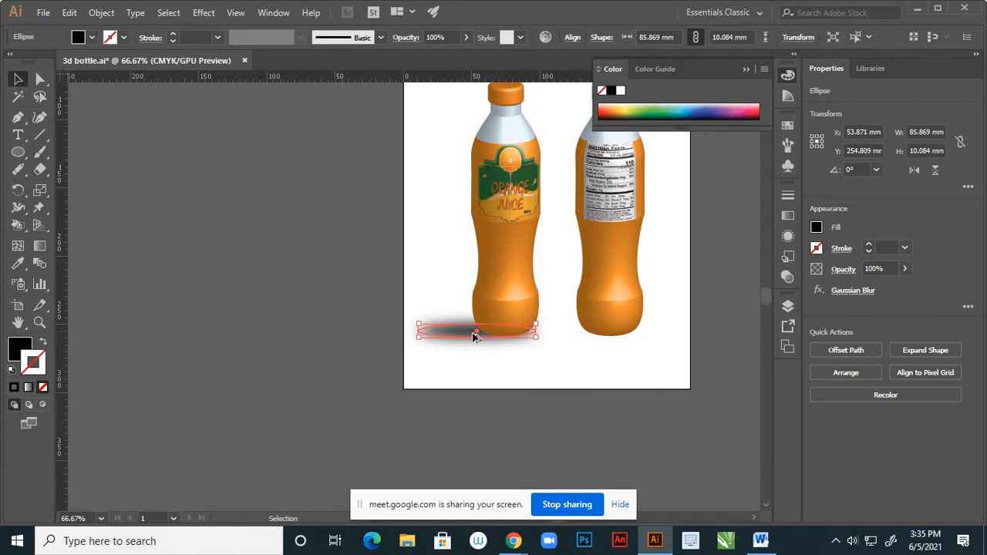
{"action": "left_click_drag", "start_coordinate": [471, 334], "coordinate": [561, 331]}
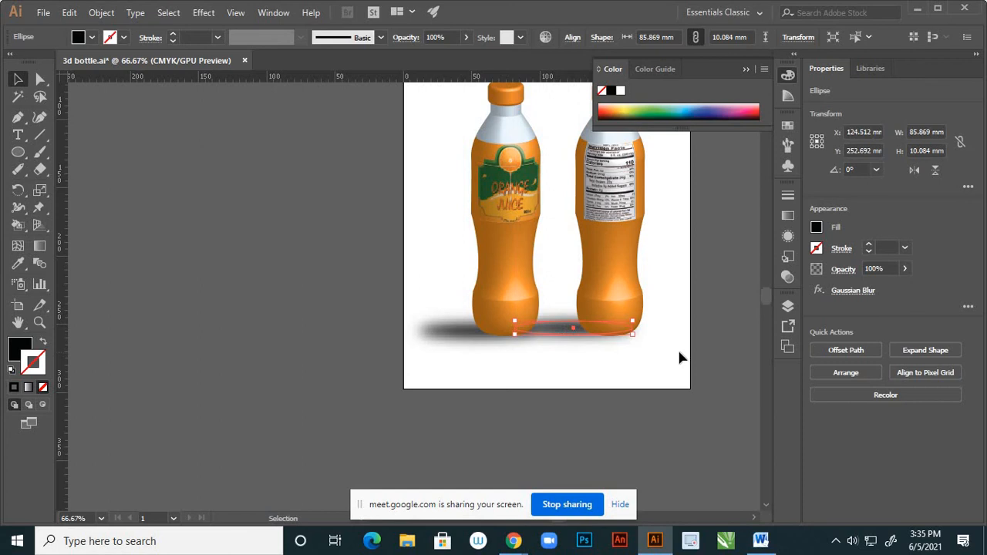
{"action": "key", "text": "shift+Right"}
{"action": "key", "text": "shift+Right"}
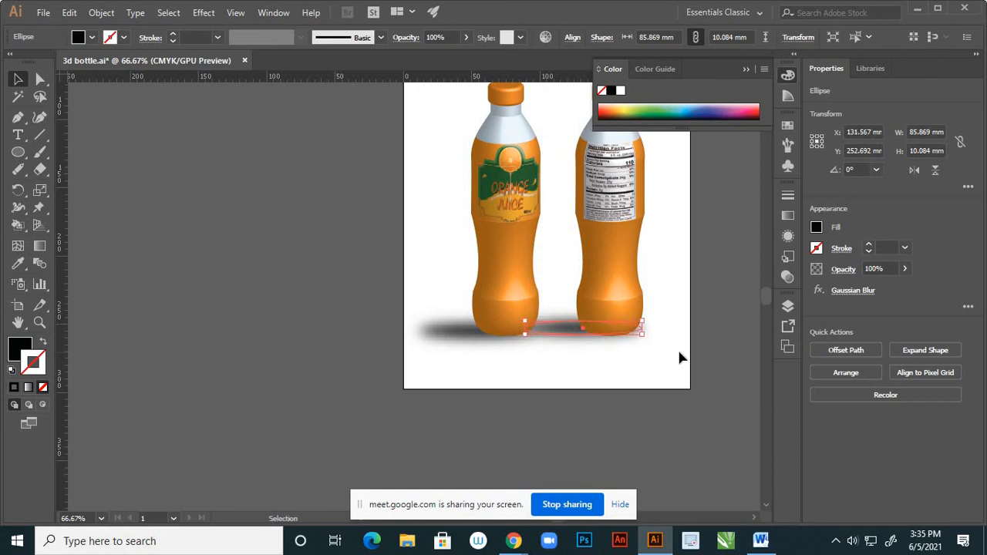
Nudge the copied shadow down to about Y 255.2 mm, nearly level with the first shadow, and deselect it.
{"action": "key", "text": "Down"}
{"action": "key", "text": "Down"}
{"action": "key", "text": "Down"}
{"action": "key", "text": "Down"}
{"action": "key", "text": "Down"}
{"action": "key", "text": "Down"}
{"action": "key", "text": "Down"}
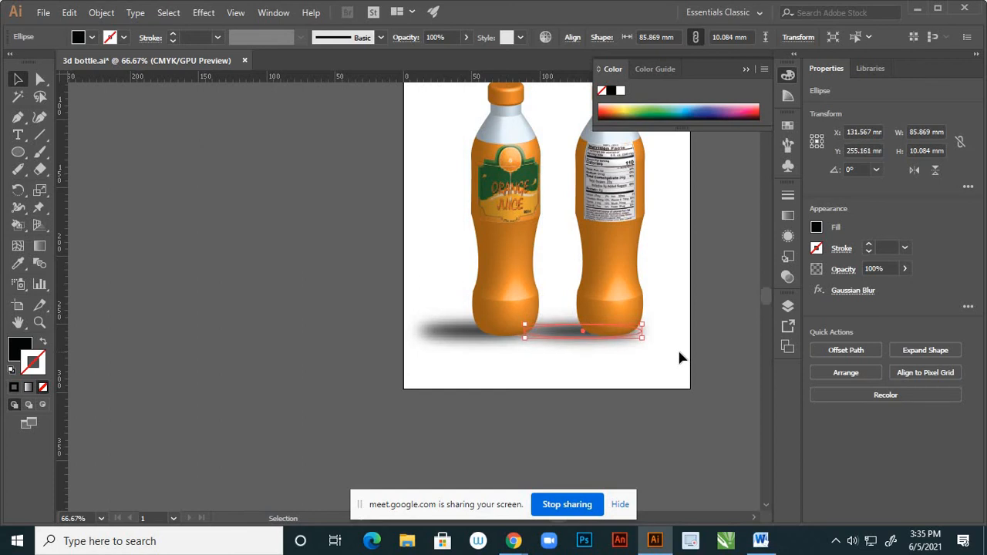
{"action": "left_click", "coordinate": [680, 357]}
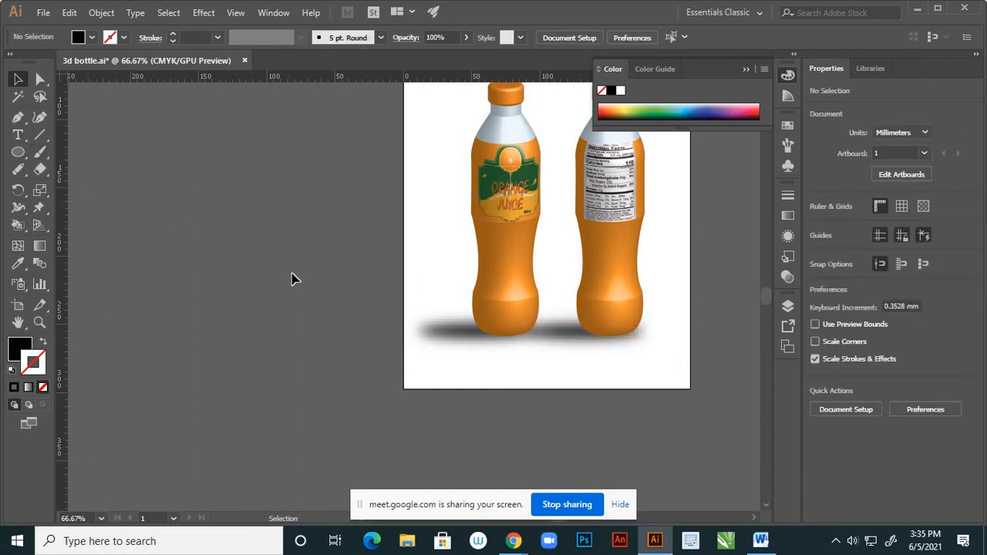
{"action": "scroll", "coordinate": [293, 211], "scroll_direction": "down", "scroll_amount": 2}
{"action": "scroll", "coordinate": [346, 216], "scroll_direction": "up", "scroll_amount": 1}
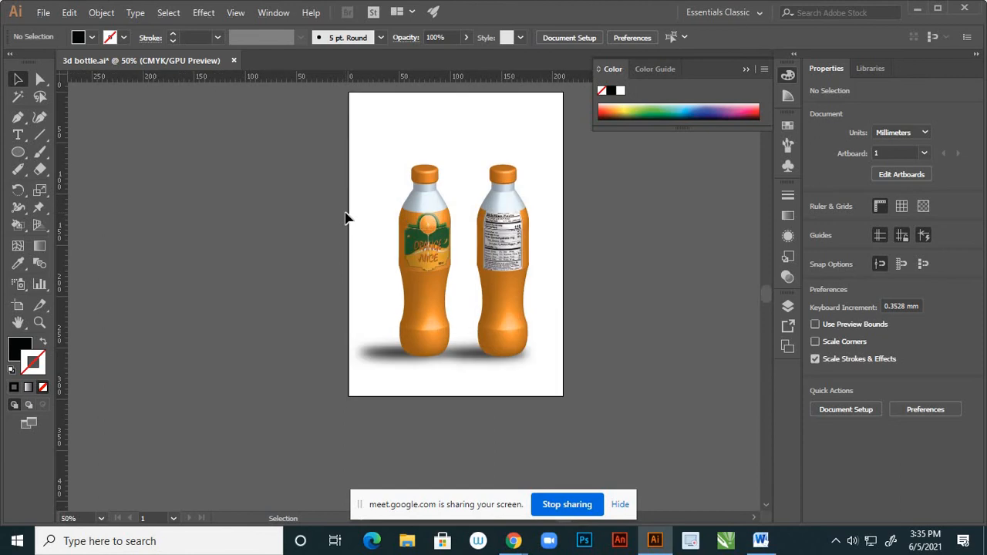
Save the document and start exporting it to the Desktop as the PNG file 3d bottle, using artboards.
{"action": "key", "text": "ctrl"}
{"action": "key", "text": "ctrl+s"}
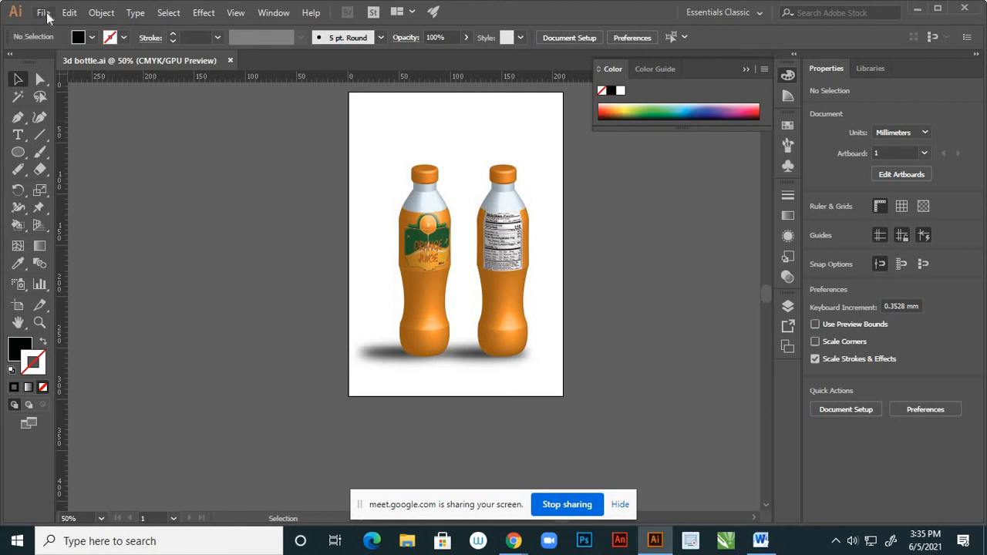
{"action": "left_click", "coordinate": [44, 14]}
{"action": "mouse_move", "coordinate": [204, 276]}
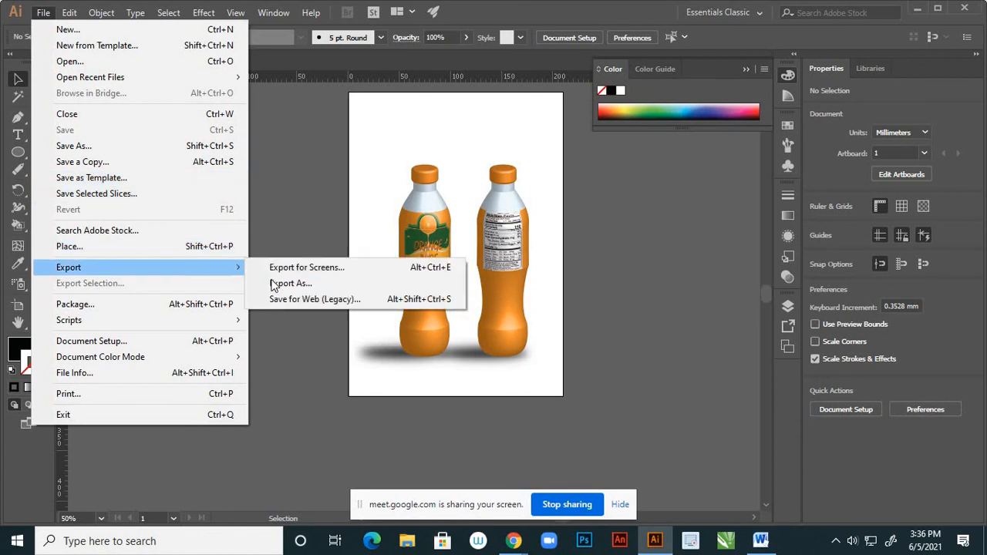
{"action": "left_click", "coordinate": [275, 281]}
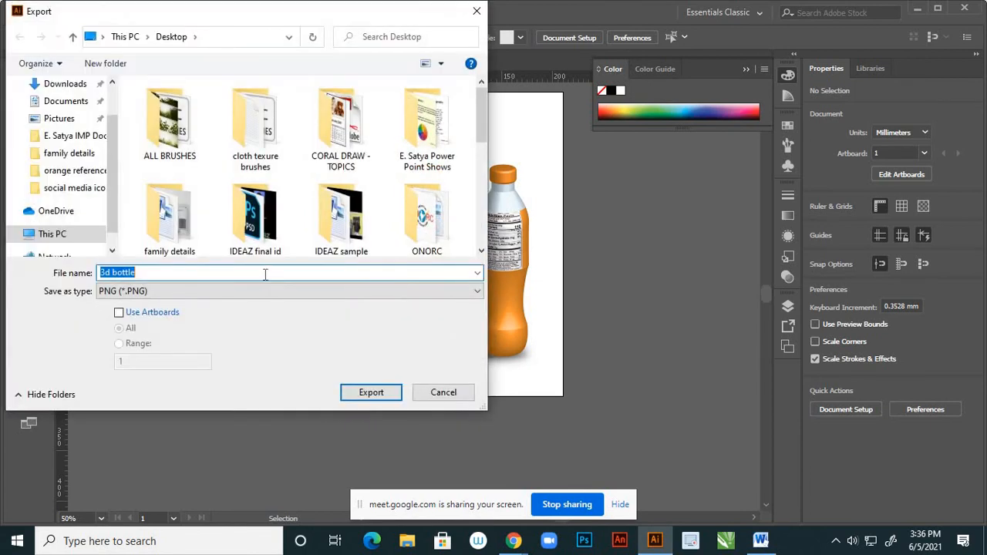
{"action": "left_click", "coordinate": [120, 313]}
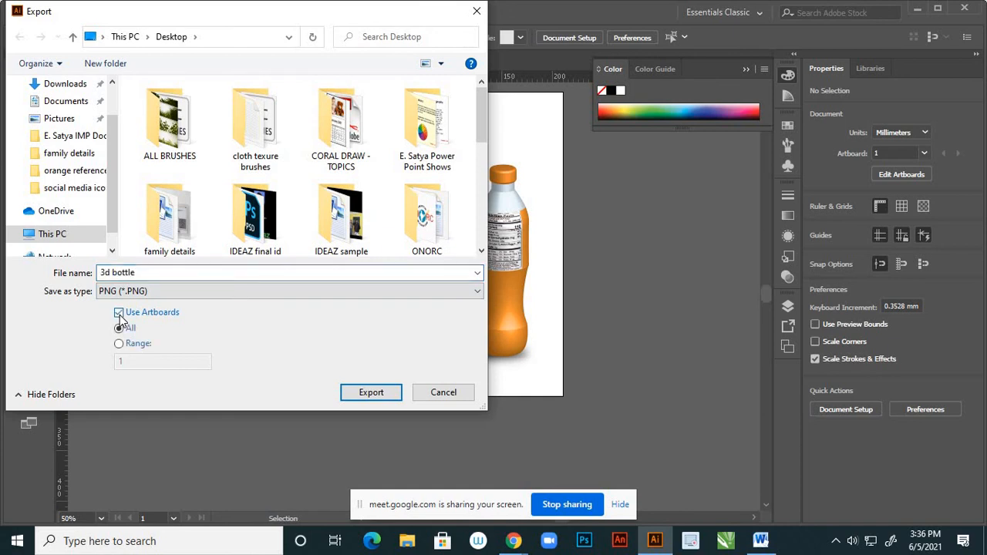
{"action": "left_click", "coordinate": [371, 394]}
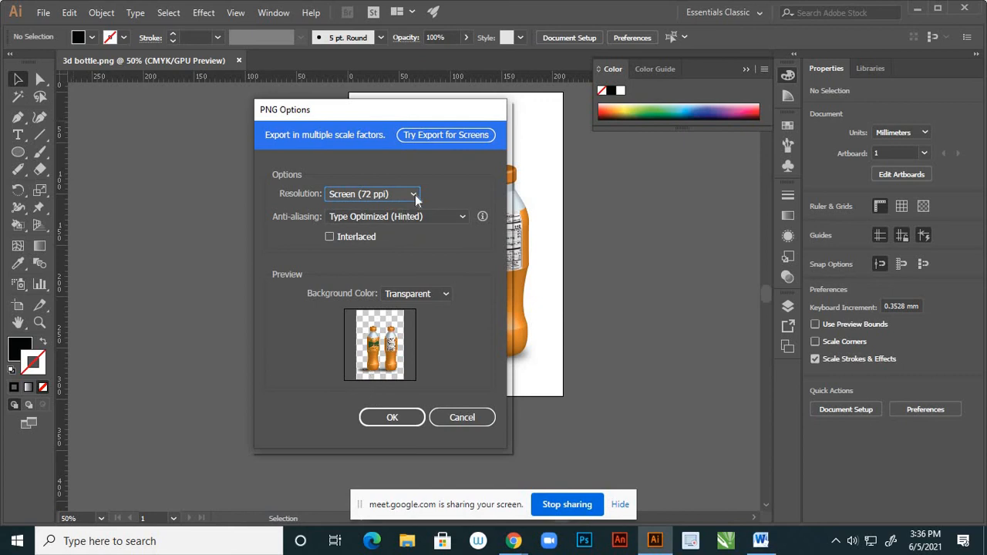
Change the PNG export resolution from the Screen setting and complete the export.
{"action": "left_click", "coordinate": [415, 194]}
{"action": "left_click", "coordinate": [395, 243]}
{"action": "left_click", "coordinate": [380, 418]}
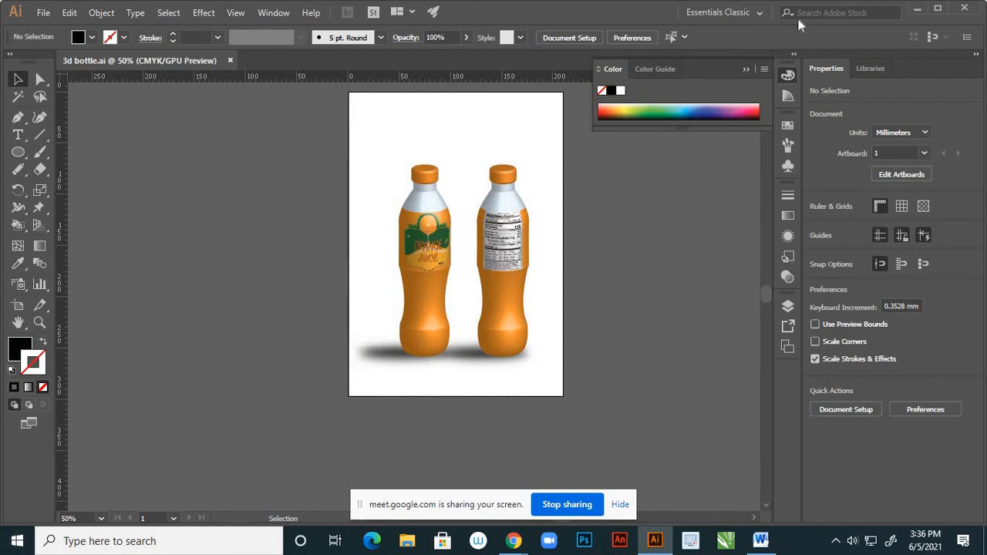
Reveal the desktop, open the exported image 3d bottle-01 to check it, and close the viewer.
{"action": "left_click", "coordinate": [915, 9]}
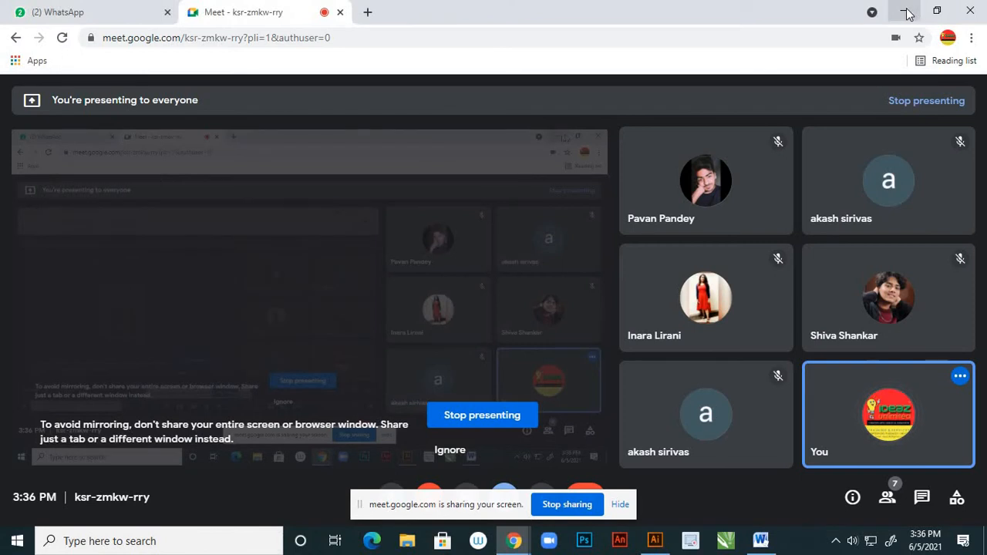
{"action": "left_click", "coordinate": [907, 11]}
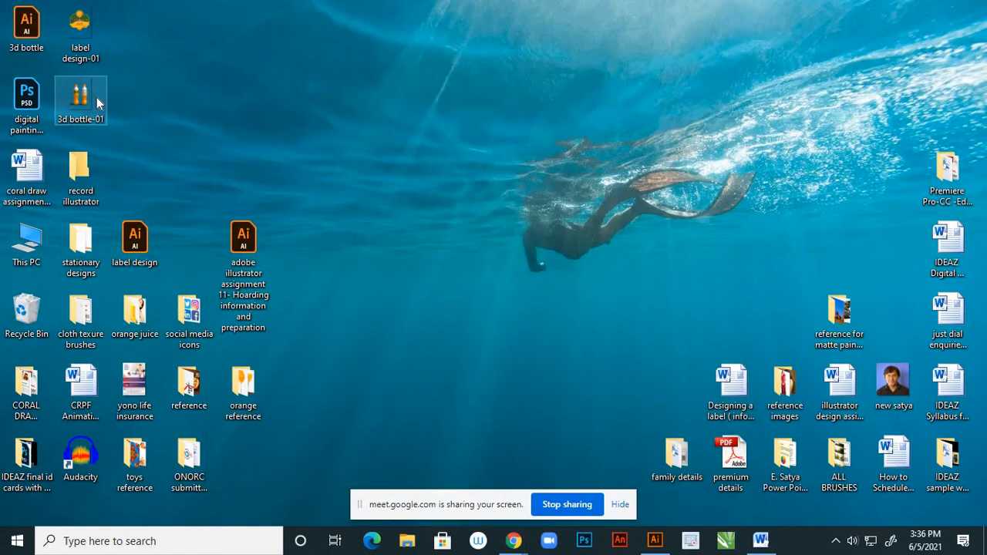
{"action": "double_click", "coordinate": [97, 97]}
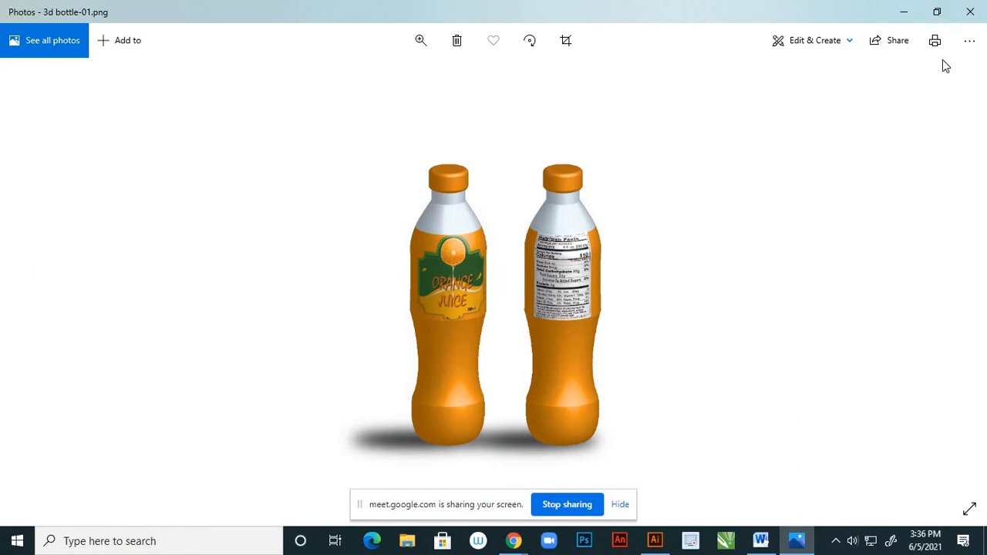
{"action": "left_click", "coordinate": [969, 14]}
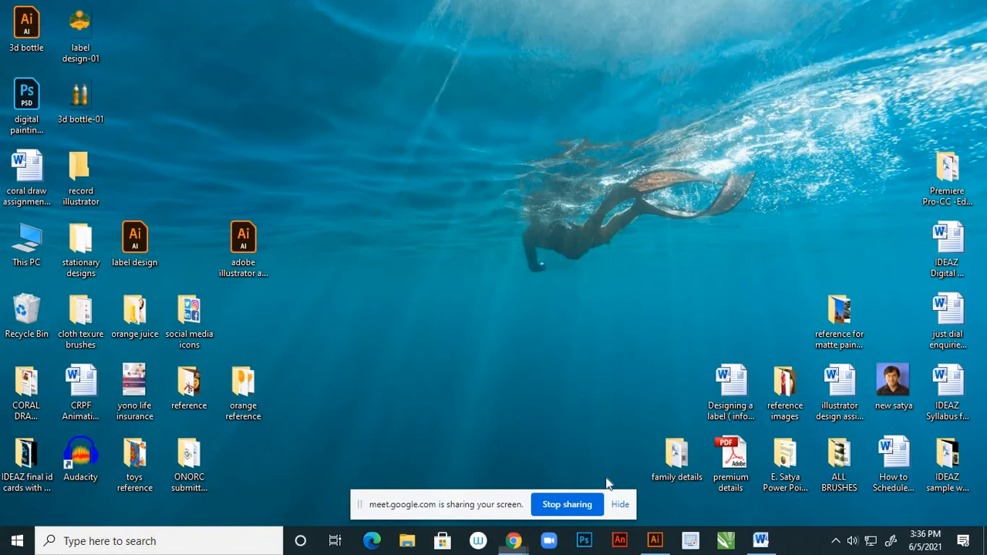
Switch back to Illustrator and examine the front-label bottle's label up close and both finished bottles as a whole.
{"action": "left_click", "coordinate": [653, 542]}
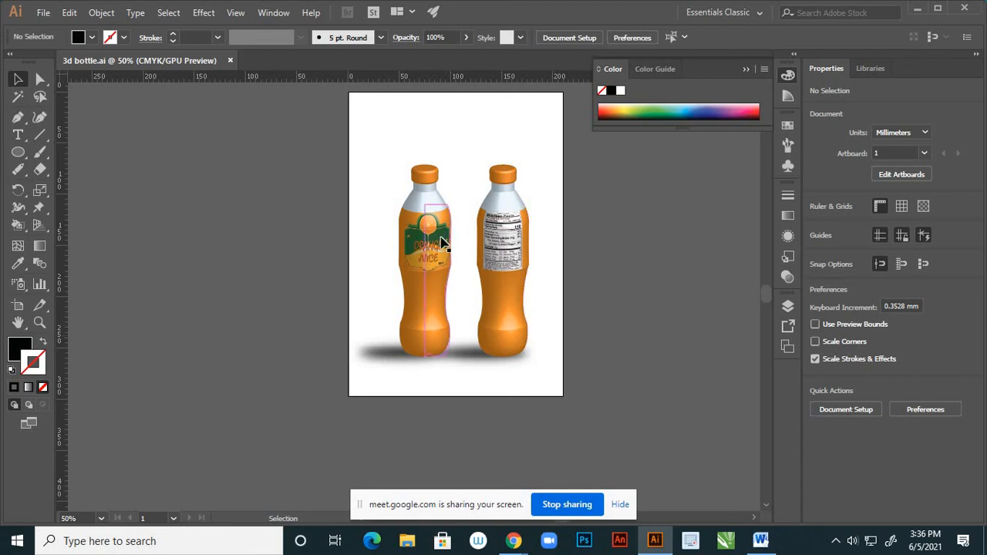
{"action": "scroll", "coordinate": [421, 243], "scroll_direction": "up", "scroll_amount": 1}
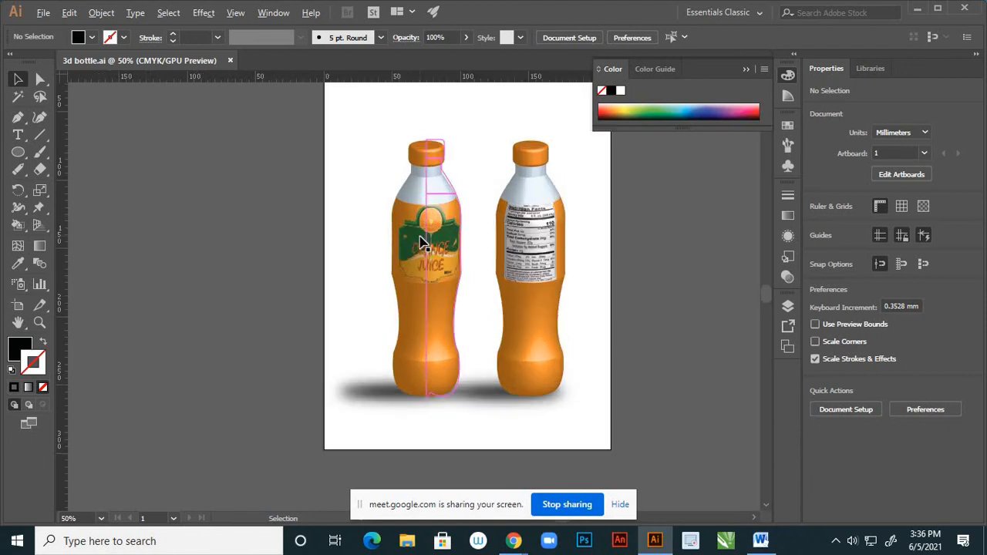
{"action": "scroll", "coordinate": [421, 242], "scroll_direction": "up", "scroll_amount": 3}
{"action": "scroll", "coordinate": [421, 243], "scroll_direction": "up", "scroll_amount": 3}
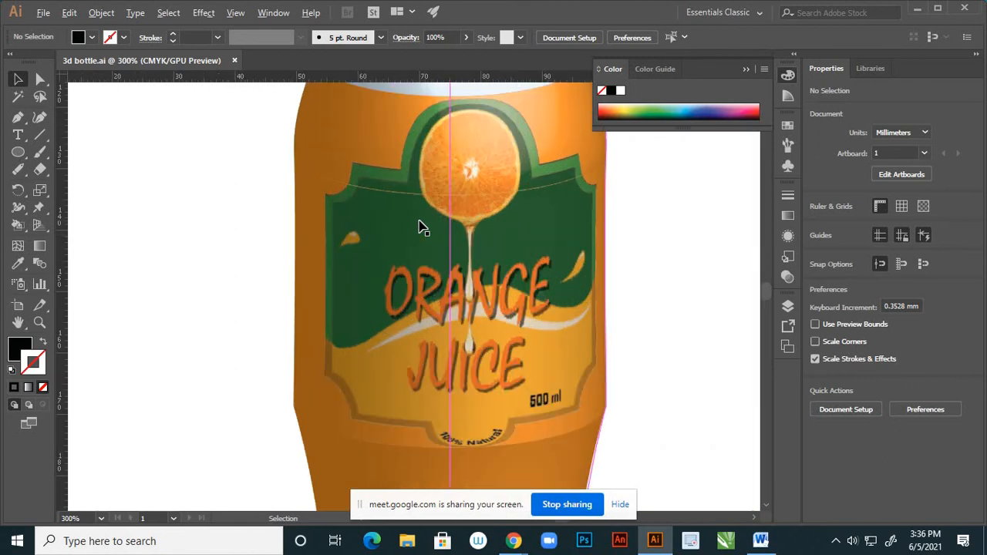
{"action": "scroll", "coordinate": [421, 228], "scroll_direction": "down", "scroll_amount": 2}
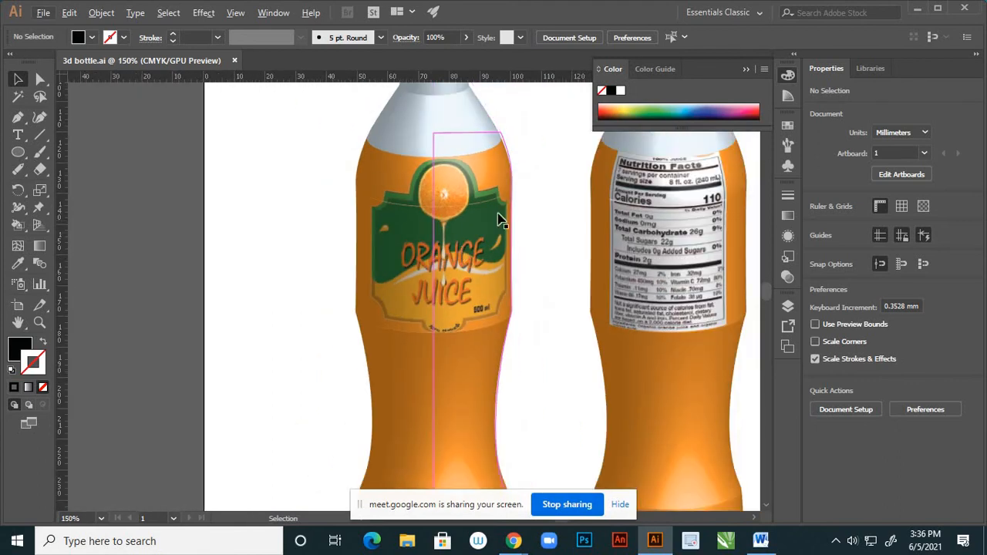
{"action": "scroll", "coordinate": [478, 262], "scroll_direction": "down", "scroll_amount": 2}
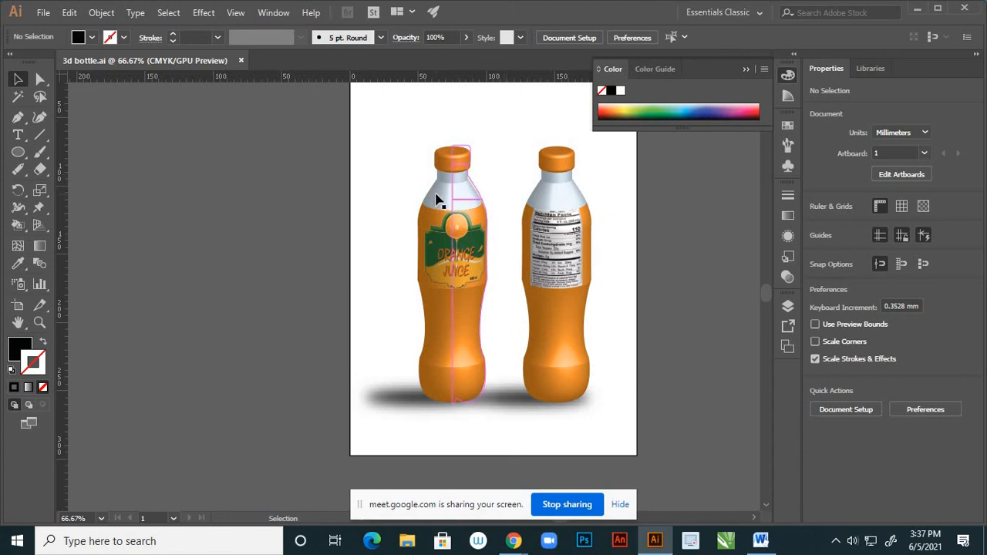
{"action": "scroll", "coordinate": [438, 185], "scroll_direction": "down", "scroll_amount": 2}
{"action": "scroll", "coordinate": [486, 209], "scroll_direction": "up", "scroll_amount": 1}
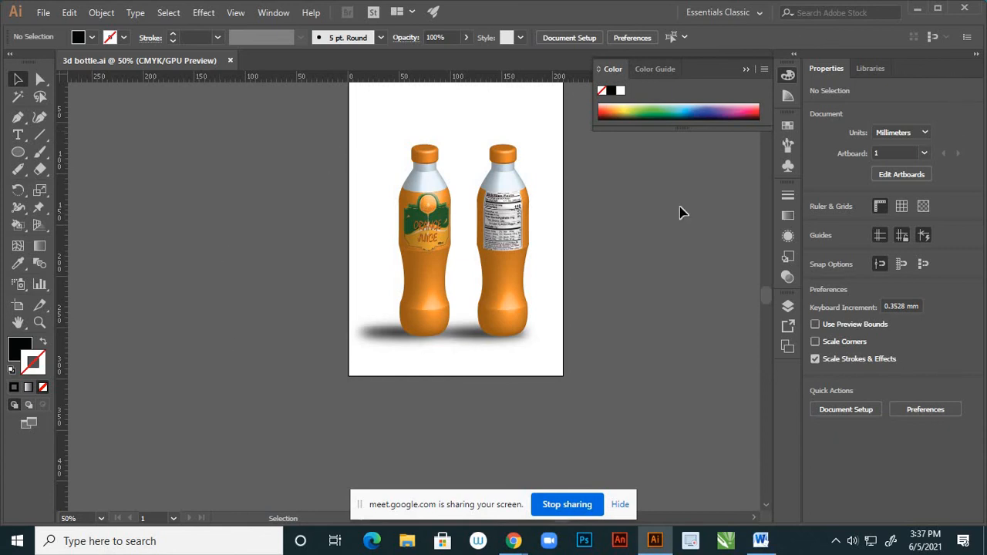
Switch to the Word document illustrator design assignments and read through the list of assignments.
{"action": "left_click", "coordinate": [767, 544]}
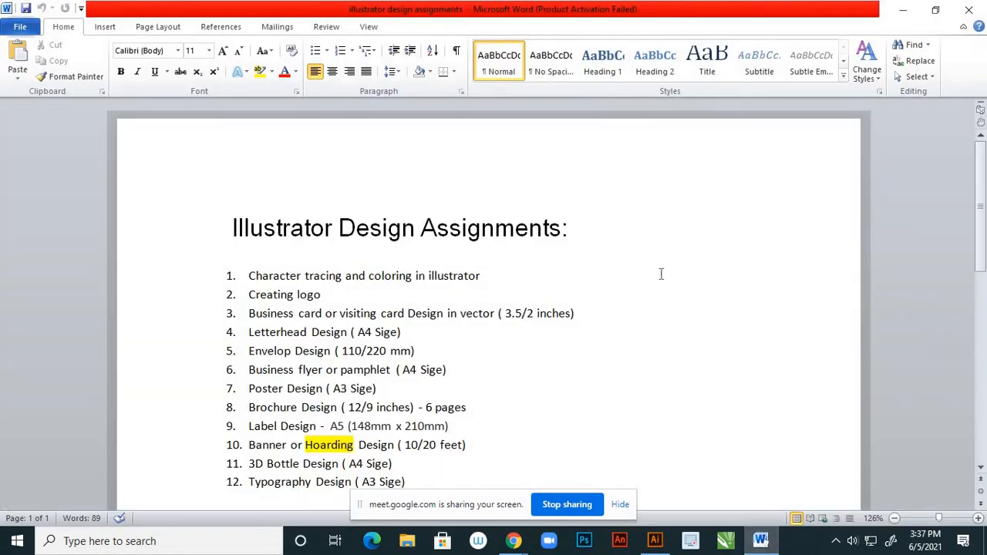
{"action": "scroll", "coordinate": [662, 273], "scroll_direction": "down", "scroll_amount": 2}
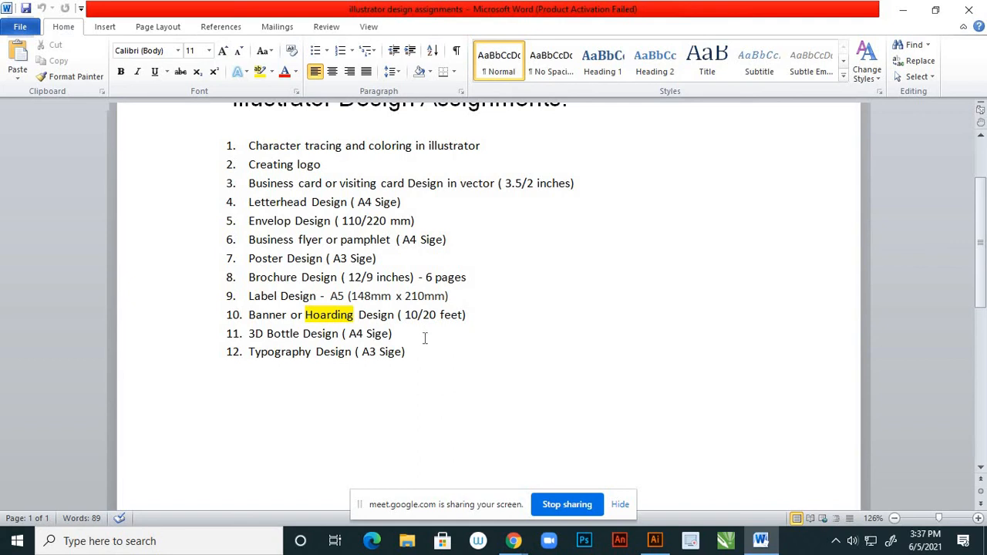
{"action": "scroll", "coordinate": [424, 338], "scroll_direction": "up", "scroll_amount": 1}
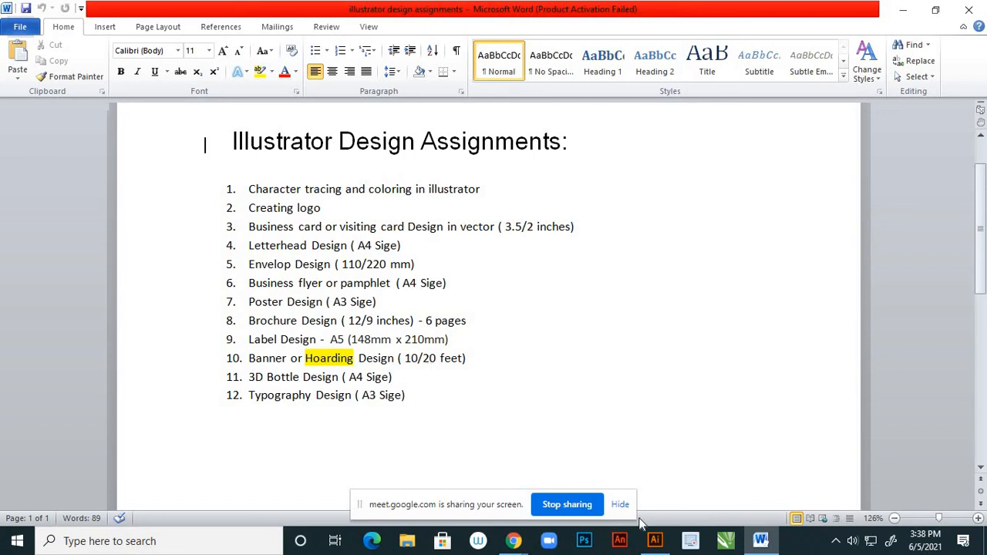
{"action": "mouse_move", "coordinate": [515, 543]}
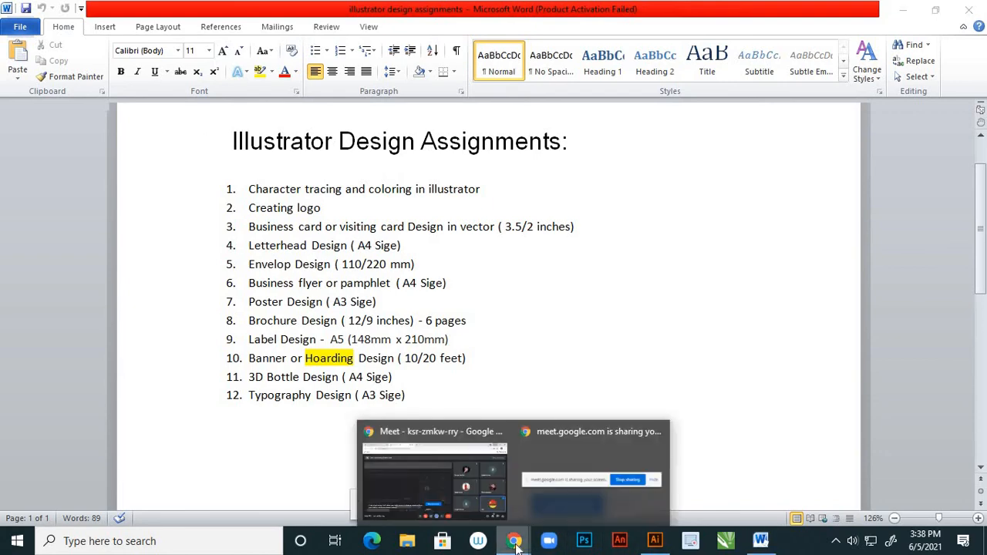
{"action": "left_click", "coordinate": [477, 525]}
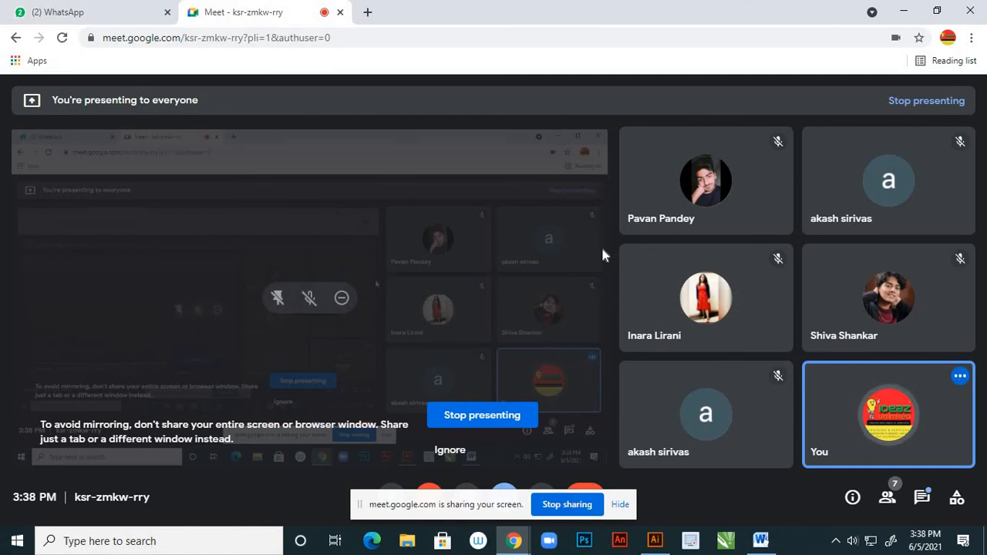
{"action": "mouse_move", "coordinate": [655, 546]}
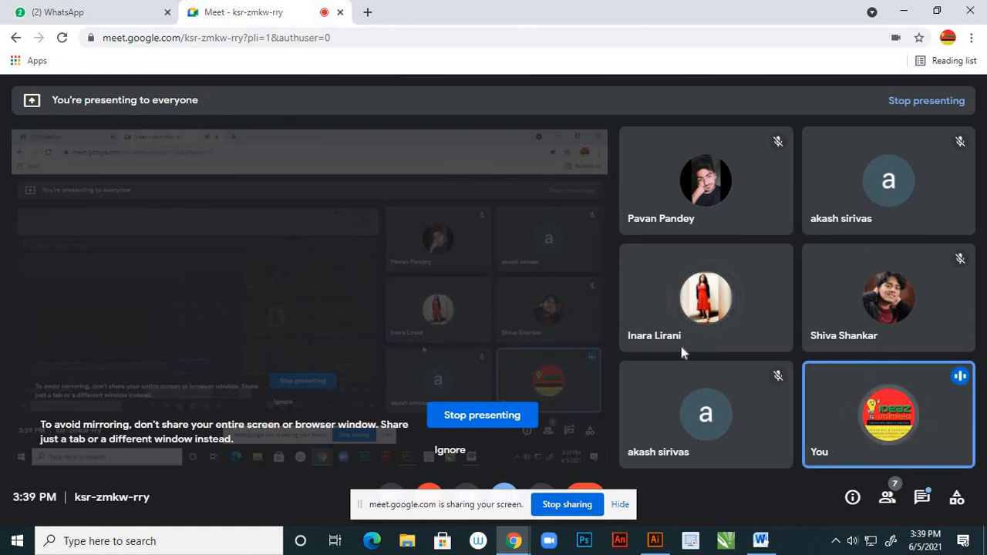
{"action": "mouse_move", "coordinate": [681, 327]}
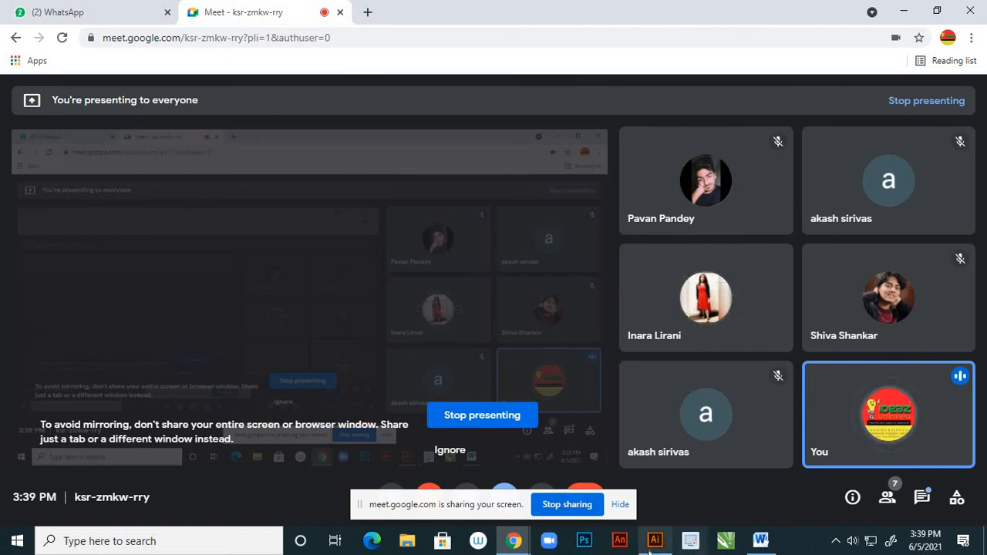
{"action": "mouse_move", "coordinate": [656, 544]}
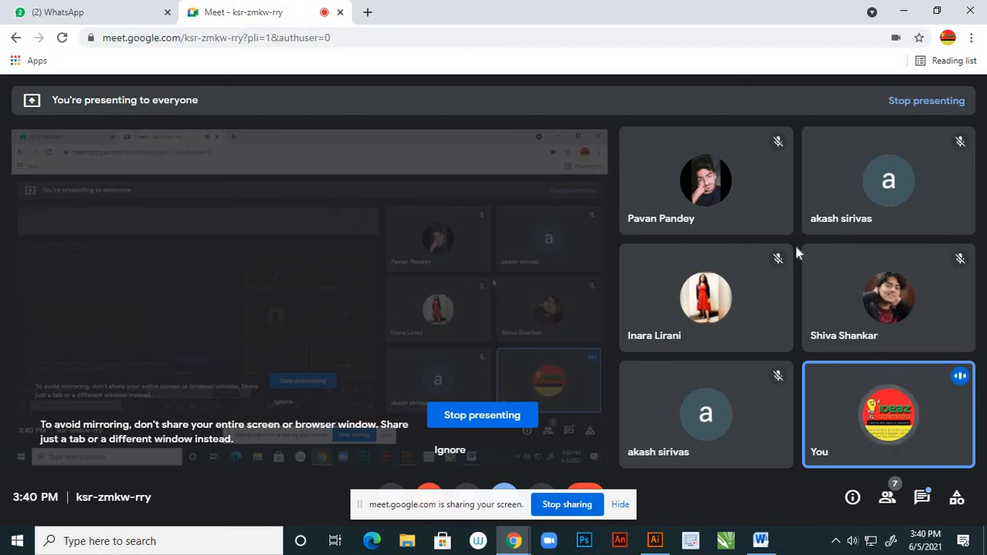
{"action": "mouse_move", "coordinate": [760, 211]}
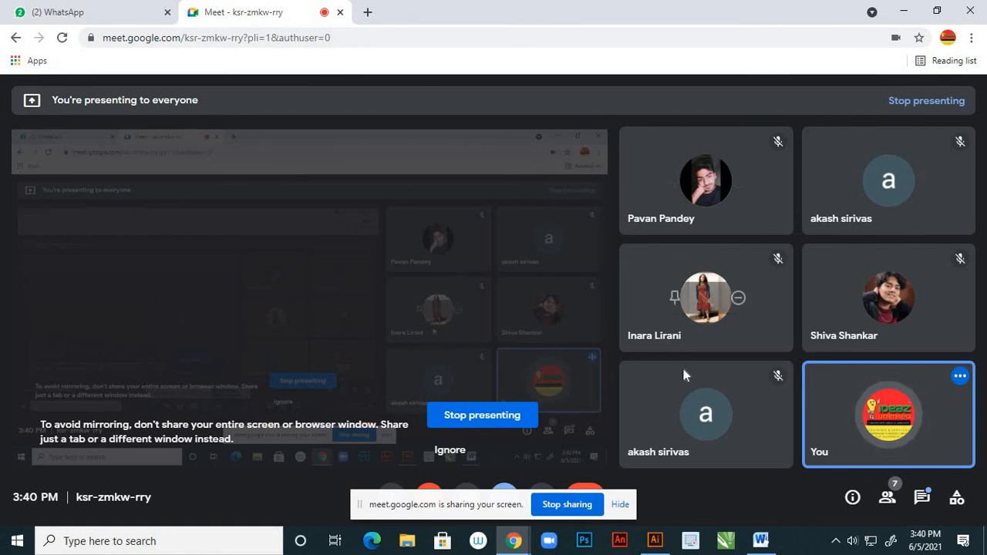
{"action": "mouse_move", "coordinate": [682, 377]}
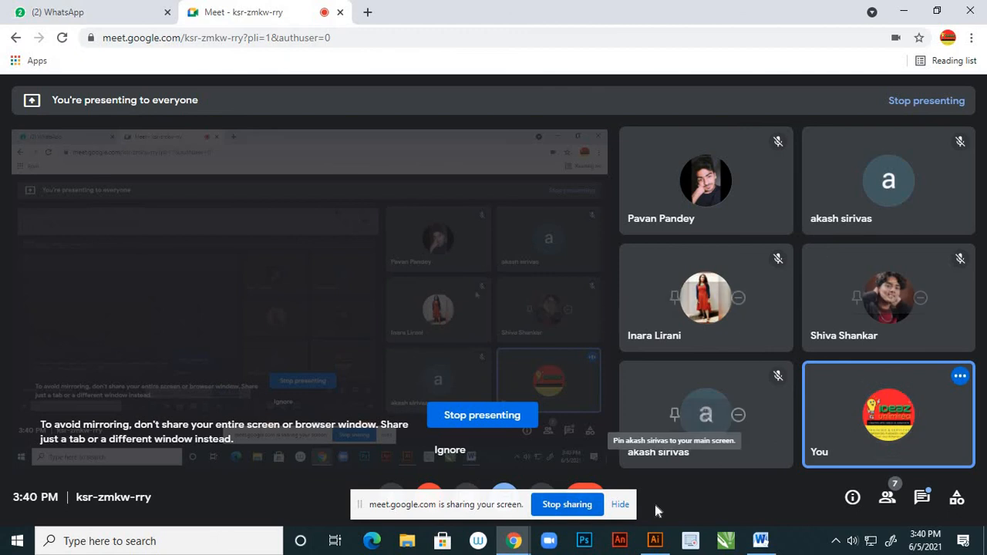
{"action": "left_click", "coordinate": [656, 545]}
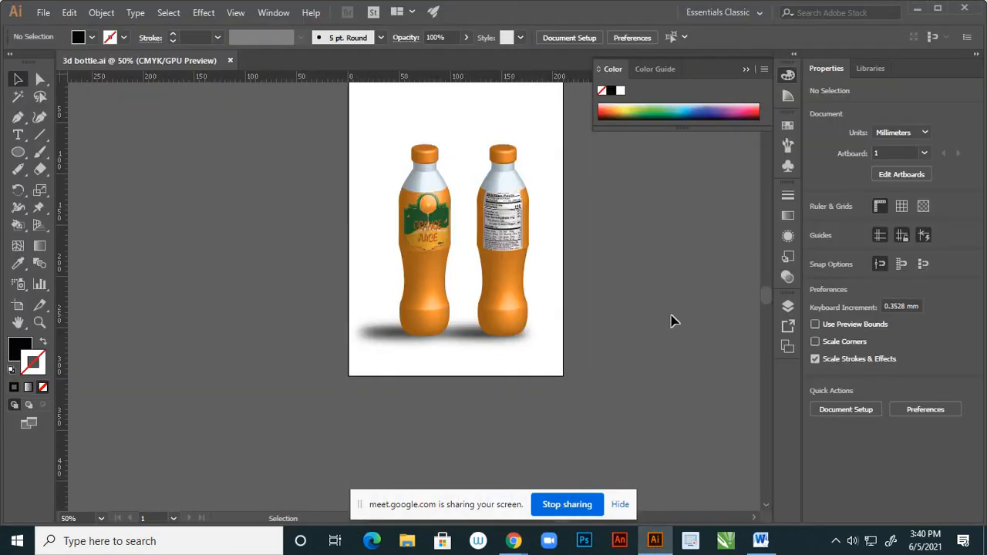
{"action": "scroll", "coordinate": [671, 320], "scroll_direction": "up", "scroll_amount": 1}
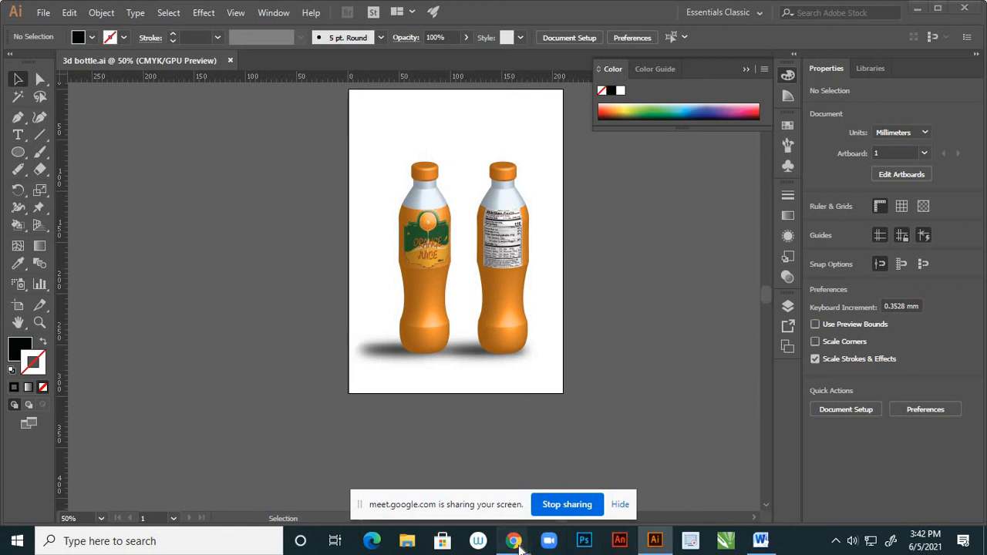
{"action": "mouse_move", "coordinate": [517, 543]}
{"action": "left_click", "coordinate": [430, 467]}
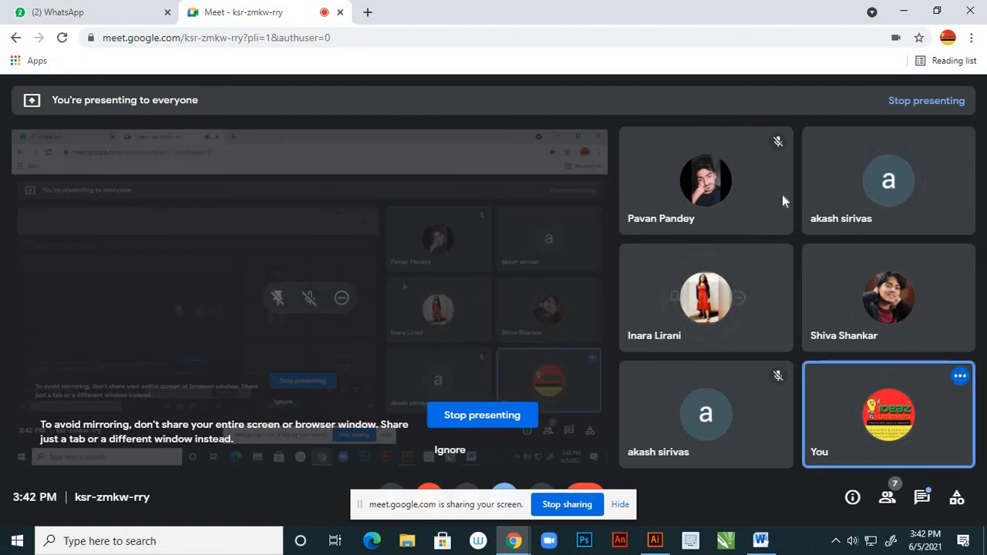
{"action": "mouse_move", "coordinate": [818, 217]}
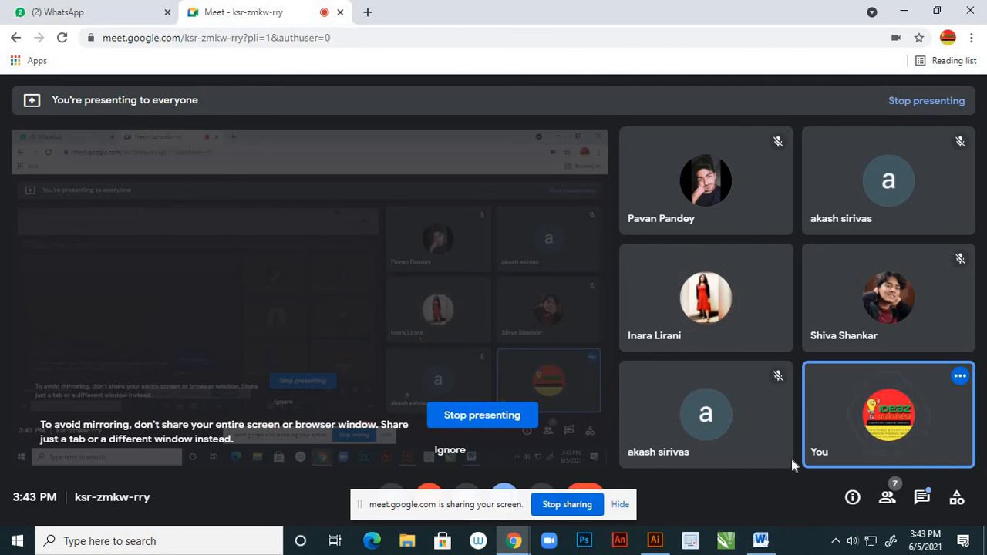
{"action": "mouse_move", "coordinate": [722, 332]}
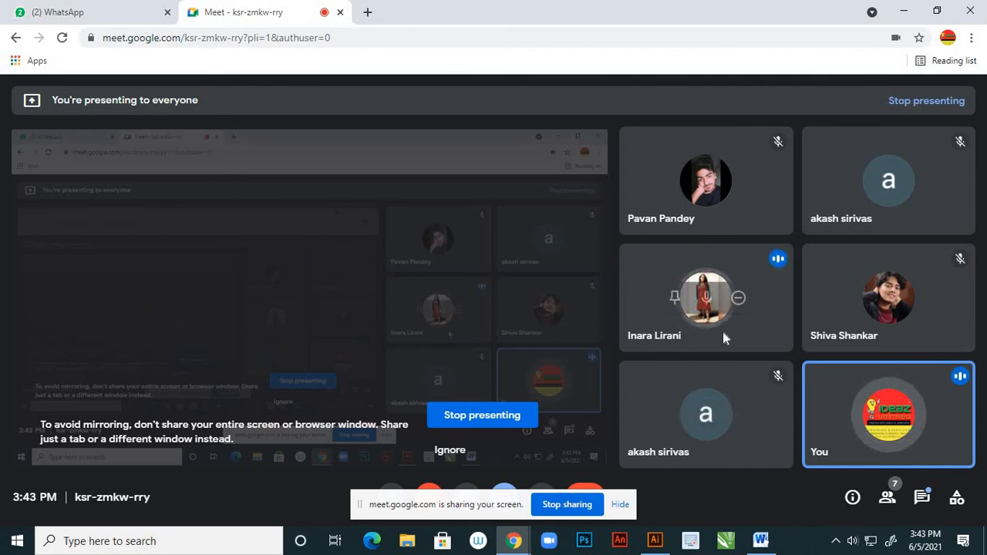